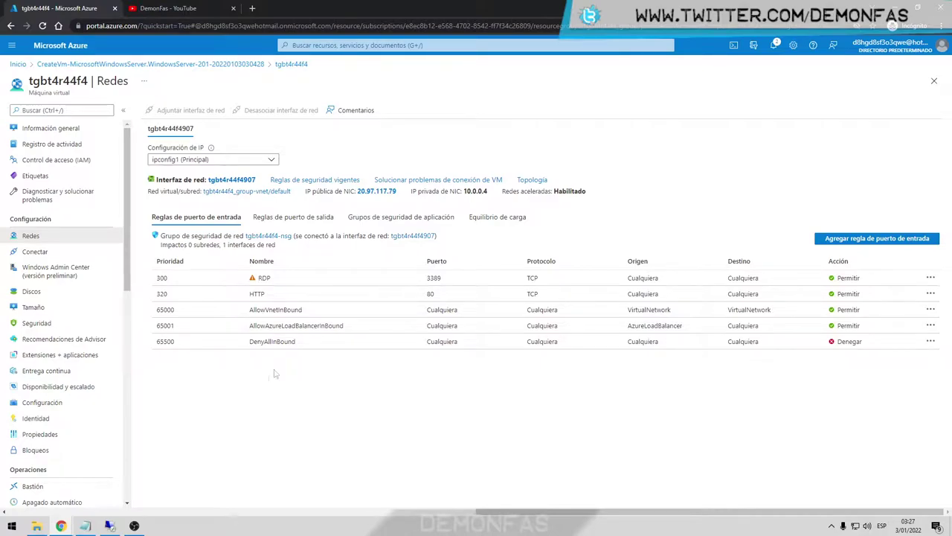
- Bring up the existing remote server session, then leave it for the local computer
left_click(109, 526)
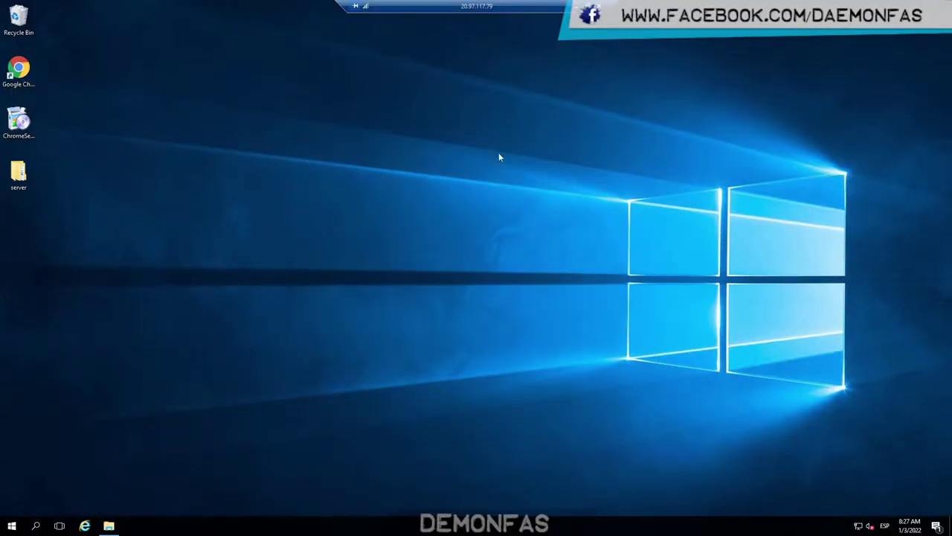
left_click_drag(301, 61, 648, 367)
left_click_drag(302, 44, 650, 306)
left_click(581, 6)
- Reconnect to the Azure VM at 20.97.117.79 and select the Chrome shortcuts on its desktop
key("super")
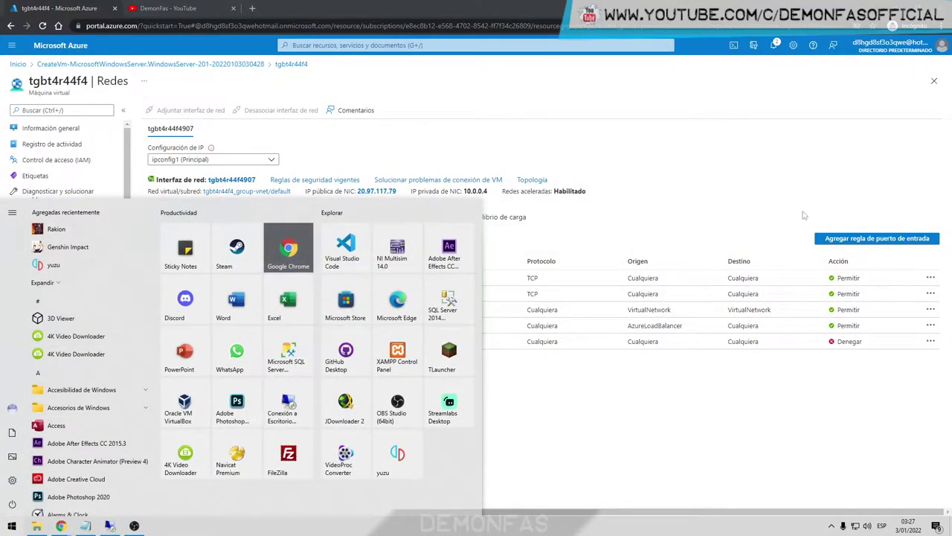
left_click(305, 422)
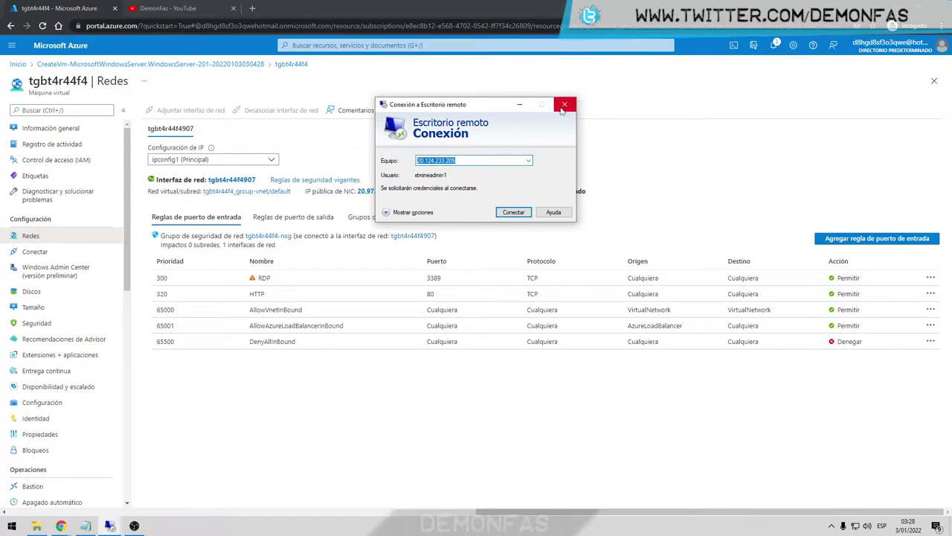
left_click(413, 212)
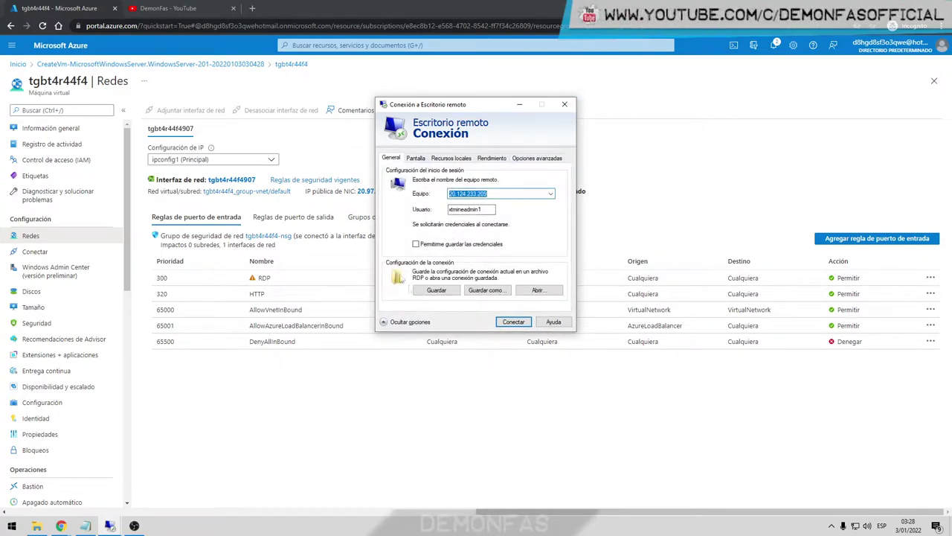
key("Return")
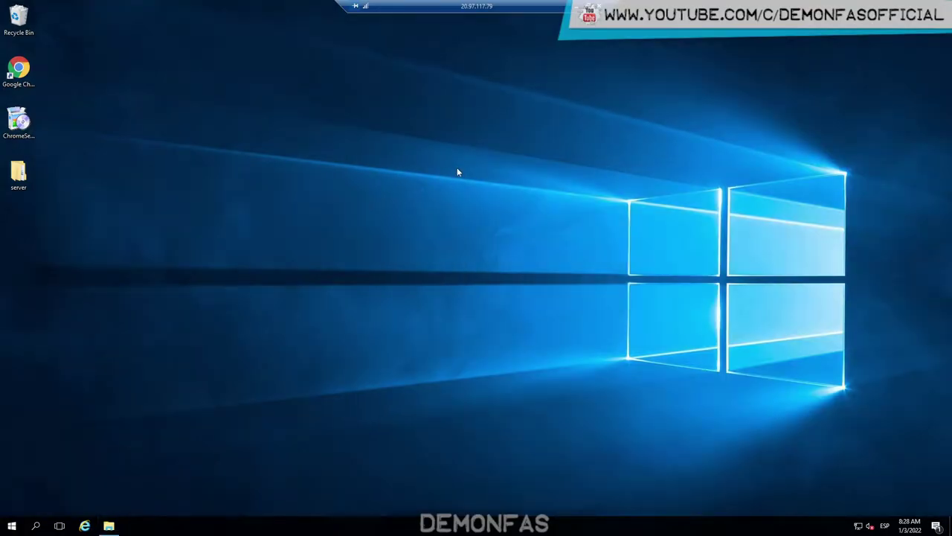
left_click_drag(188, 76, 674, 372)
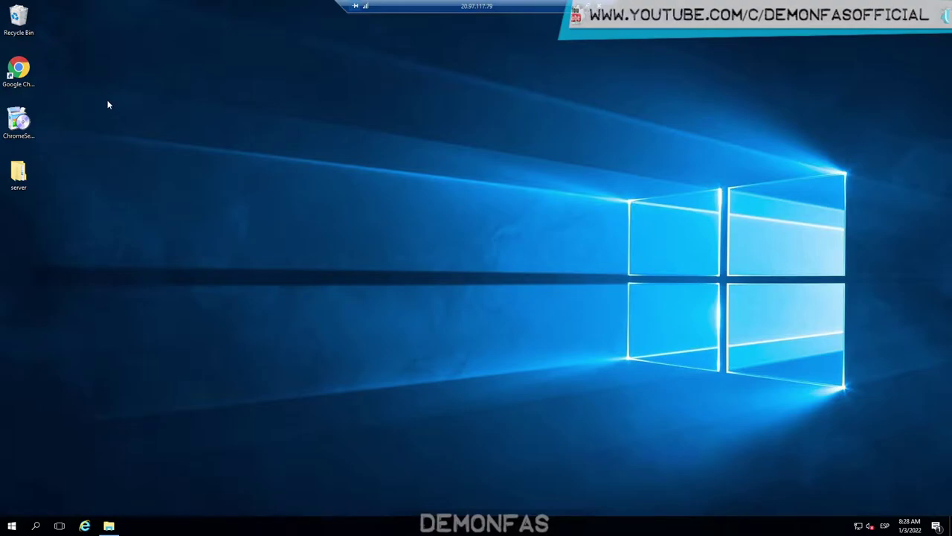
left_click_drag(77, 57, 7, 138)
left_click(74, 134)
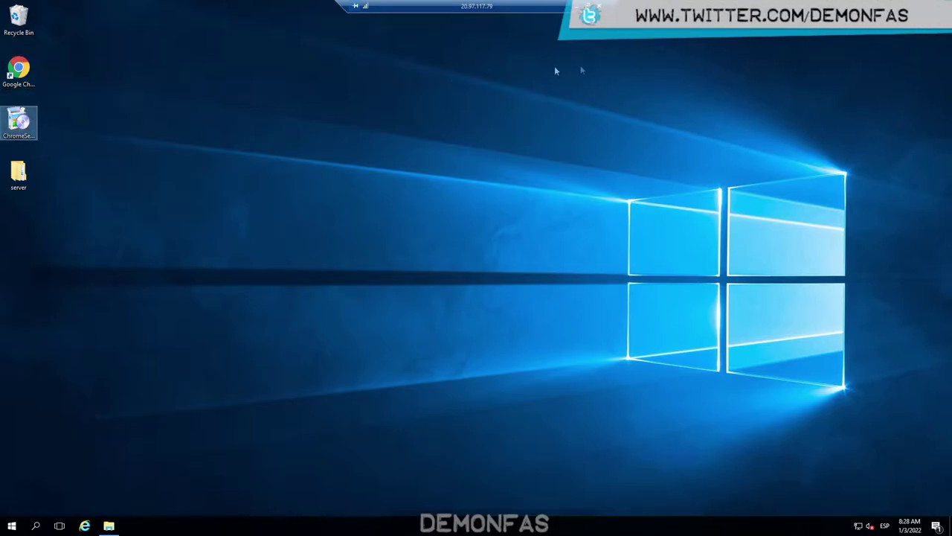
left_click(575, 5)
left_click(250, 7)
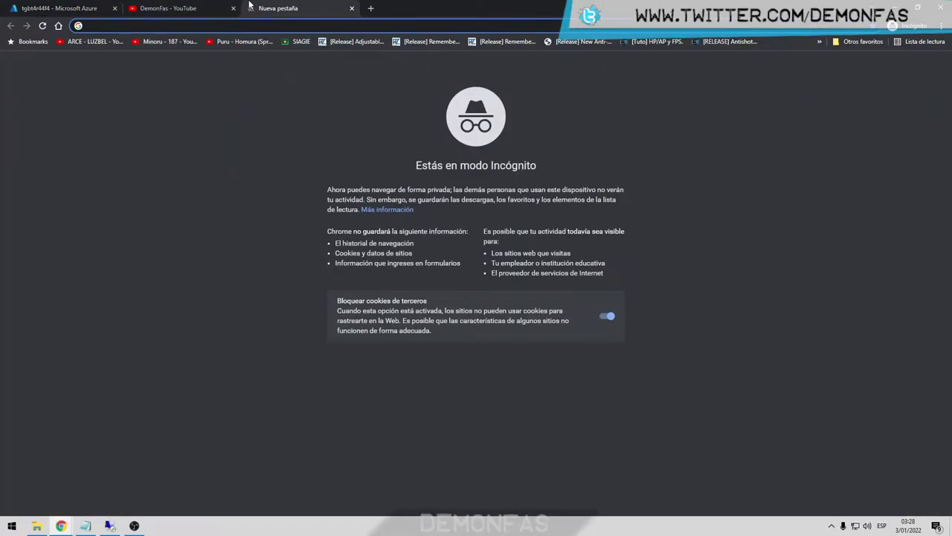
type("google chrome")
key("Return")
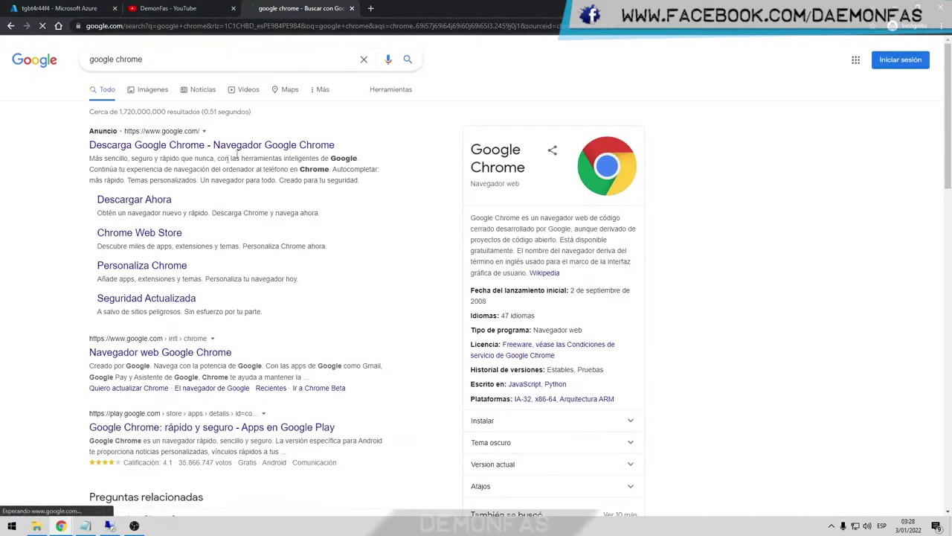
key("super+d")
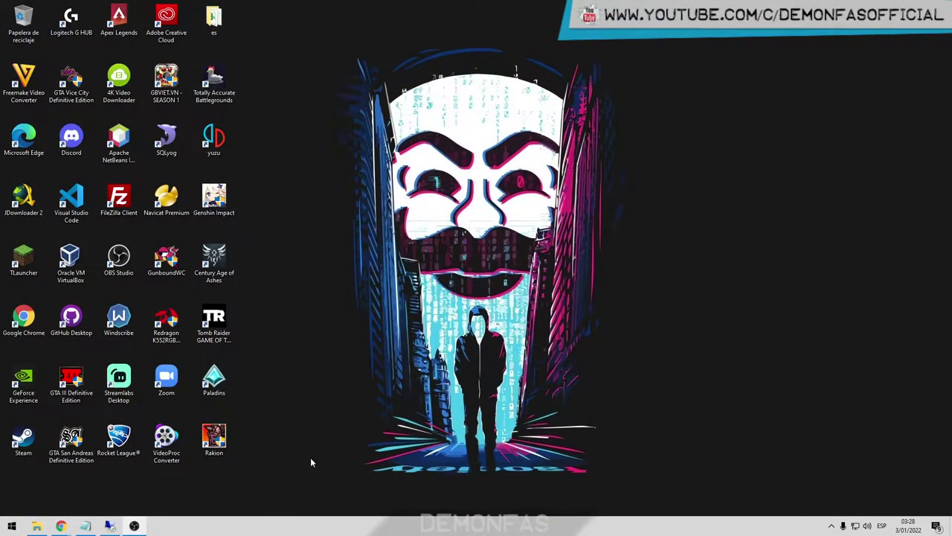
right_click(73, 197)
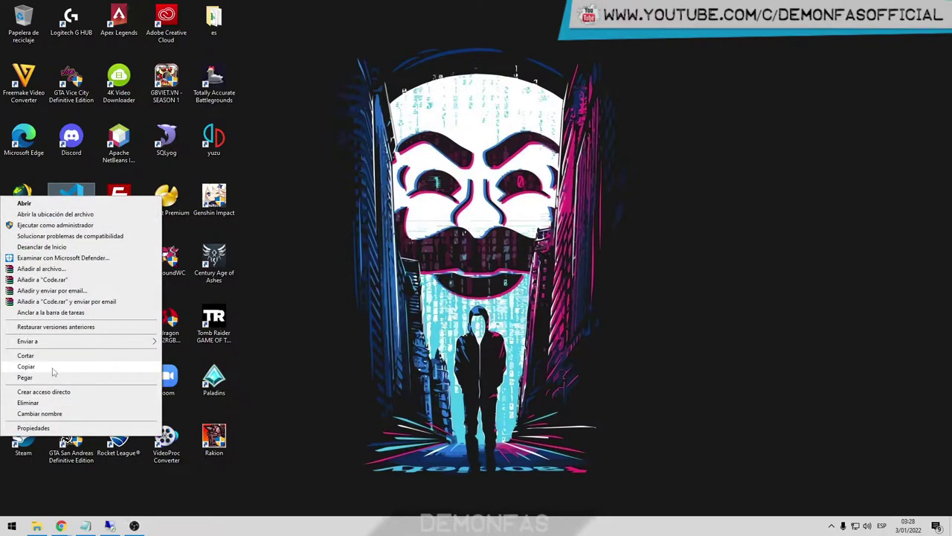
left_click(53, 367)
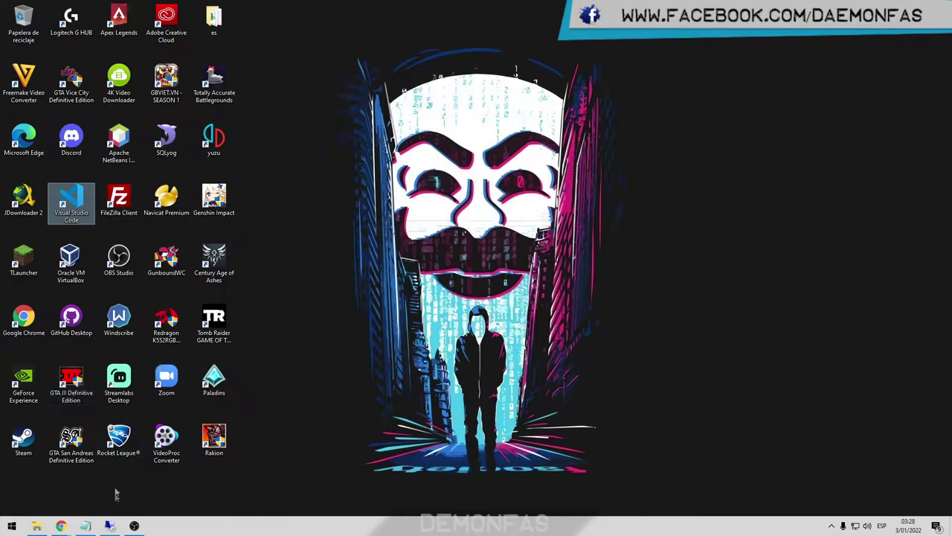
left_click(109, 526)
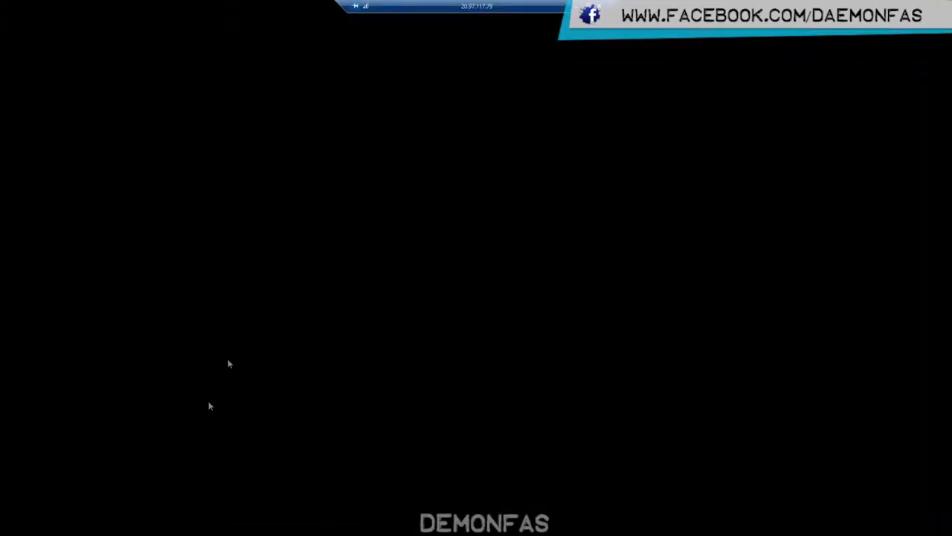
right_click(129, 105)
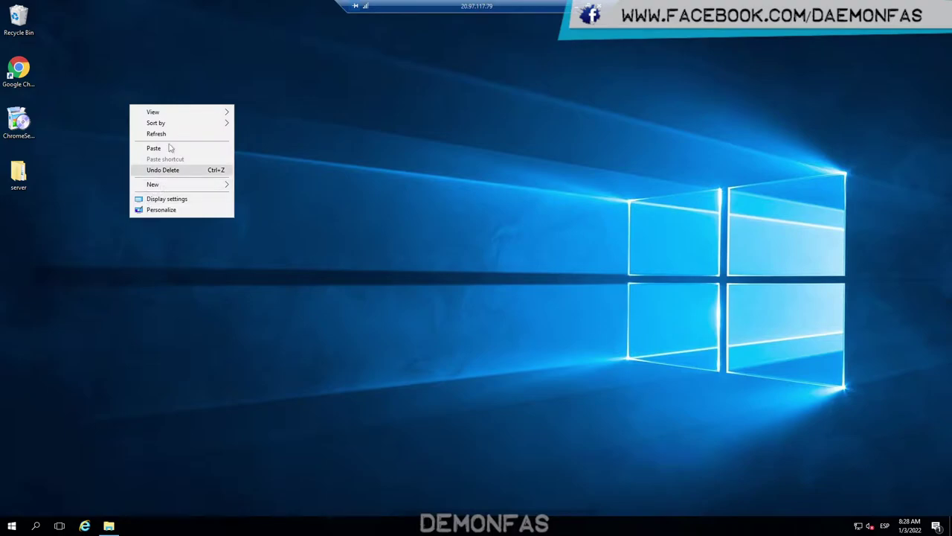
left_click(165, 148)
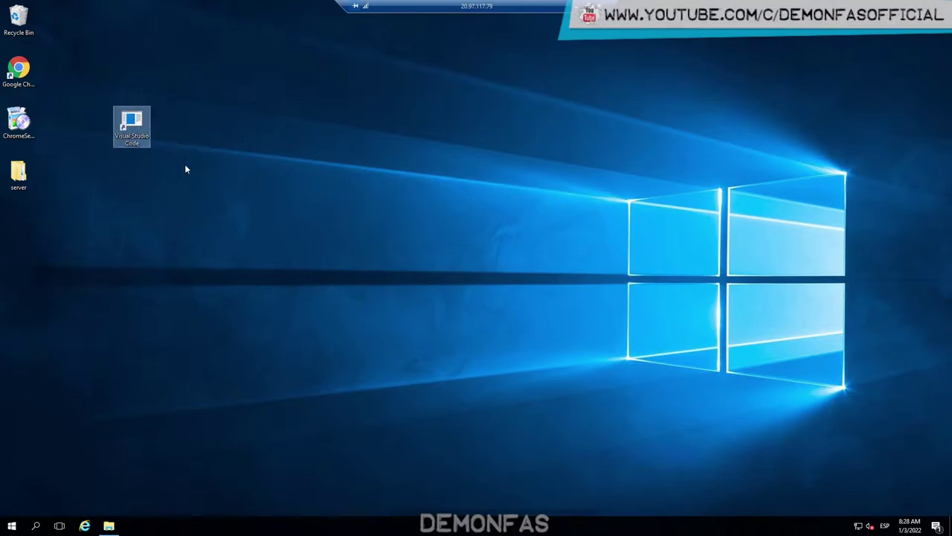
left_click_drag(199, 61, 116, 218)
left_click_drag(131, 125, 21, 25)
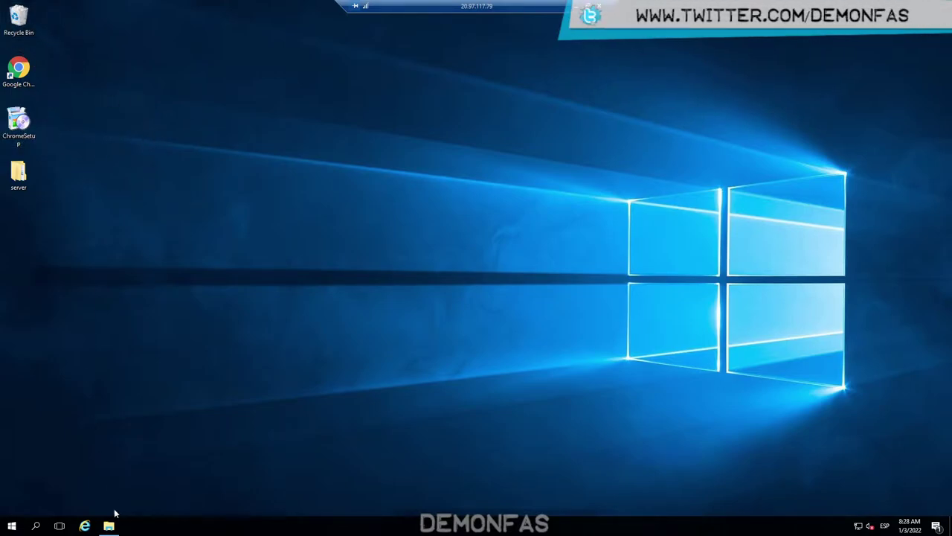
- Launch Google Chrome on the server and search for 'sql server 2014'
left_click(18, 70)
key("Return")
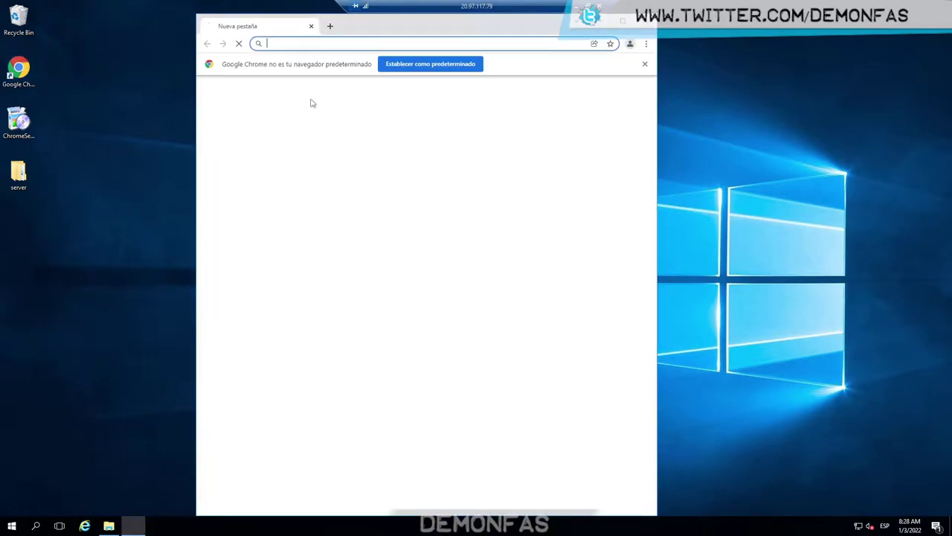
type("sq")
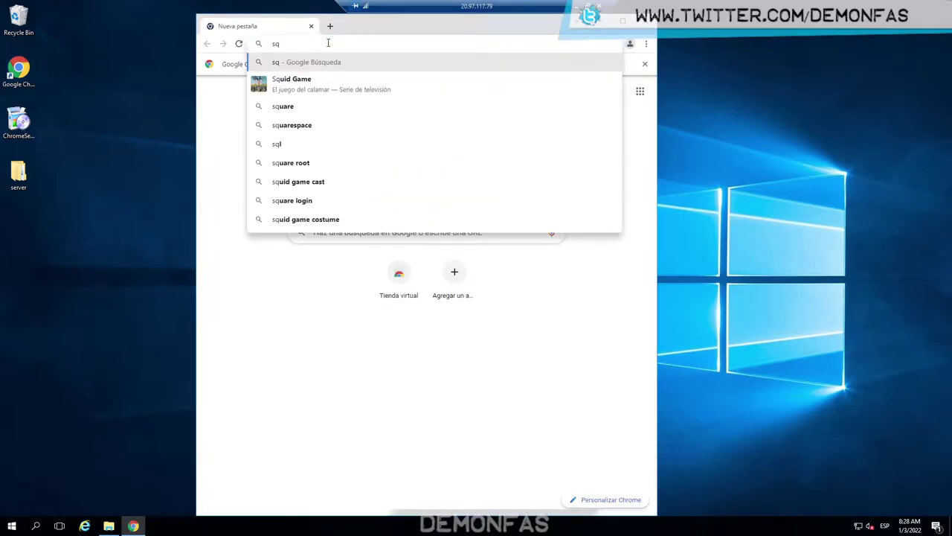
type("l server 2014")
key("Return")
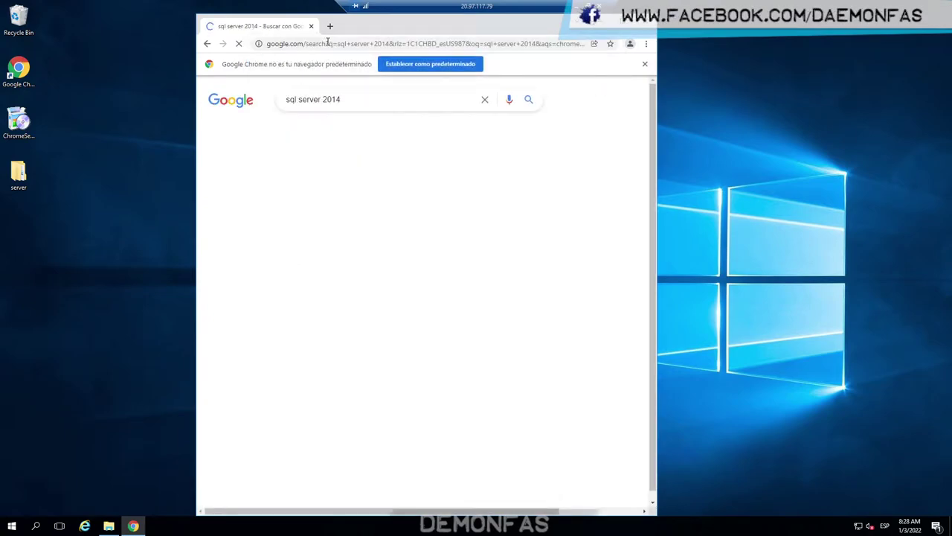
- Skip the SolarWinds ad and list files on Microsoft's SQL Server 2014 Express download page
left_click(271, 213)
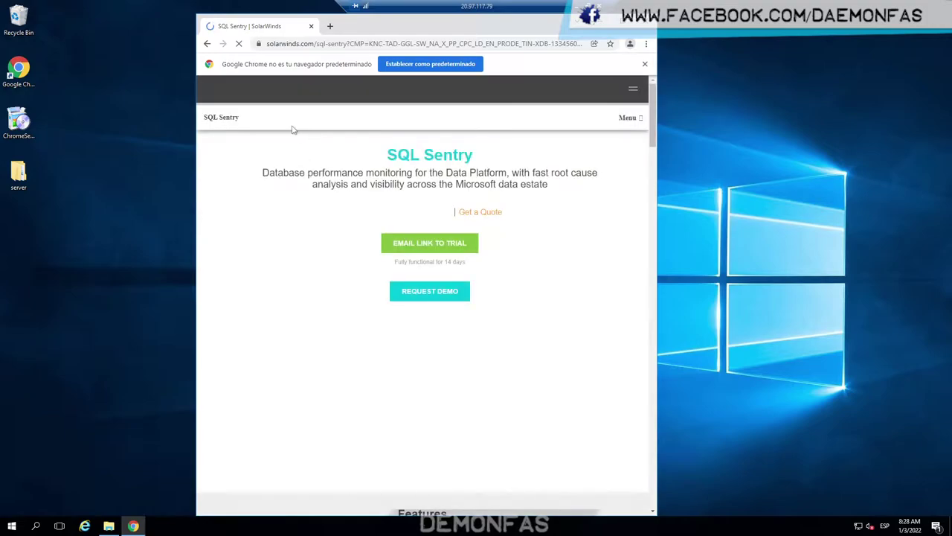
left_click(208, 44)
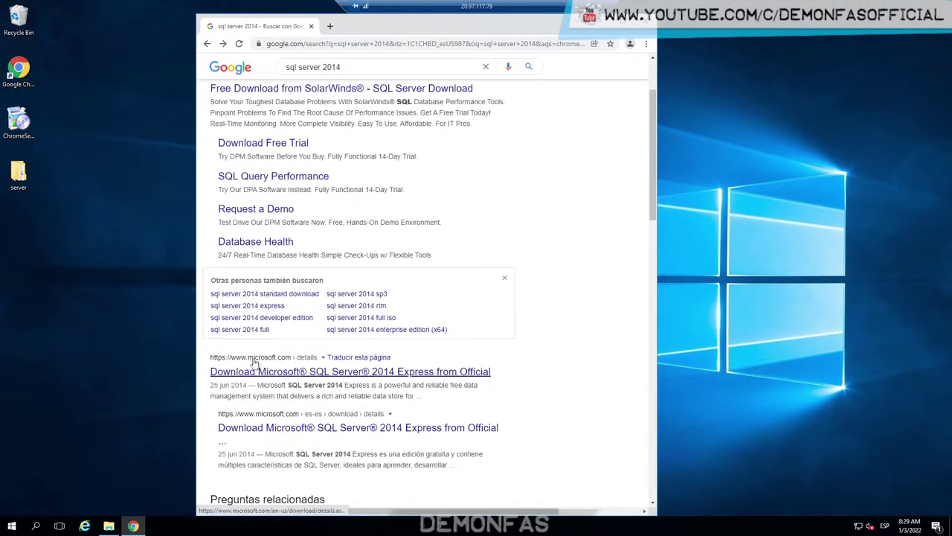
left_click(300, 373)
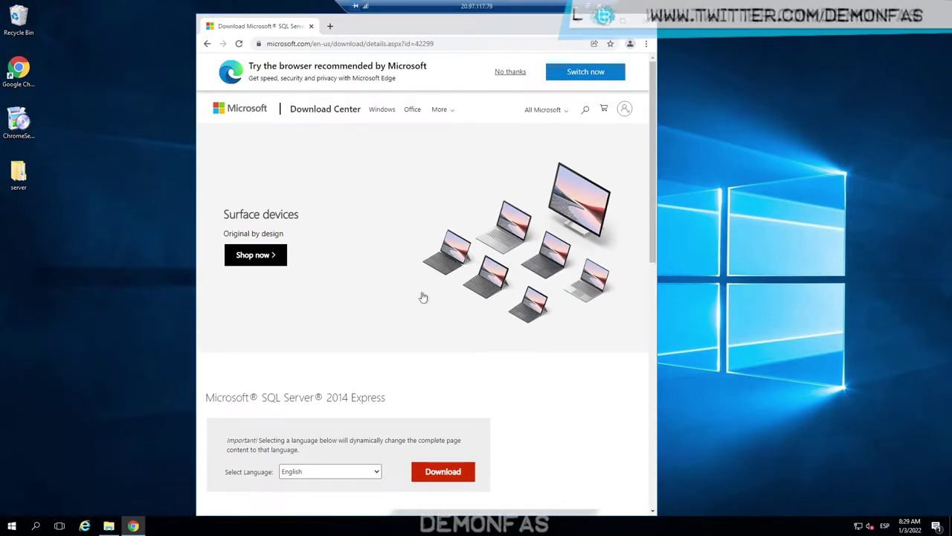
scroll(425, 326, "down", 3)
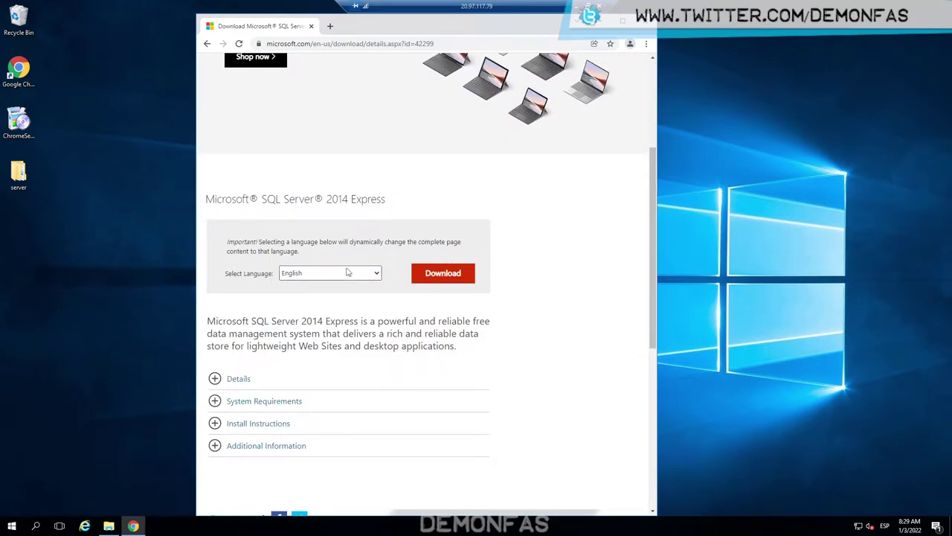
left_click(885, 527)
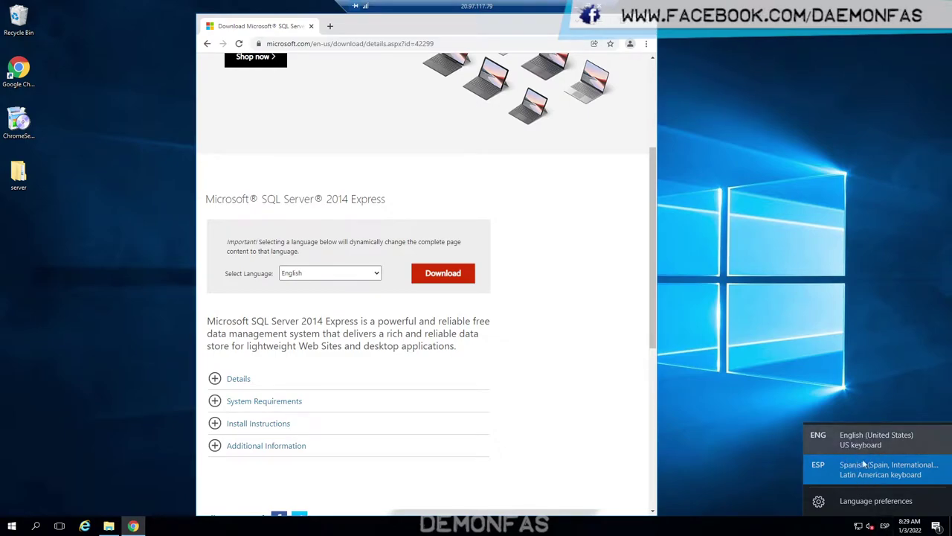
left_click(442, 273)
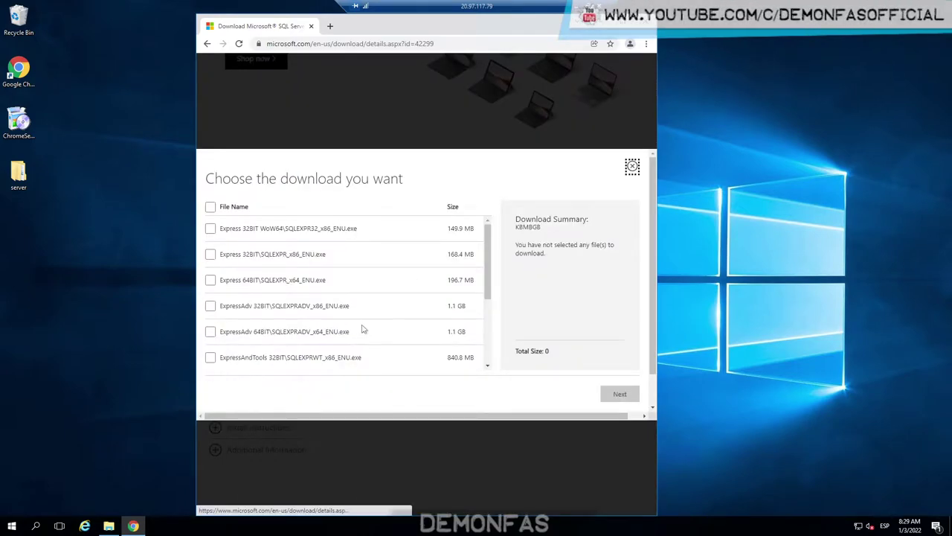
- Download SQLEXPR_x64_ENU.exe and SQLManagementStudio_x64_ENU.exe, allowing multiple downloads, and view the downloads list
left_click(211, 280)
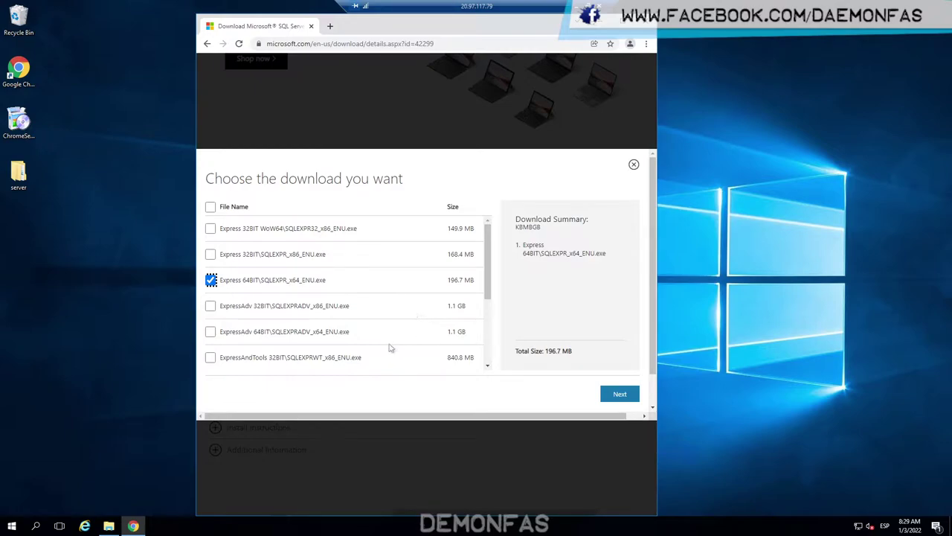
scroll(388, 345, "down", 3)
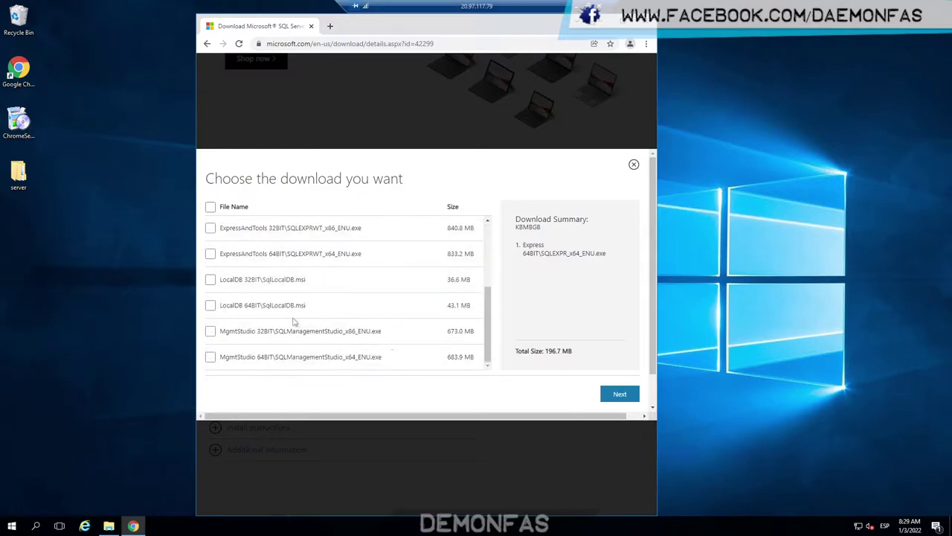
left_click(211, 358)
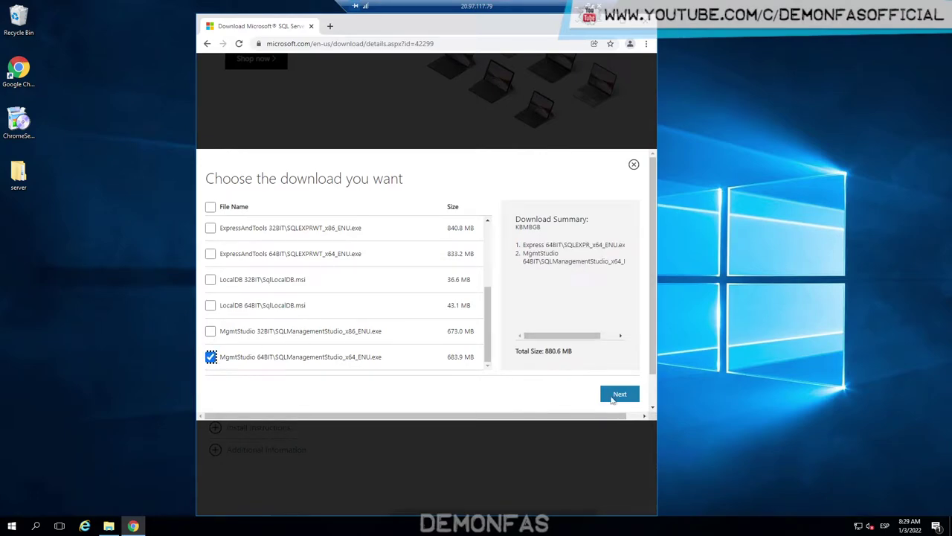
left_click(621, 397)
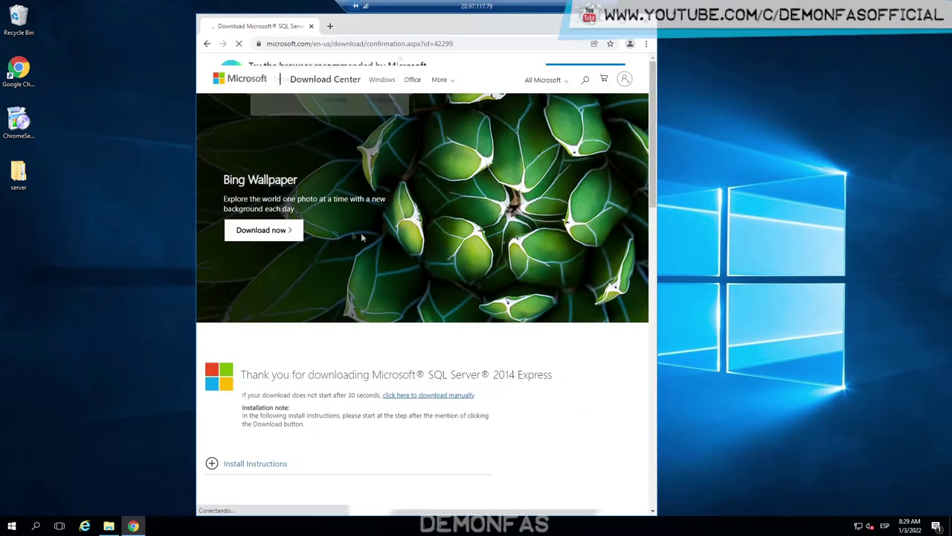
left_click(336, 98)
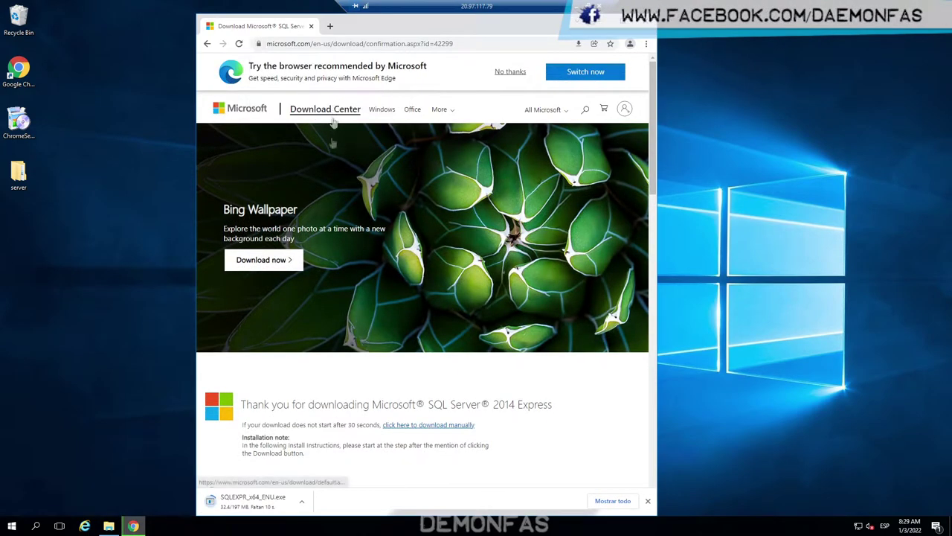
left_click(607, 503)
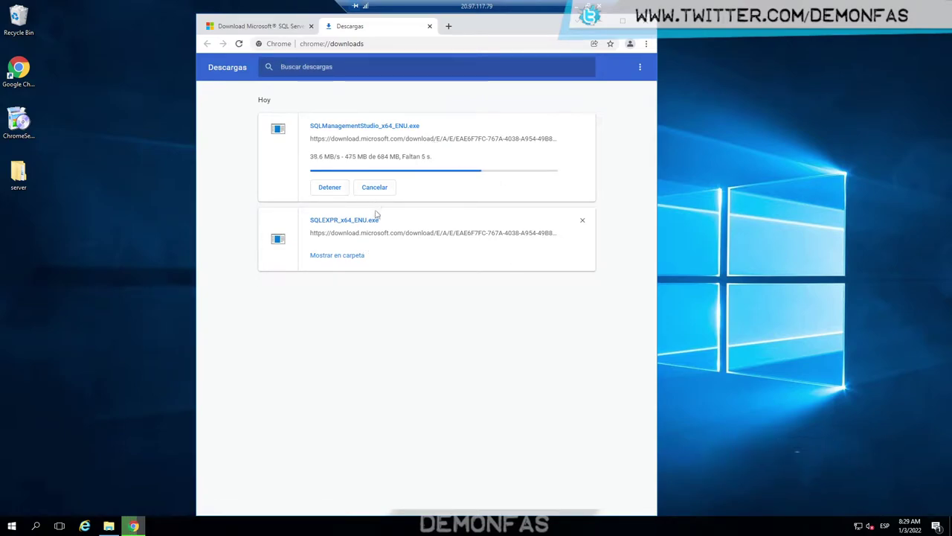
- Show the SQLEXPR_x64_ENU download in its Downloads folder in File Explorer
double_click(329, 221)
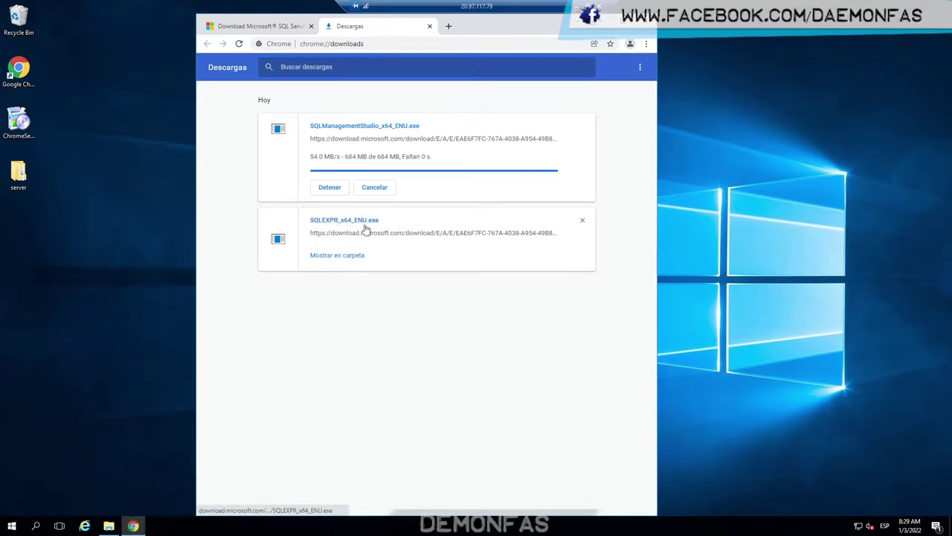
left_click(345, 232)
left_click(417, 192)
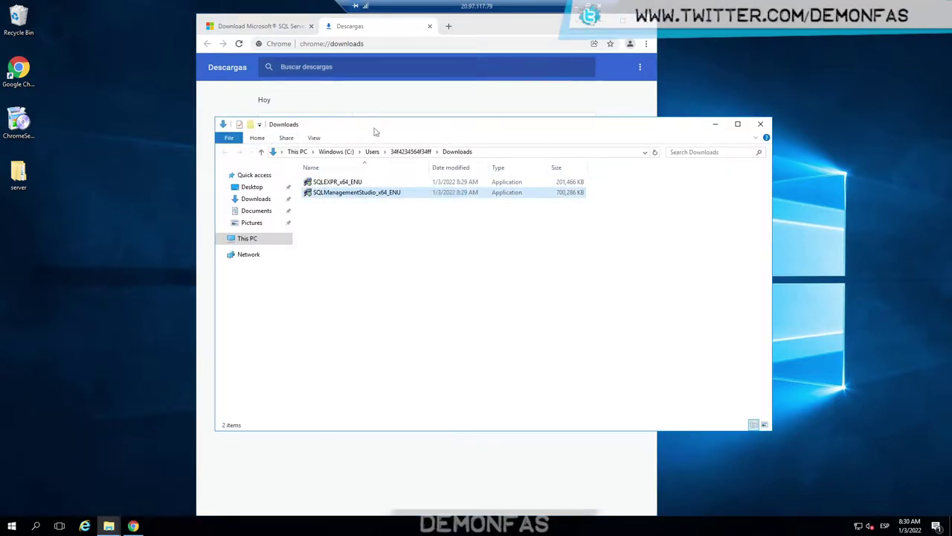
left_click_drag(372, 131, 622, 125)
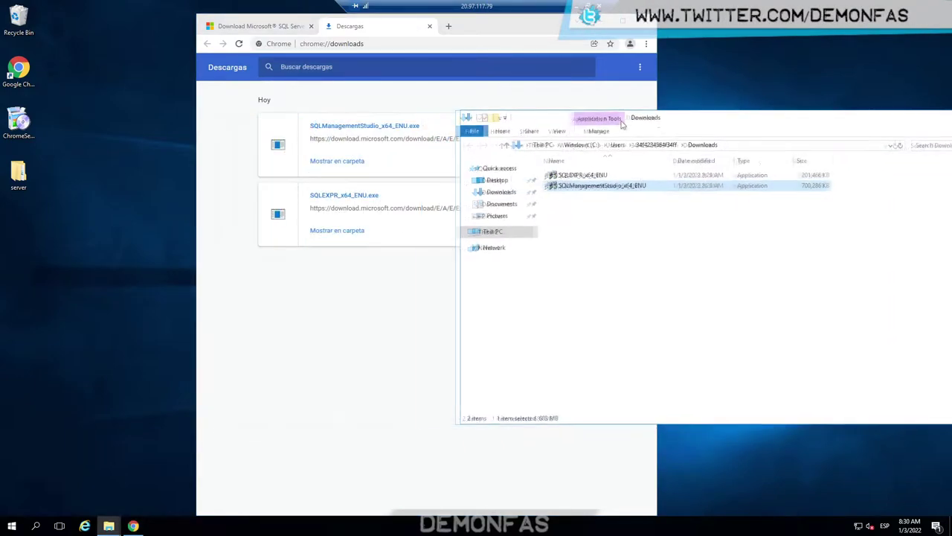
- Run SQLEXPR_x64_ENU past the security warning and extract it to the default folder
left_click(596, 177)
double_click(596, 177)
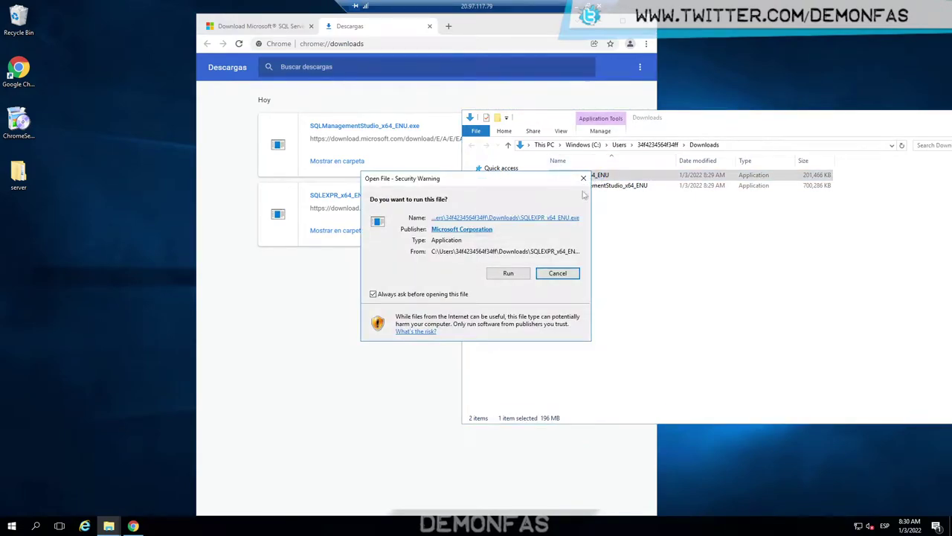
left_click(508, 275)
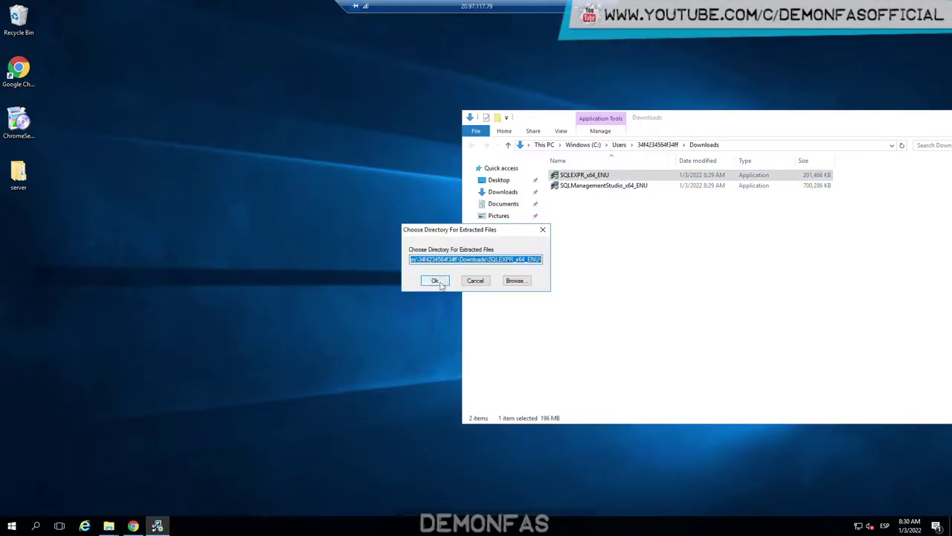
left_click(438, 279)
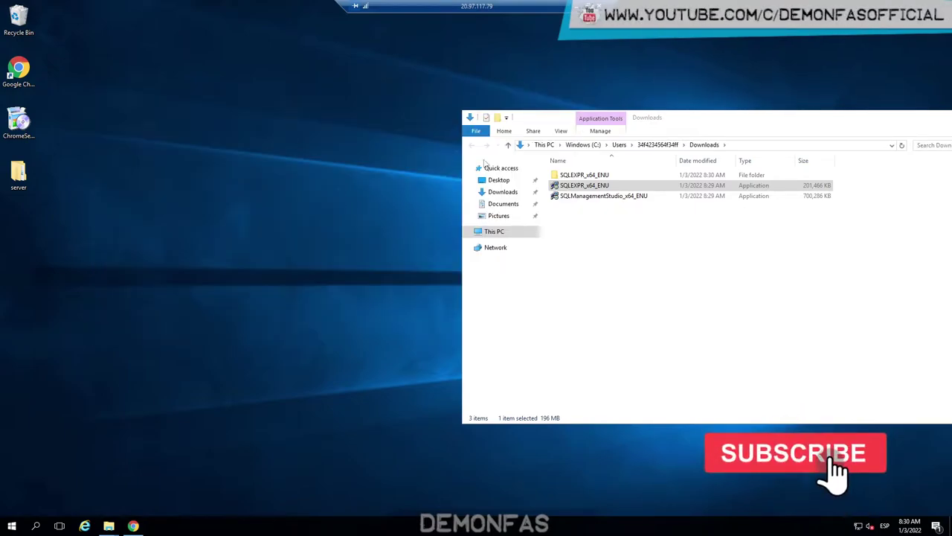
left_click_drag(548, 120, 656, 58)
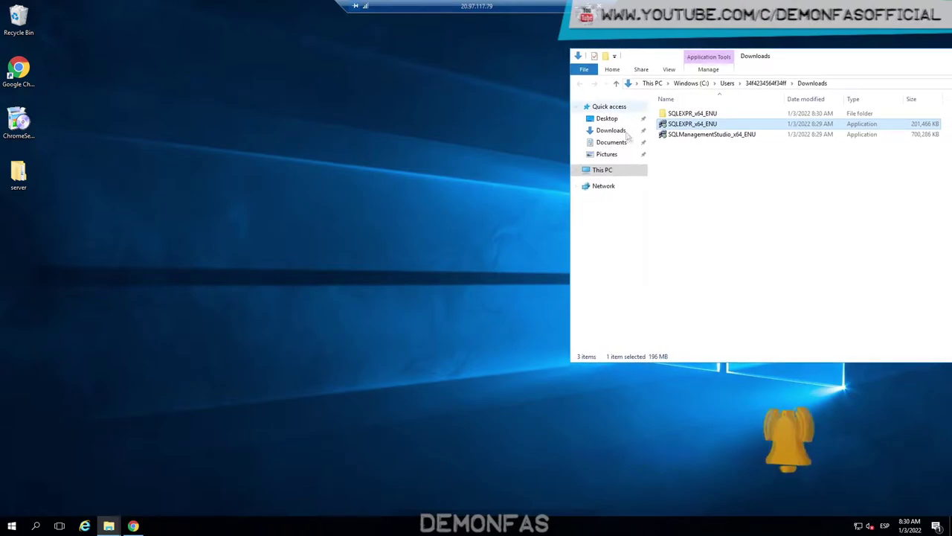
key("ctrl+a")
left_click(729, 206)
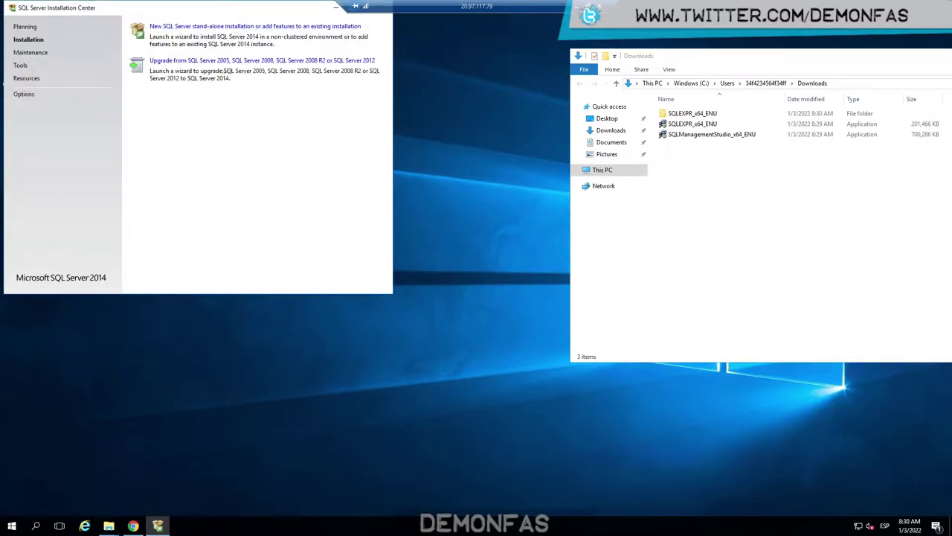
- Start a new stand-alone installation, accept the license, skip Microsoft Update, and keep default features
left_click(240, 27)
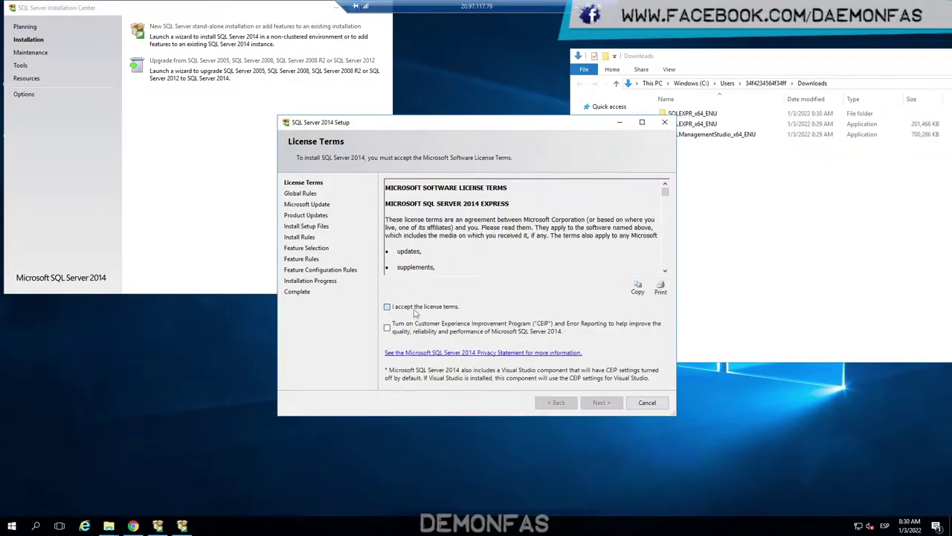
left_click(415, 308)
left_click(601, 402)
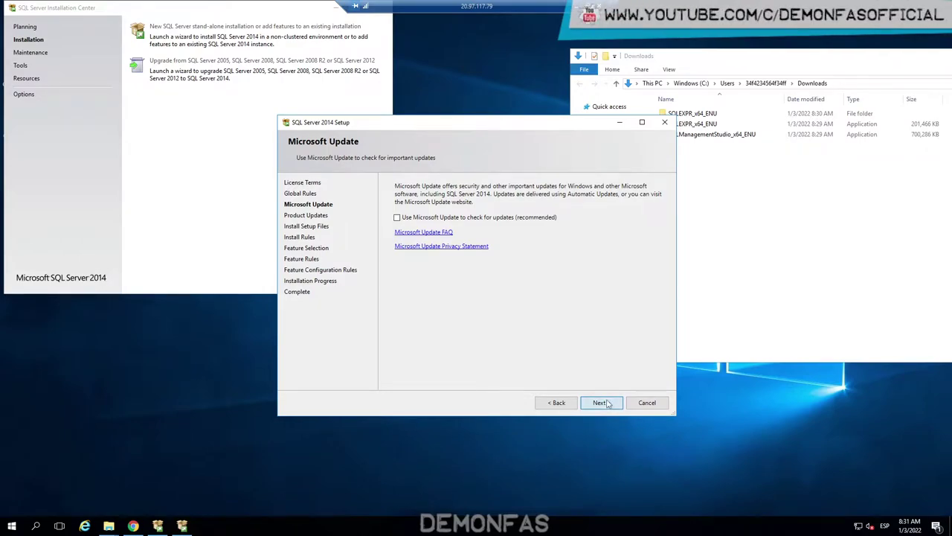
left_click(603, 402)
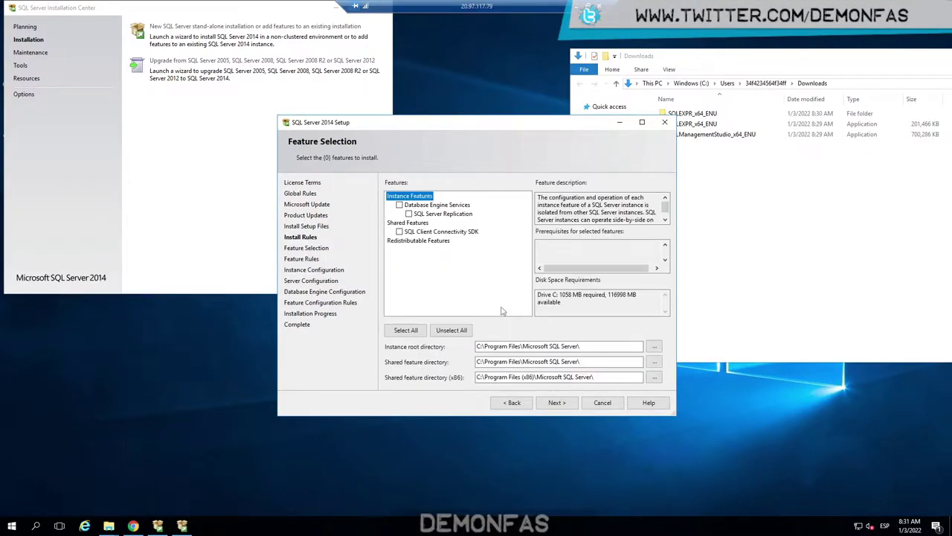
left_click(556, 403)
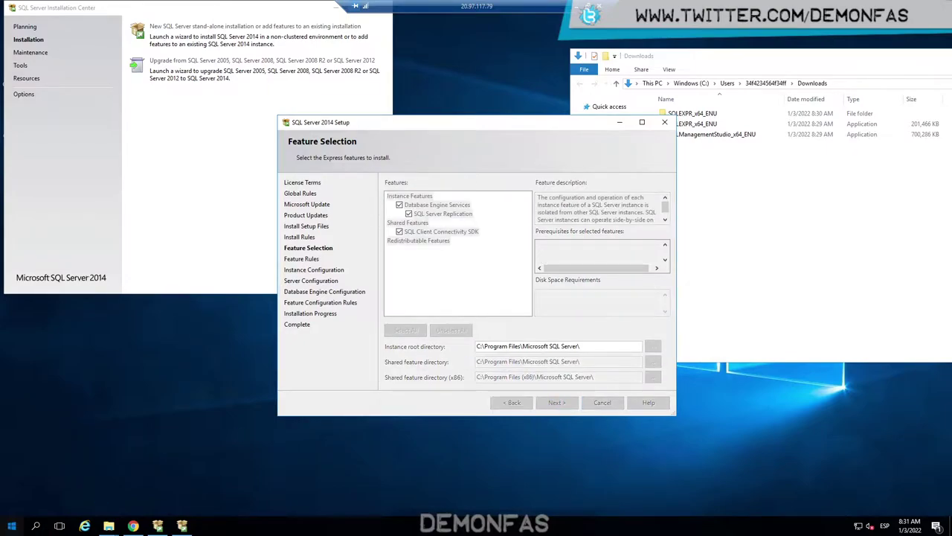
- Open Notepad, write the chosen password, and copy it to the clipboard
left_click(12, 526)
type("notepad")
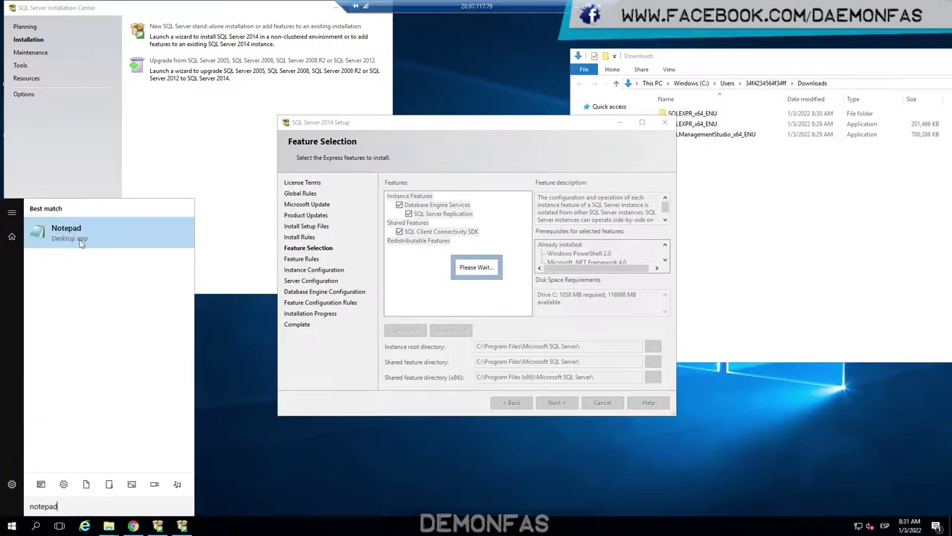
key("Return")
left_click_drag(281, 39, 750, 200)
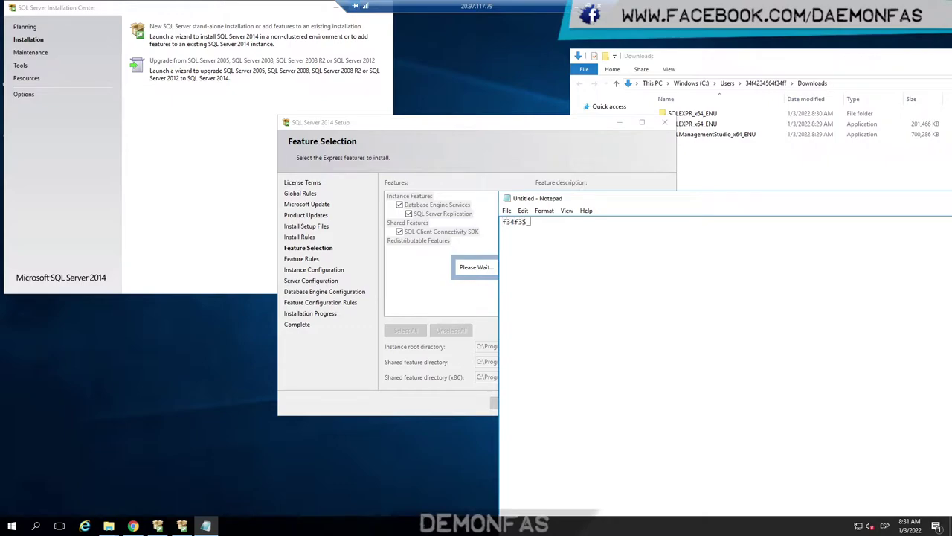
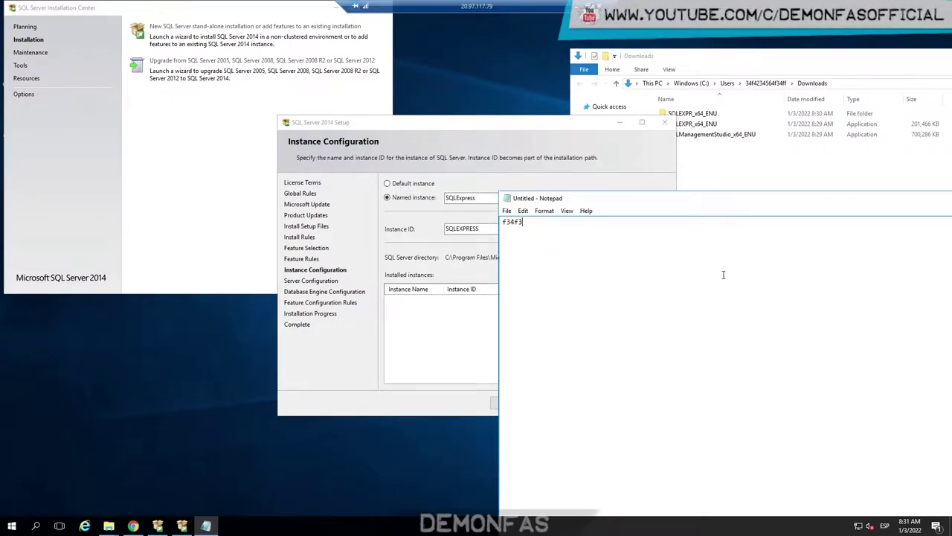
left_click_drag(570, 219, 477, 223)
right_click(519, 223)
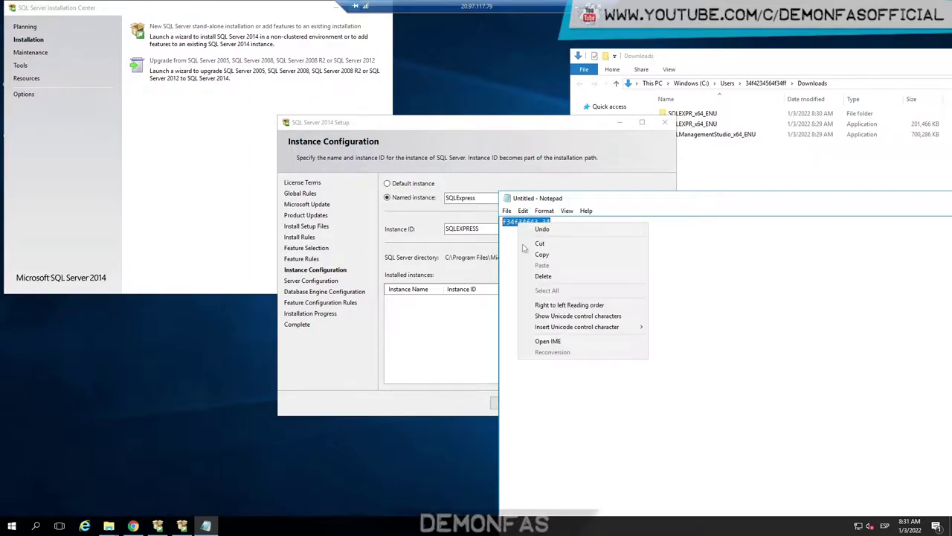
left_click(541, 255)
- Save the note as pw on the Desktop
left_click(506, 211)
left_click(520, 244)
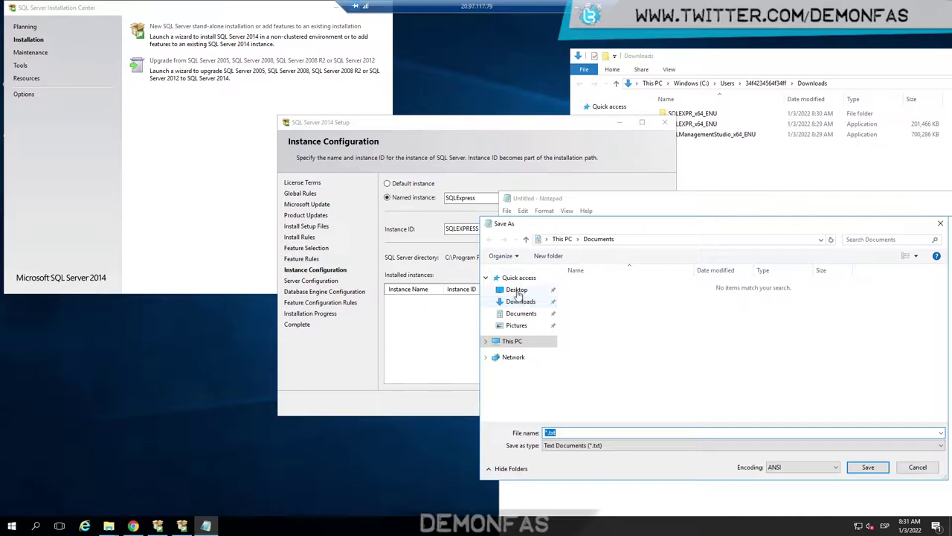
left_click(517, 289)
left_click(587, 432)
type("pw")
key("Return")
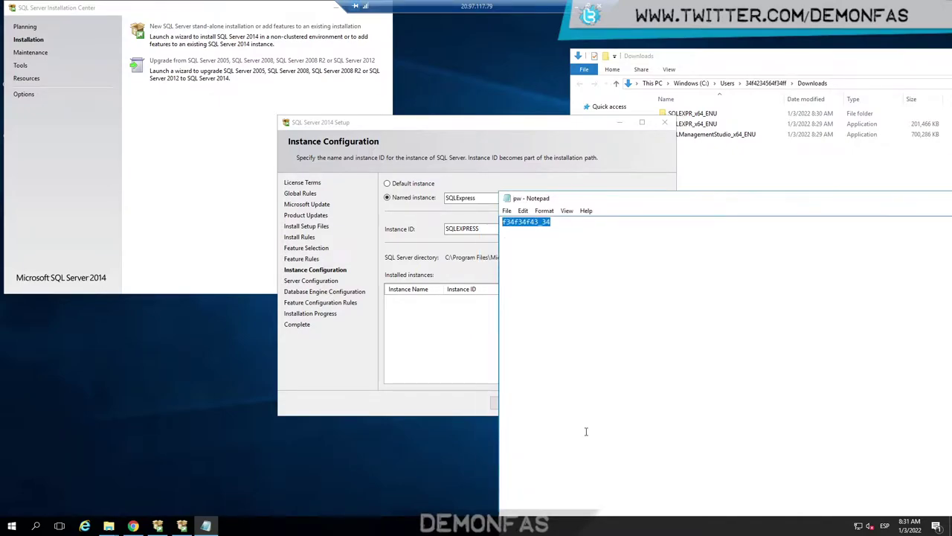
double_click(469, 198)
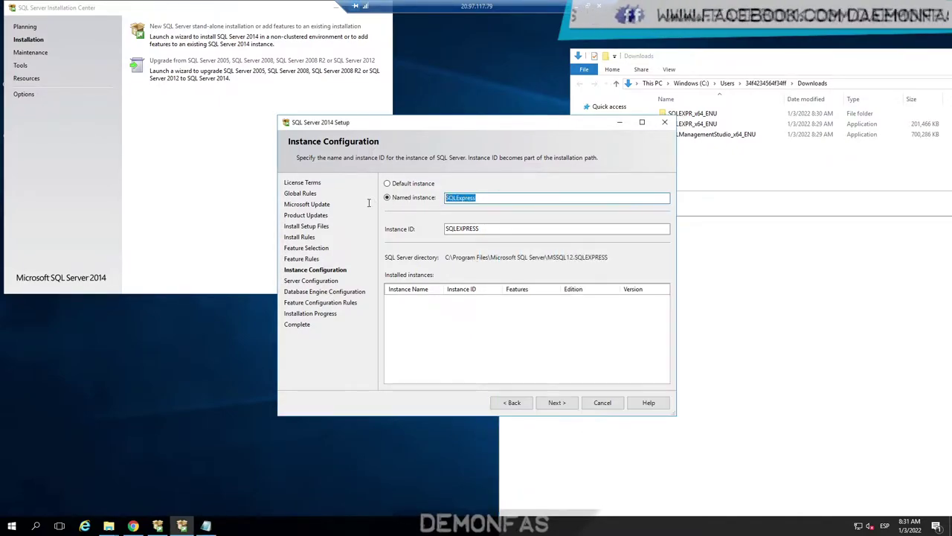
- Name the instance demonfas with instance ID DEMONFAS and continue past Instance Configuration
type("demonfas")
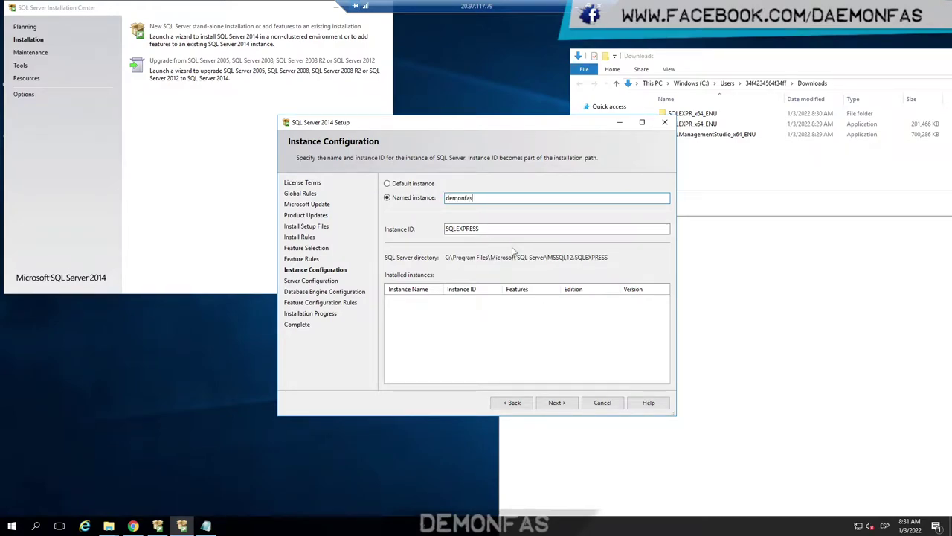
left_click(522, 231)
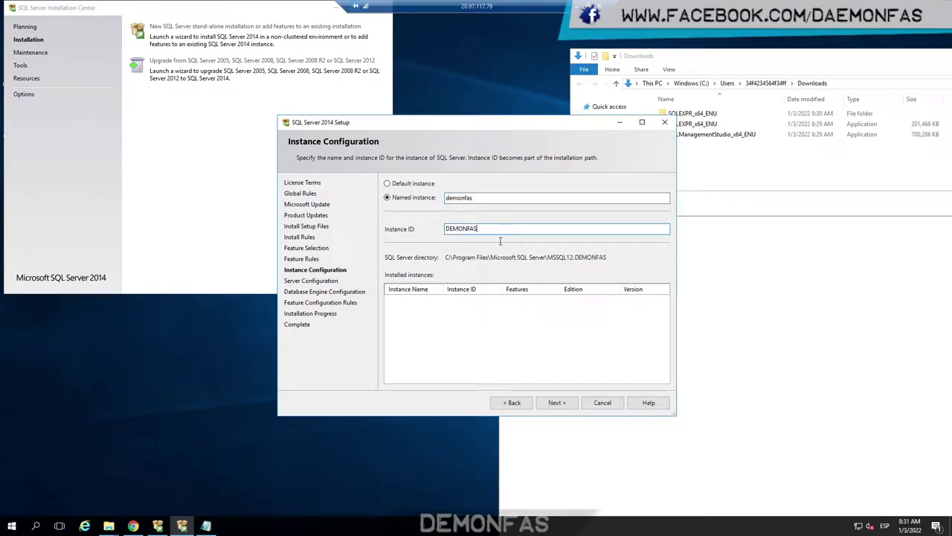
left_click(557, 404)
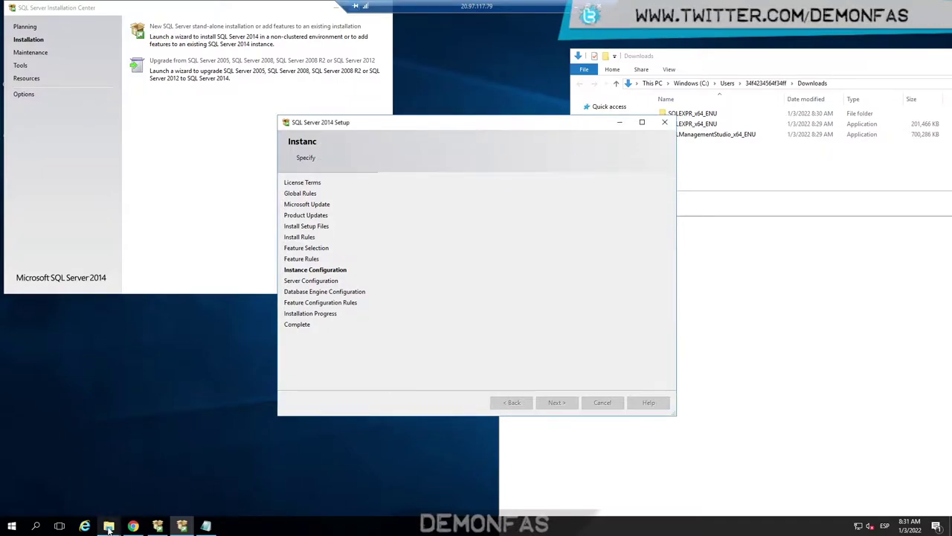
- Check This PC's system properties (Windows Server 2016 Datacenter, 3.50 GB RAM), then minimize both windows
mouse_move(108, 526)
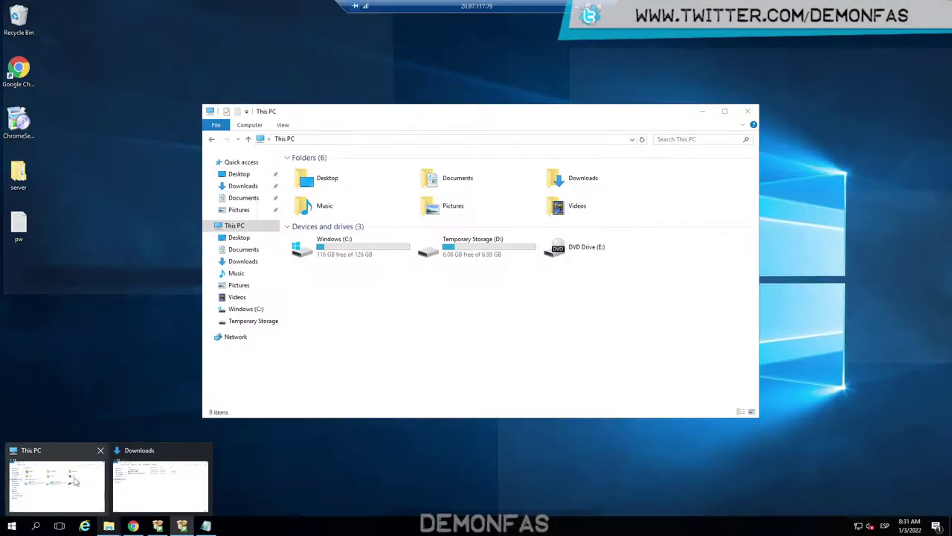
left_click(52, 484)
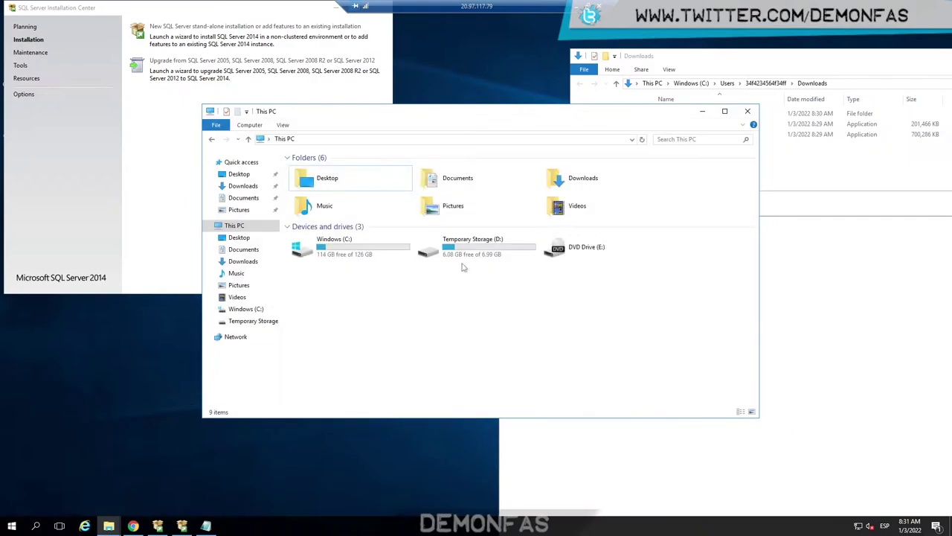
right_click(235, 226)
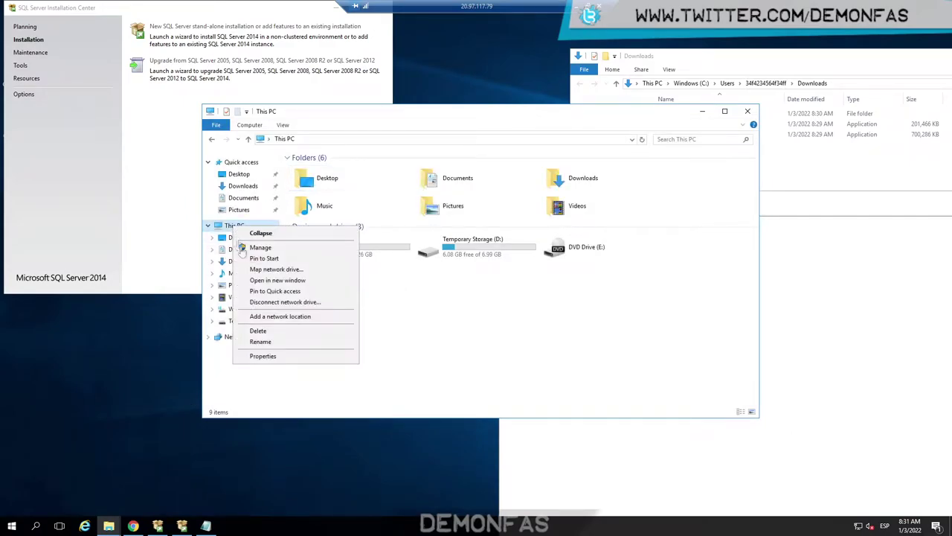
left_click(285, 362)
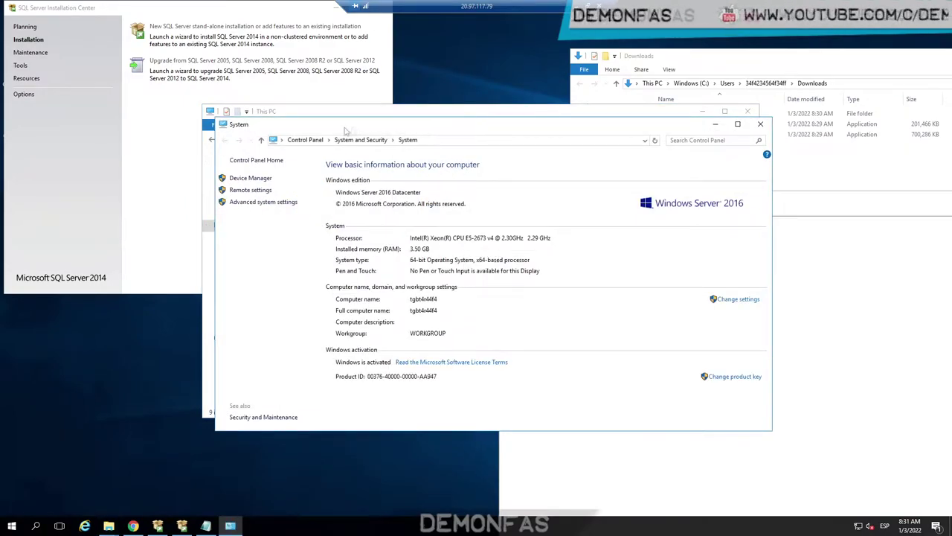
left_click_drag(345, 130, 204, 116)
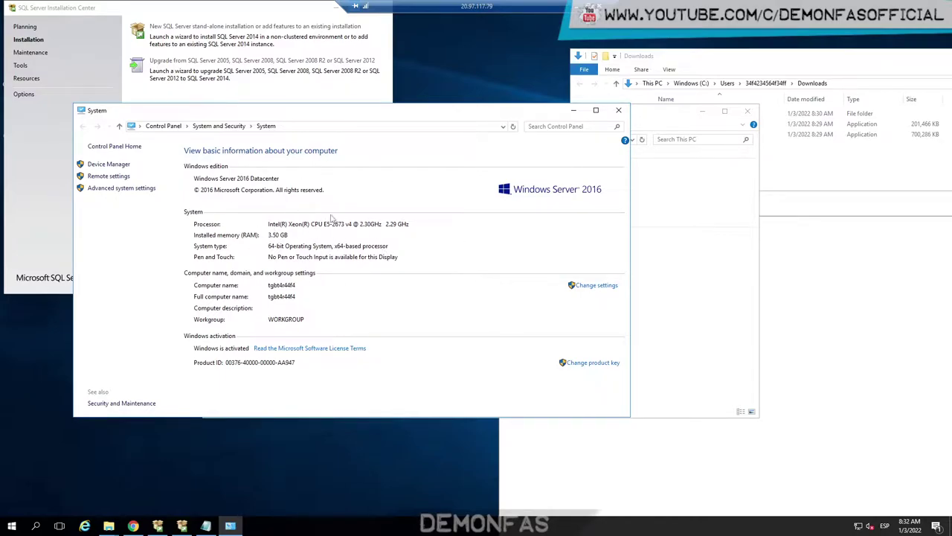
left_click(573, 112)
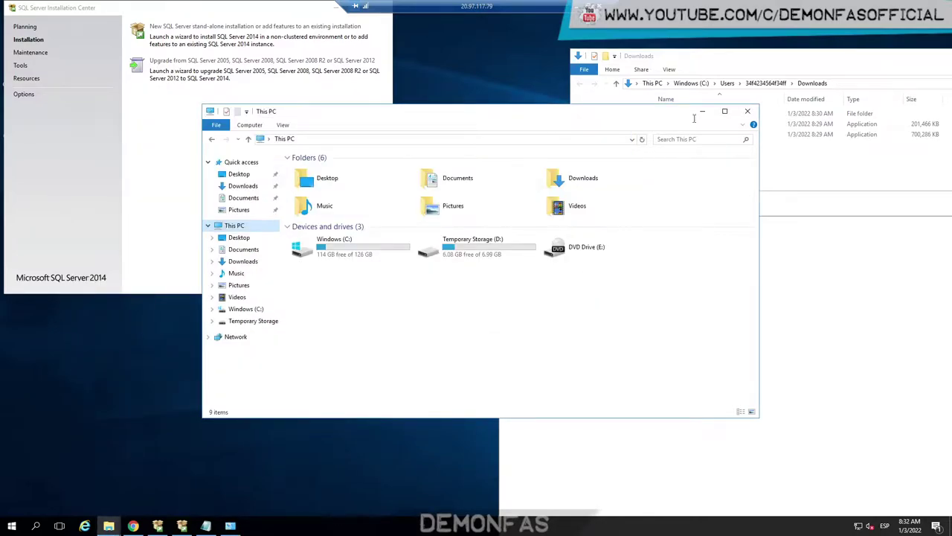
left_click(702, 111)
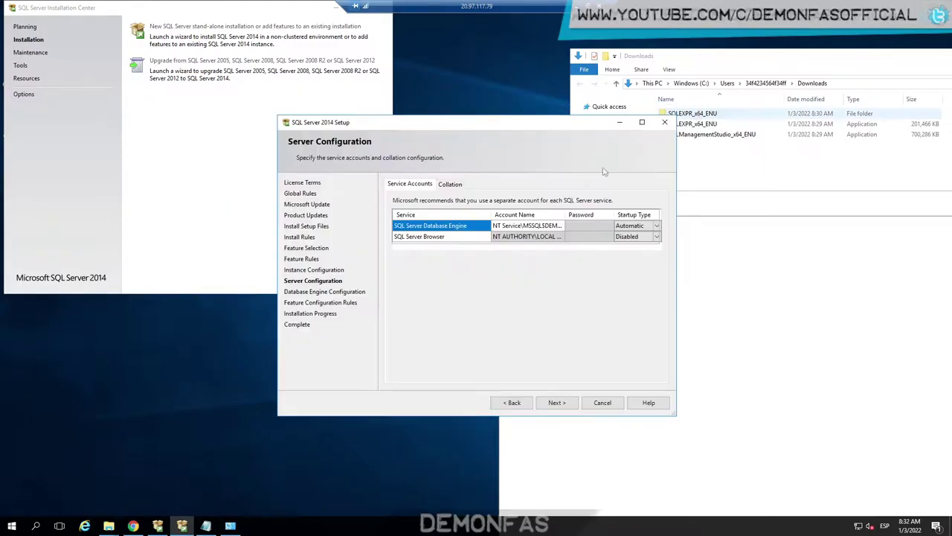
- Switch to mixed-mode authentication, try a simple sa password, and dismiss the weak-password error
left_click(556, 402)
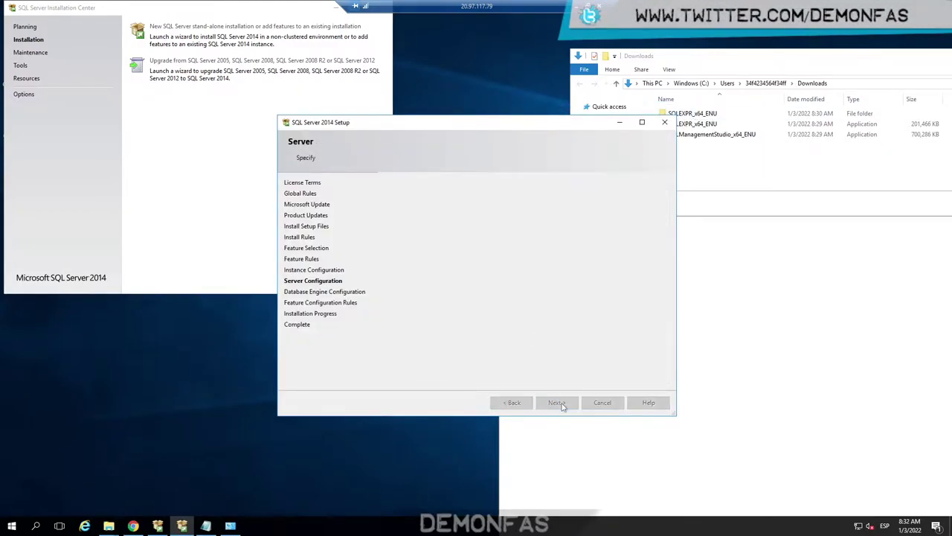
left_click(436, 244)
left_click(460, 272)
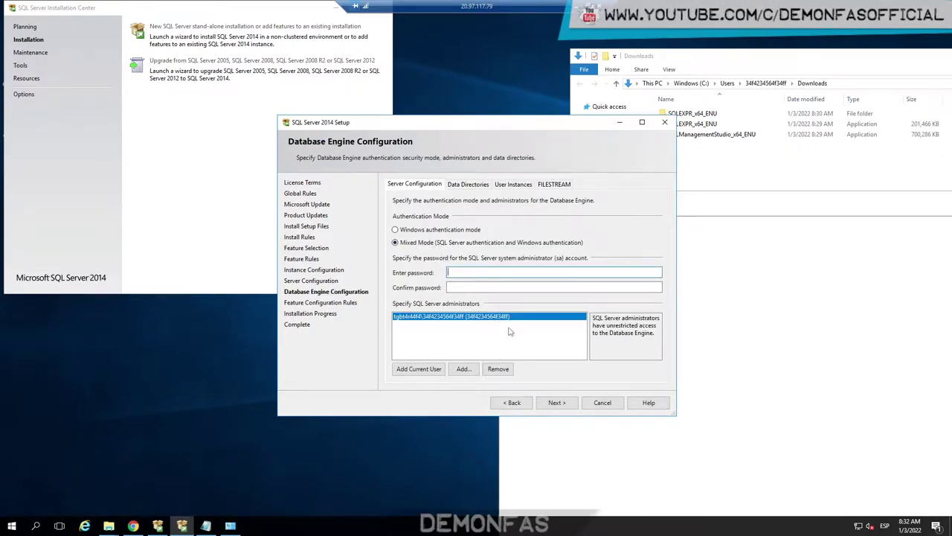
key("Tab")
left_click(557, 402)
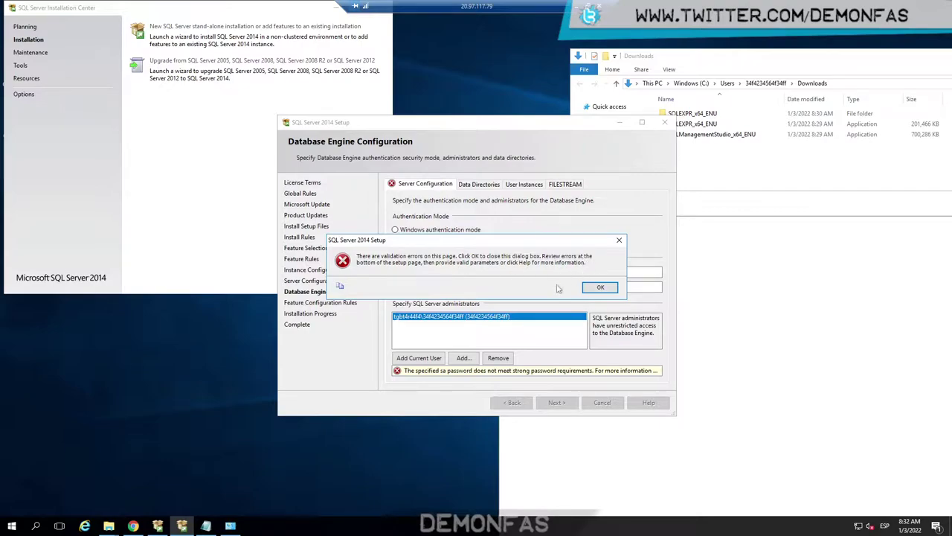
left_click(599, 287)
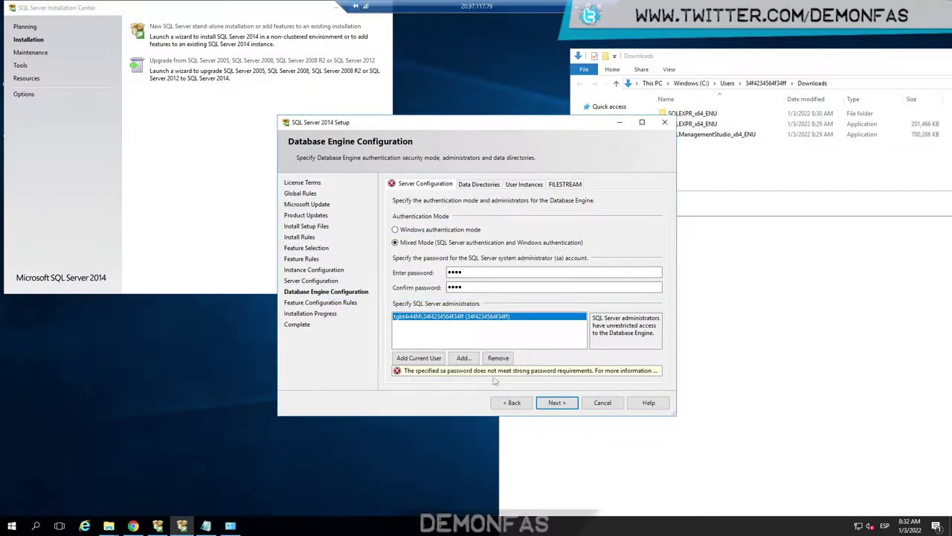
- Paste the Notepad-saved password into both sa password fields and start the installation
left_click(229, 525)
left_click(206, 525)
left_click(573, 110)
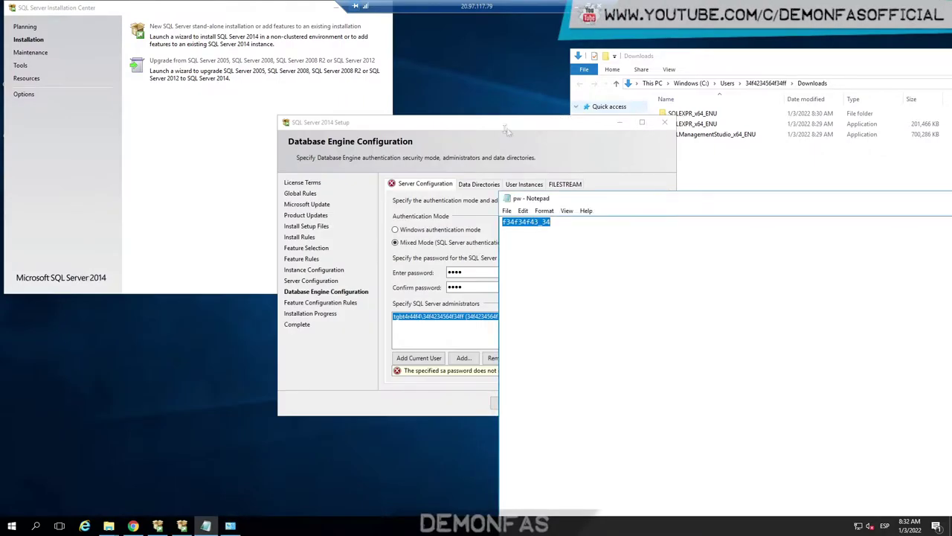
left_click(487, 206)
left_click(479, 273)
key("ctrl+a")
key("ctrl+v")
key("Tab")
key("ctrl+v")
left_click(554, 402)
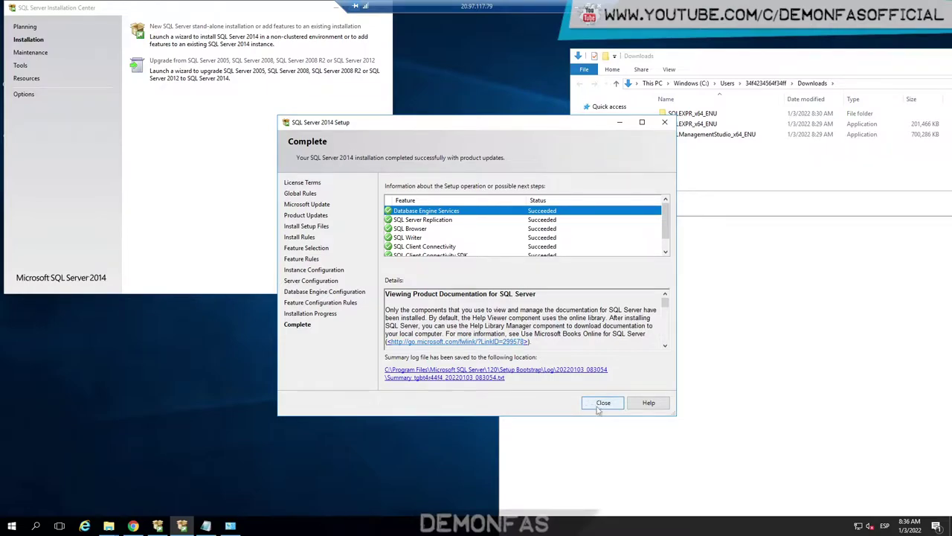
- Close the completed SQL Server 2014 Setup wizard and the SQL Server Installation Center
left_click(603, 402)
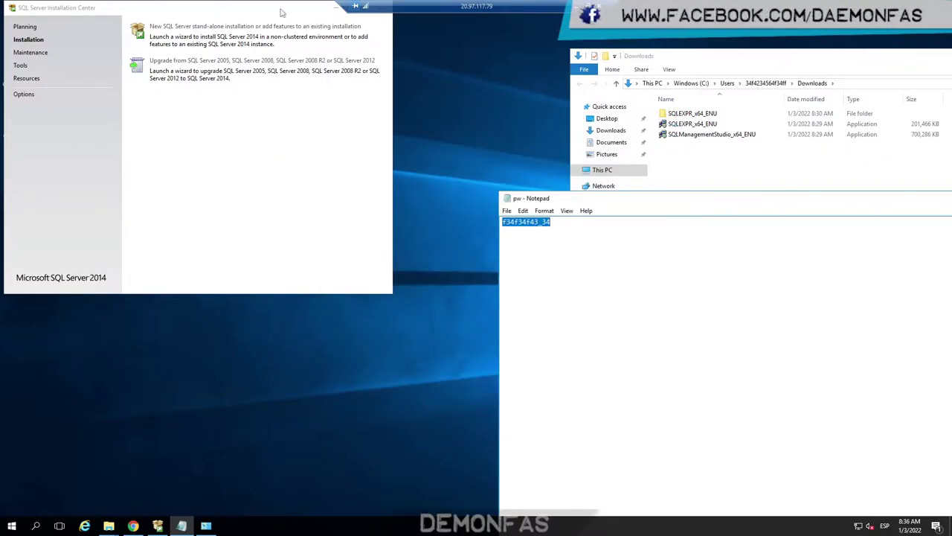
left_click_drag(283, 11, 295, 59)
left_click(384, 46)
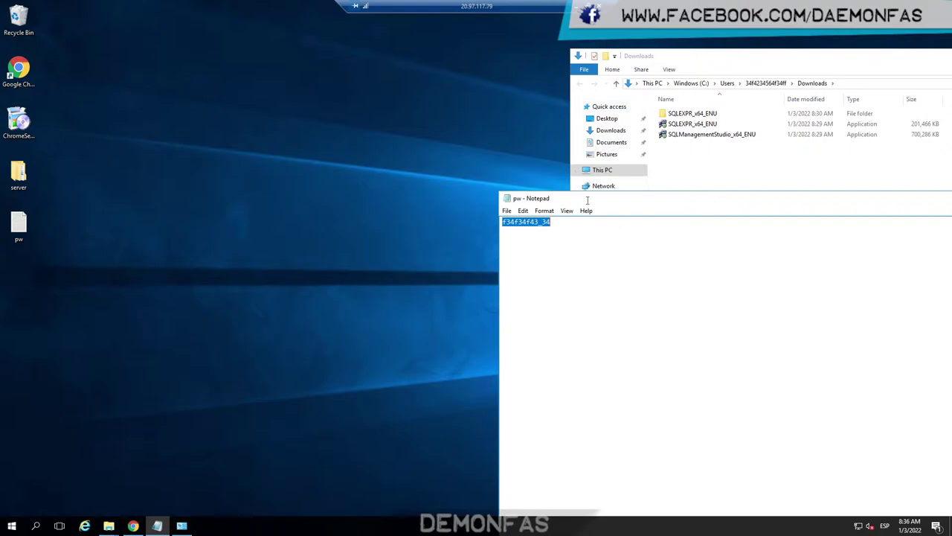
- Run the SQLManagementStudio_x64_ENU installer from Downloads and extract it to the default folder
left_click(712, 176)
left_click(713, 138)
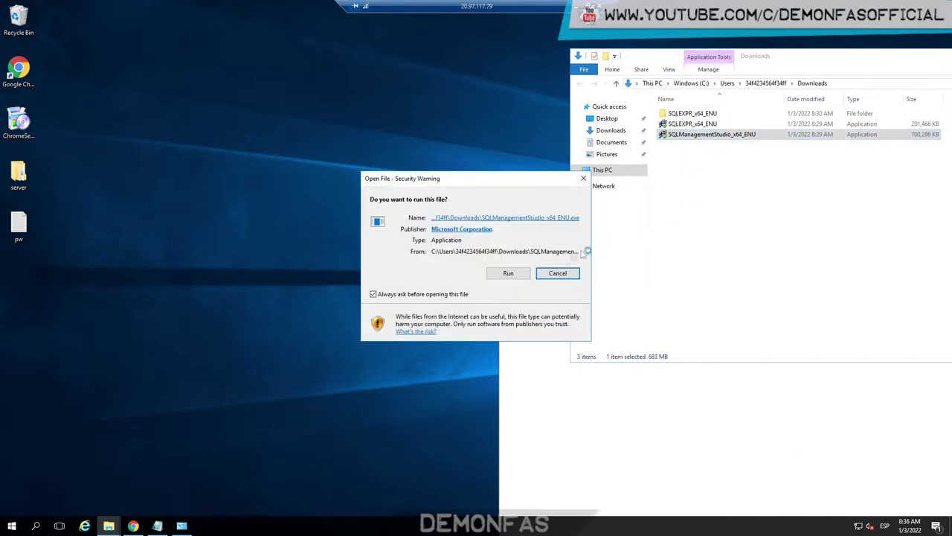
left_click(511, 273)
left_click(433, 278)
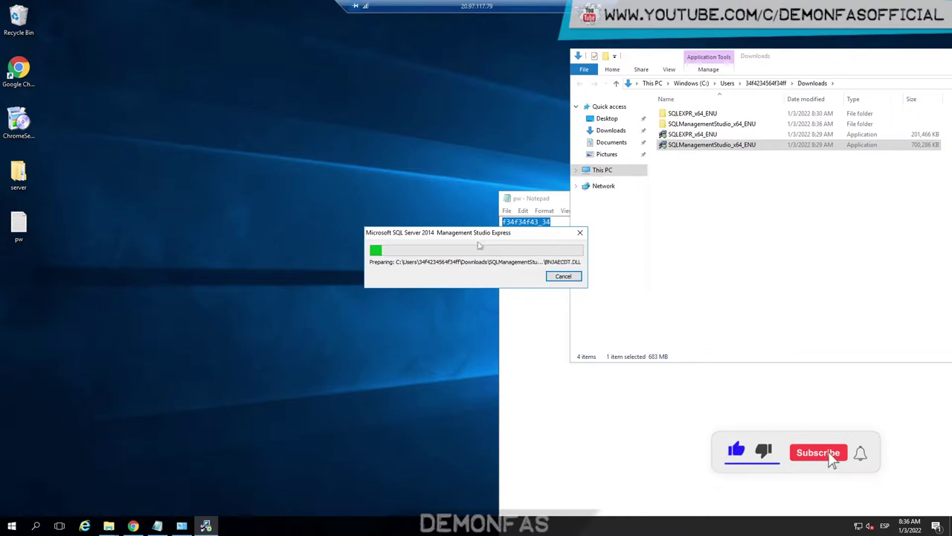
left_click_drag(476, 237, 348, 248)
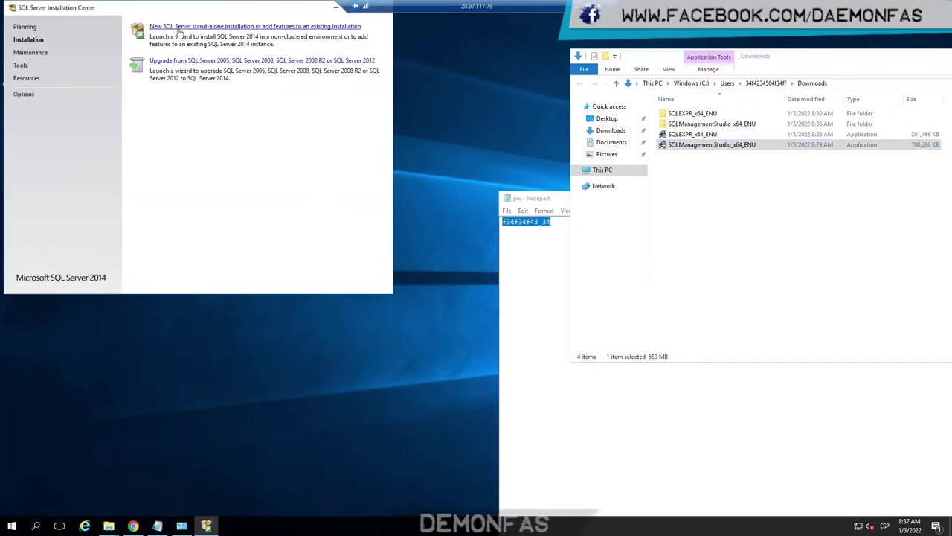
- Start a new stand-alone installation that adds features to the existing DEMONFAS instance, skipping Microsoft Update
left_click(178, 31)
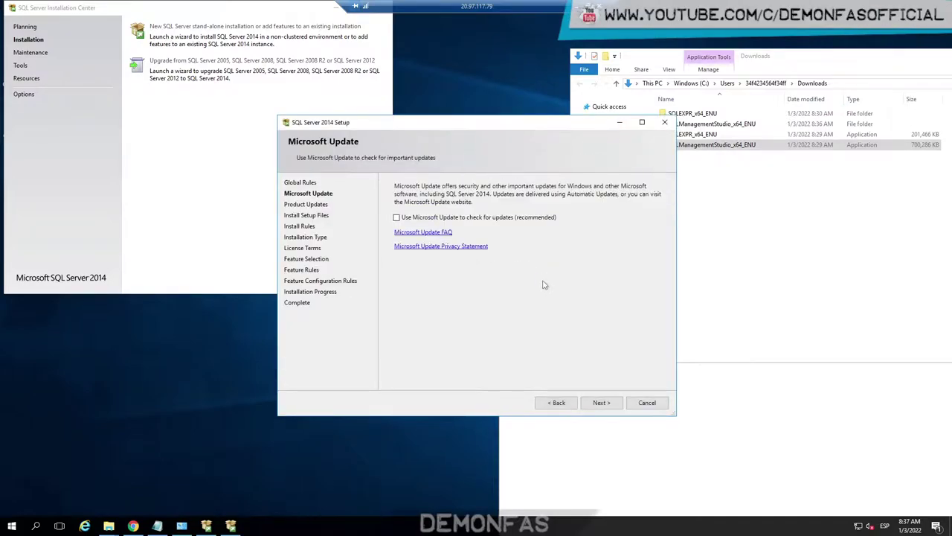
left_click(601, 402)
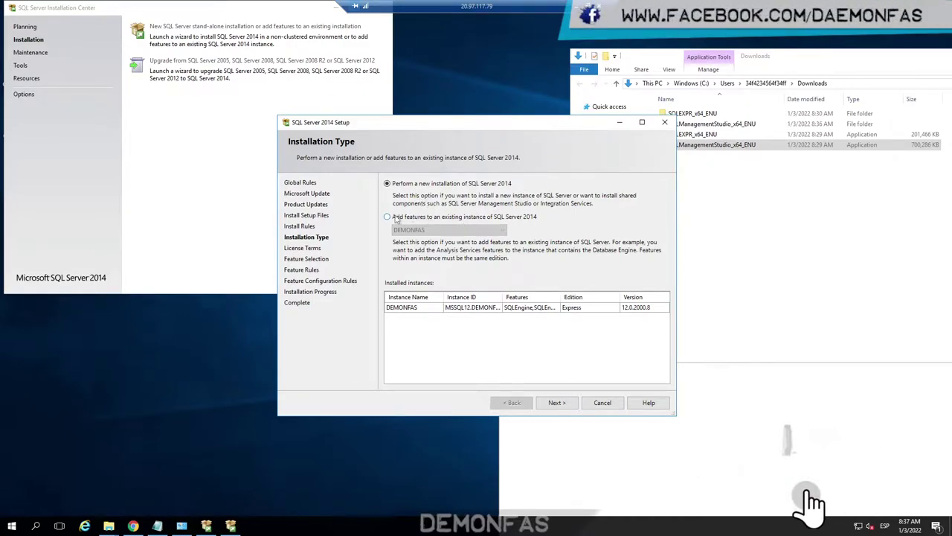
left_click(400, 219)
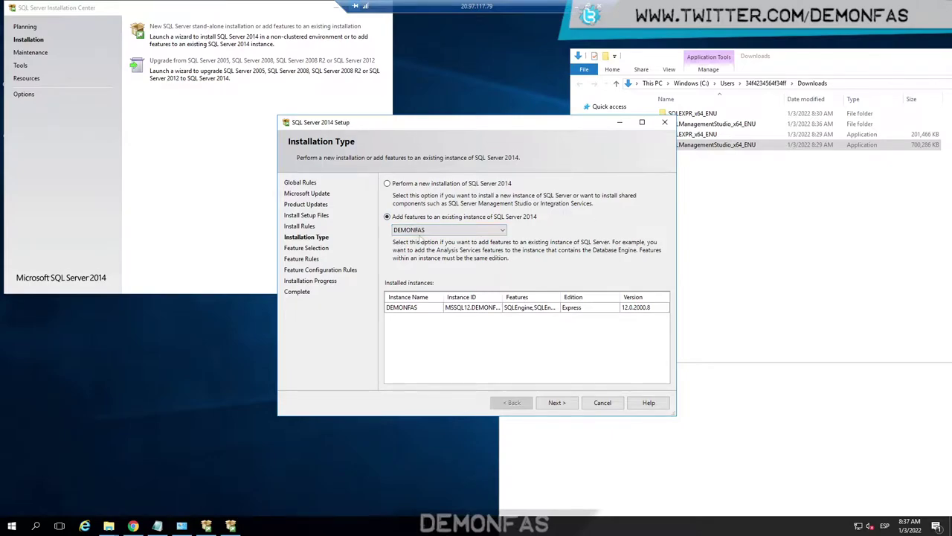
left_click(430, 231)
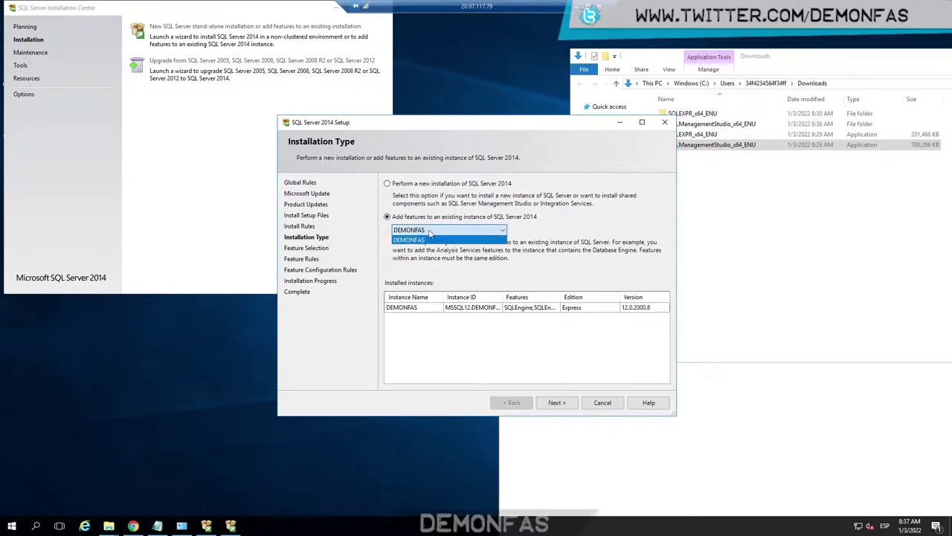
left_click(395, 241)
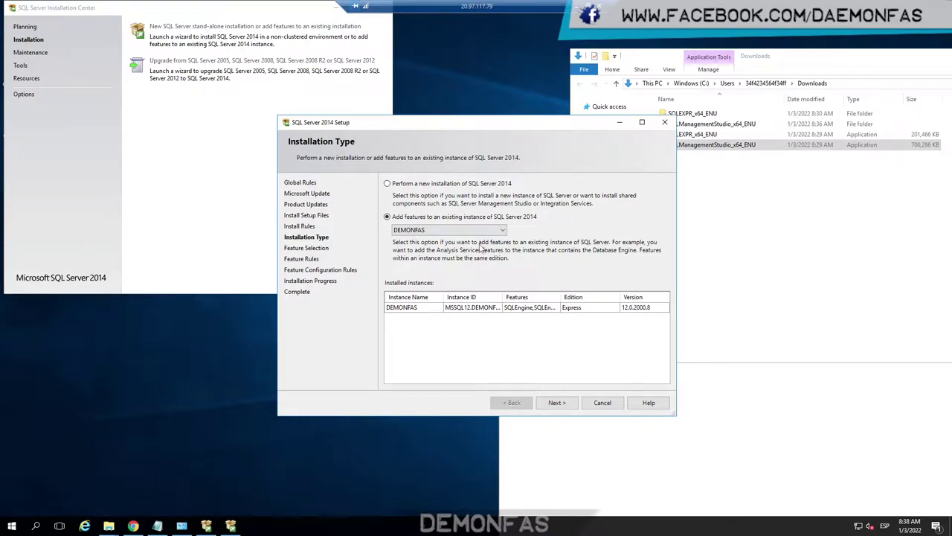
left_click(444, 232)
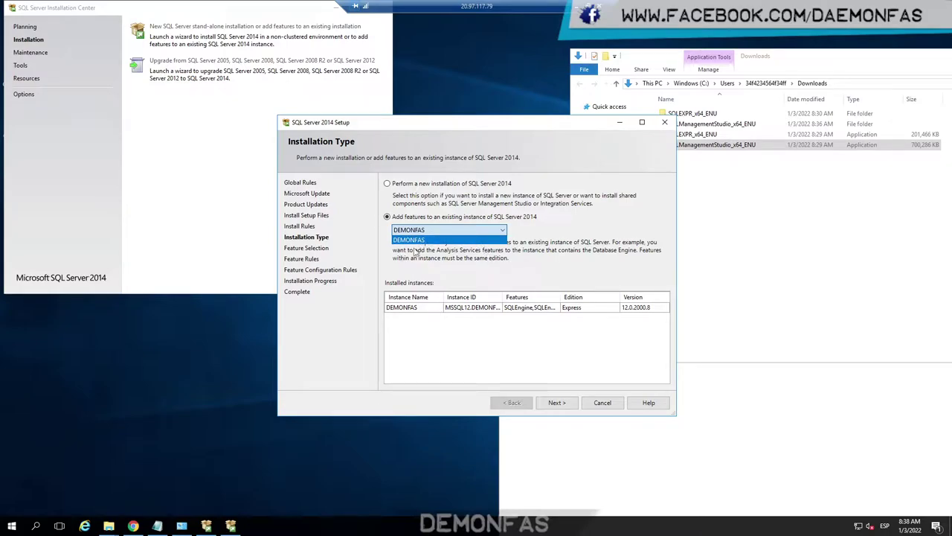
left_click(444, 232)
left_click(557, 403)
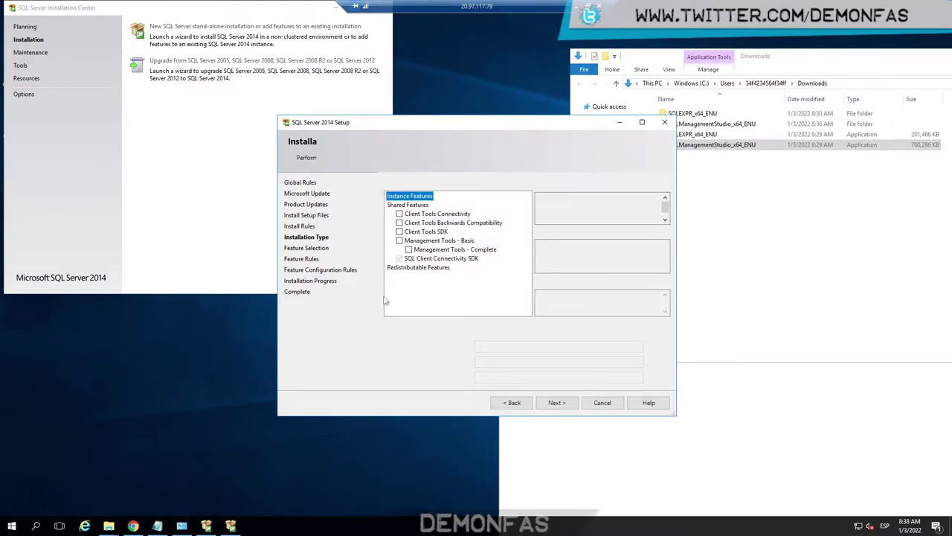
- Select all features, install them, and close the completed setup wizard
left_click(412, 332)
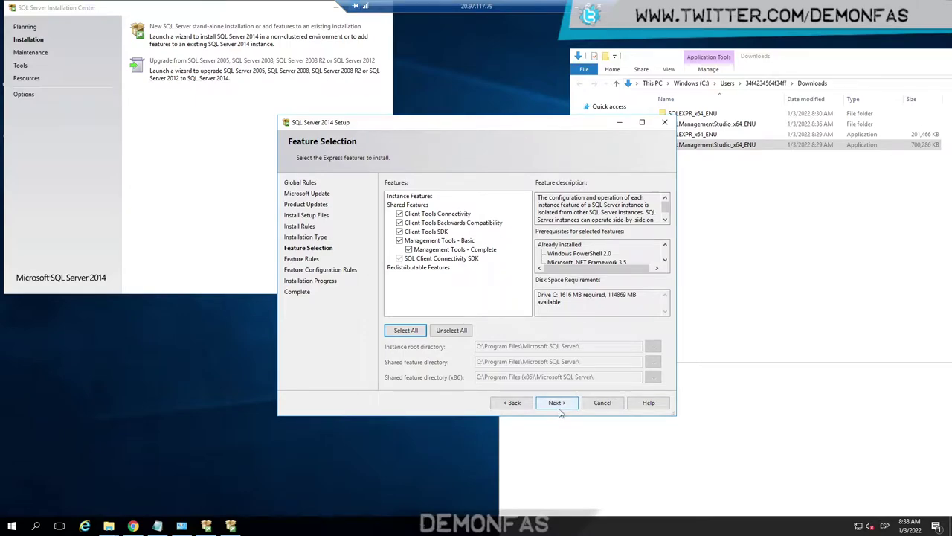
left_click(561, 407)
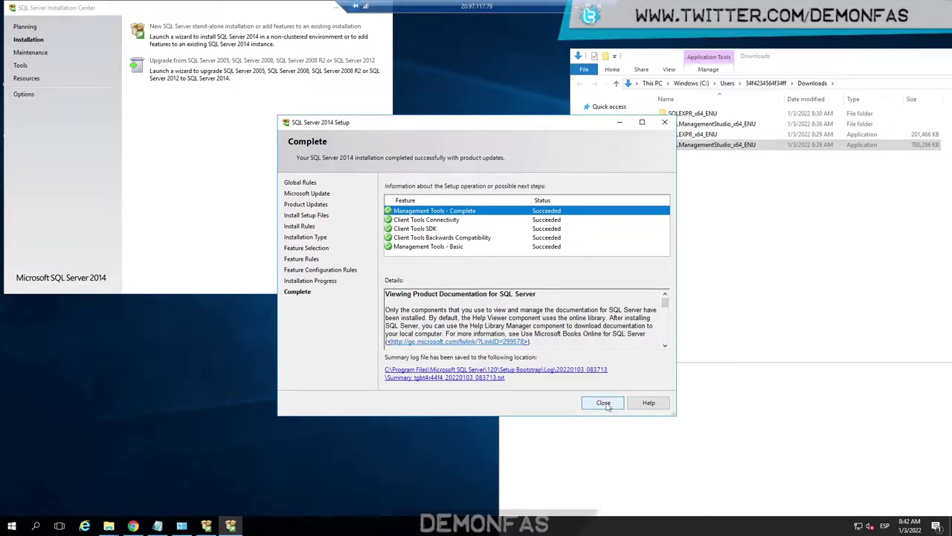
left_click(604, 402)
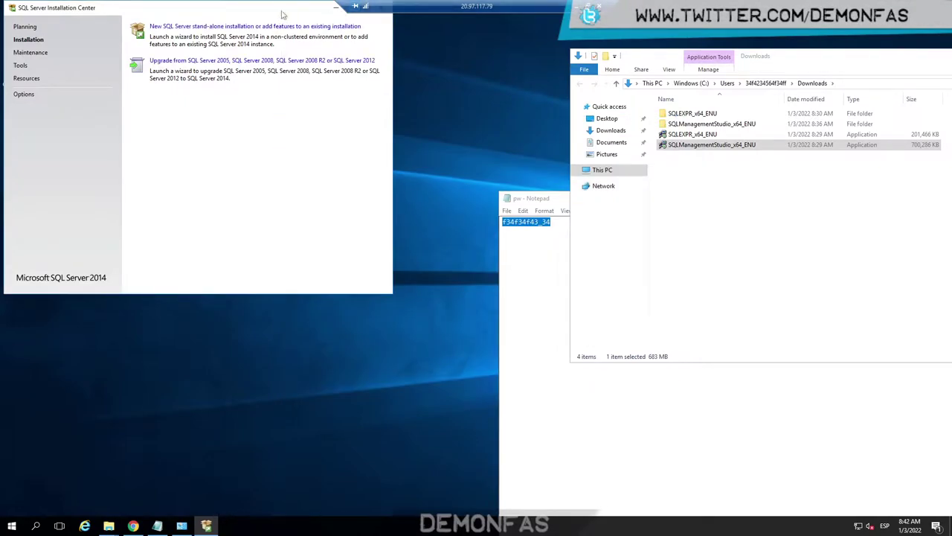
- Close the Installation Center, pin SQL Server 2014 Management Studio to Start and launch its tile
left_click_drag(280, 12, 289, 97)
left_click(389, 95)
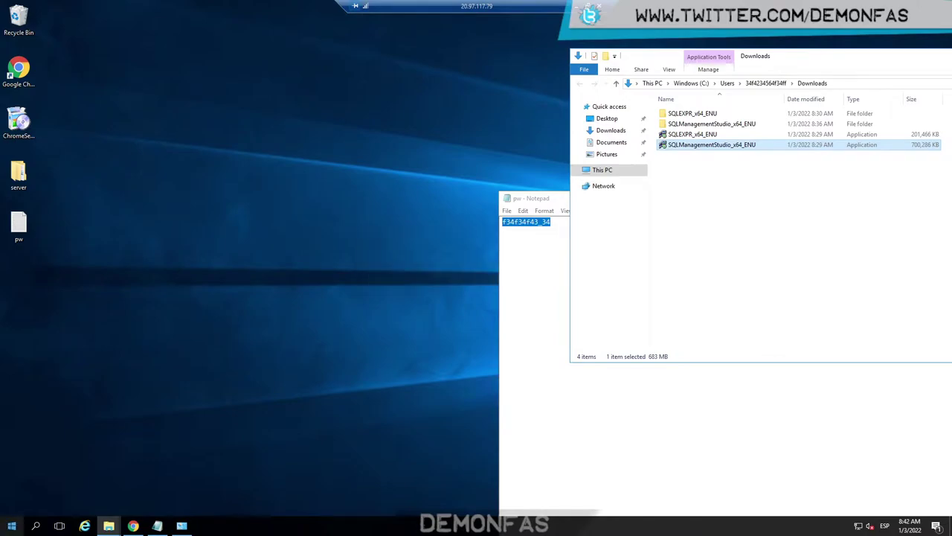
left_click(11, 525)
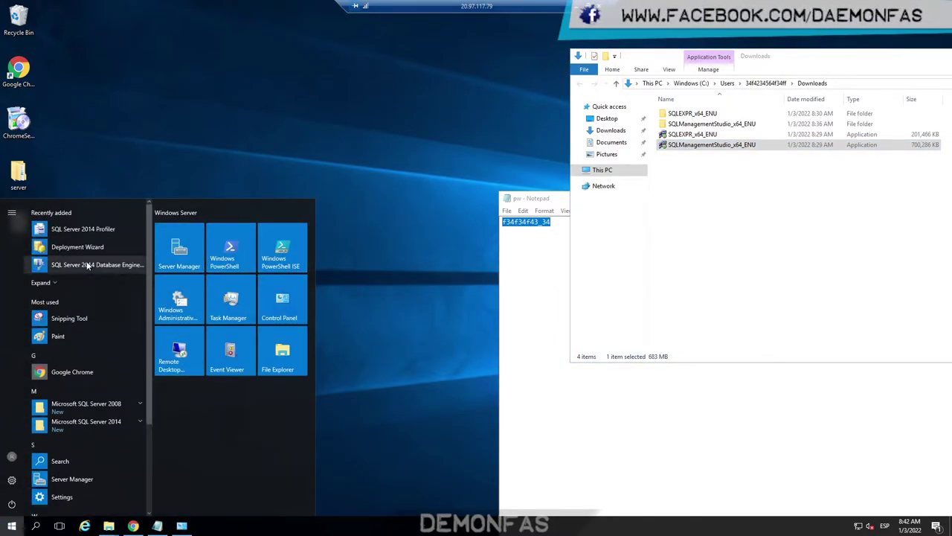
left_click(50, 283)
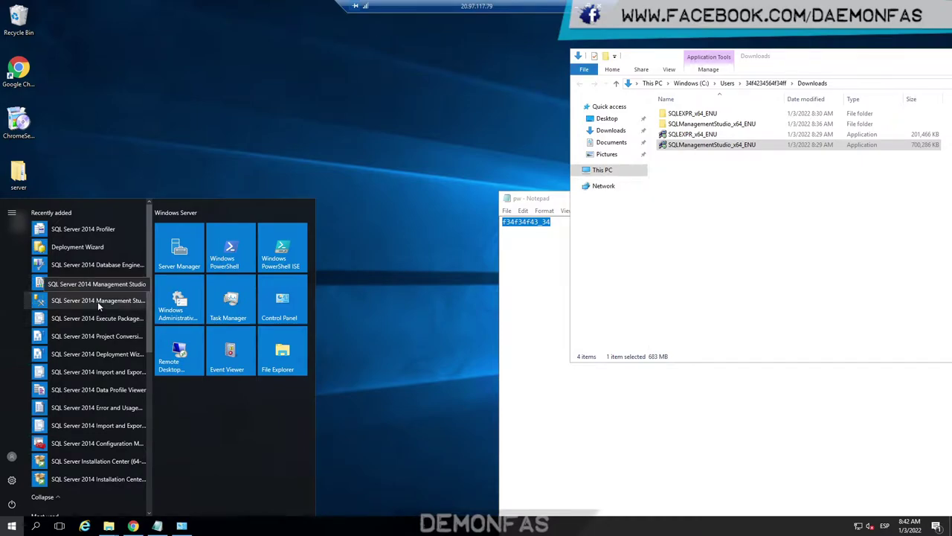
right_click(80, 303)
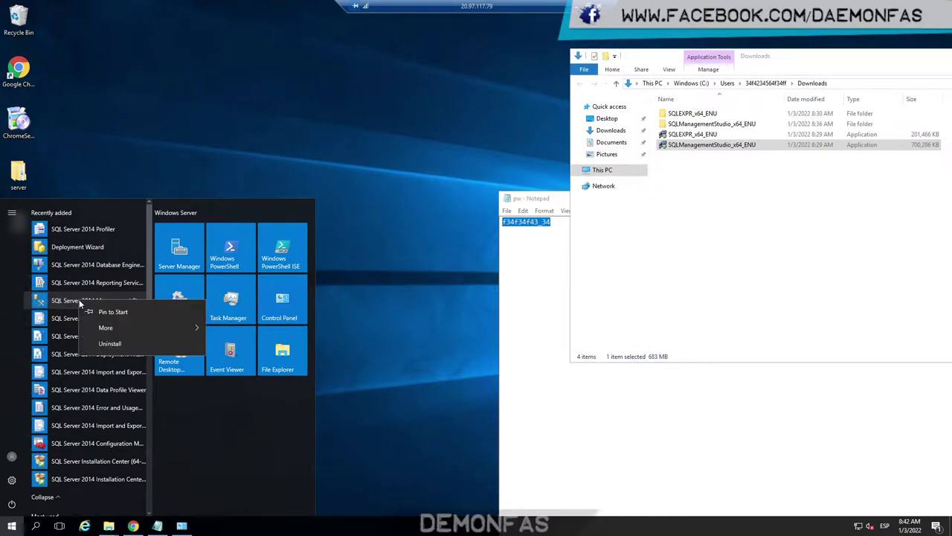
left_click(124, 313)
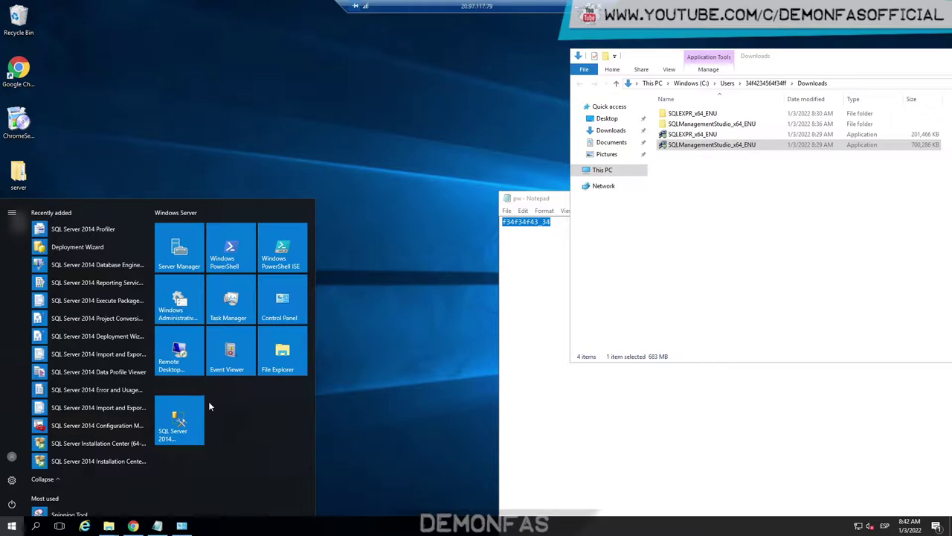
left_click(178, 420)
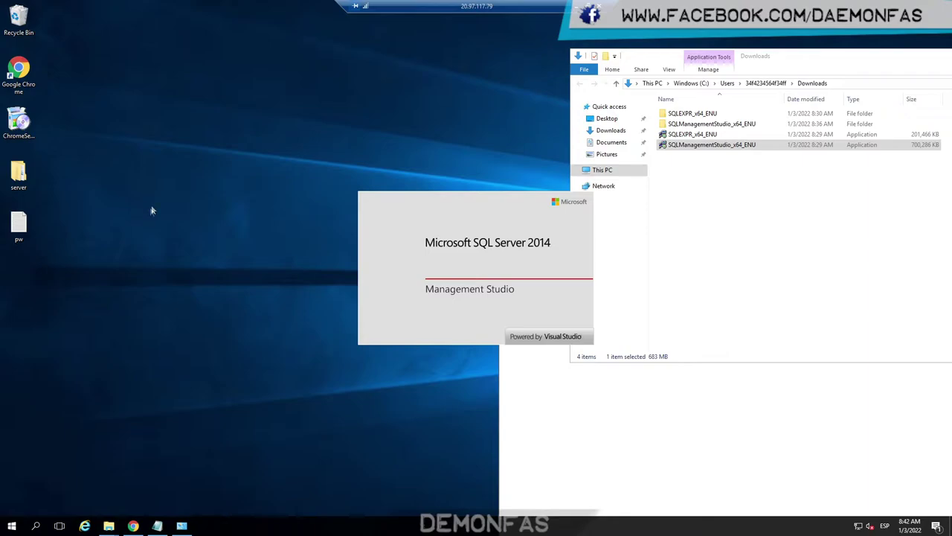
left_click_drag(41, 181, 39, 186)
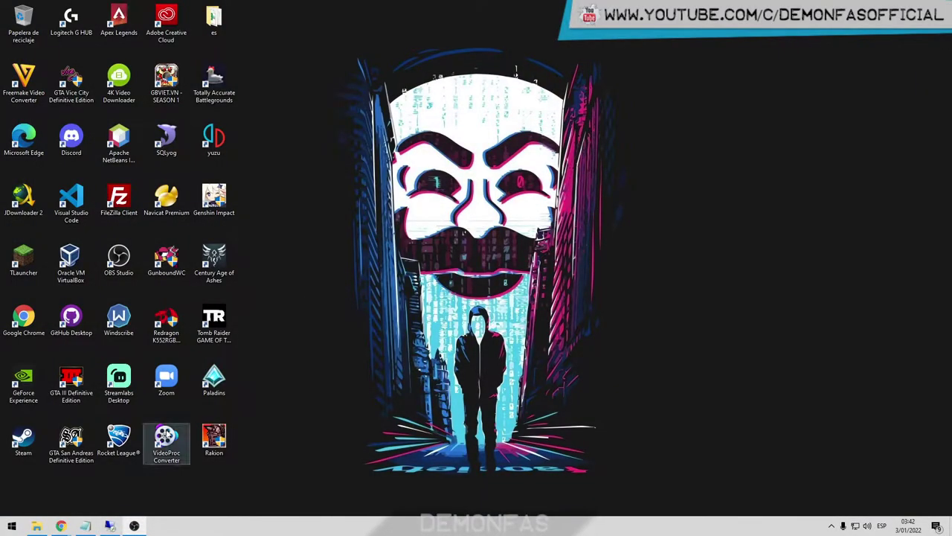
- Browse the local PC to D:\ServerGunz\jurien\teste and copy GunzDB15.sql
left_click(36, 525)
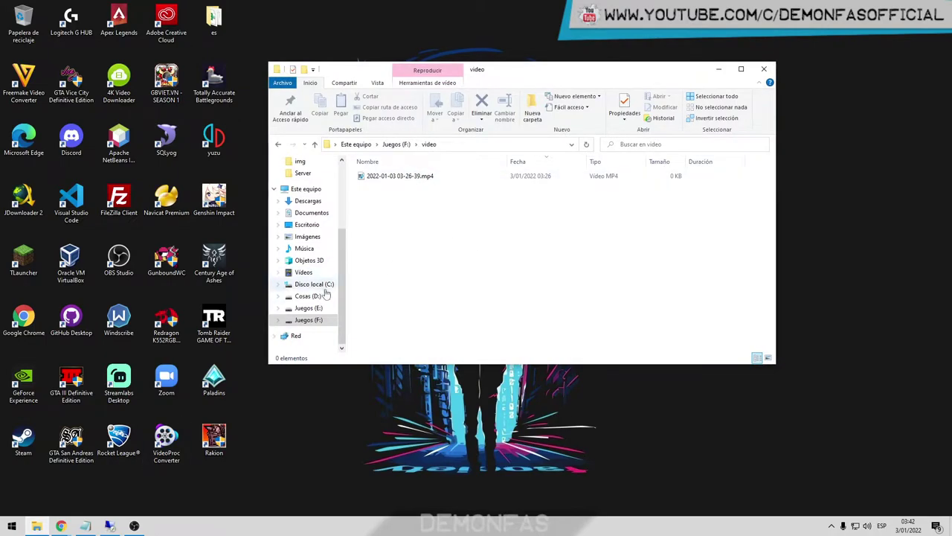
left_click(313, 295)
double_click(381, 228)
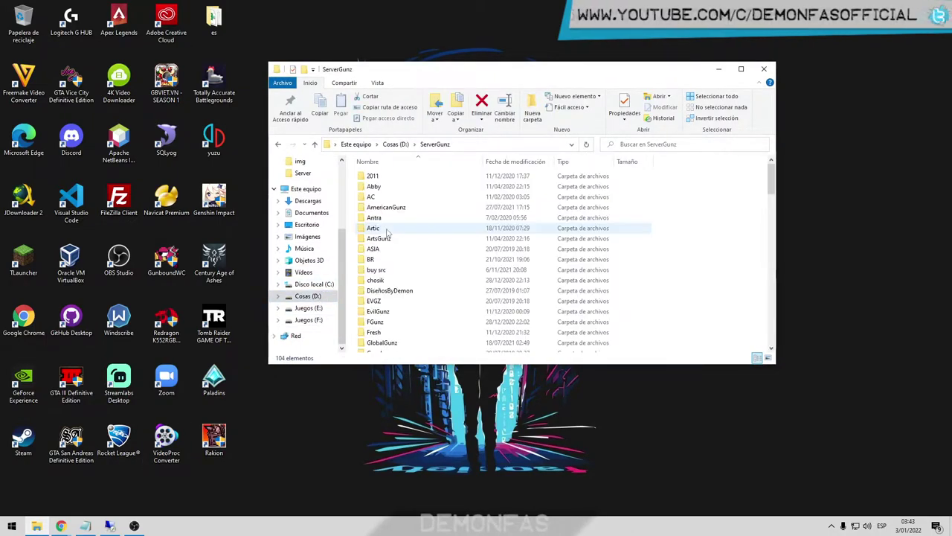
scroll(394, 287, "down", 1)
scroll(394, 288, "down", 2)
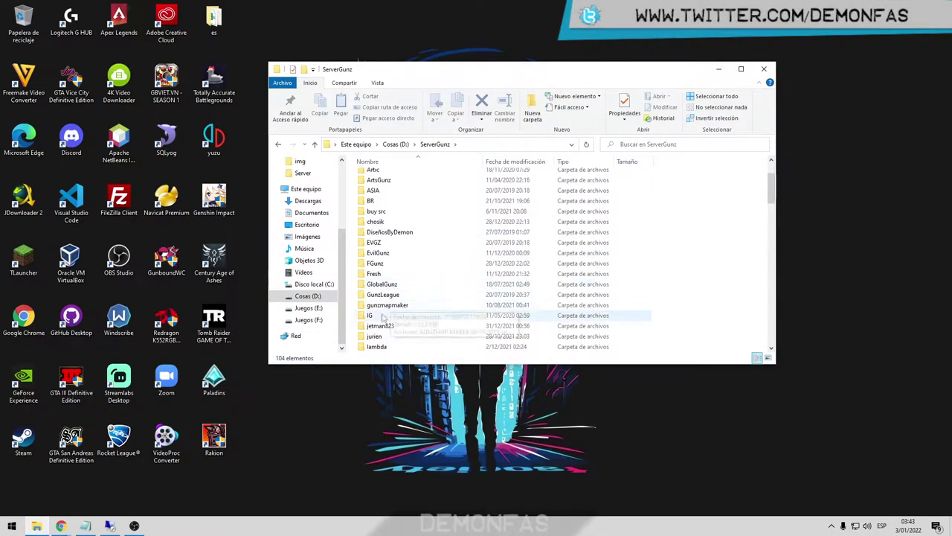
double_click(381, 325)
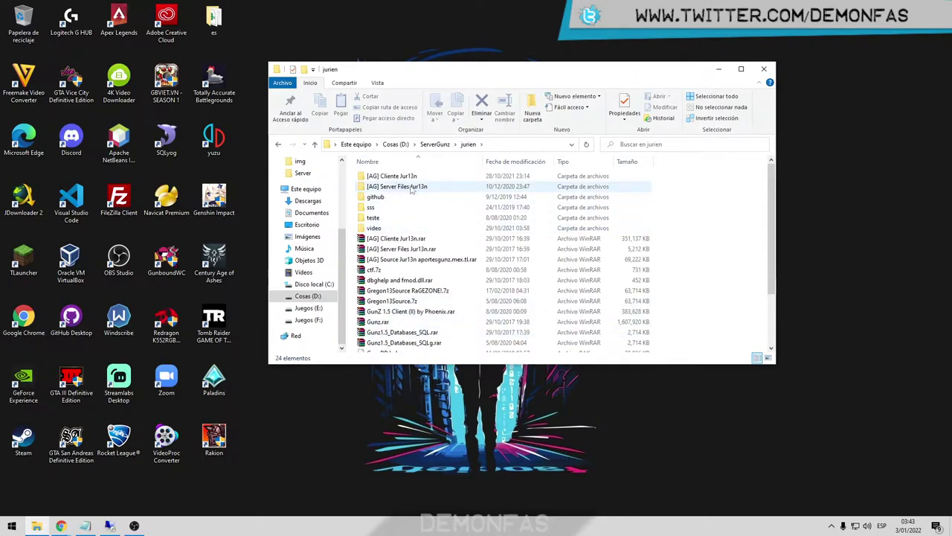
double_click(377, 218)
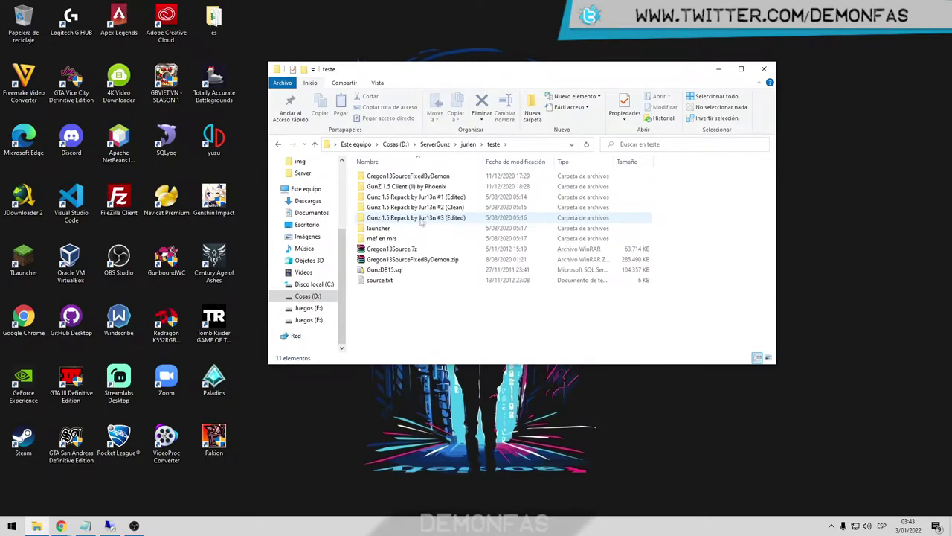
double_click(380, 222)
key("alt+Left")
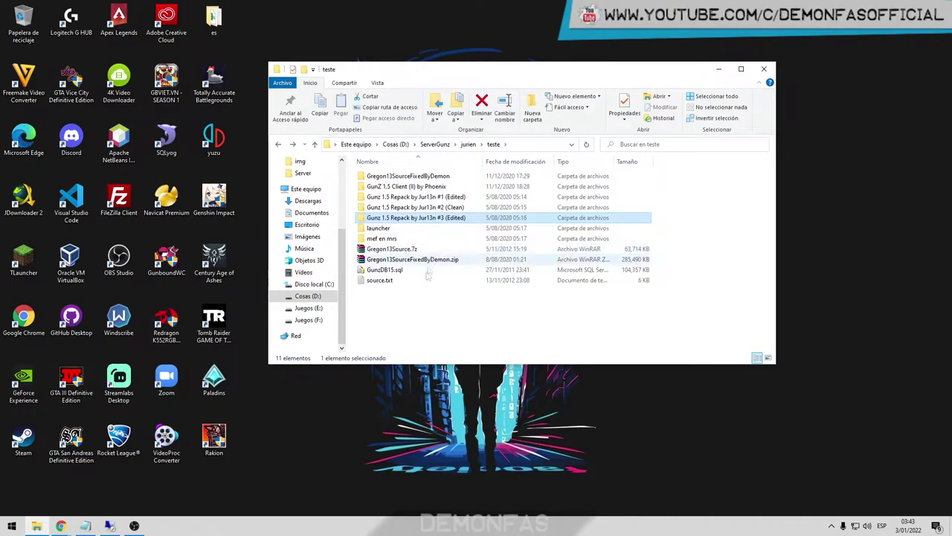
right_click(391, 274)
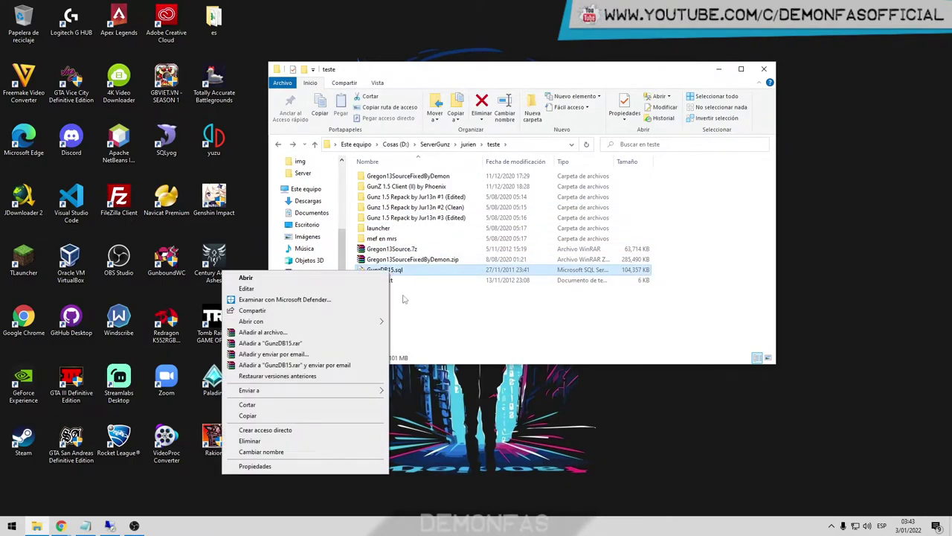
left_click(248, 415)
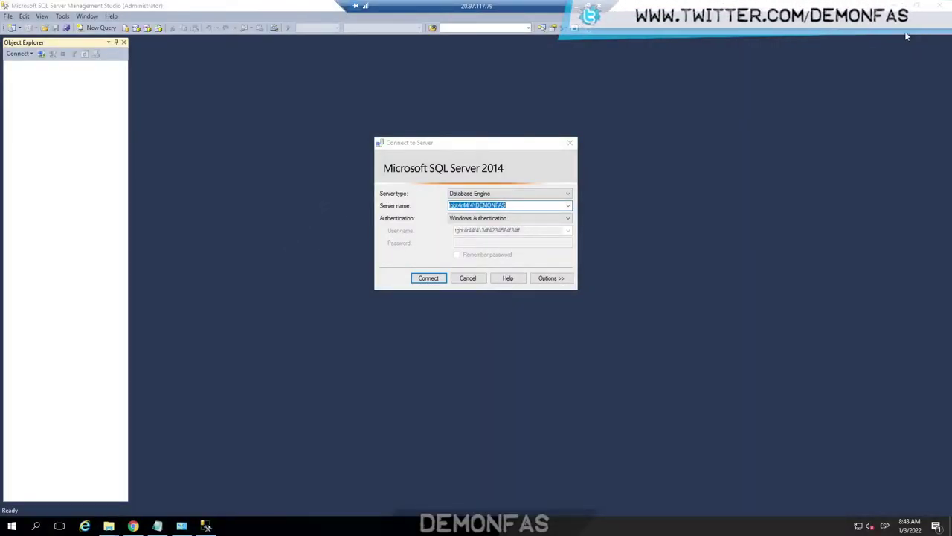
- Connect to the DEMONFAS database engine and paste GunzDB15.sql onto the server desktop
left_click(442, 278)
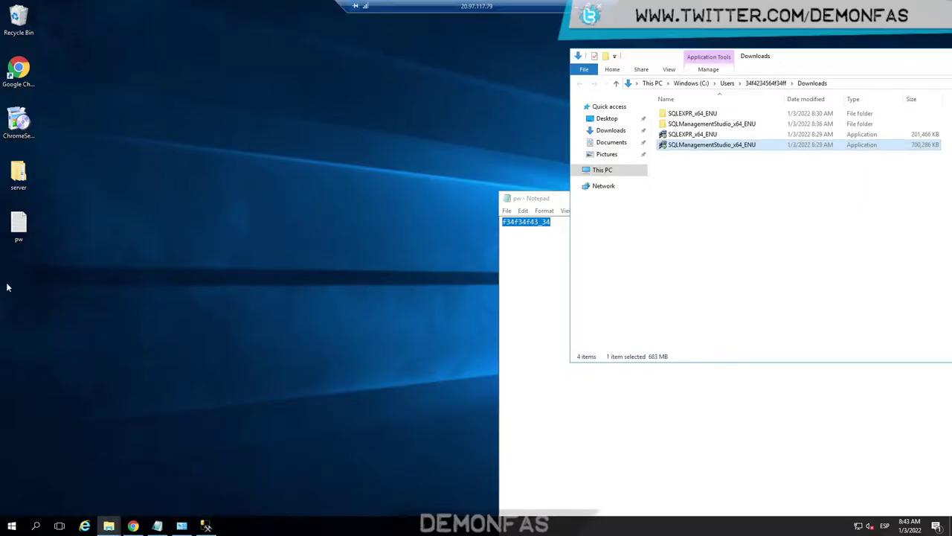
right_click(7, 287)
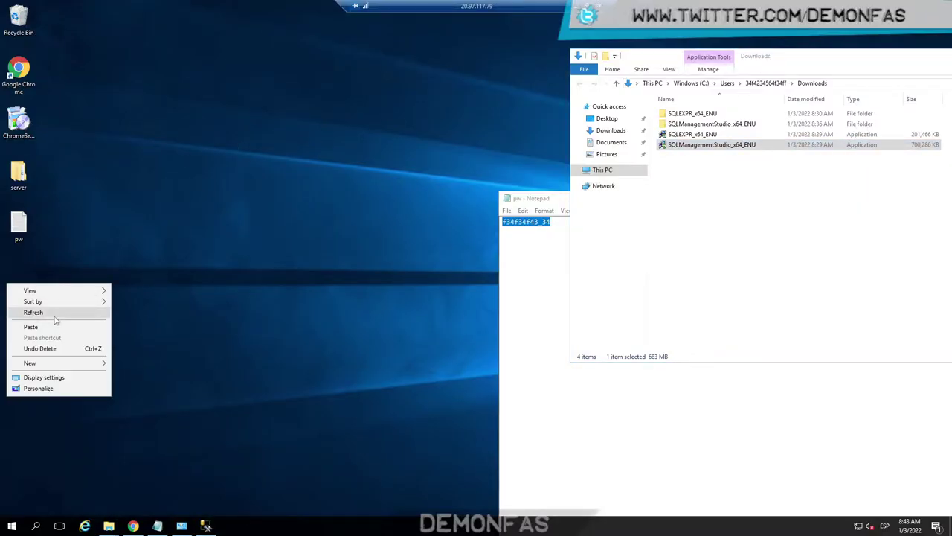
left_click(46, 326)
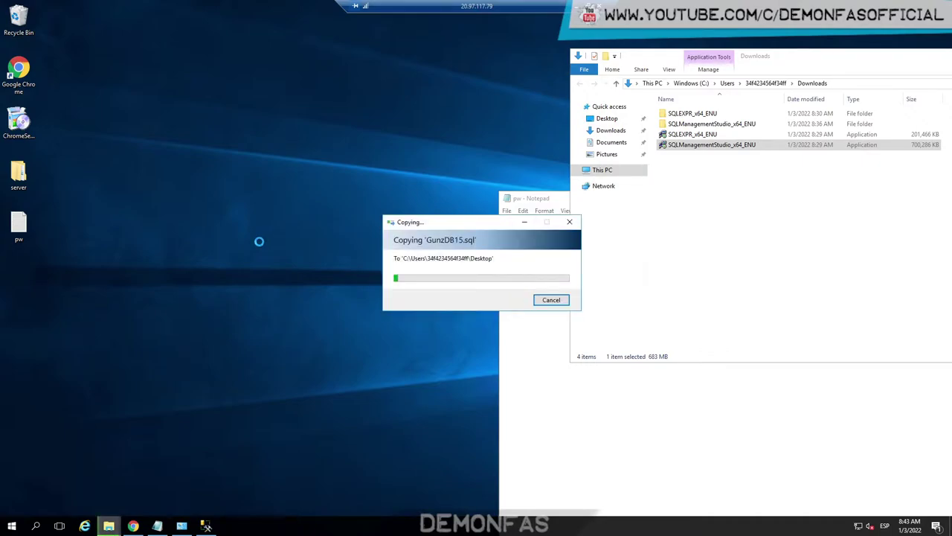
- Expand the DEMONFAS Databases folder in Management Studio while the copy runs
left_click_drag(421, 231, 270, 210)
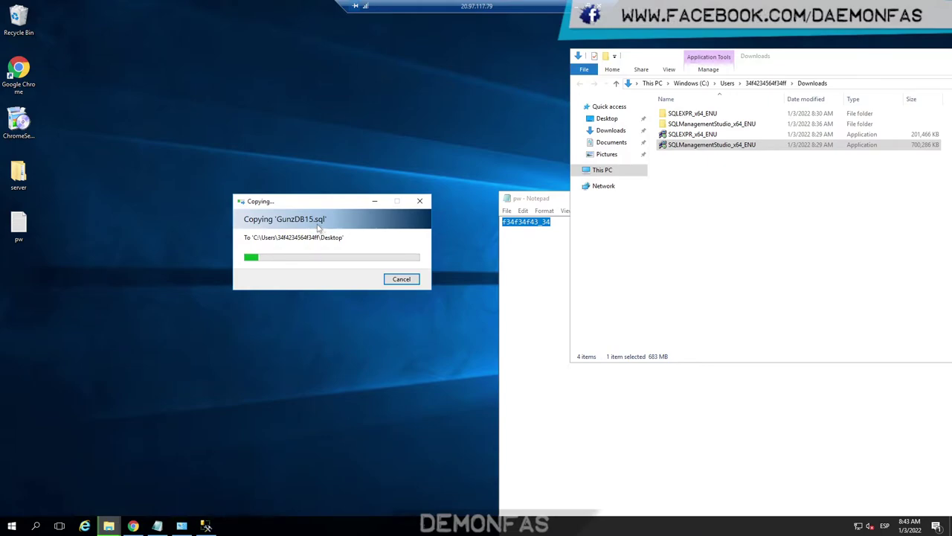
left_click(206, 526)
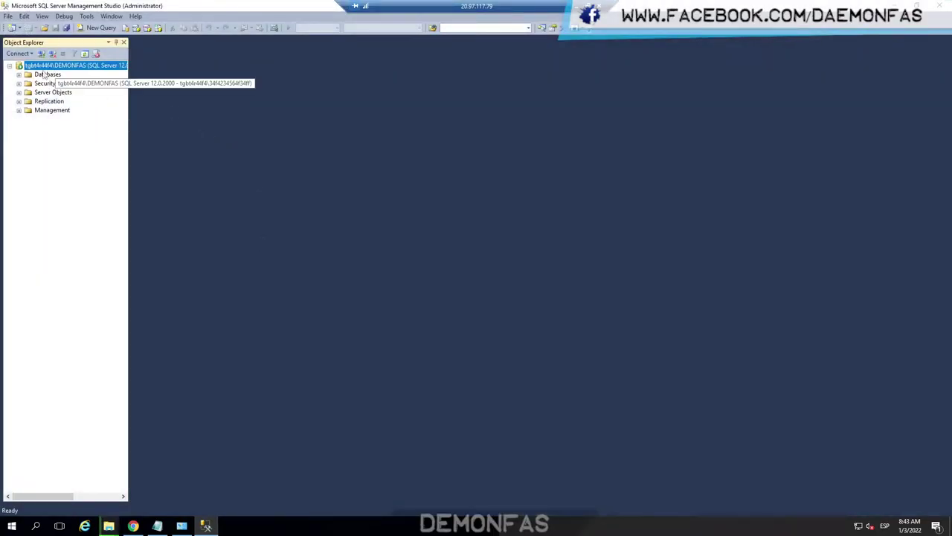
left_click(19, 74)
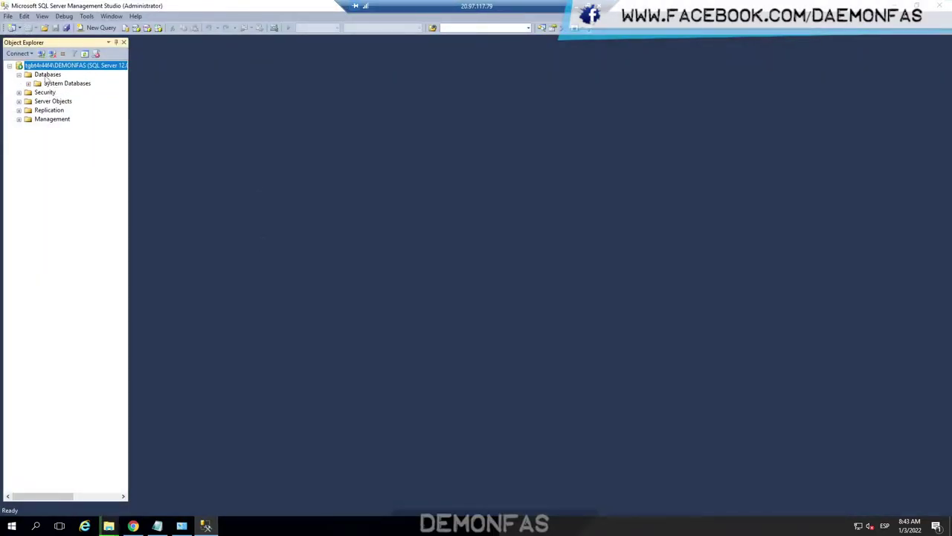
- Create a new database named GunzDB from the Databases context menu
right_click(46, 75)
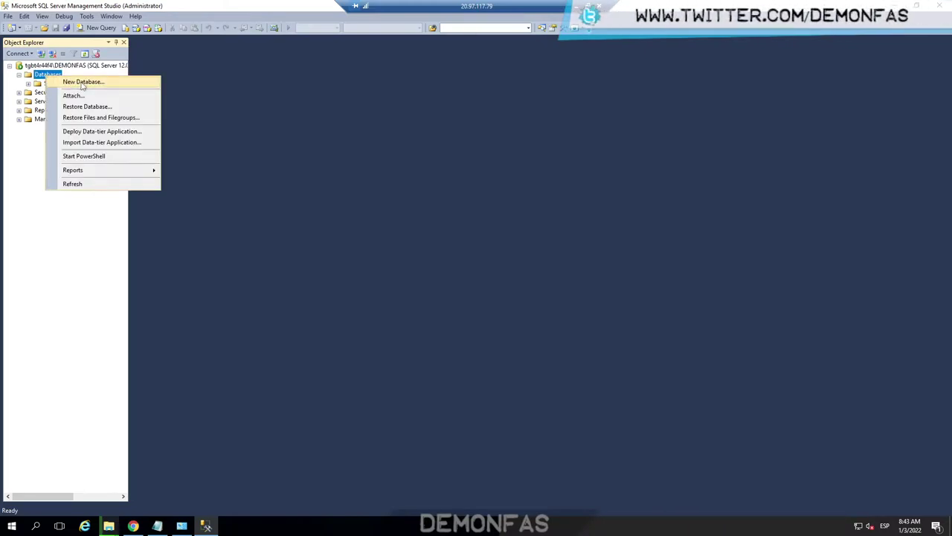
left_click(82, 83)
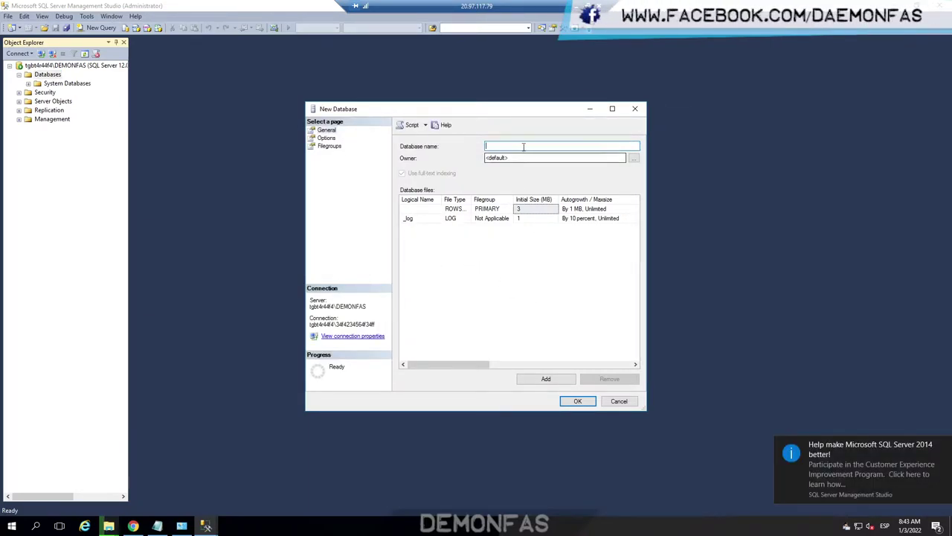
type("unzDb")
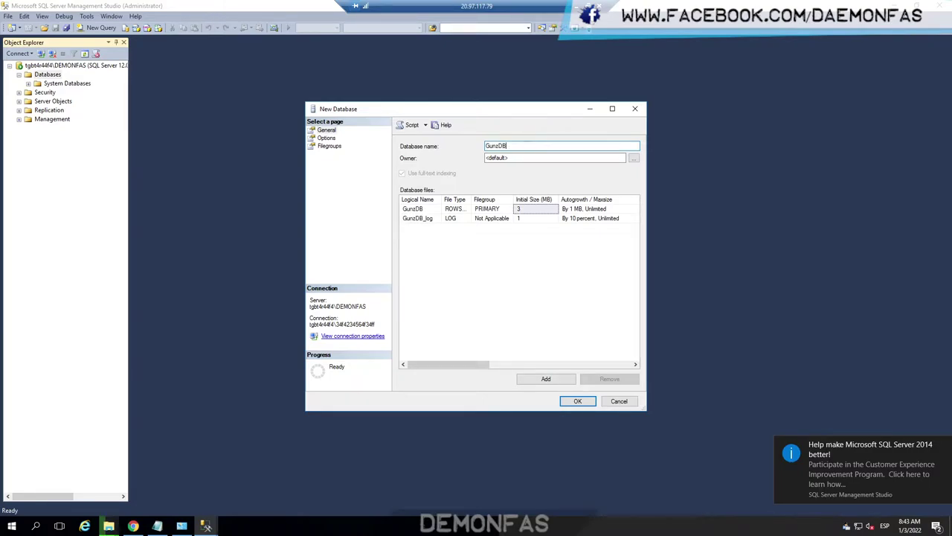
key("Return")
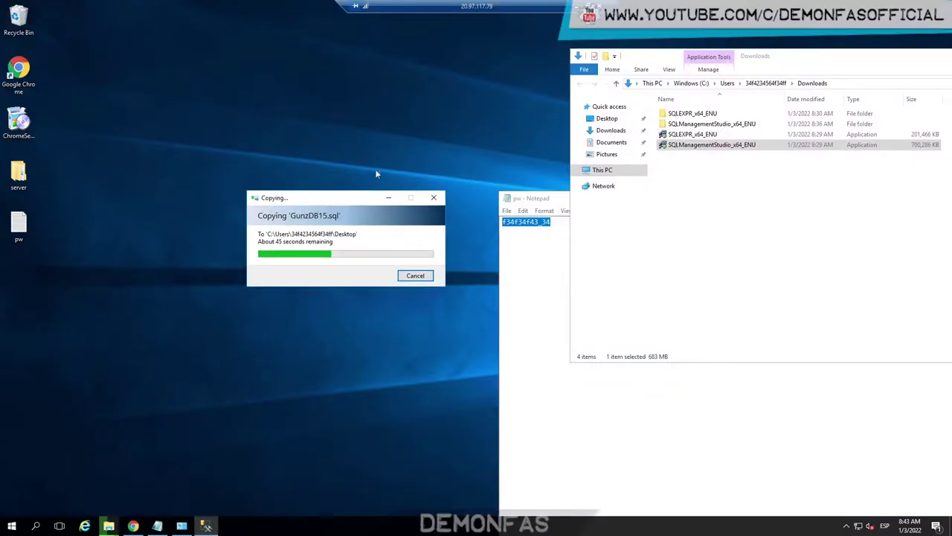
- Open the GunzDB15.sql desktop file with SQL Server Management Studio
left_click_drag(326, 200, 378, 171)
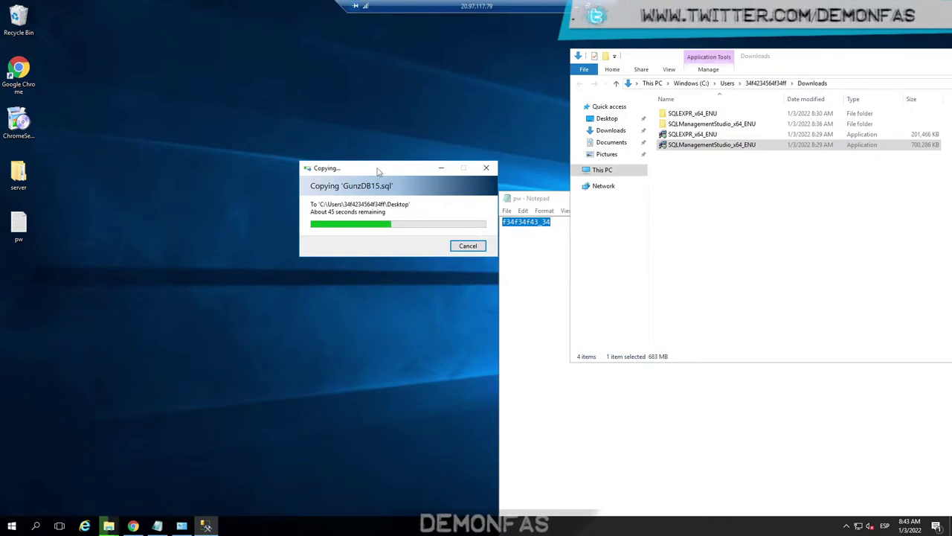
left_click_drag(526, 200, 725, 200)
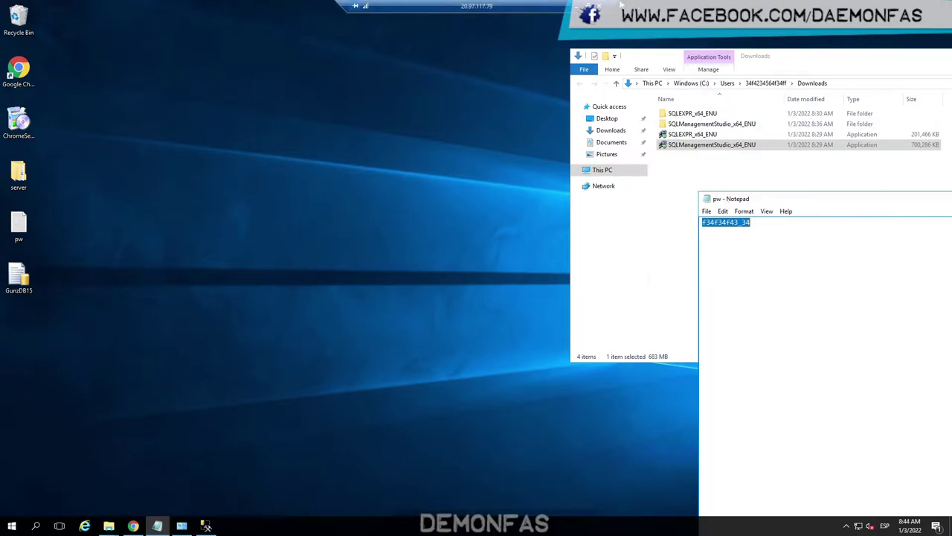
left_click(452, 369)
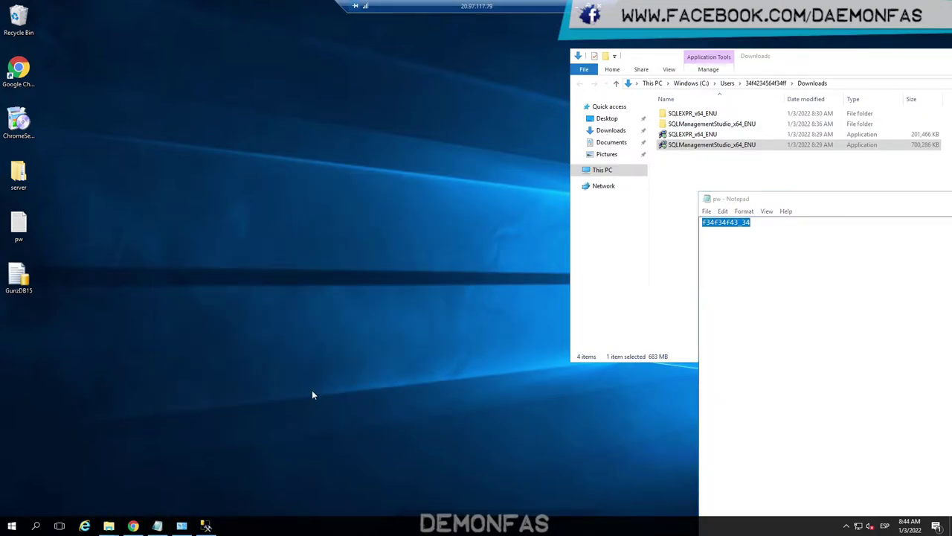
double_click(22, 279)
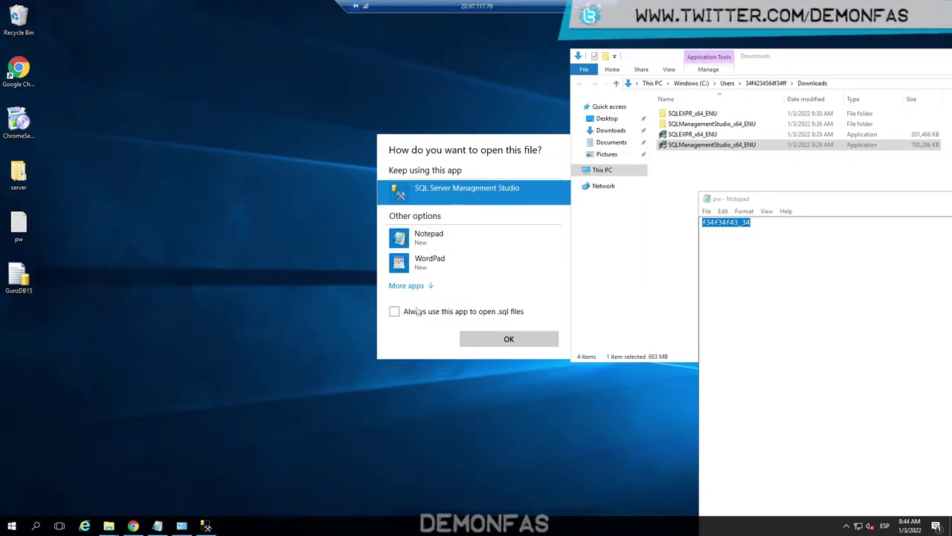
double_click(469, 195)
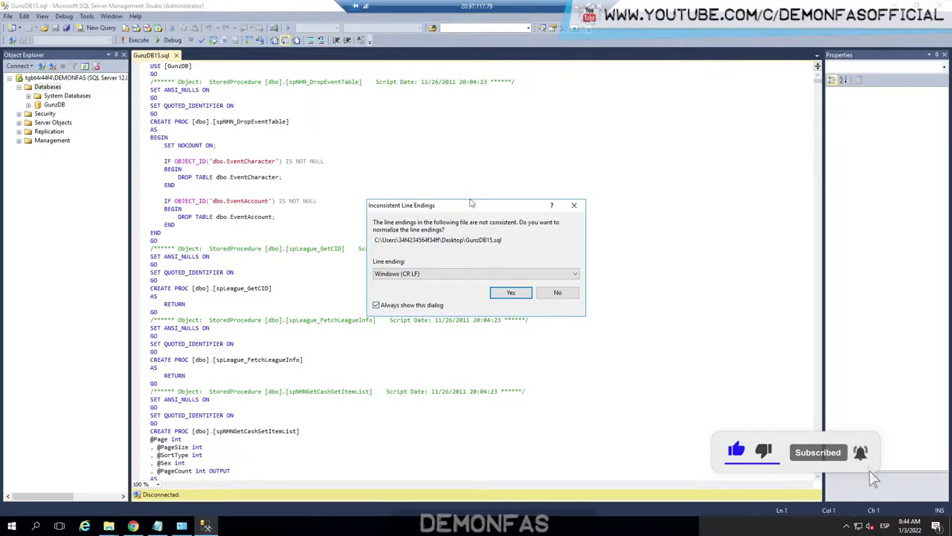
- Keep the script's original line endings and check the USE [GunzDB] line against the GunzDB database
left_click(557, 296)
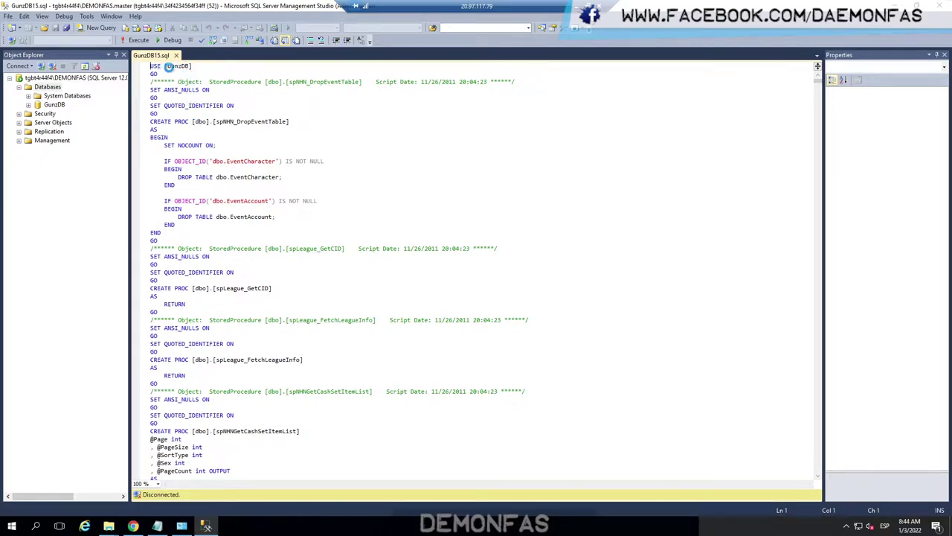
double_click(191, 66)
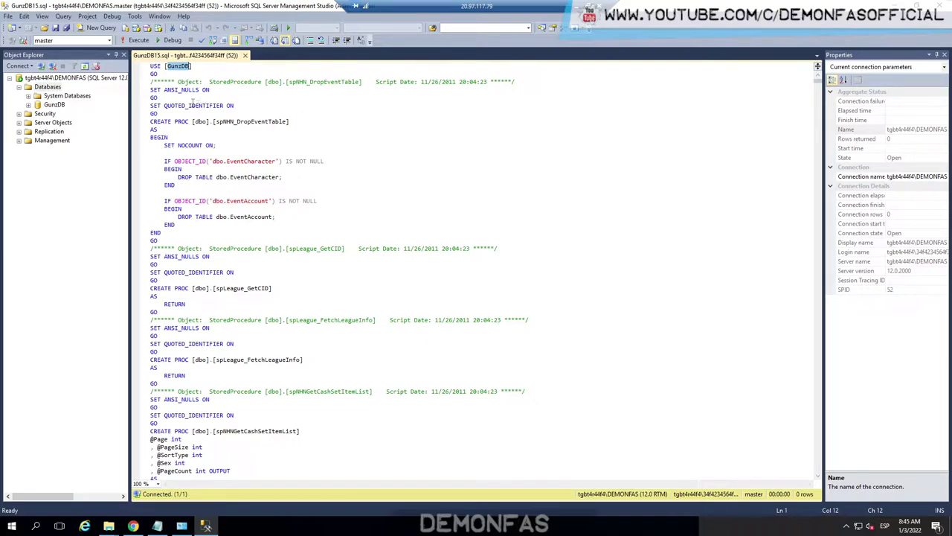
left_click(64, 105)
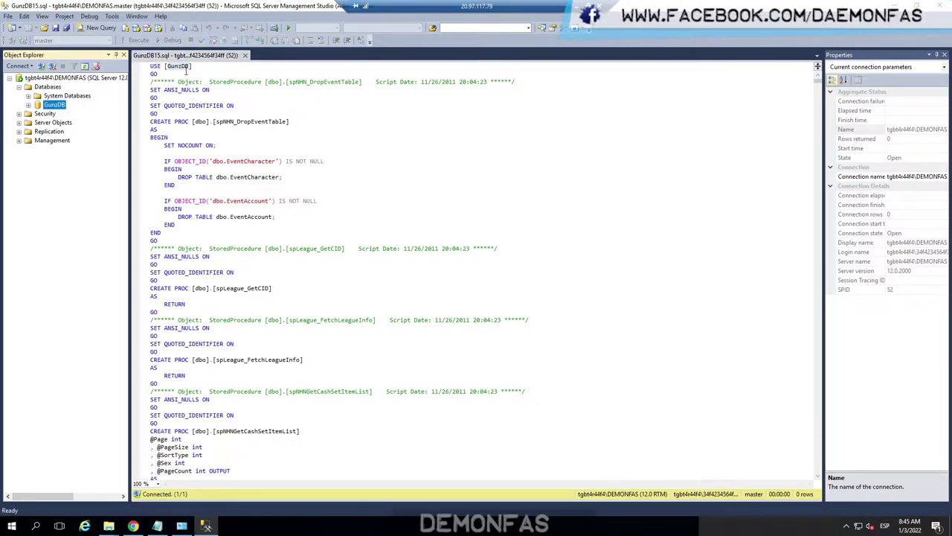
left_click(188, 66)
left_click_drag(168, 66, 166, 66)
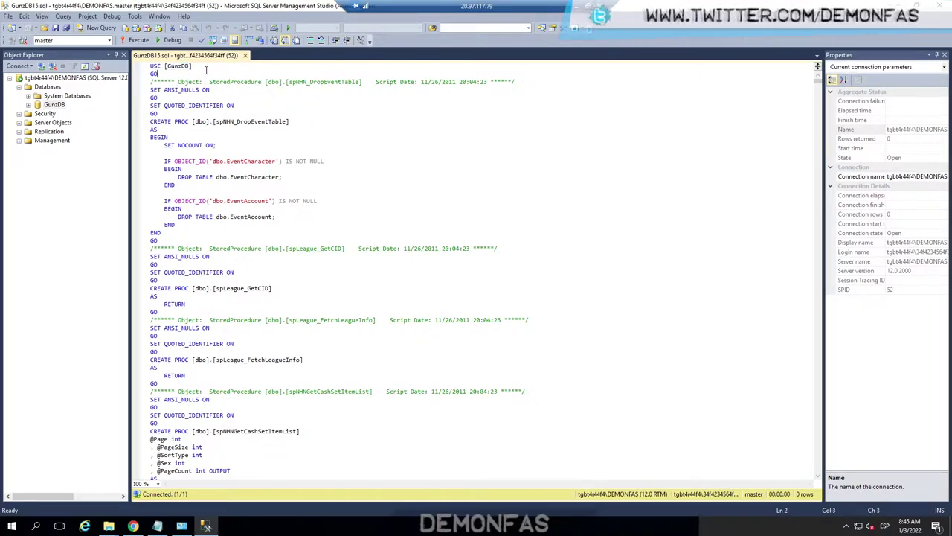
left_click_drag(208, 66, 146, 66)
left_click(162, 66)
left_click_drag(151, 66, 222, 67)
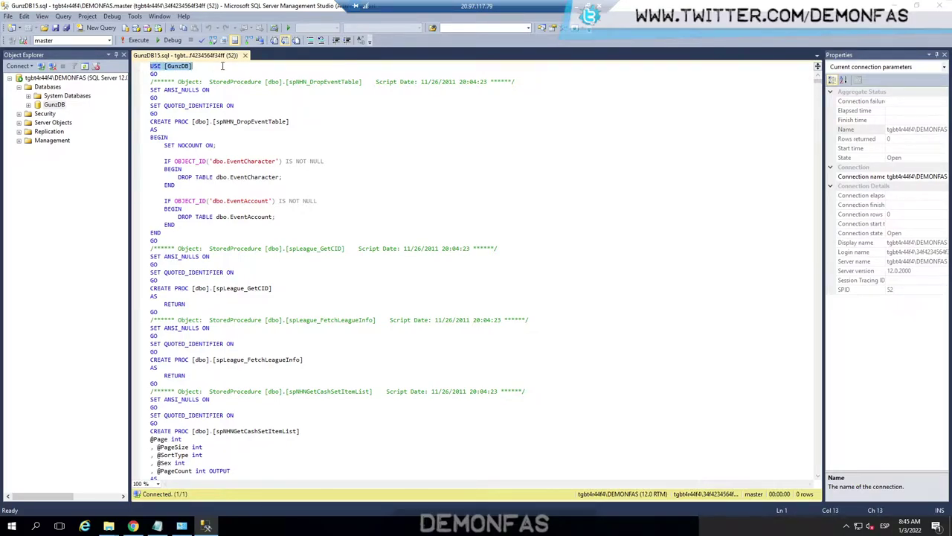
- Set GunzDB as the target database and execute the whole script with F5
left_click(110, 40)
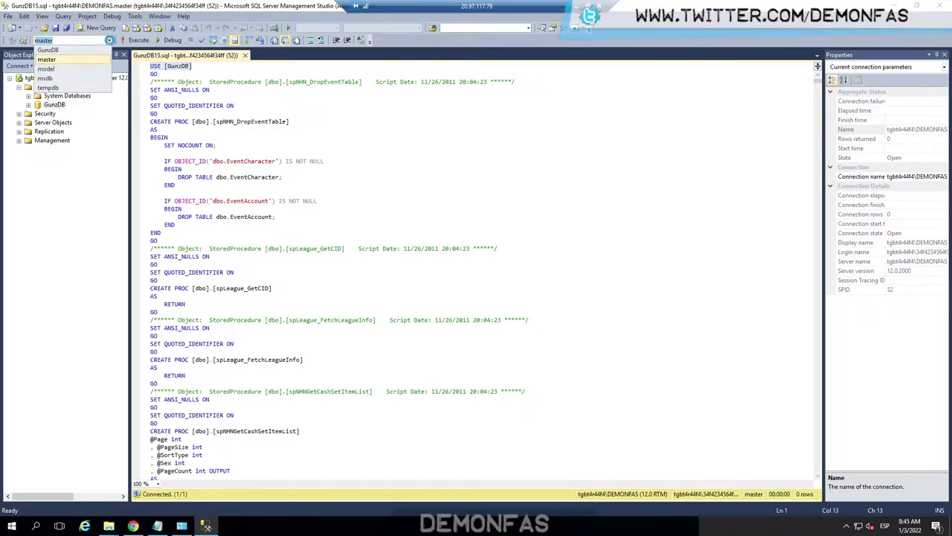
left_click(67, 50)
left_click(219, 67)
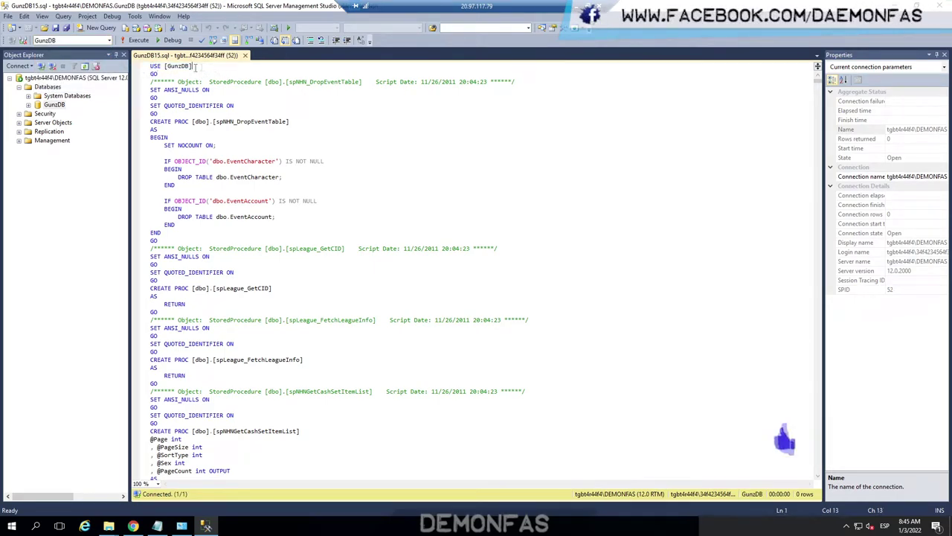
left_click_drag(194, 66, 150, 66)
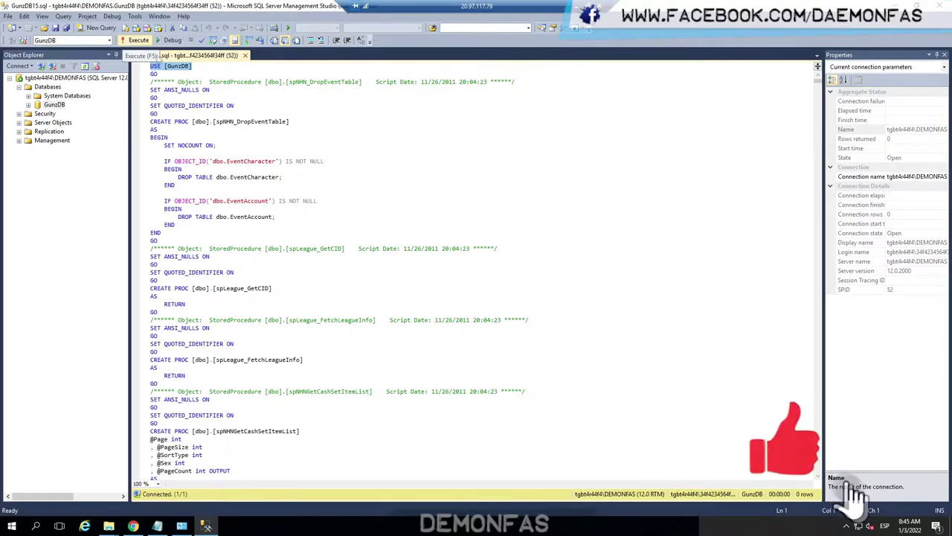
left_click(290, 90)
key("F5")
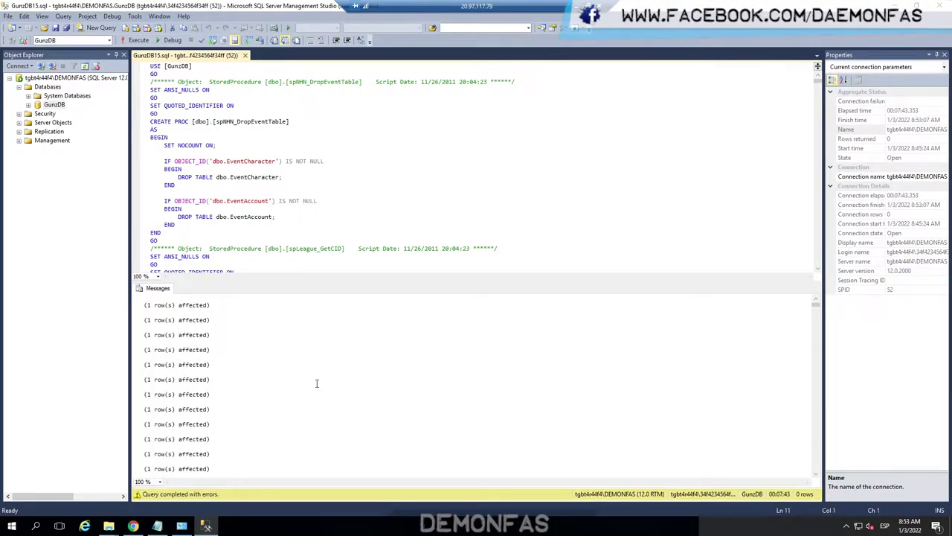
- Enlarge the results pane and scroll the Messages output to its end
left_click_drag(816, 306, 805, 440)
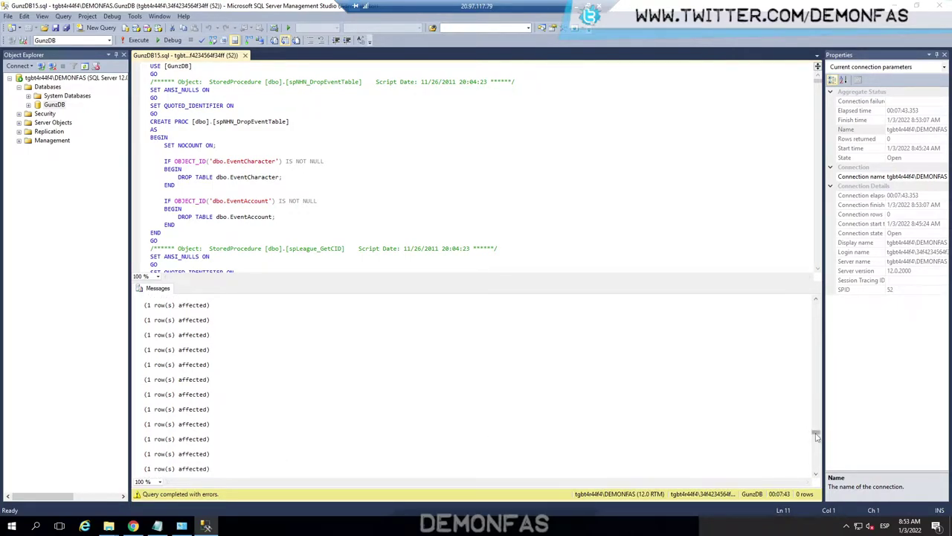
left_click_drag(816, 438, 816, 457)
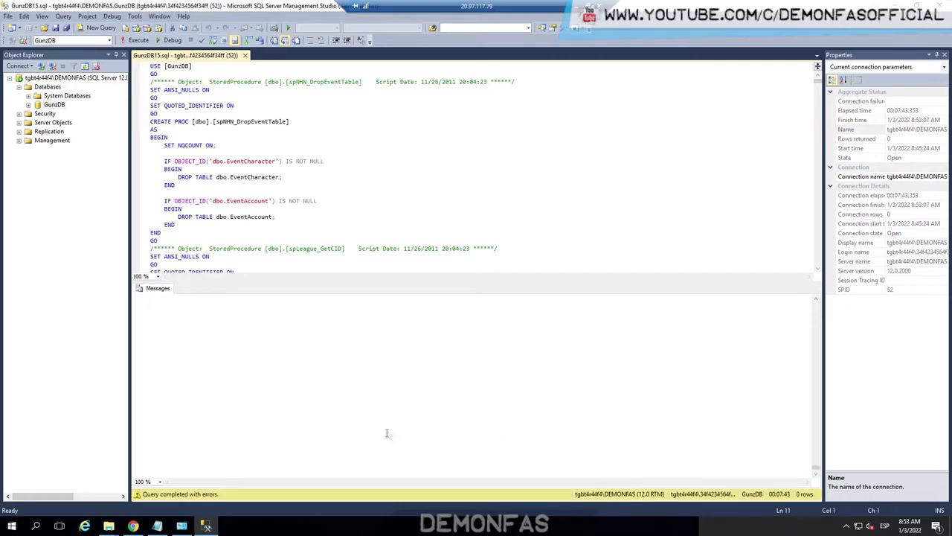
scroll(353, 371, "down", 3)
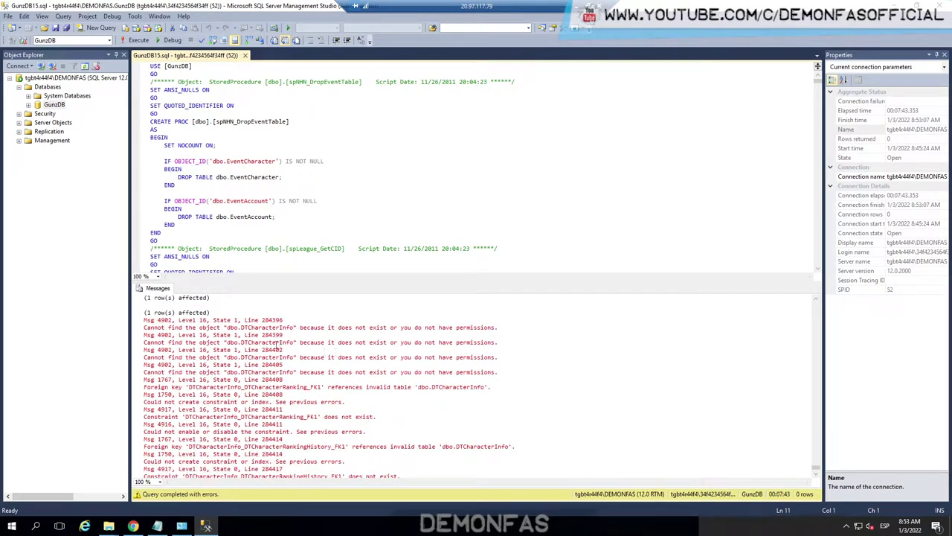
- Read the missing dbo.DTCharacterInfo error lines, then close the GunzDB15 script
left_click_drag(148, 328, 476, 328)
left_click(477, 327)
left_click_drag(242, 327, 284, 328)
left_click_drag(239, 358, 330, 475)
left_click_drag(346, 426, 321, 369)
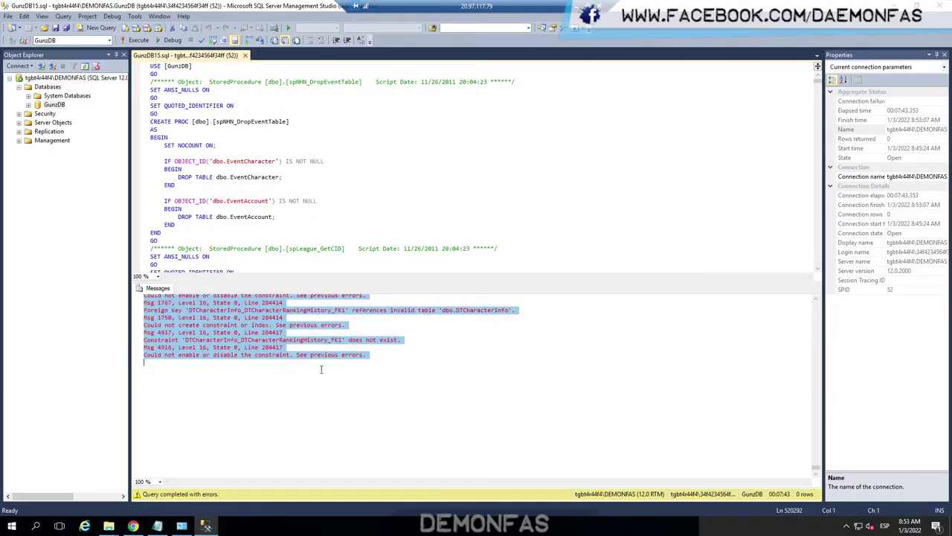
left_click(404, 360)
scroll(405, 360, "up", 2)
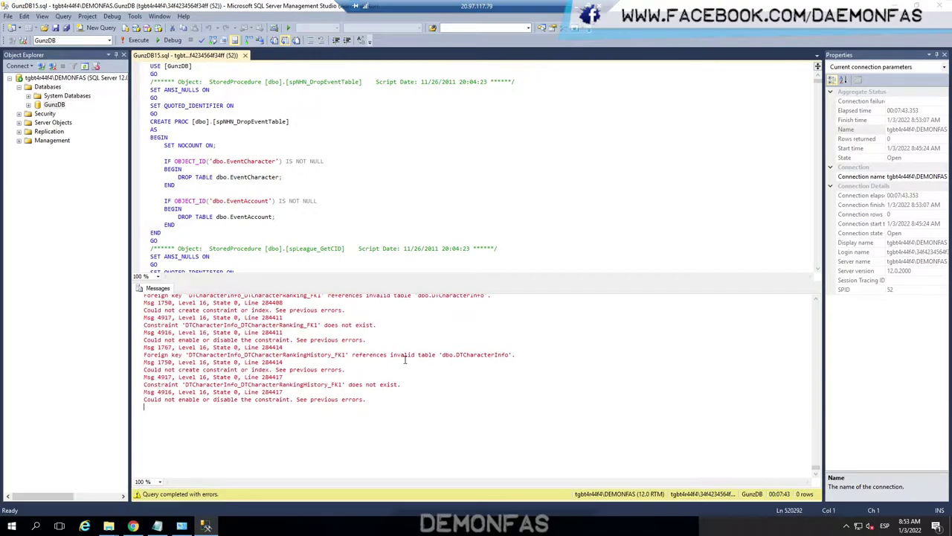
left_click(244, 55)
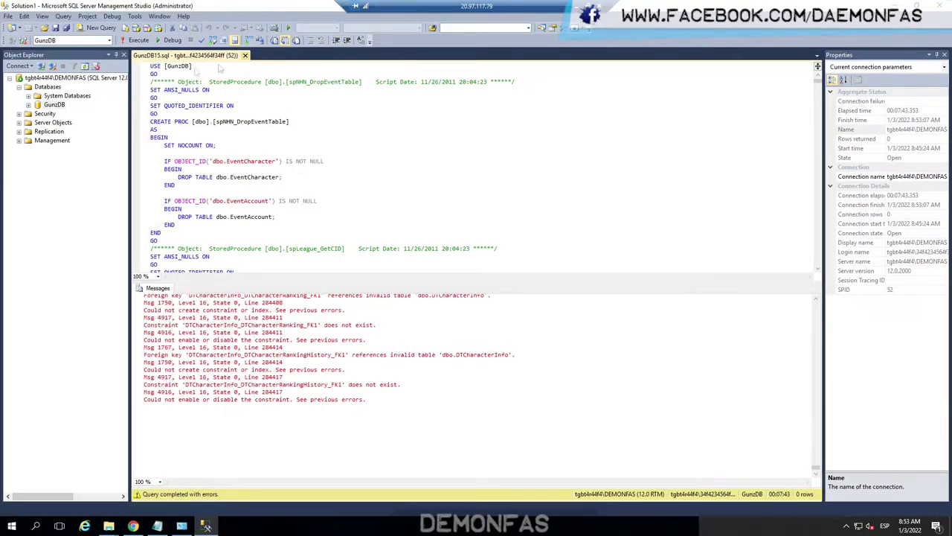
- Expand GunzDB's tables and open dbo.ServerStatus for editing its rows
left_click(29, 91)
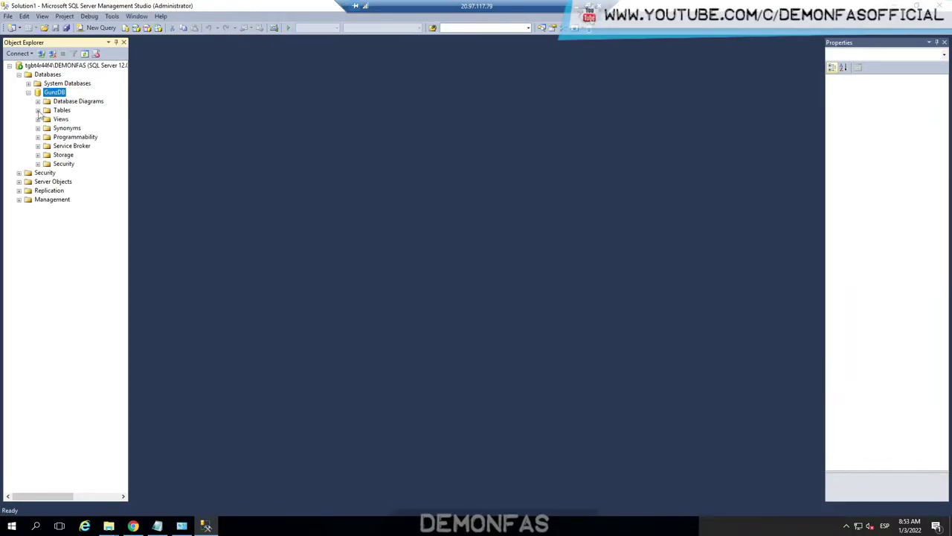
left_click(38, 110)
left_click_drag(119, 118, 127, 360)
right_click(100, 316)
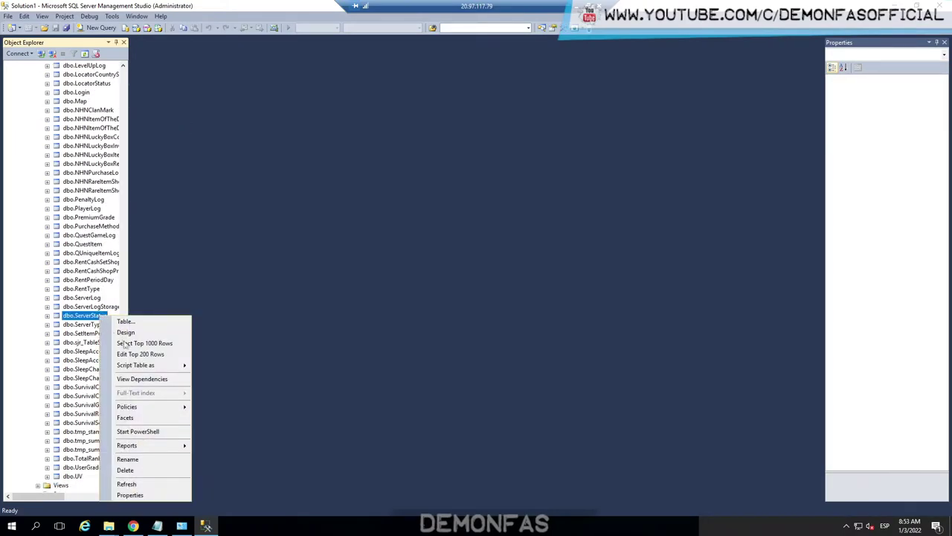
left_click(140, 354)
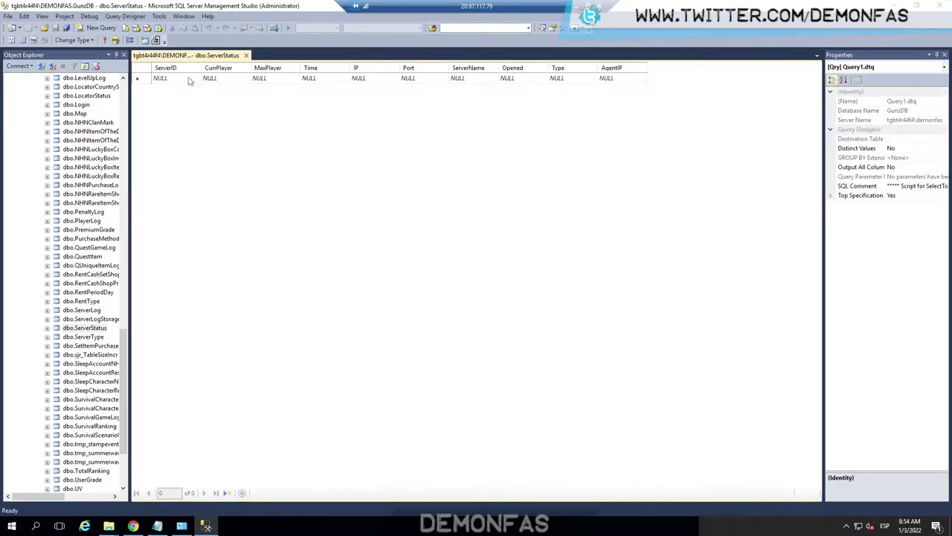
- Start a new row with ServerID 1, CurPlayer 0, MaxPlayer 10, Time 2-2-22 and IP 20.97.117.79
left_click(189, 78)
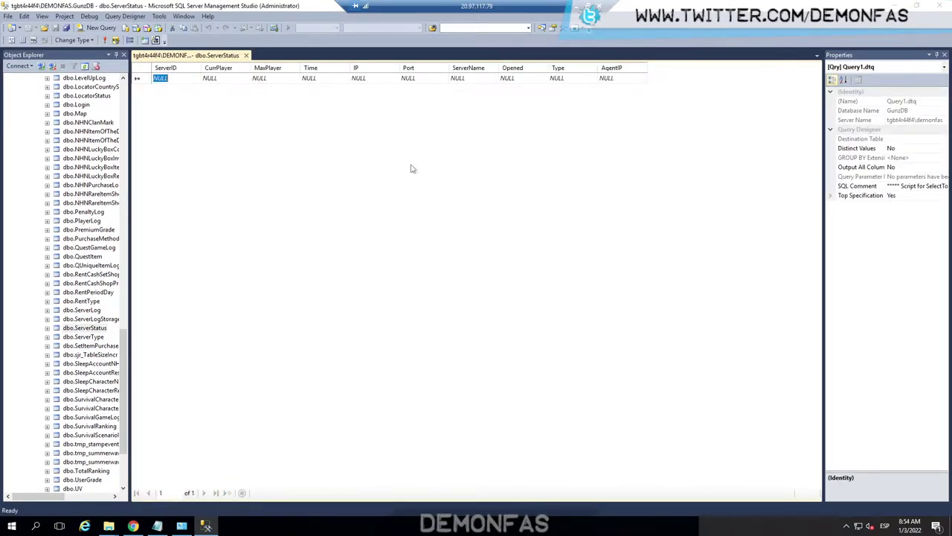
type("1")
key("Tab")
type("0")
key("Tab")
type("010")
key("Tab")
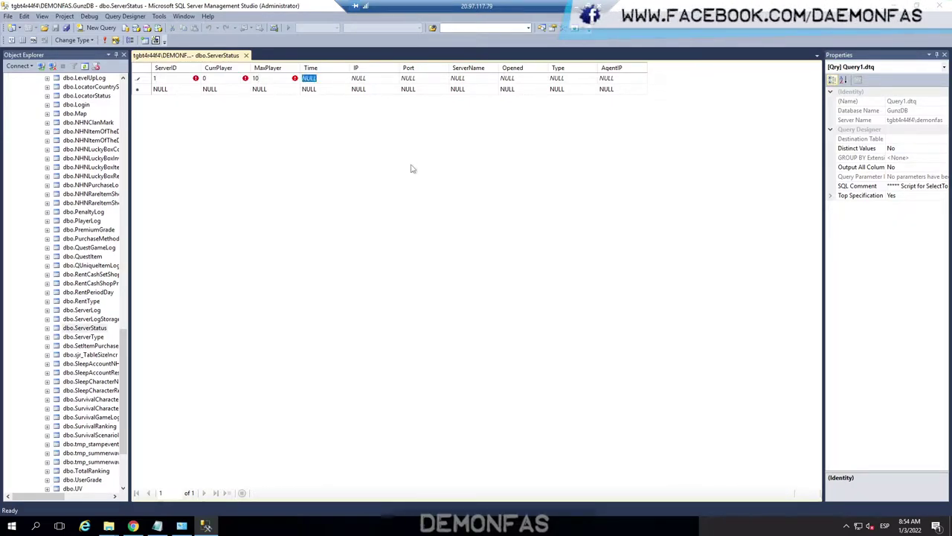
type("2-2-22")
key("Tab")
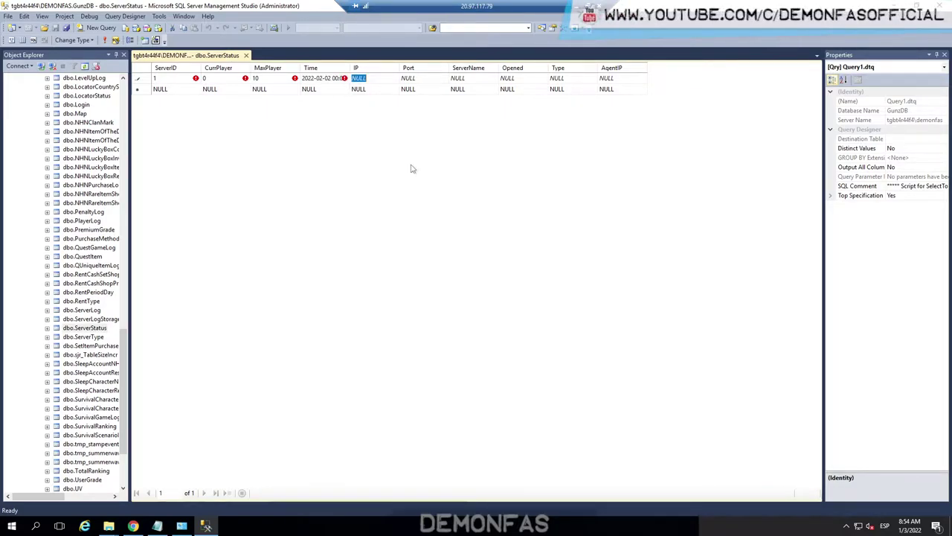
type("2")
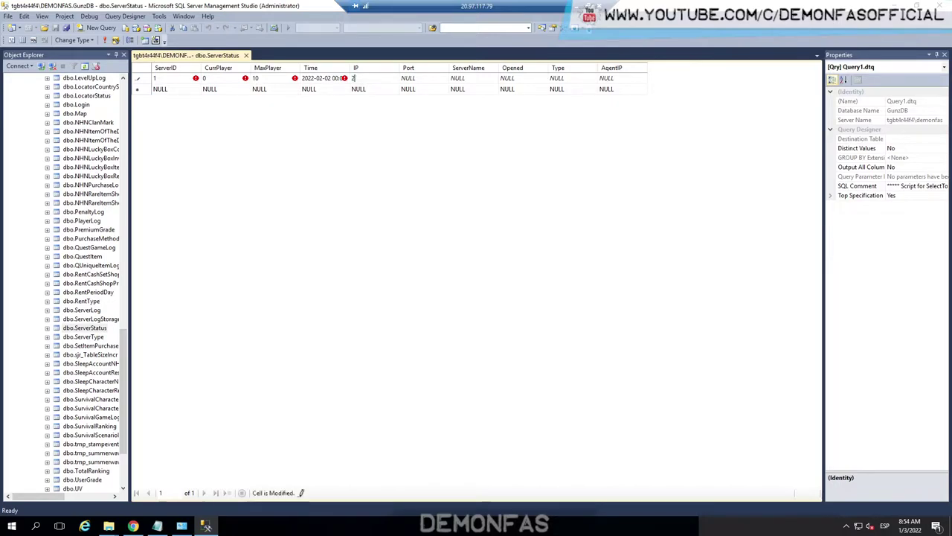
type("0.978")
key("BackSpace")
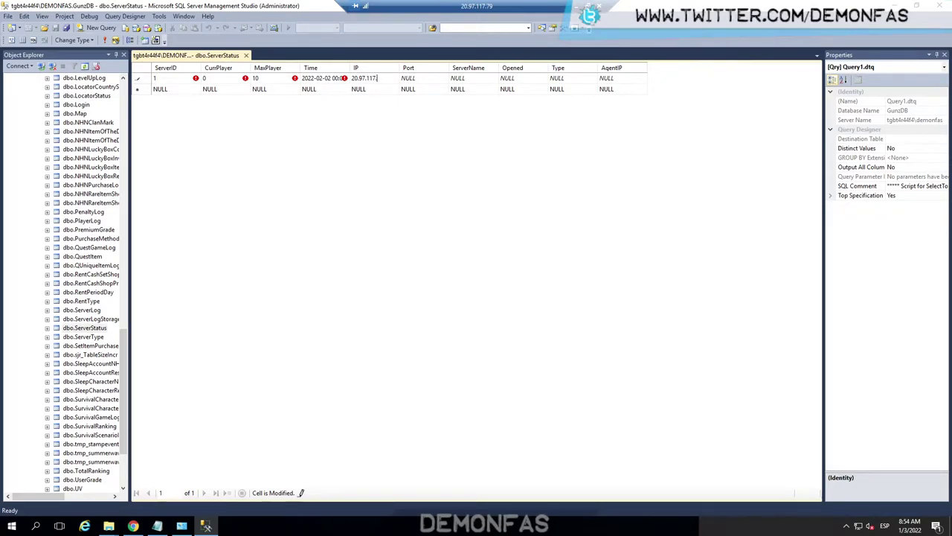
key("Tab")
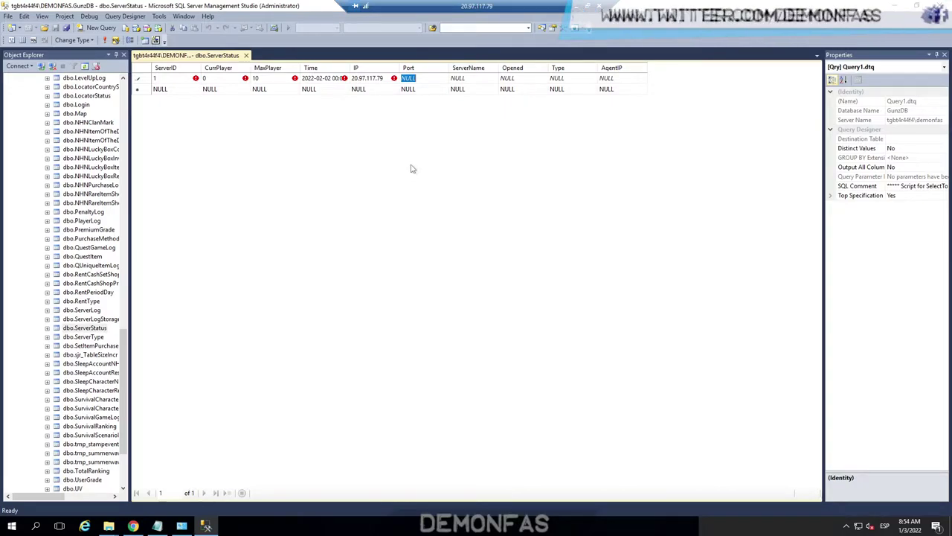
- Finish the row with Port 6000, ServerName Test, AgentIP 20.97.117.79 and Type 4, then commit it
type("8900")
key("Tab")
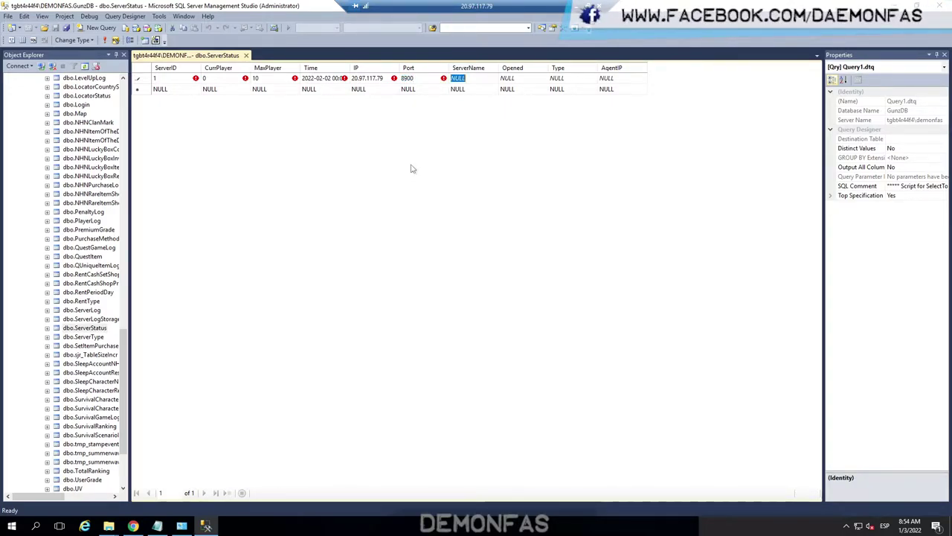
key("BackSpace")
key("shift+Tab")
type("6000")
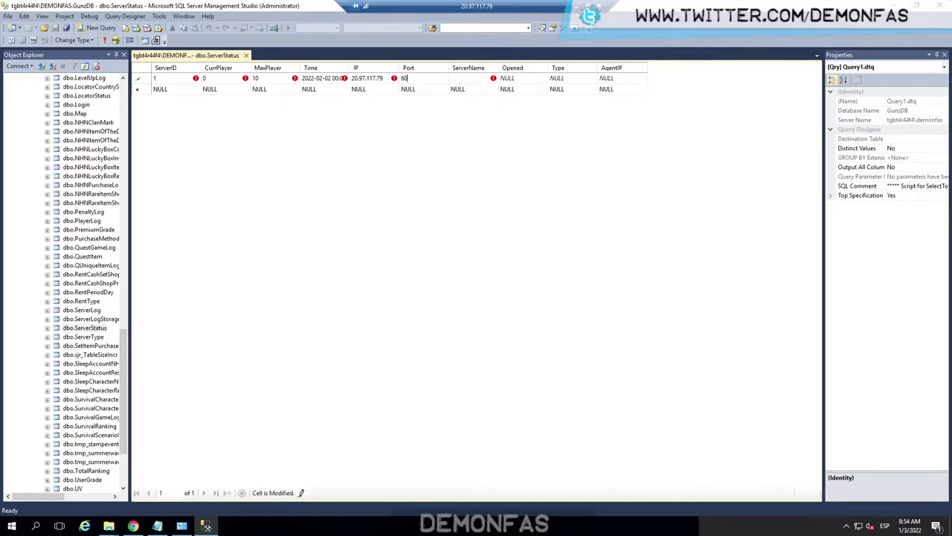
key("Tab")
key("Tab")
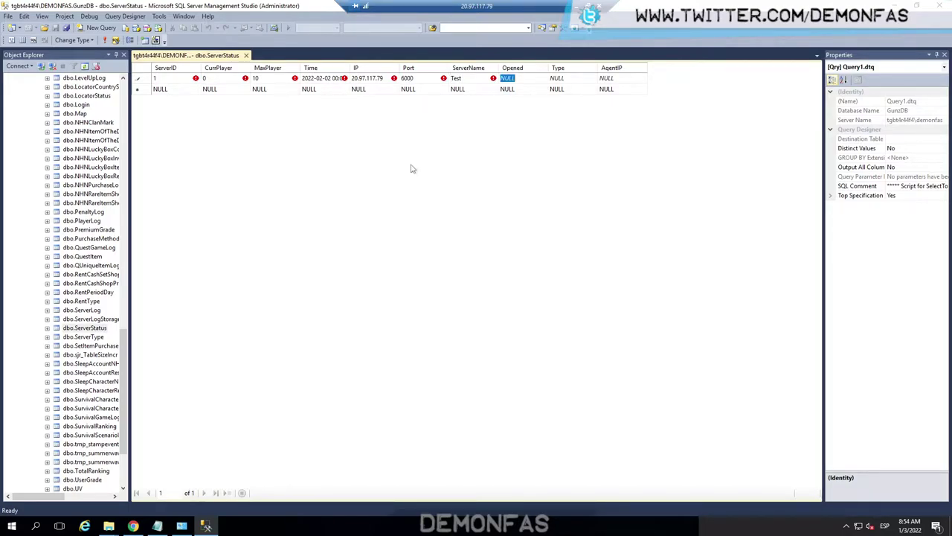
type("1")
key("Tab")
type("45")
key("Tab")
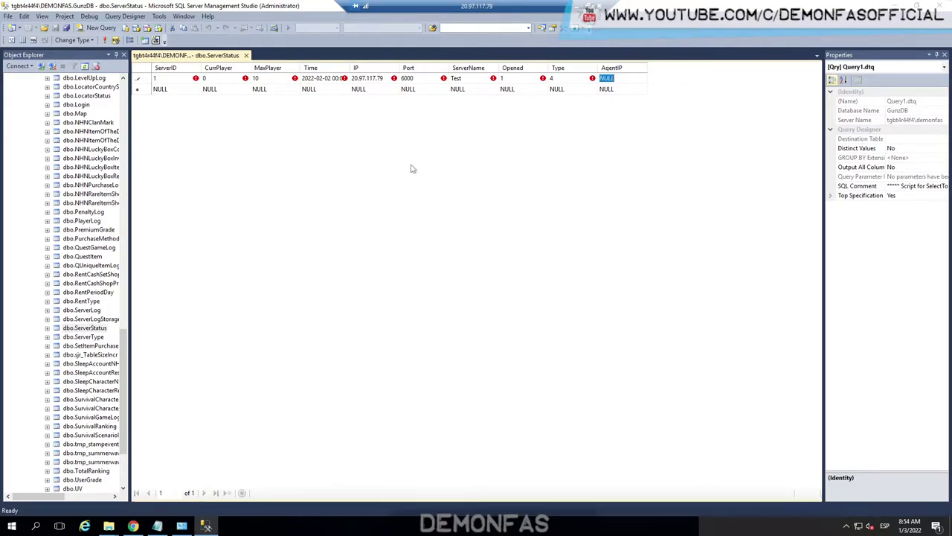
type("20.97.117.79")
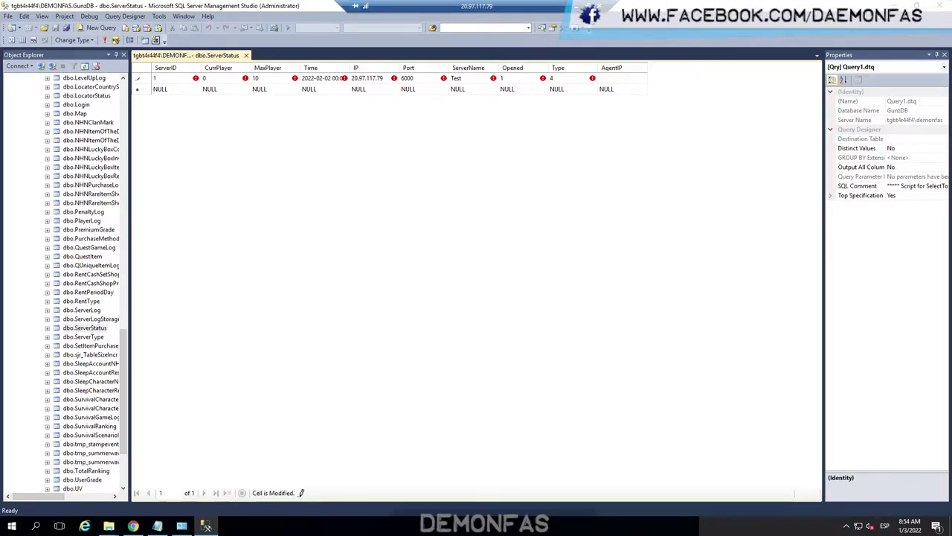
key("Return")
left_click(359, 89)
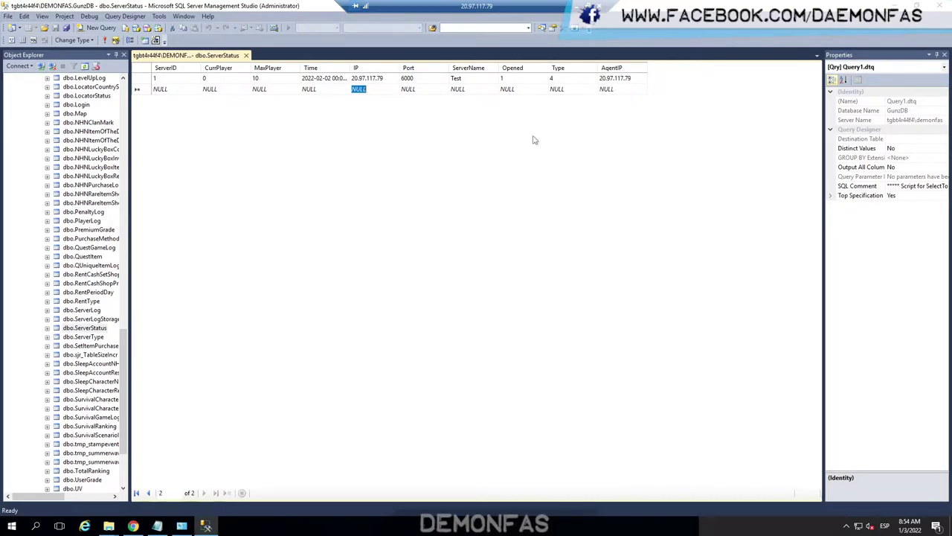
- Open the server folder's Locator subfolder and view the Locator configuration file in Notepad
key("Tab")
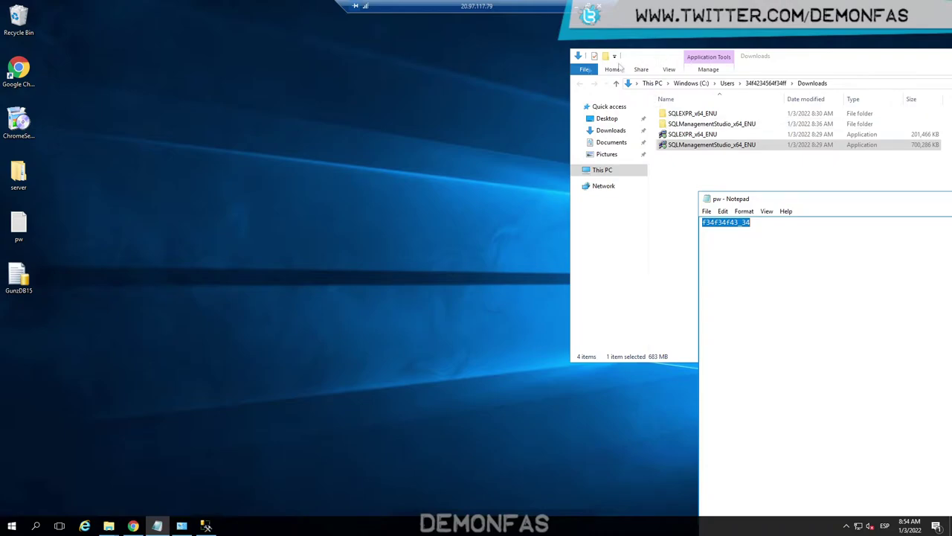
left_click_drag(642, 65, 257, 91)
left_click(738, 80)
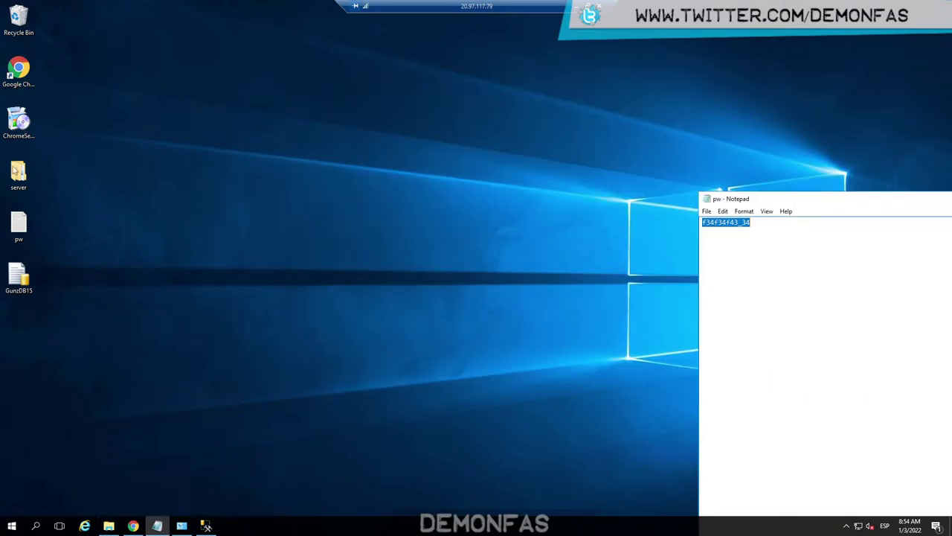
double_click(19, 175)
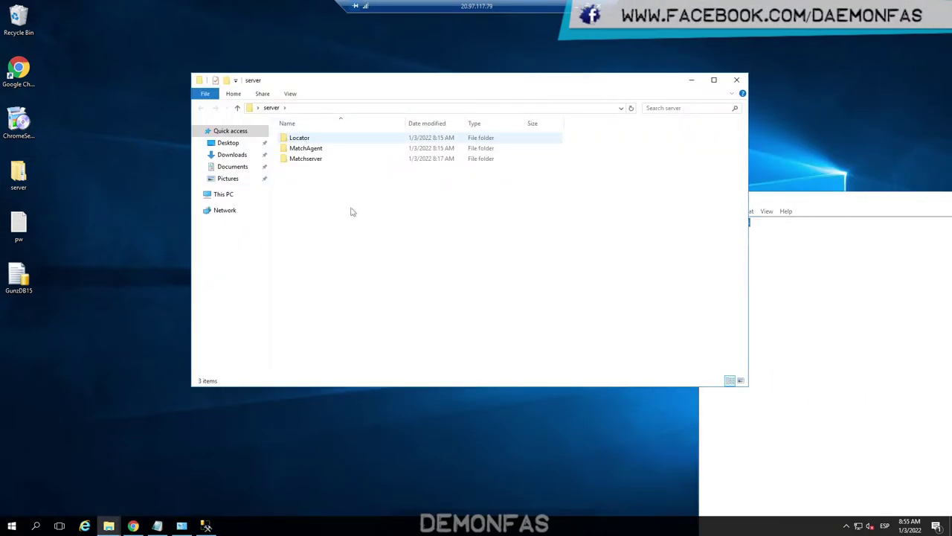
left_click_drag(353, 212, 334, 87)
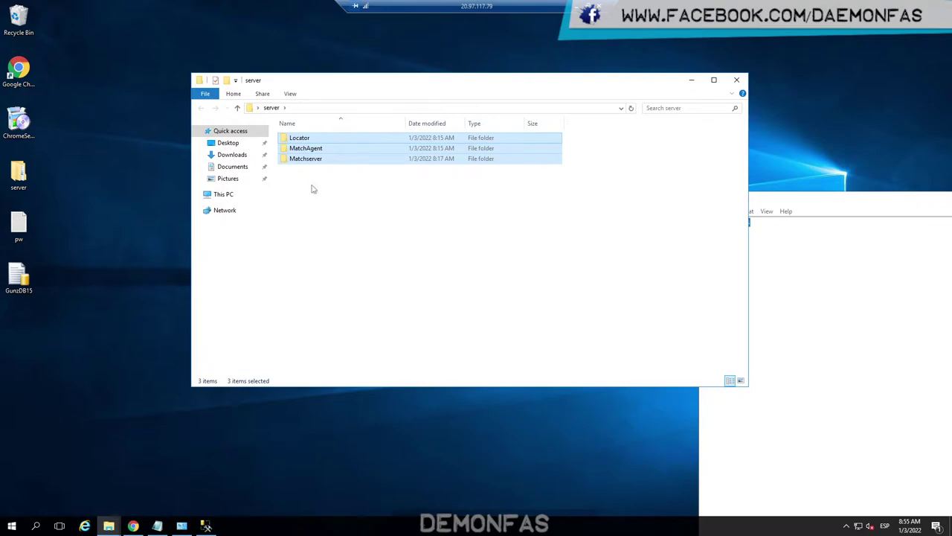
left_click(313, 189)
double_click(300, 139)
left_click(302, 160)
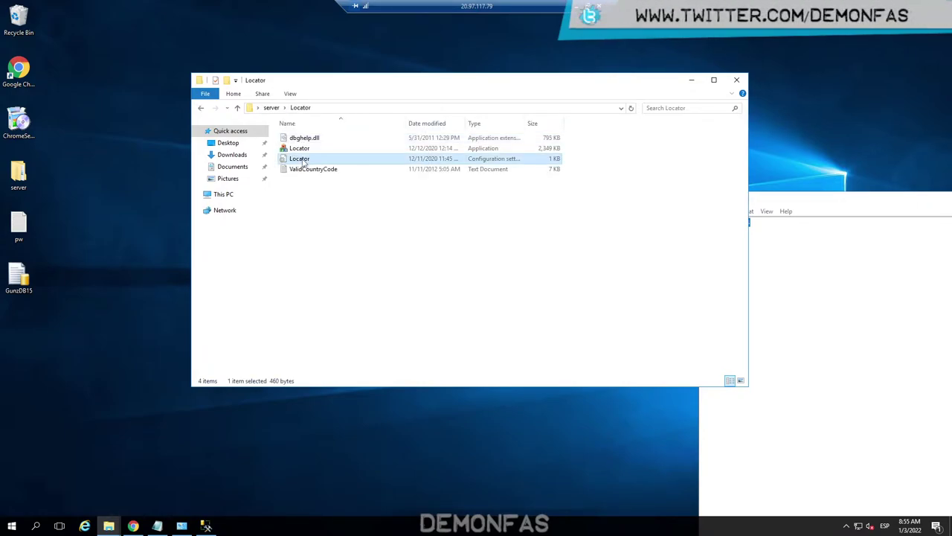
double_click(302, 160)
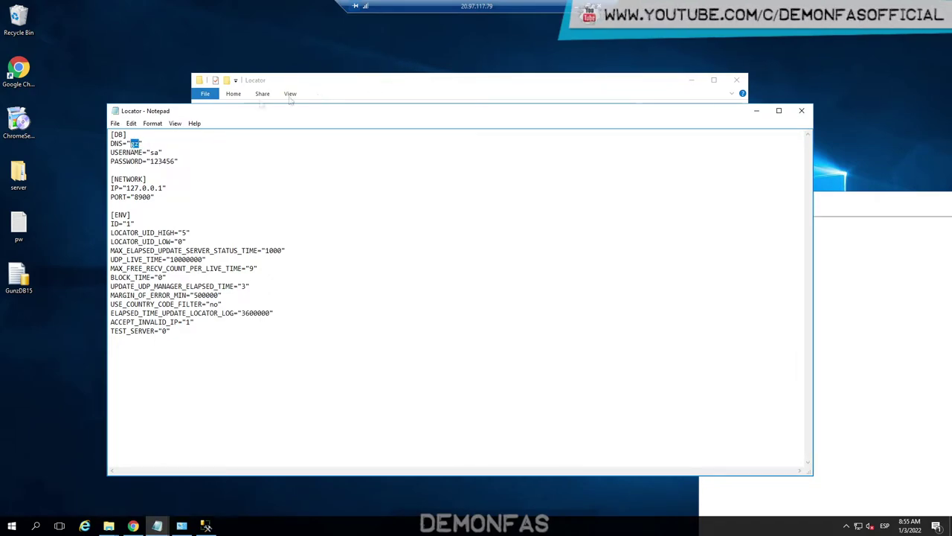
double_click(118, 115)
- Search Windows for the ODBC Data Sources tool
key("super")
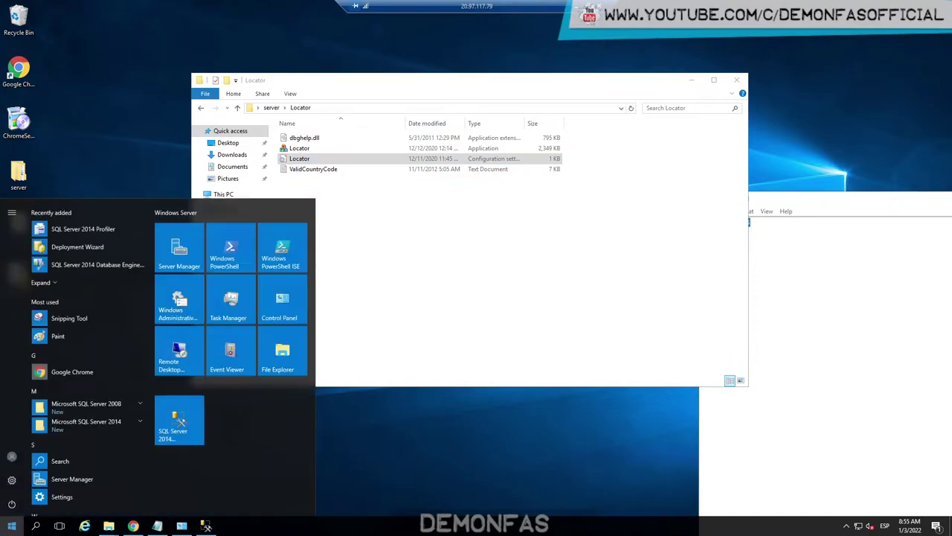
type("o")
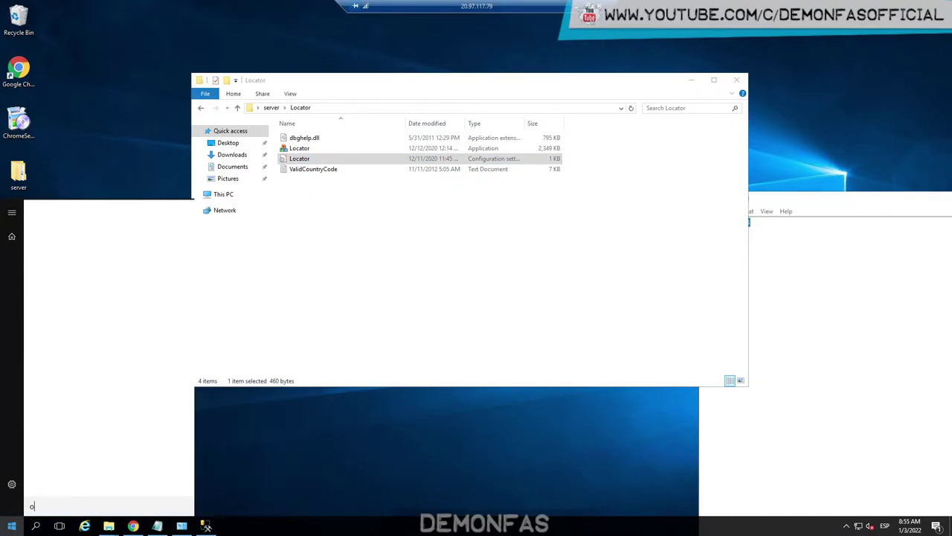
type("bdc")
key("BackSpace")
key("BackSpace")
key("BackSpace")
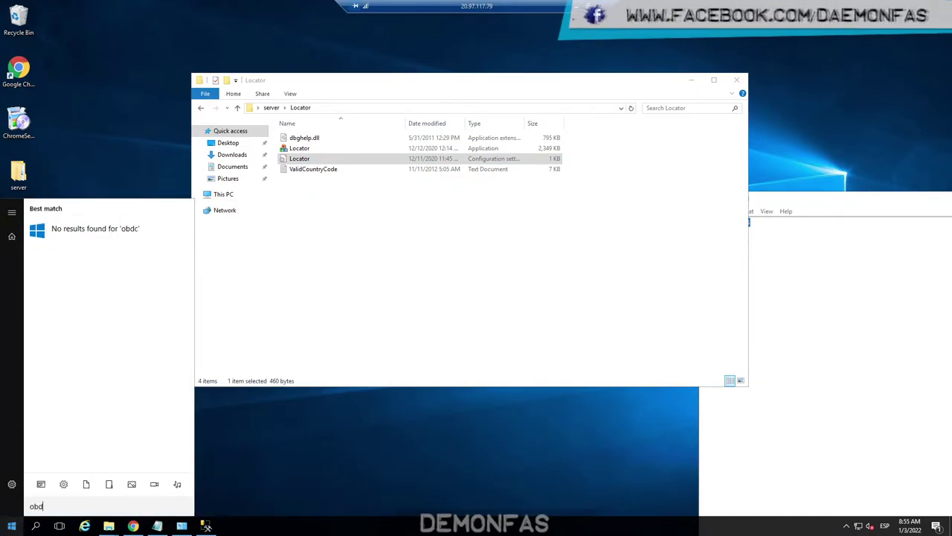
type("db")
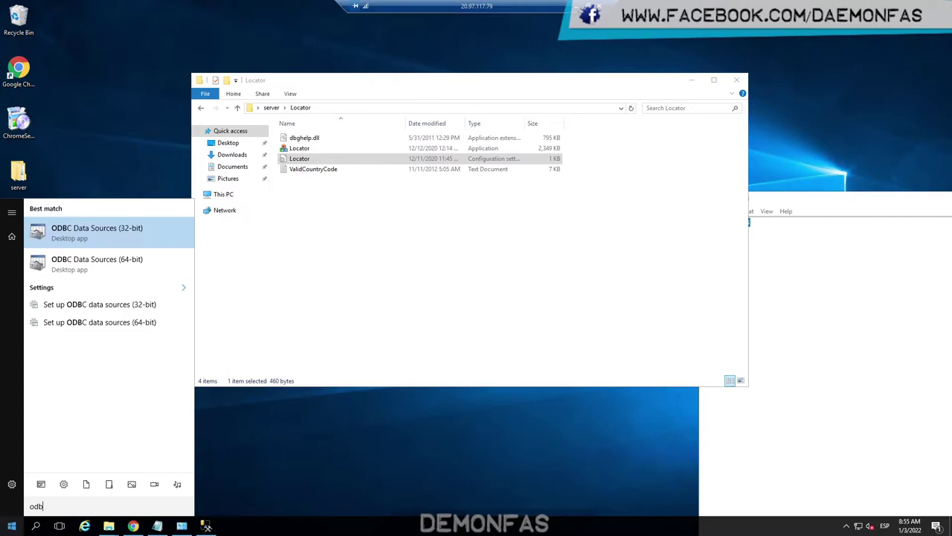
- In the 64-bit ODBC administrator, add a new user data source using the SQL Server driver
left_click(94, 267)
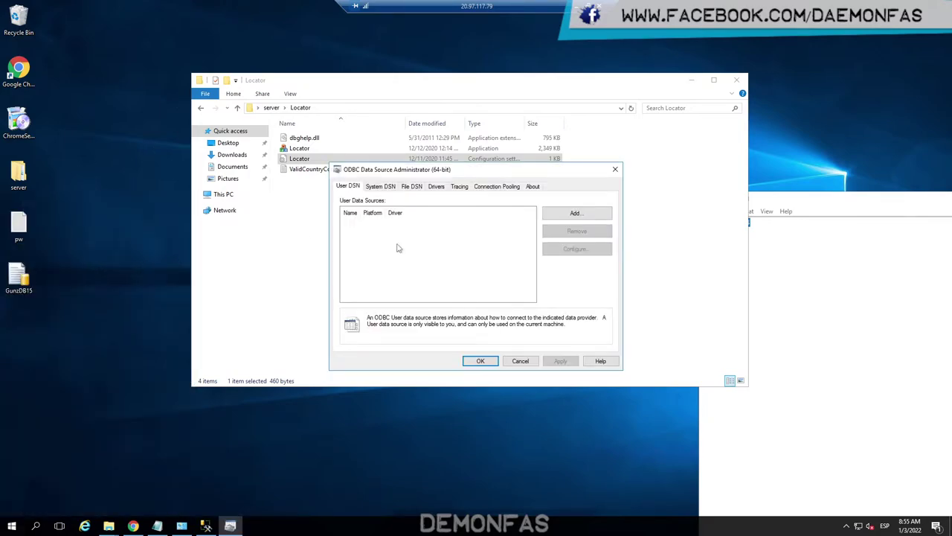
left_click_drag(412, 171, 262, 220)
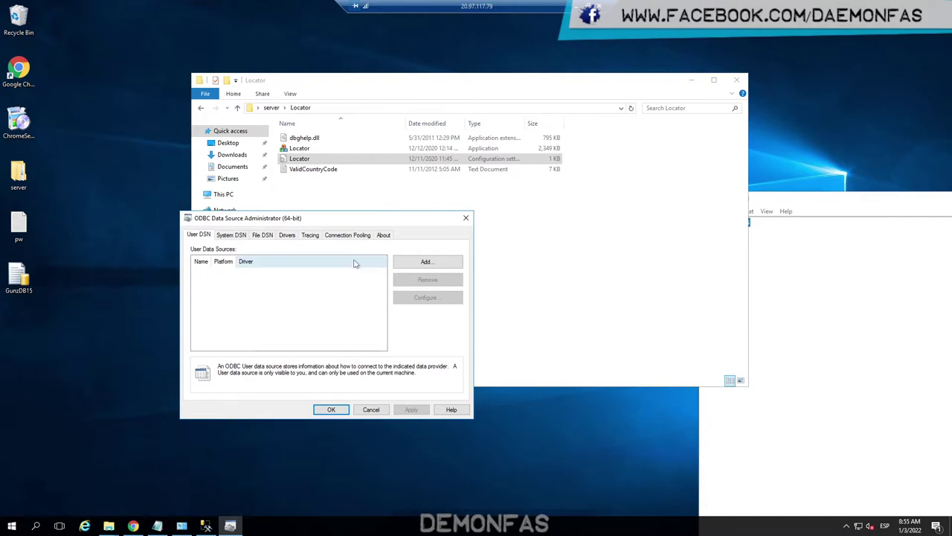
left_click(425, 262)
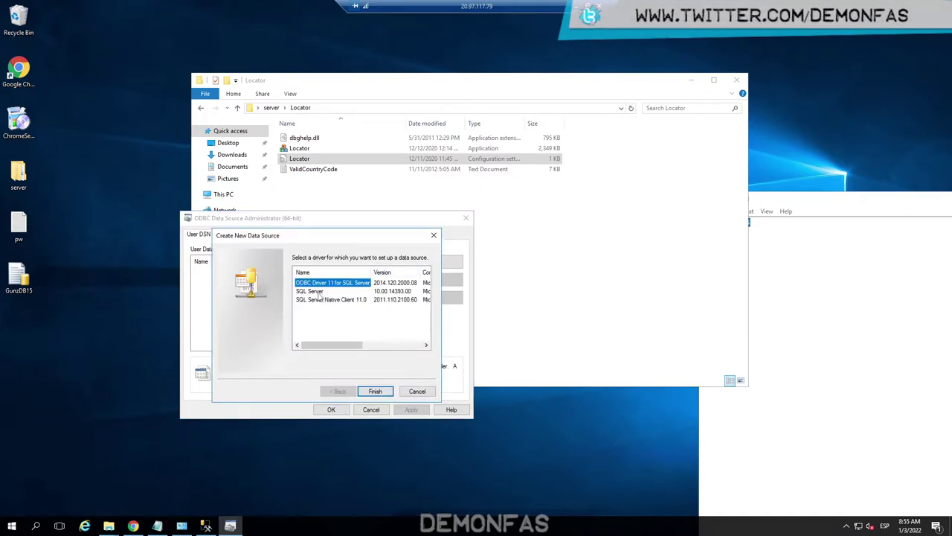
left_click(312, 291)
left_click(375, 392)
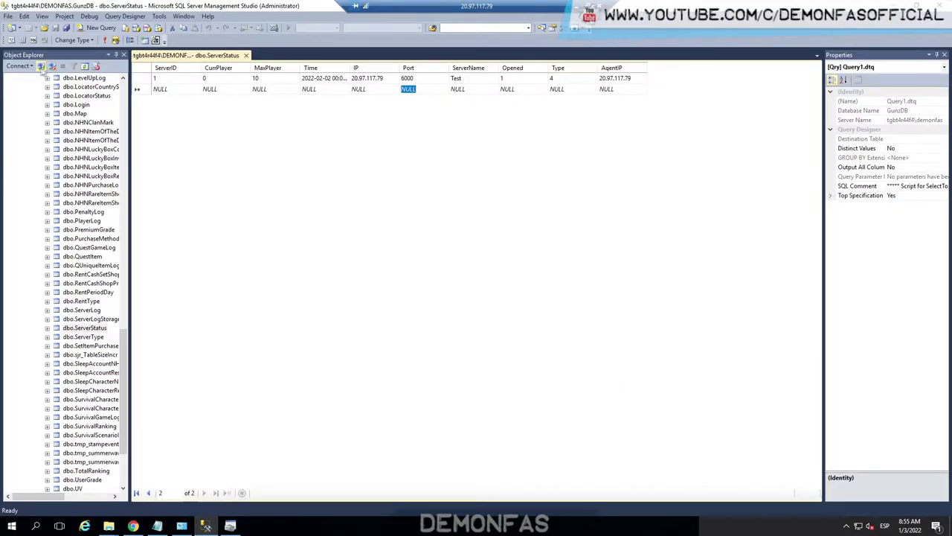
- Name the data source test and paste the VM's server name into Server
left_click(42, 66)
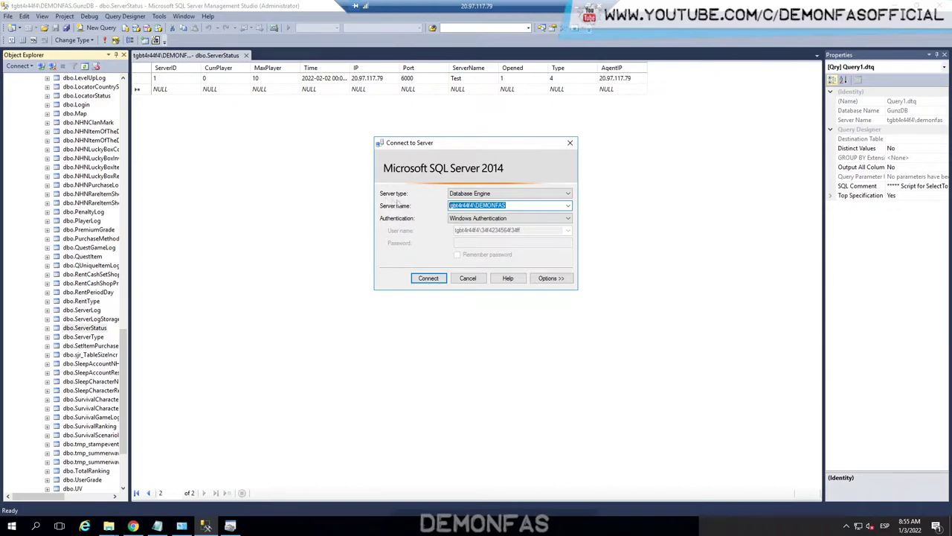
left_click(570, 142)
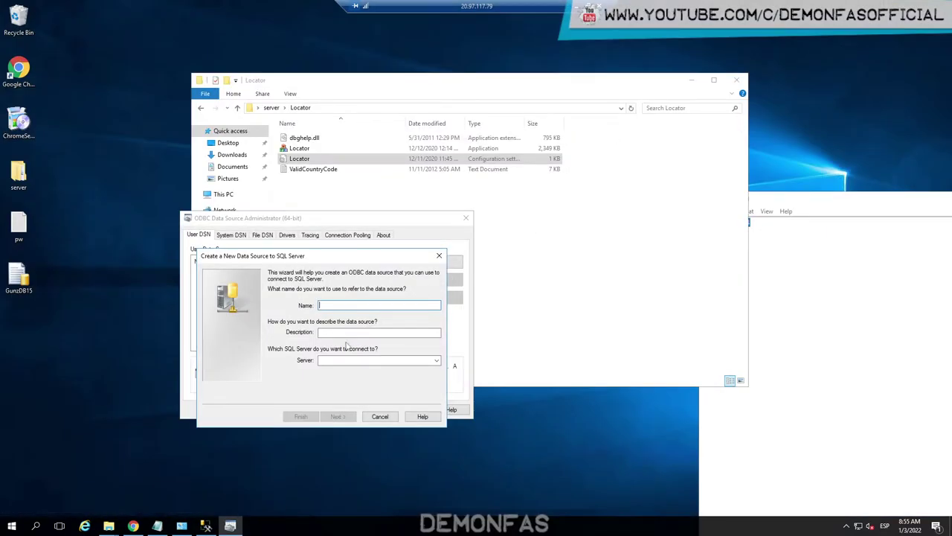
type("tgbt4r44f4\\DEMONFAS")
left_click(342, 331)
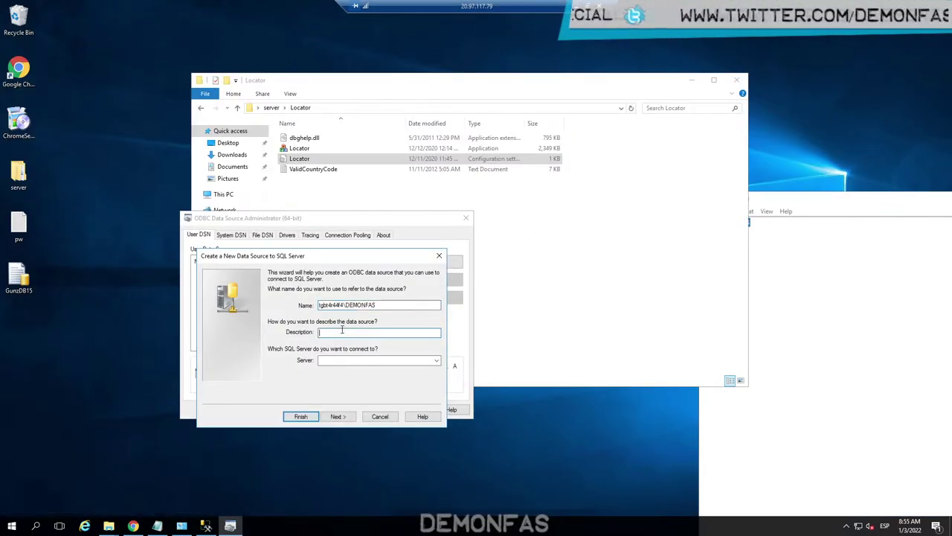
left_click(331, 360)
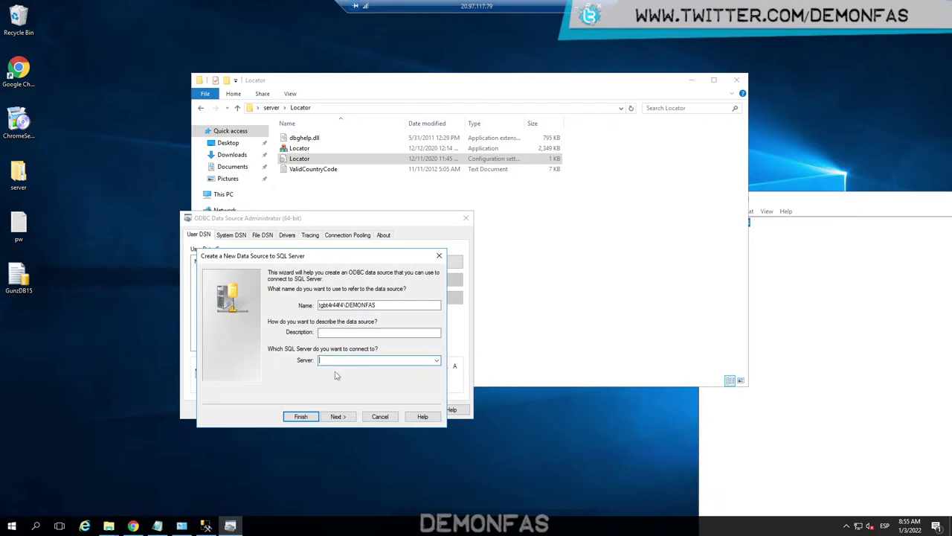
type("tgbt4r44f4\\DEMONFAS")
key("ctrl+a")
left_click(826, 304)
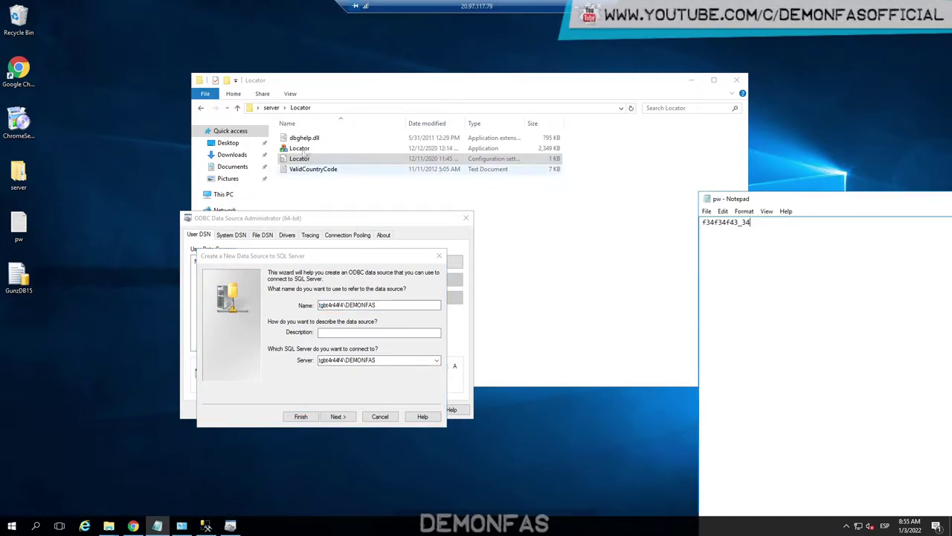
left_click(379, 306)
key("ctrl+a")
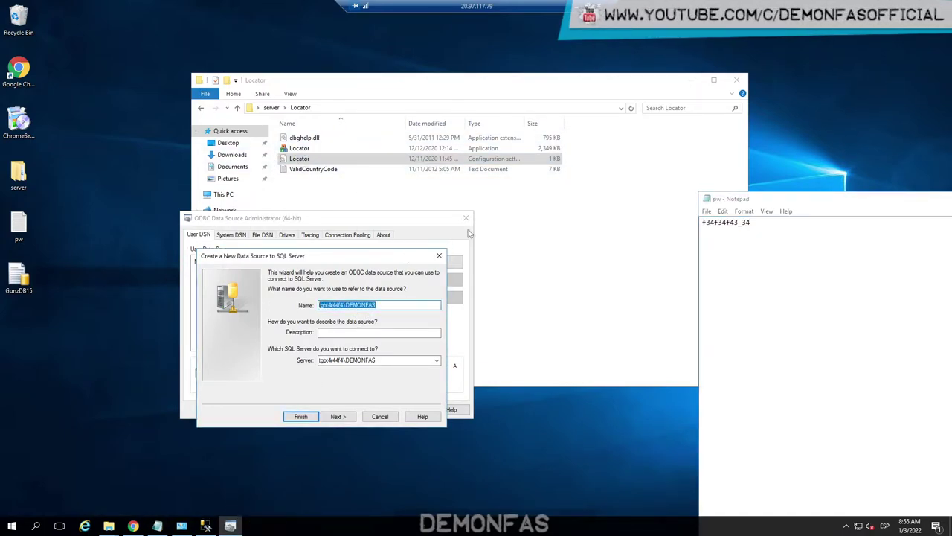
type("test")
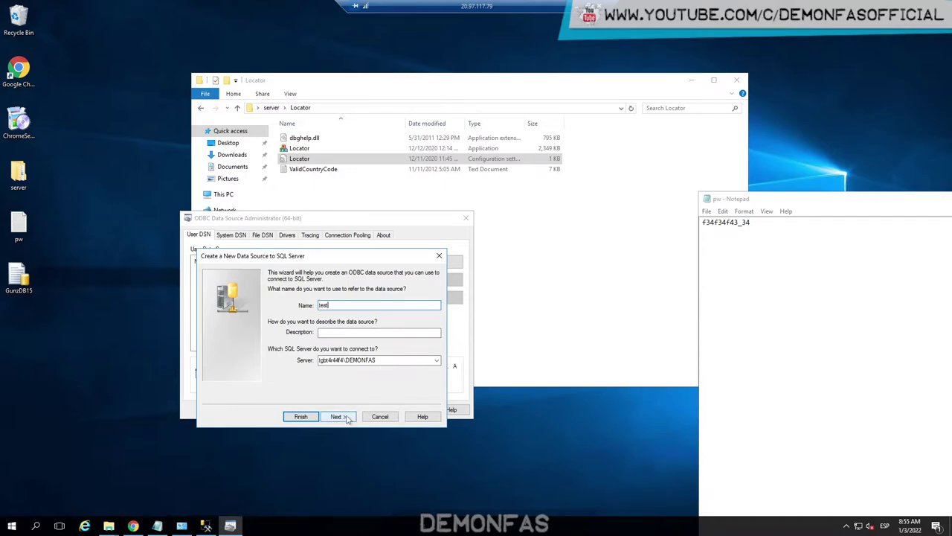
left_click(345, 417)
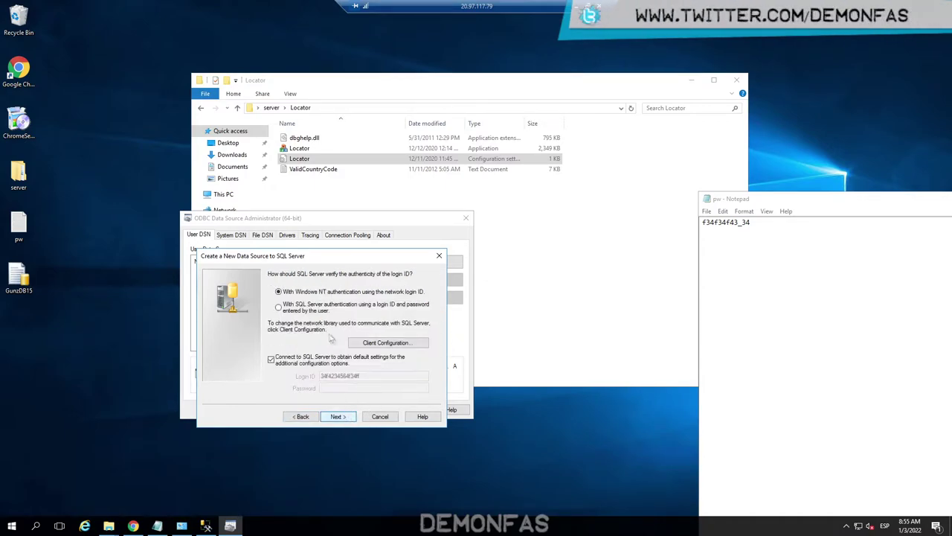
- Use SQL Server authentication with login ID sa and the saved database password
left_click(315, 312)
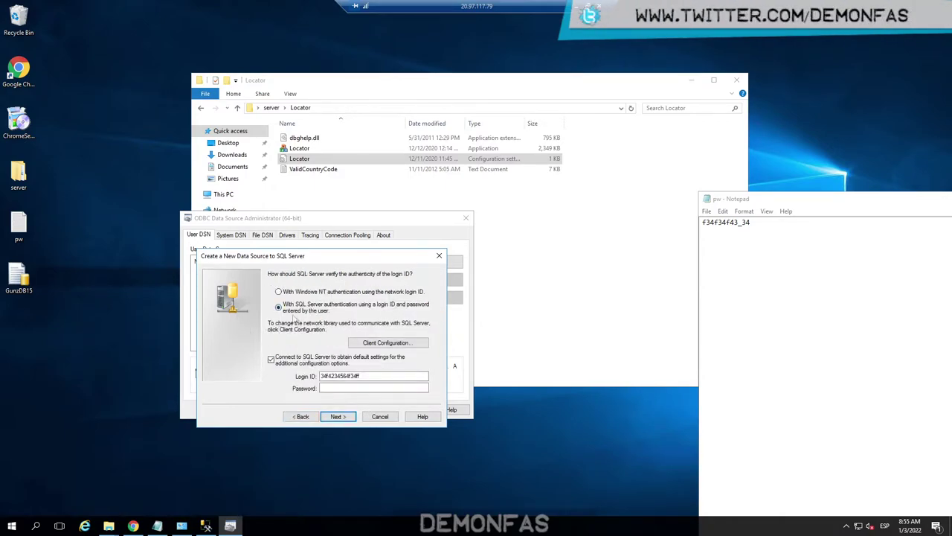
double_click(372, 376)
type("sa")
key("Tab")
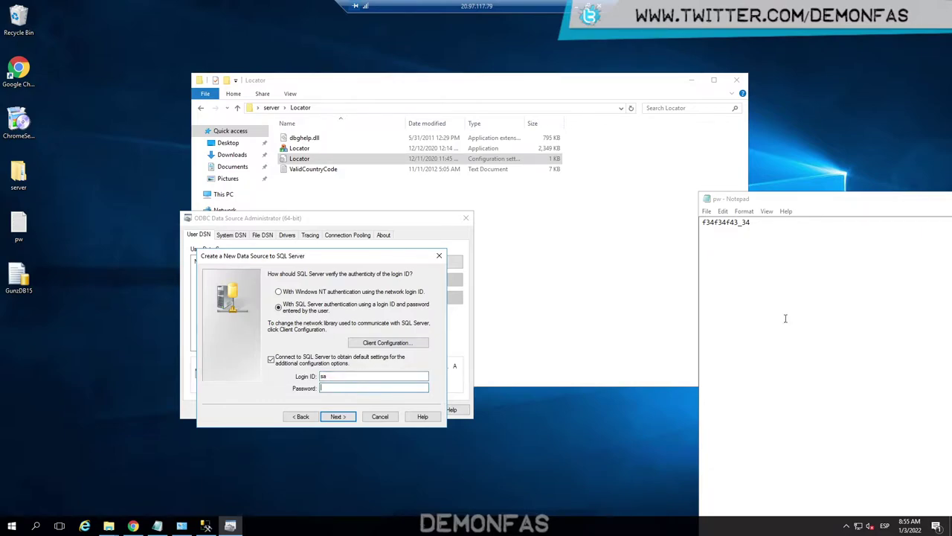
left_click(774, 228)
key("ctrl+a")
left_click(353, 384)
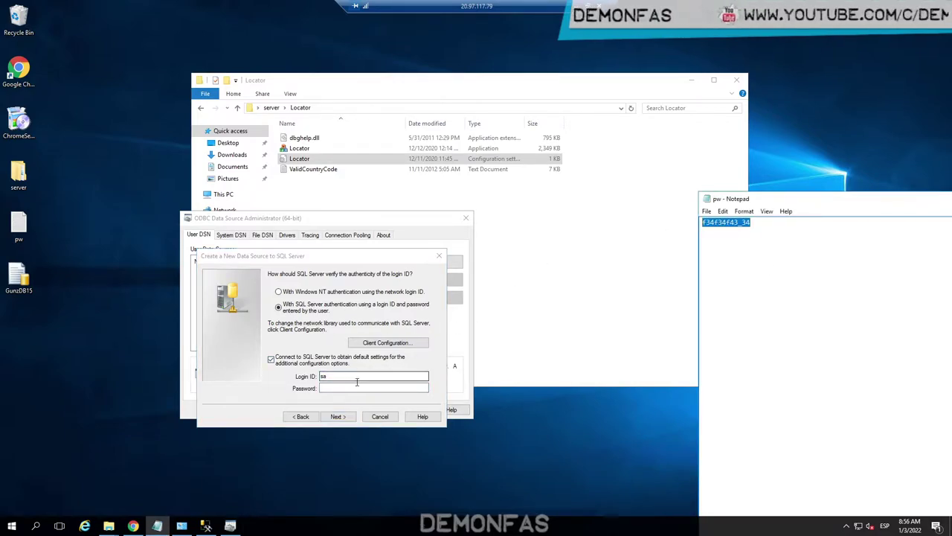
key("ctrl+v")
left_click(336, 417)
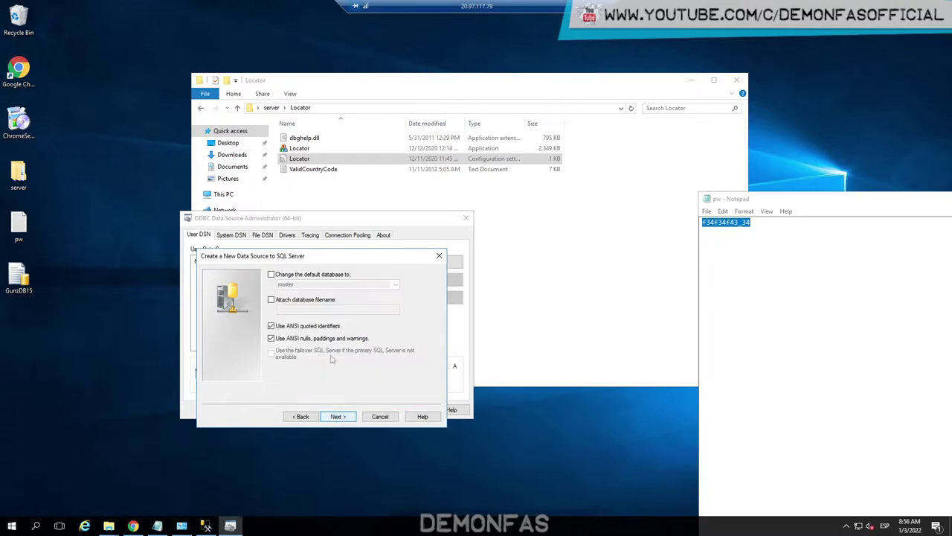
- Set GunzDB as default database, test the connection, save the DSN, and reopen the Locator config
left_click(312, 275)
left_click(394, 284)
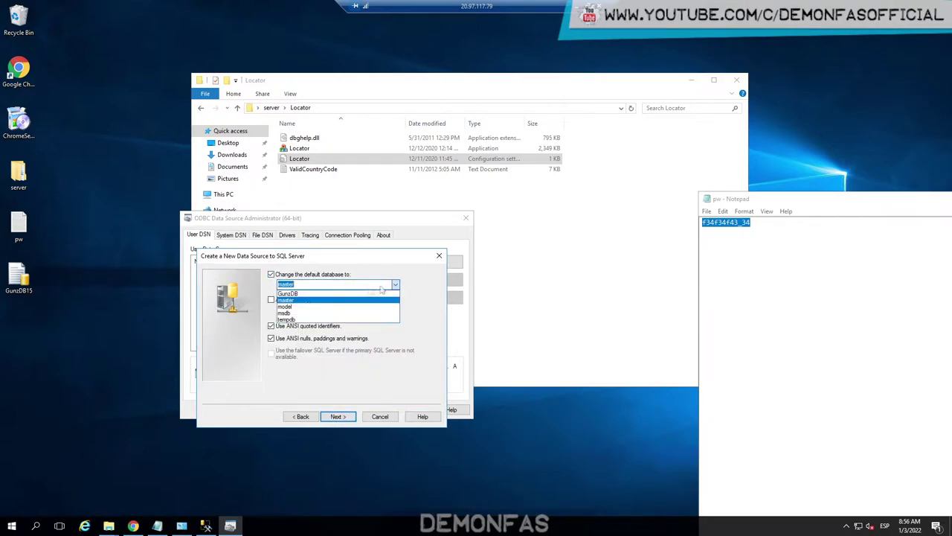
left_click(288, 294)
left_click(337, 416)
left_click(339, 417)
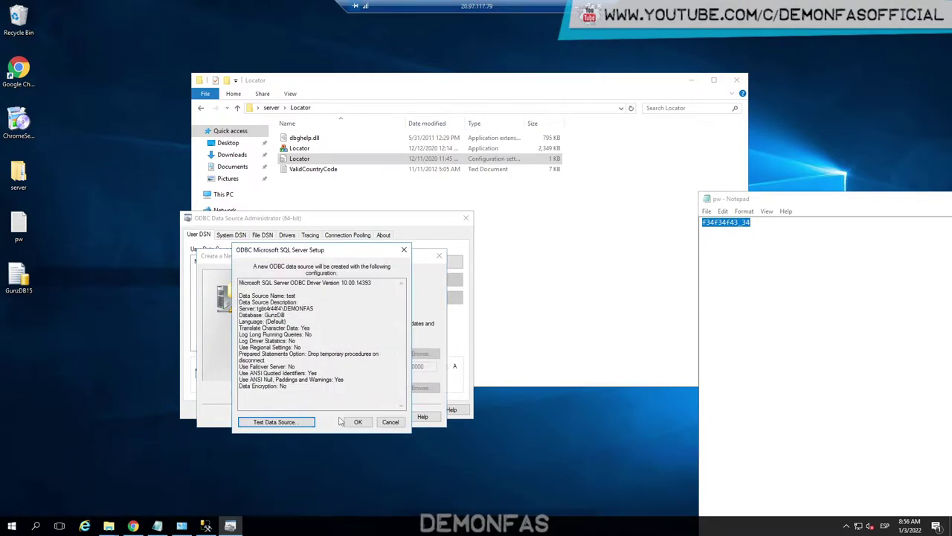
left_click(301, 425)
left_click(331, 424)
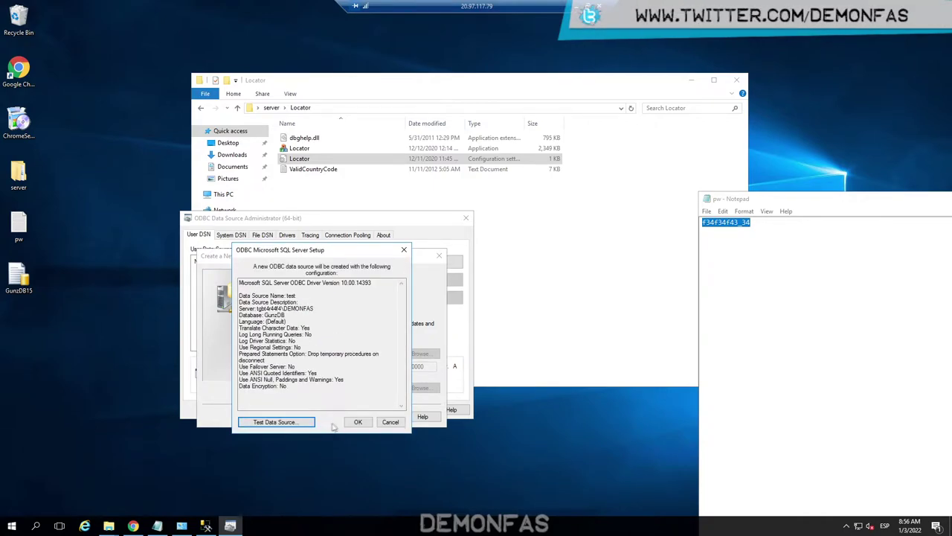
left_click(356, 422)
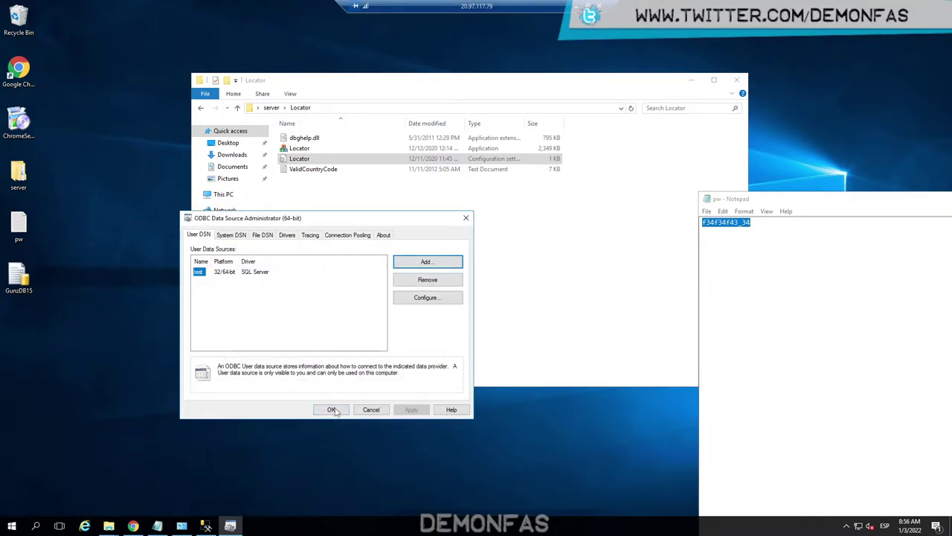
left_click(332, 410)
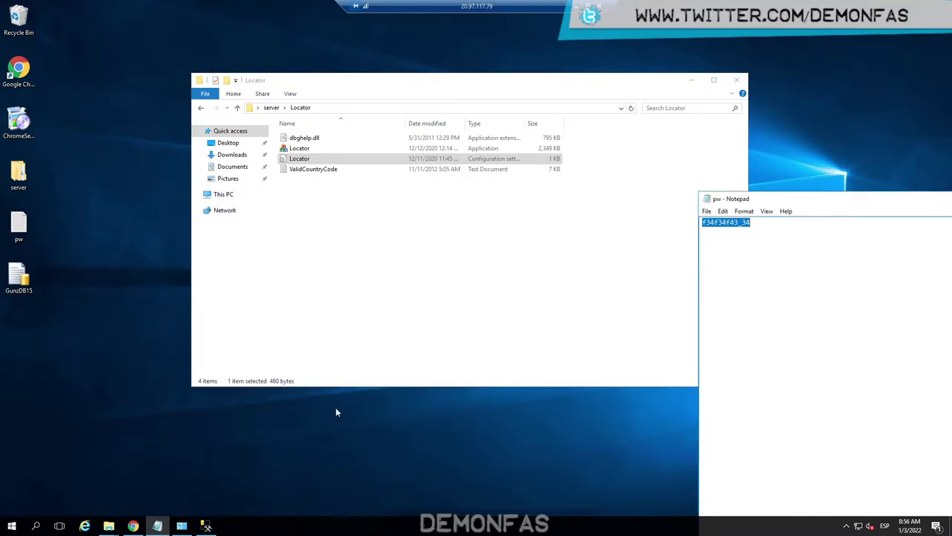
double_click(299, 159)
left_click_drag(230, 111, 449, 117)
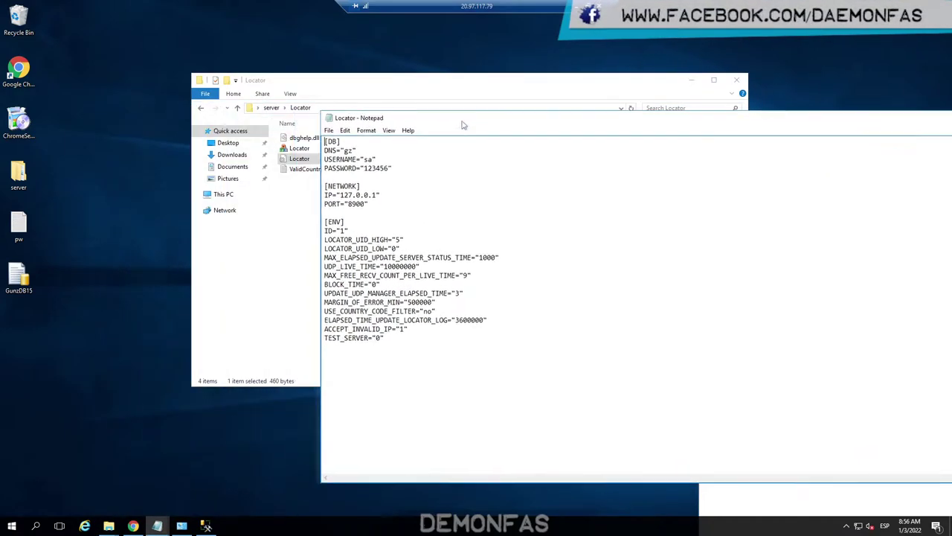
- Set the Locator config's DNS to test, rechecking the ODBC data sources list
type("test")
key("super")
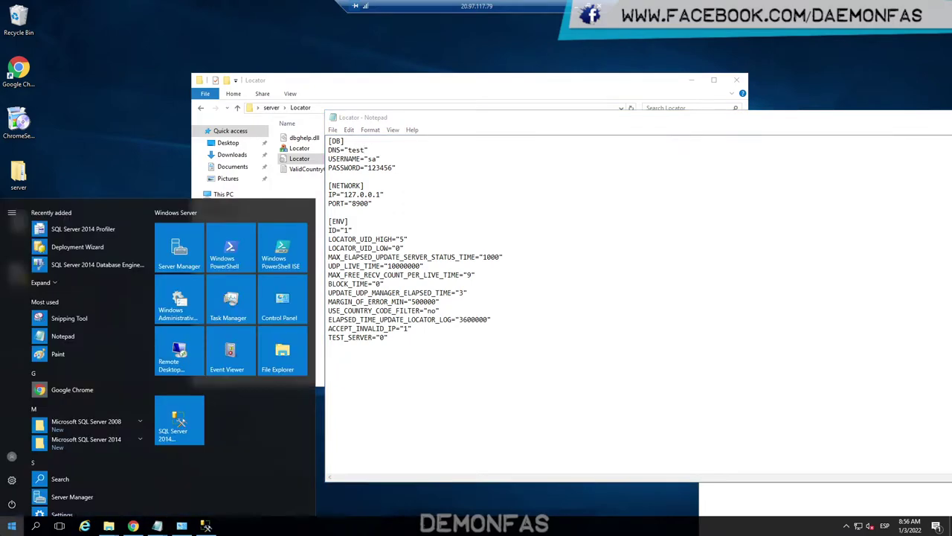
type("odbc")
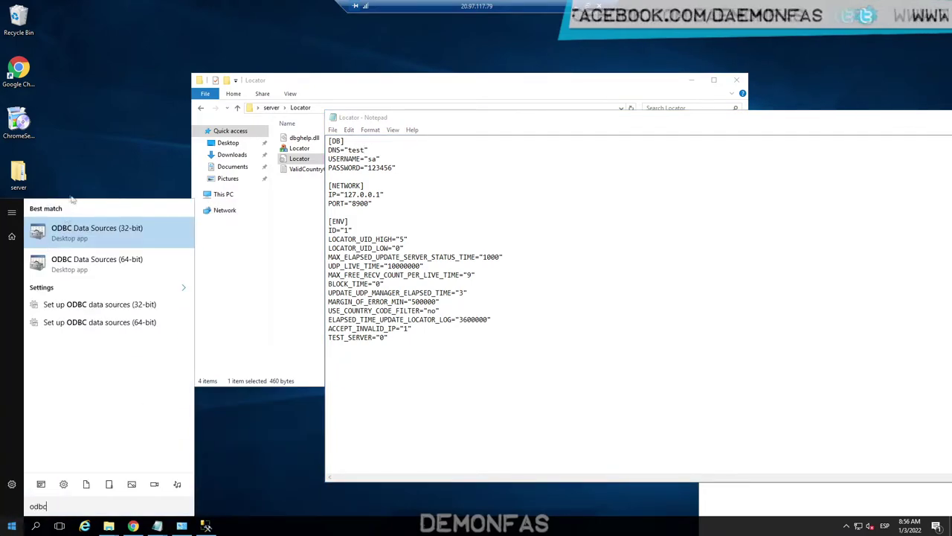
left_click(139, 265)
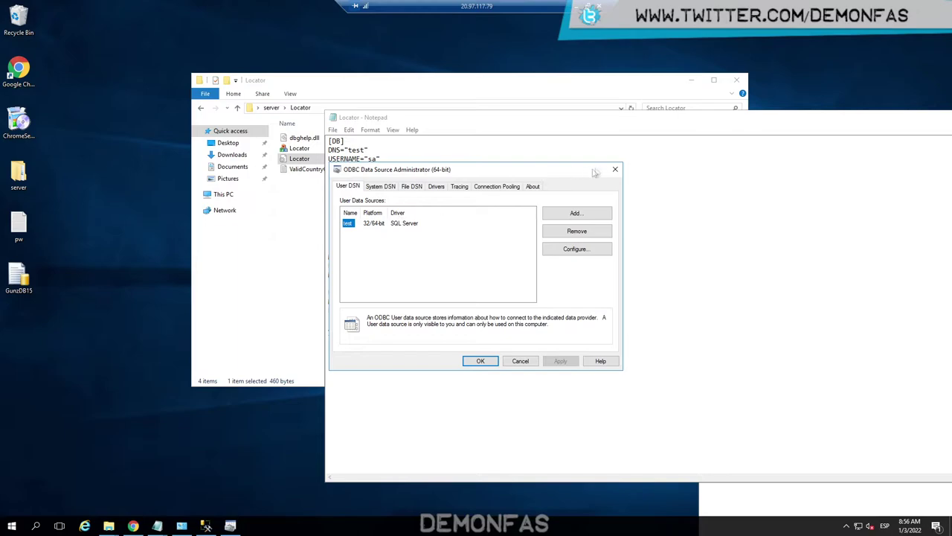
left_click(615, 169)
- Replace the database password and change the IP from 127.0.0.1 to 20.97.117.79
double_click(369, 168)
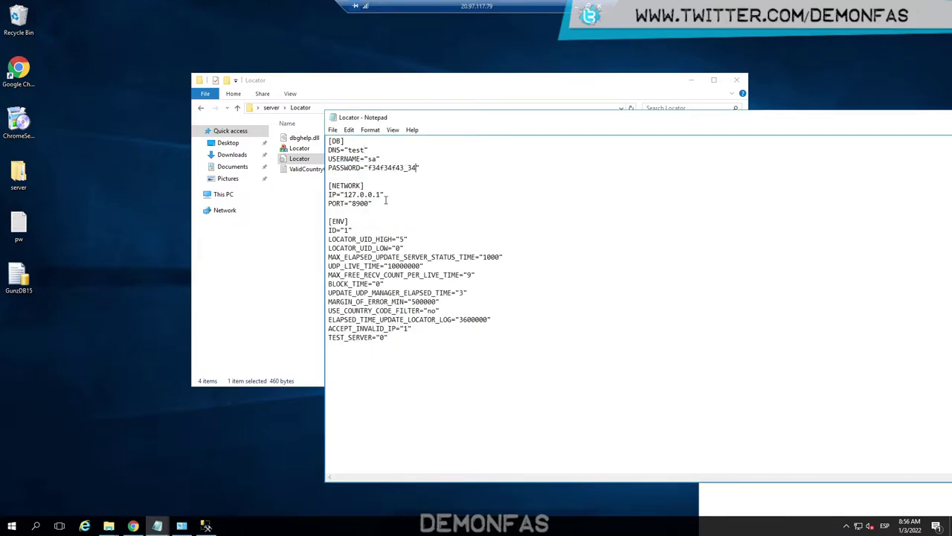
left_click_drag(381, 195, 344, 195)
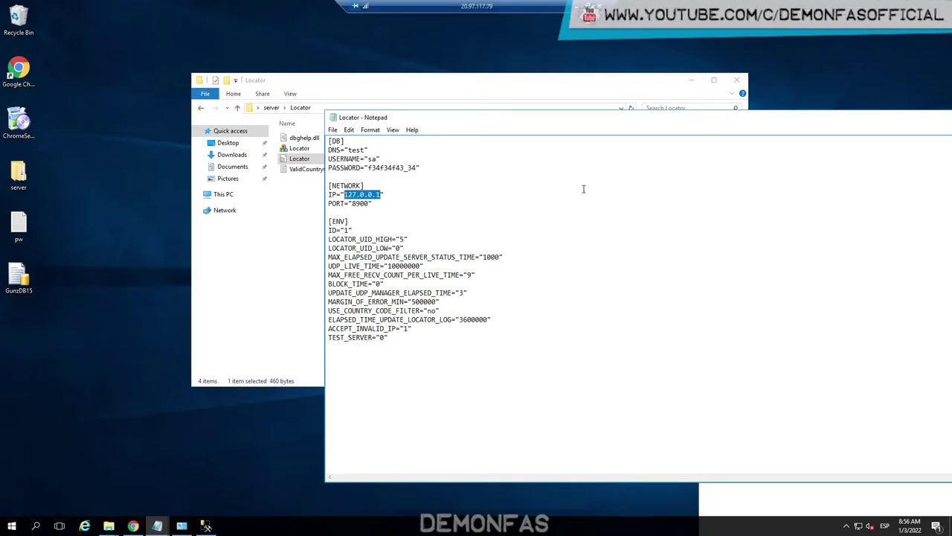
type("20.97.117")
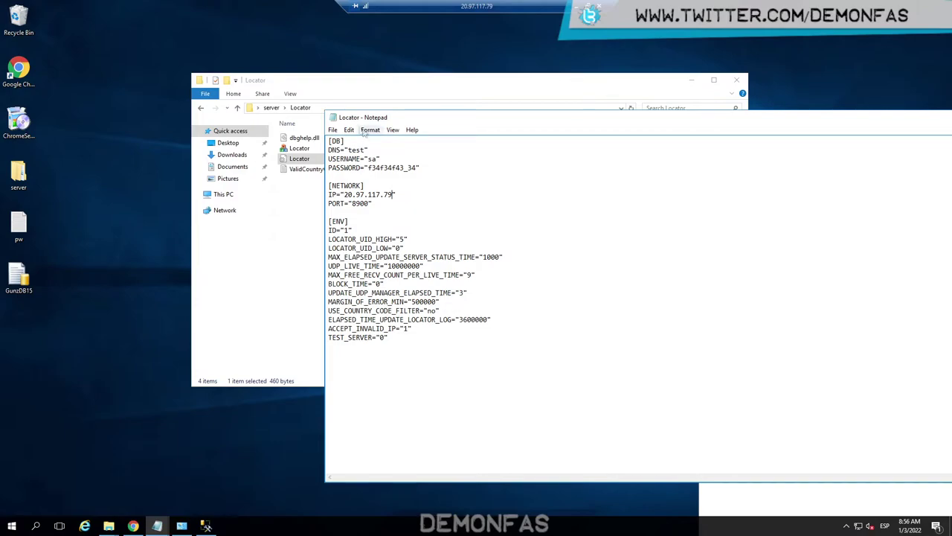
- Save Locator.ini, confirm its updated timestamp, and launch the Locator server
left_click(335, 131)
left_click(357, 166)
left_click(315, 195)
left_click(591, 451)
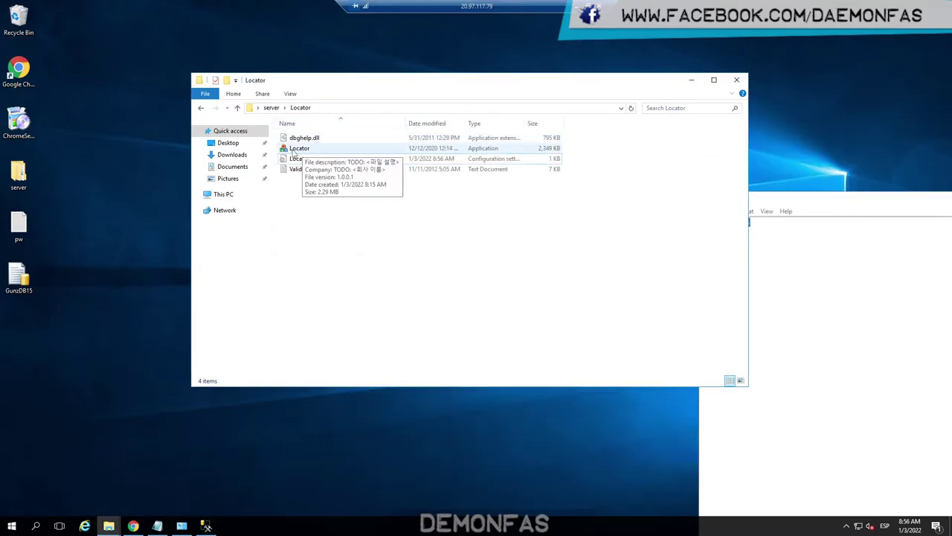
double_click(293, 150)
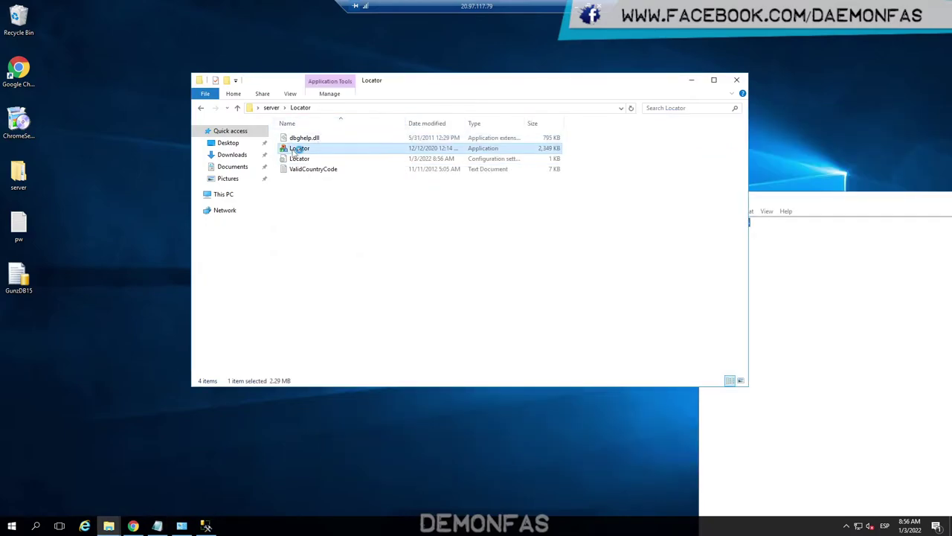
- Confirm Locator shows Run:1 and Dead:0, then minimize its window
left_click(140, 142)
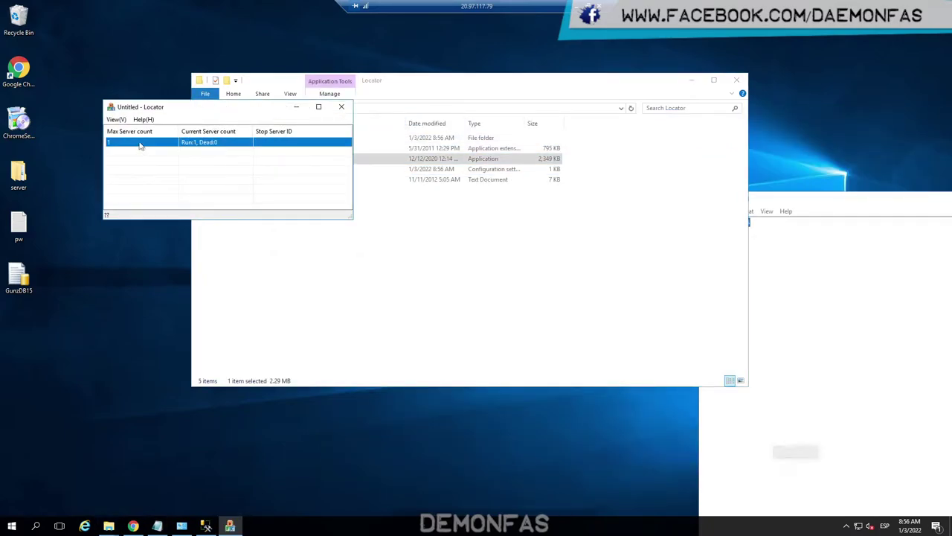
left_click(192, 166)
left_click(117, 142)
left_click(228, 178)
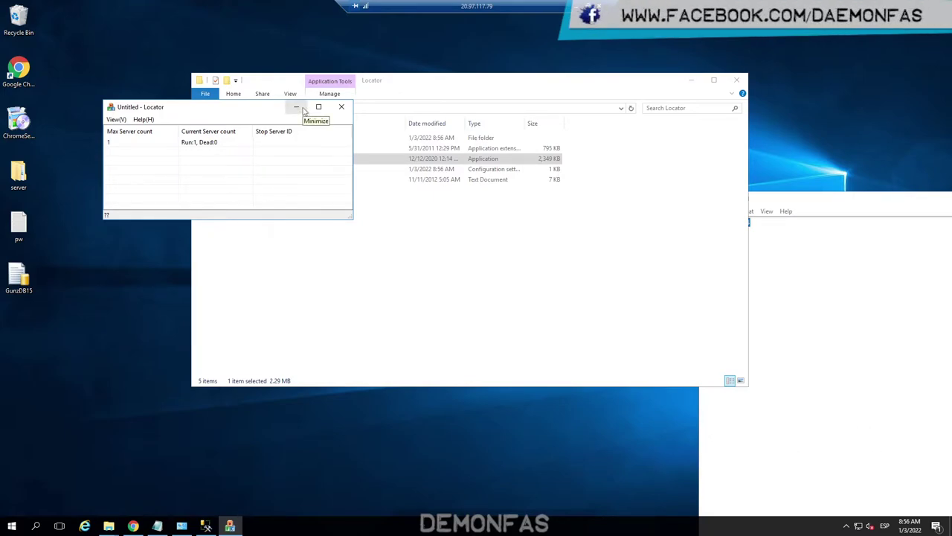
left_click(299, 108)
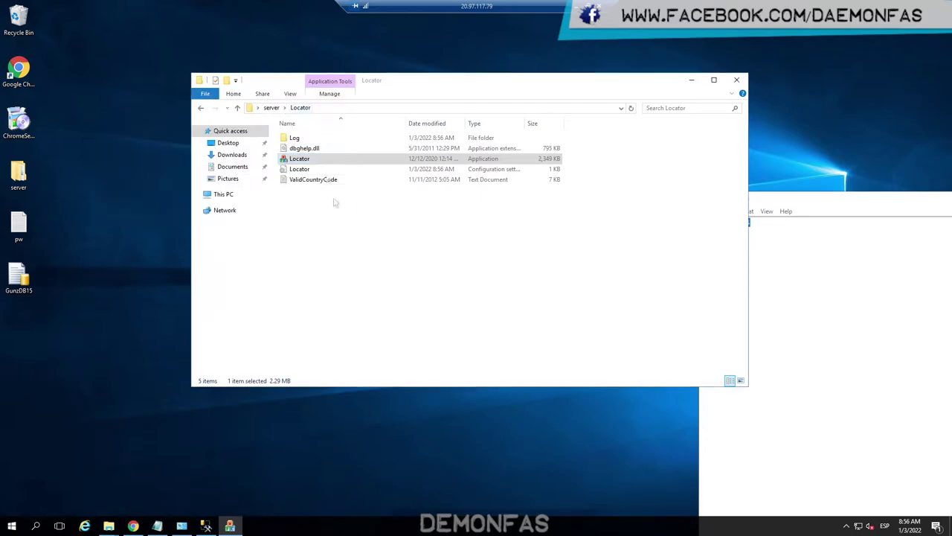
- Go back to the server folder and open Matchserver
key("BackSpace")
left_click(310, 165)
double_click(310, 165)
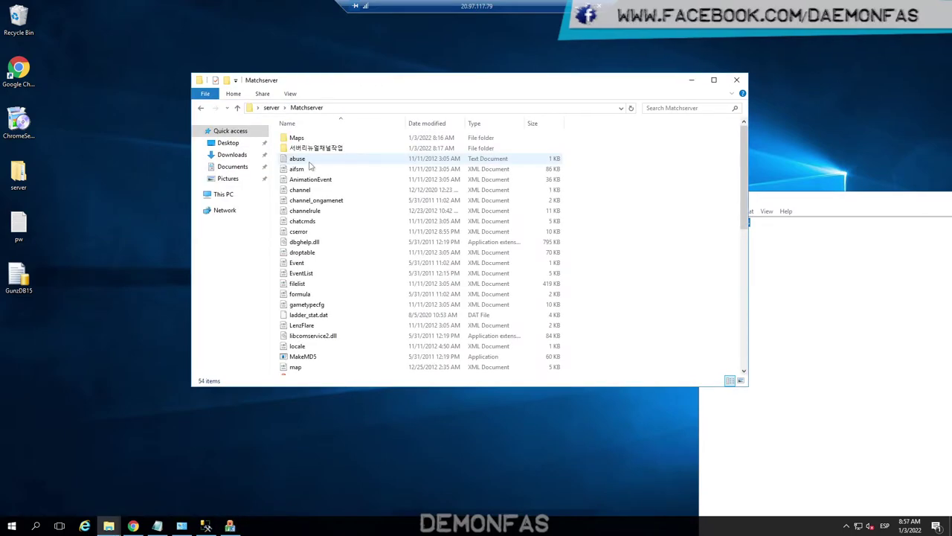
- Reopen the Matchserver folder and open its server.ini in Notepad
key("BackSpace")
double_click(313, 160)
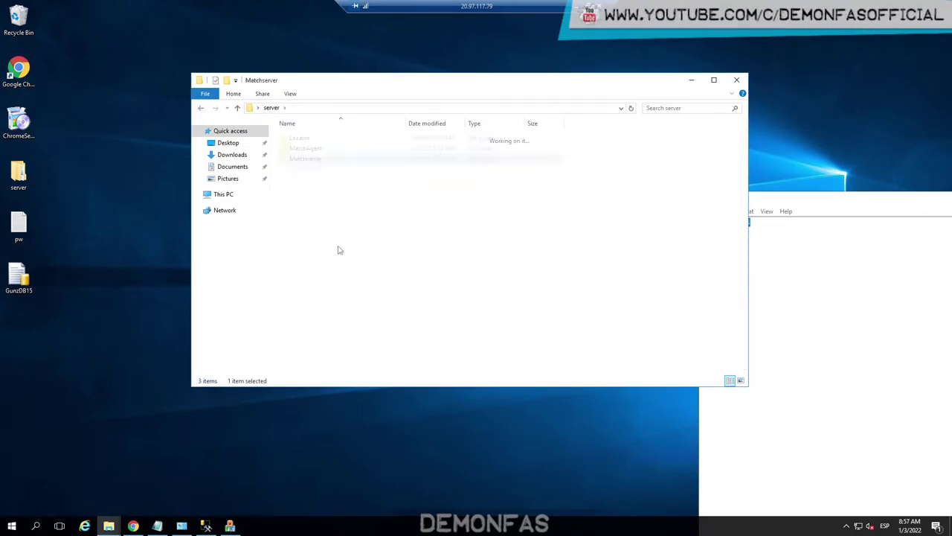
scroll(323, 266, "down", 10)
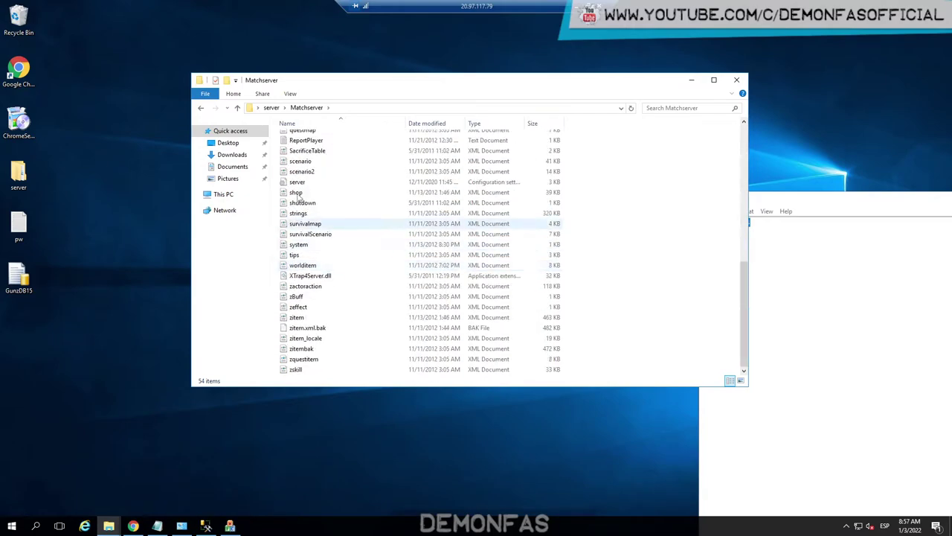
scroll(331, 238, "up", 2)
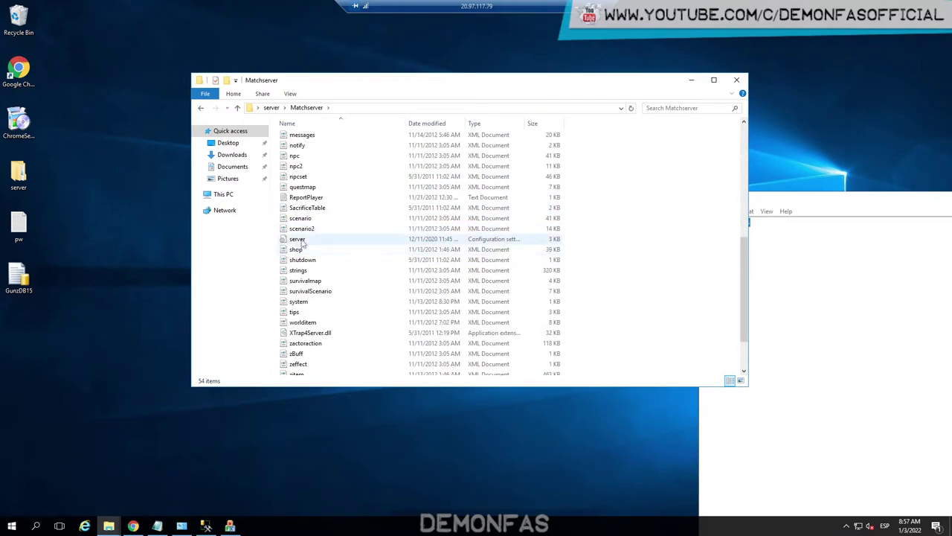
double_click(297, 239)
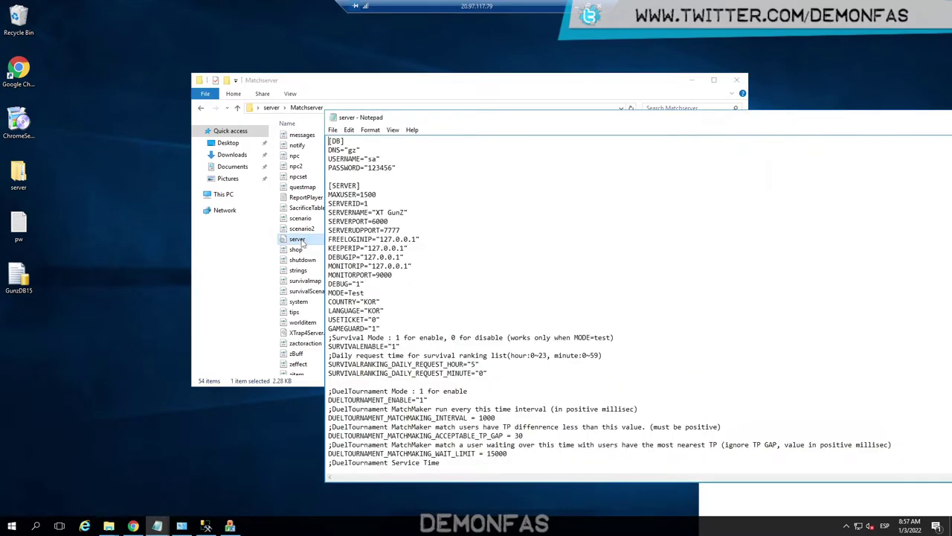
left_click_drag(382, 122, 326, 111)
scroll(357, 275, "down", 6)
scroll(374, 330, "up", 6)
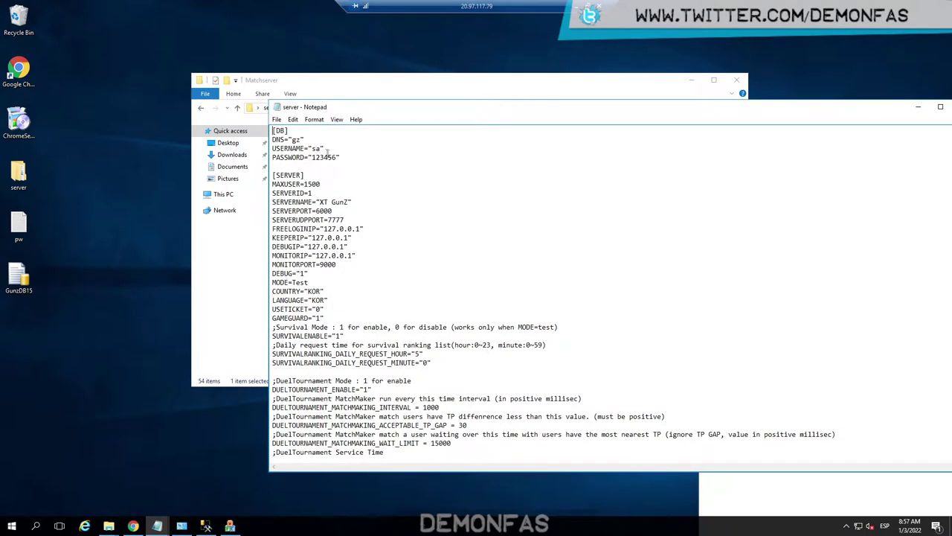
- Set the DNS value to test and paste in the new database password
left_click_drag(274, 139, 341, 158)
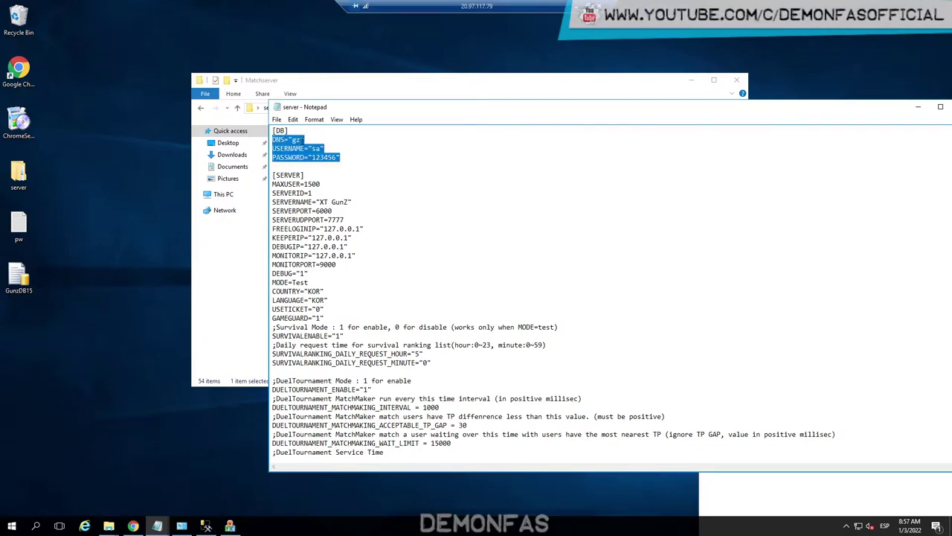
left_click(295, 140)
type("test")
left_click_drag(312, 157, 336, 156)
key("ctrl+v")
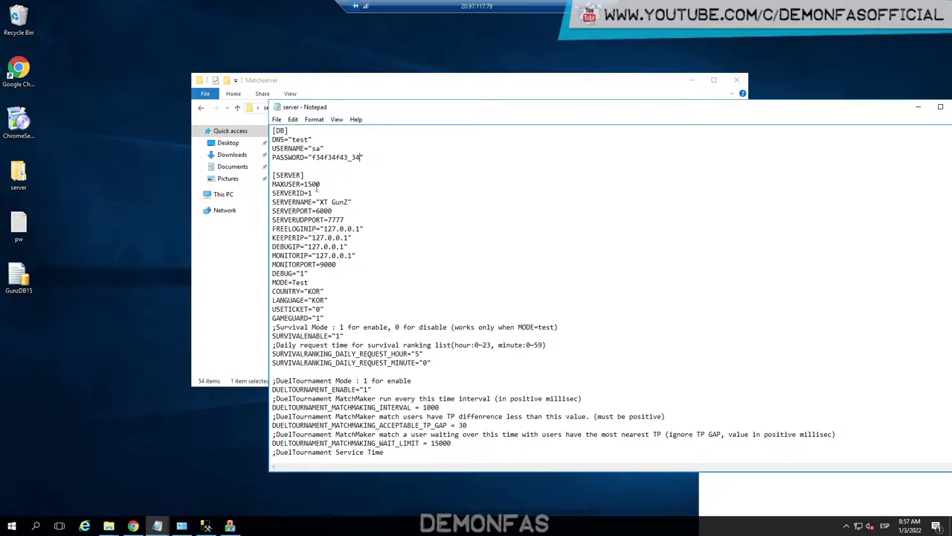
- Change SERVERNAME to Test after reviewing the MAXUSER value of 1500
left_click_drag(323, 184, 303, 184)
left_click(342, 184)
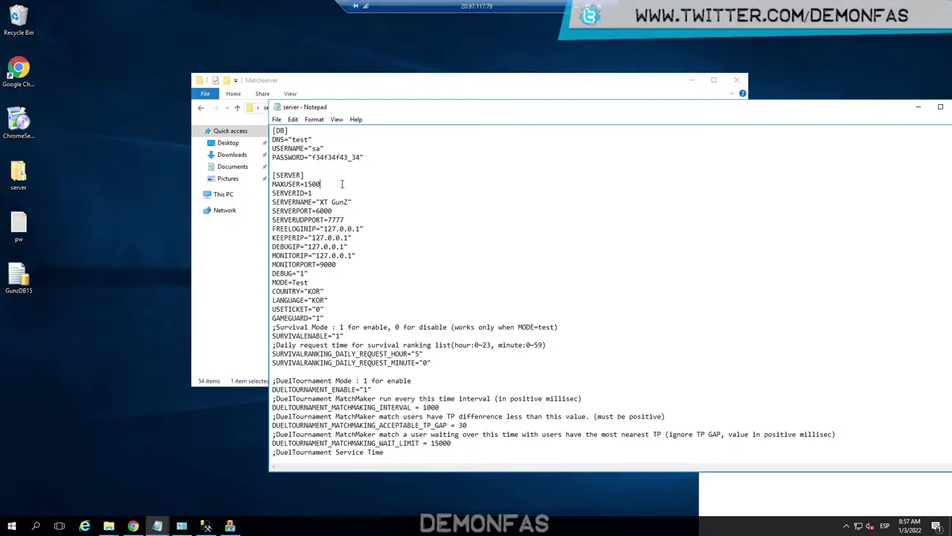
left_click_drag(339, 184, 306, 184)
left_click(342, 185)
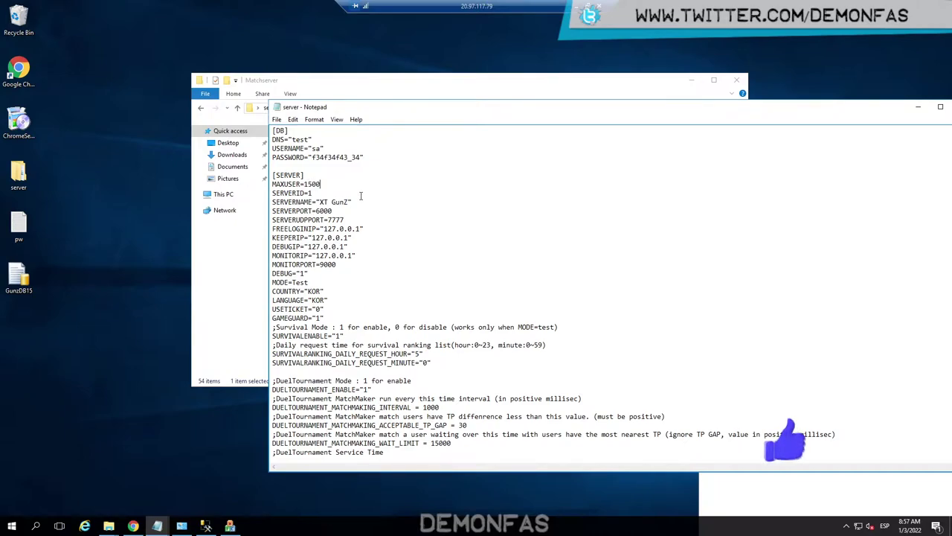
left_click_drag(350, 202, 323, 203)
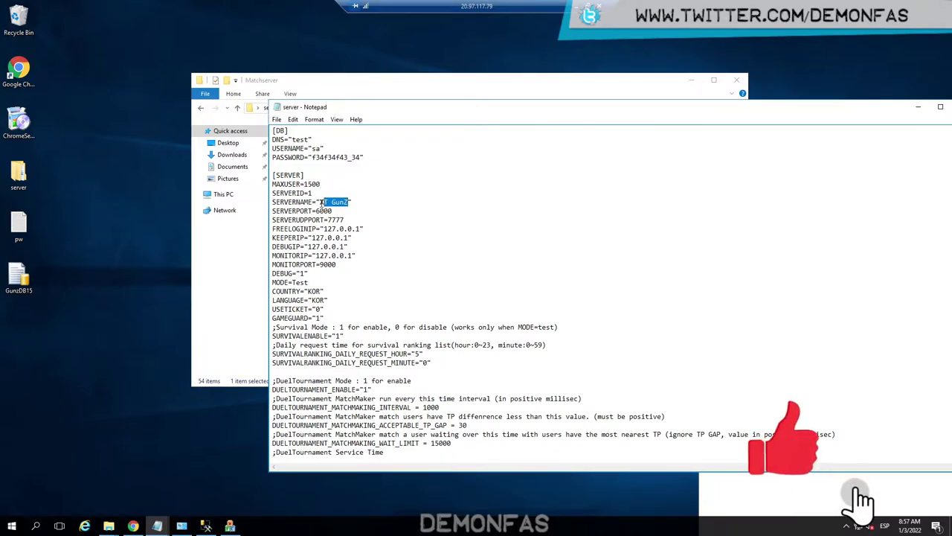
type("este")
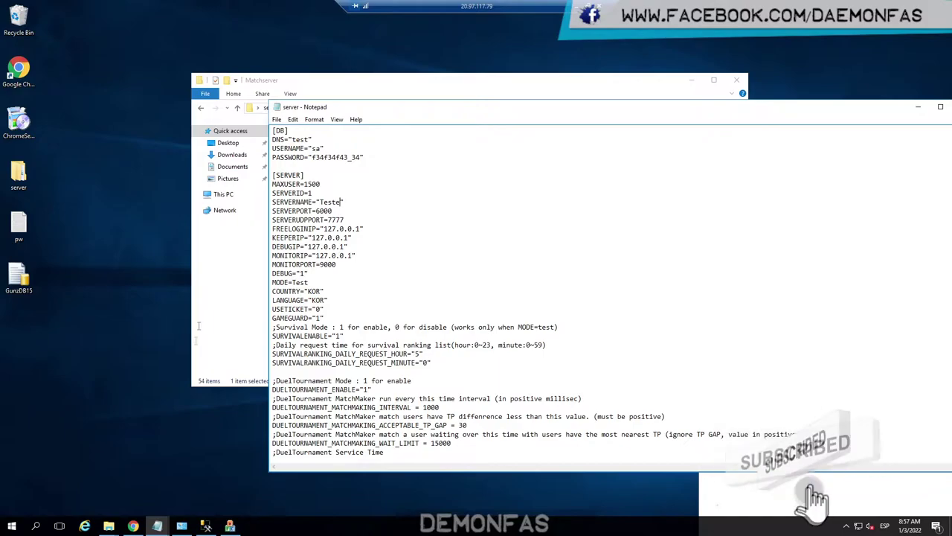
left_click(208, 526)
left_click(210, 526)
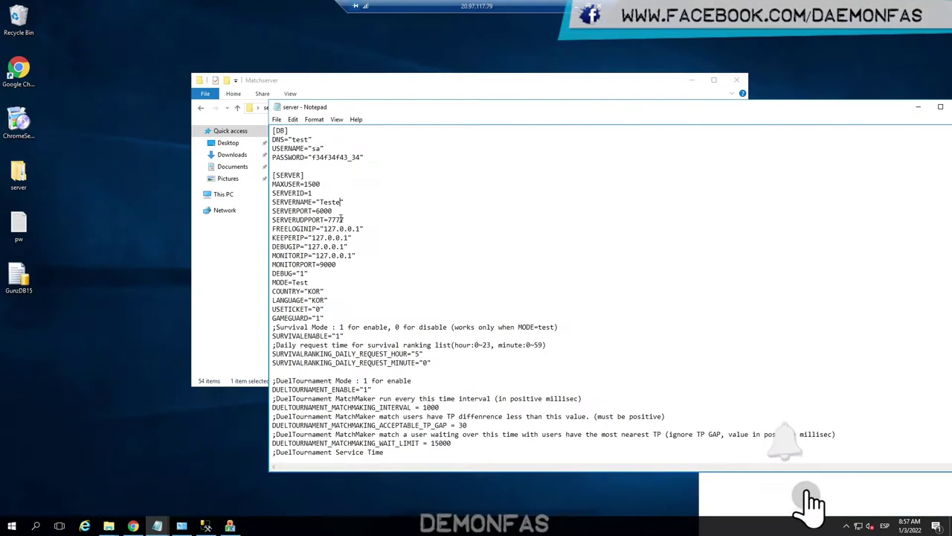
- Review the four 127.0.0.1 IP lines and SERVERPORT=6000 against the ServerStatus table
left_click_drag(283, 229, 451, 327)
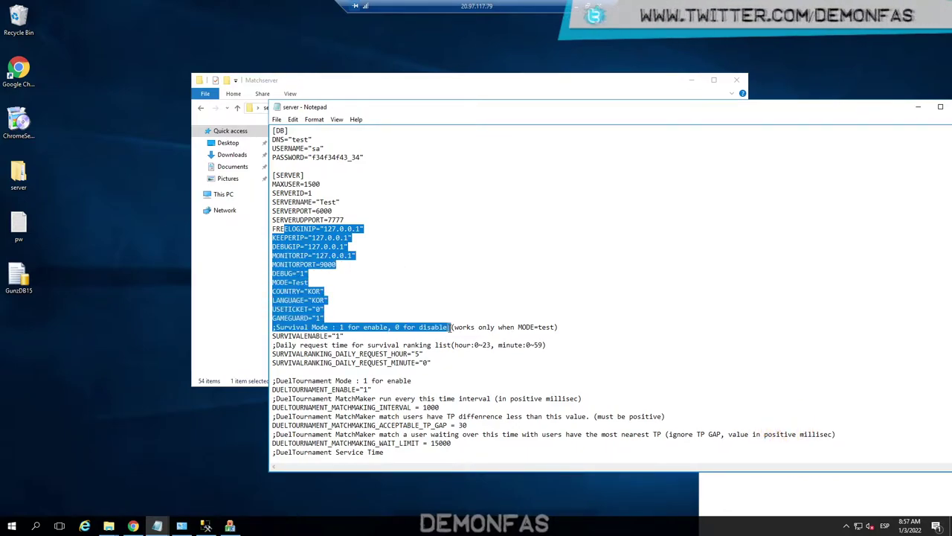
left_click(450, 326)
left_click_drag(344, 260, 283, 228)
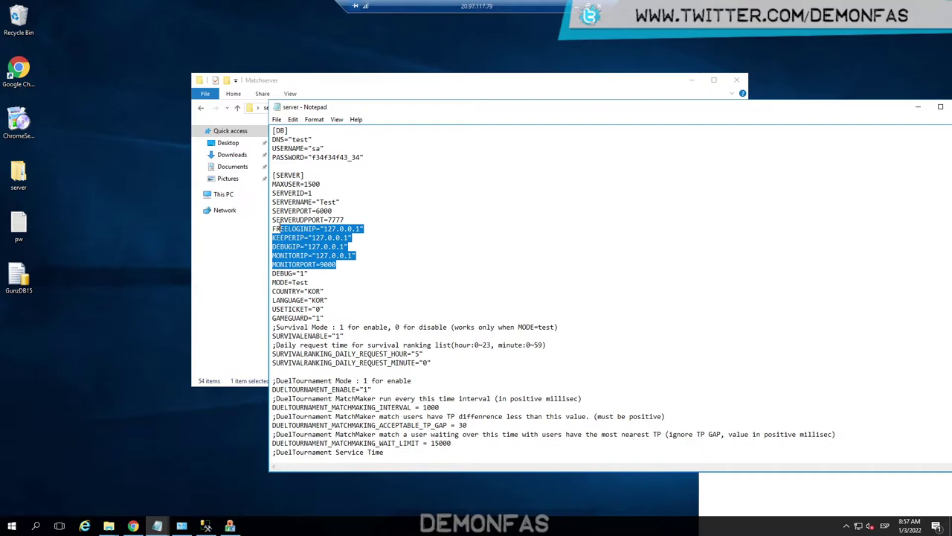
left_click(367, 255)
left_click_drag(389, 257, 266, 229)
left_click(376, 255)
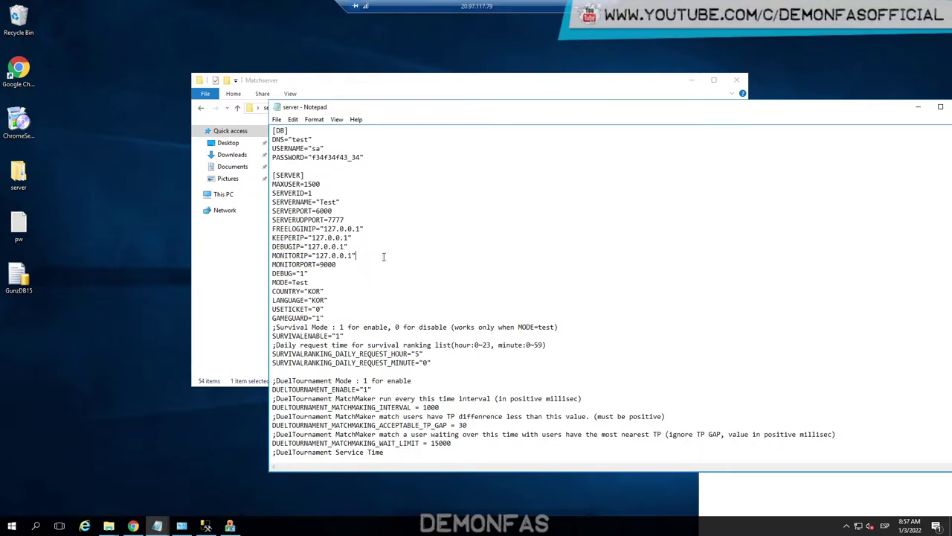
left_click_drag(385, 257, 269, 230)
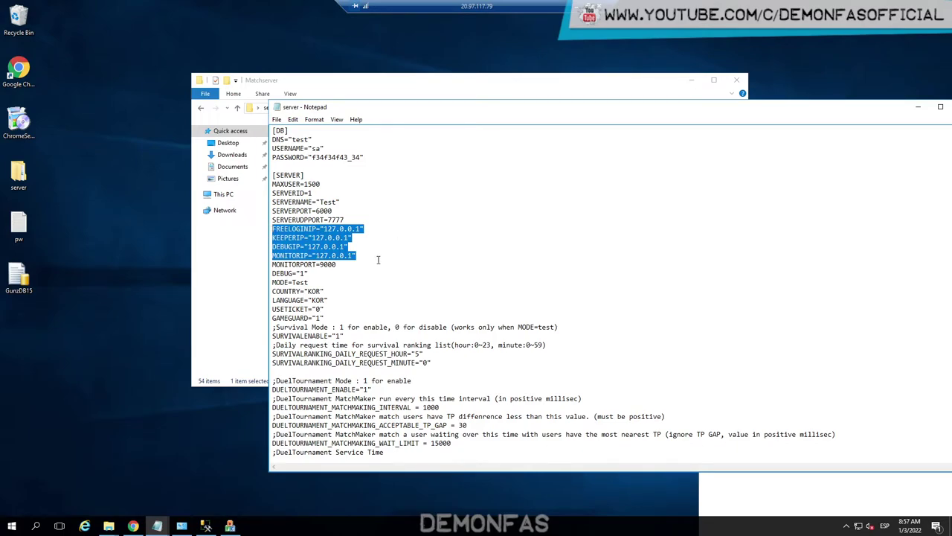
left_click(378, 259)
left_click_drag(379, 258, 240, 226)
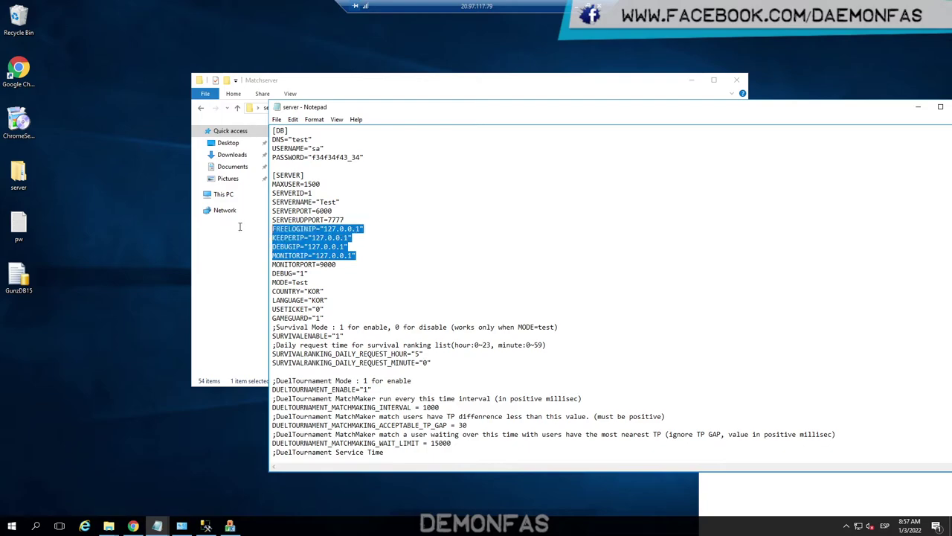
left_click(366, 281)
left_click_drag(343, 211, 263, 211)
left_click(207, 526)
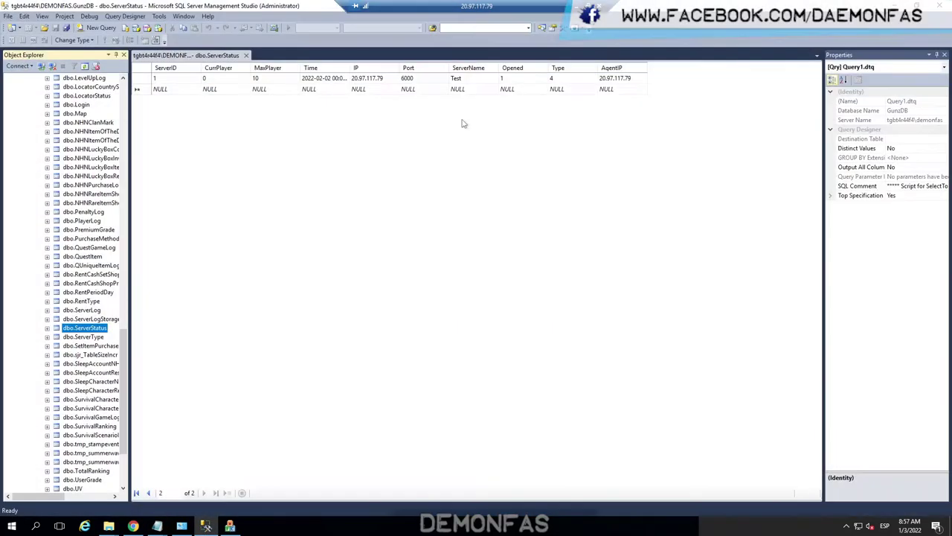
- Confirm the ServerStatus port is 6000, then close server.ini and save its changes
left_click(428, 80)
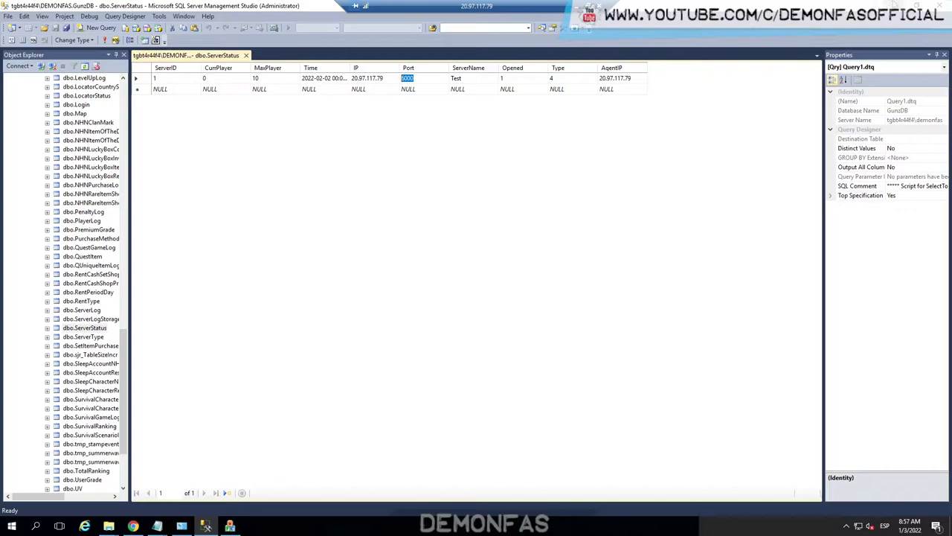
left_click(911, 5)
left_click(331, 211)
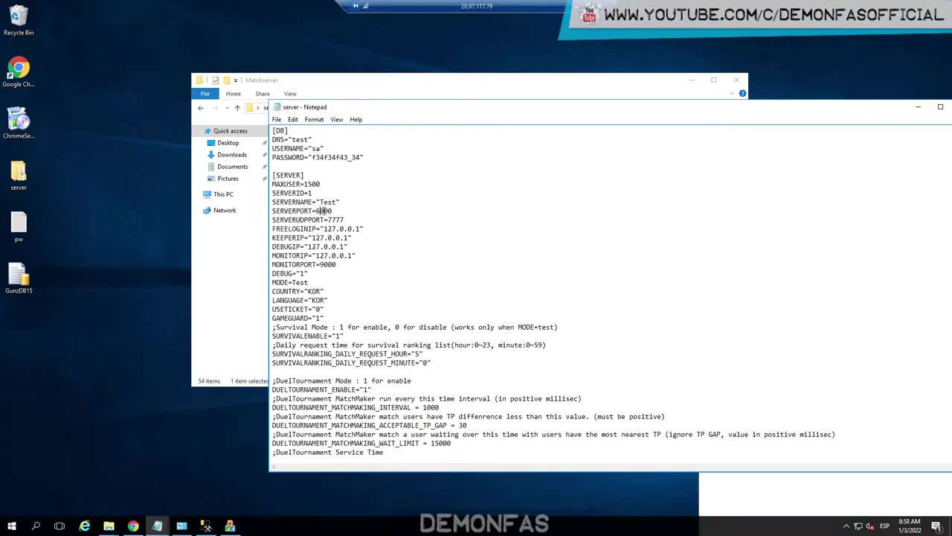
scroll(310, 134, "down", 4)
scroll(309, 134, "up", 4)
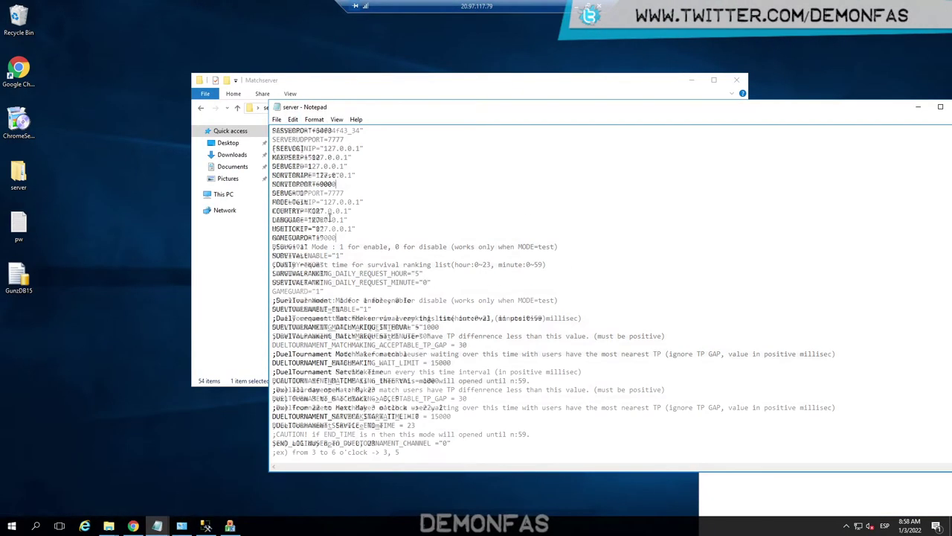
left_click(277, 108)
left_click(277, 108)
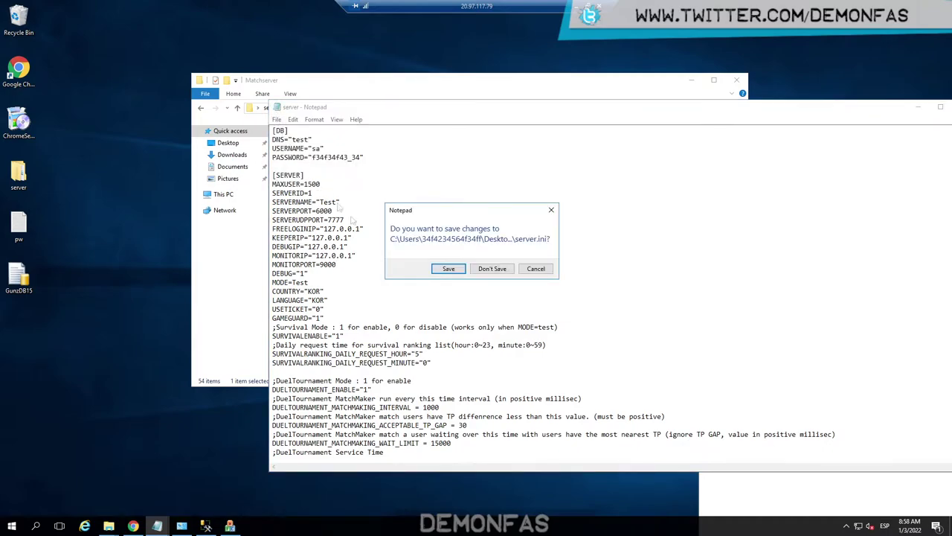
left_click(444, 269)
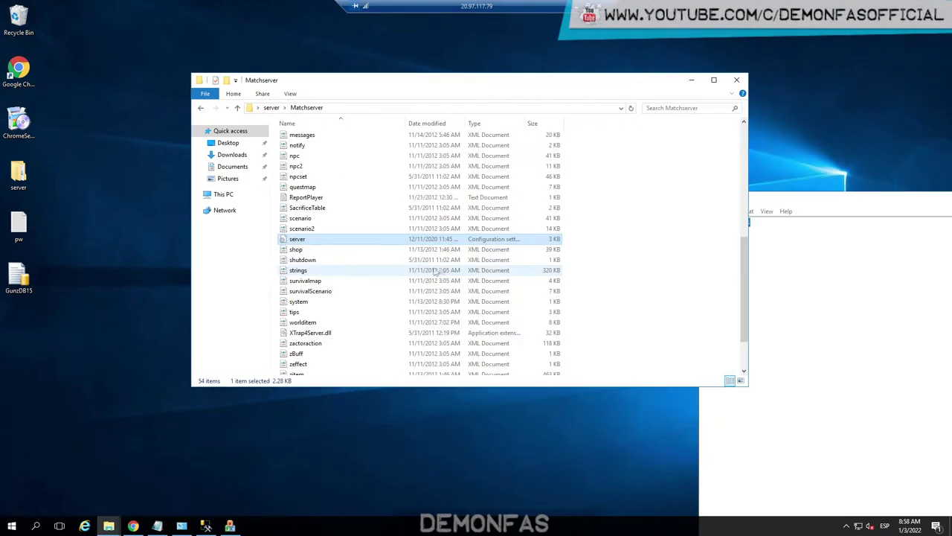
- Launch MatchServer.exe, check its log output, and minimize its window
scroll(306, 244, "up", 6)
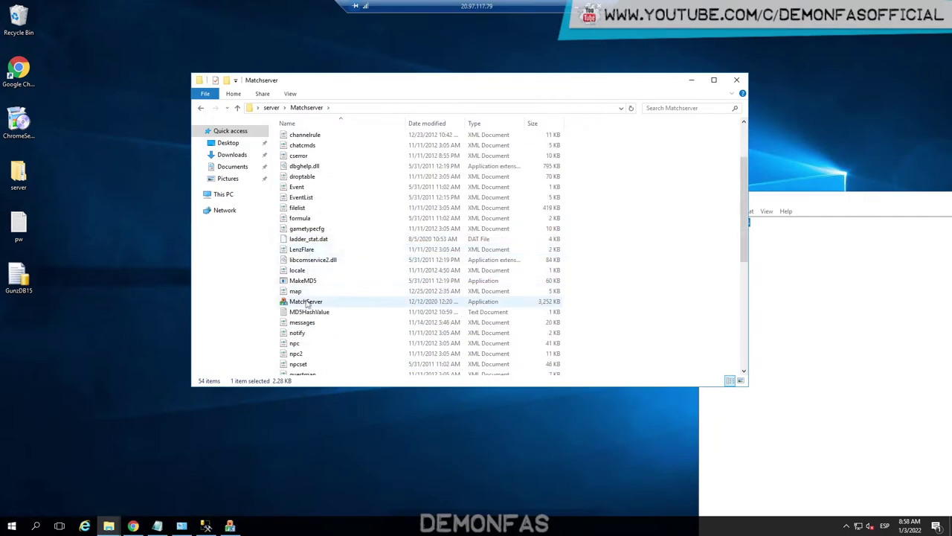
double_click(306, 301)
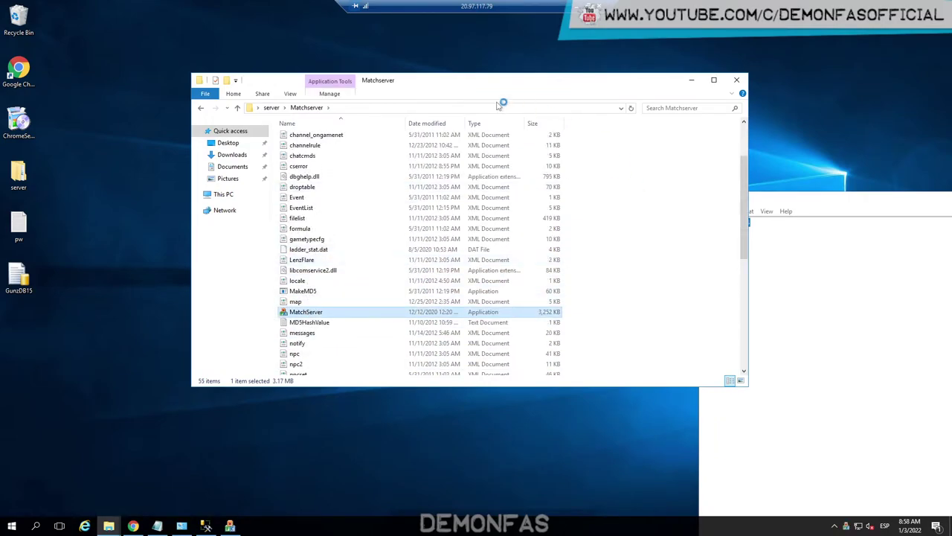
left_click_drag(549, 83, 732, 73)
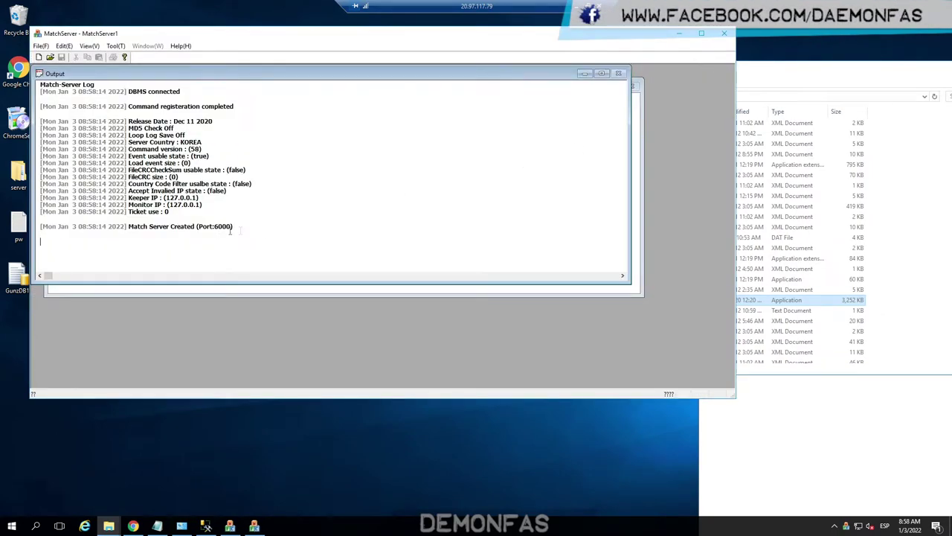
left_click_drag(235, 228, 58, 149)
left_click(678, 34)
- Go back up to the server folder and open the MatchAgent folder
left_click_drag(683, 73, 477, 56)
key("BackSpace")
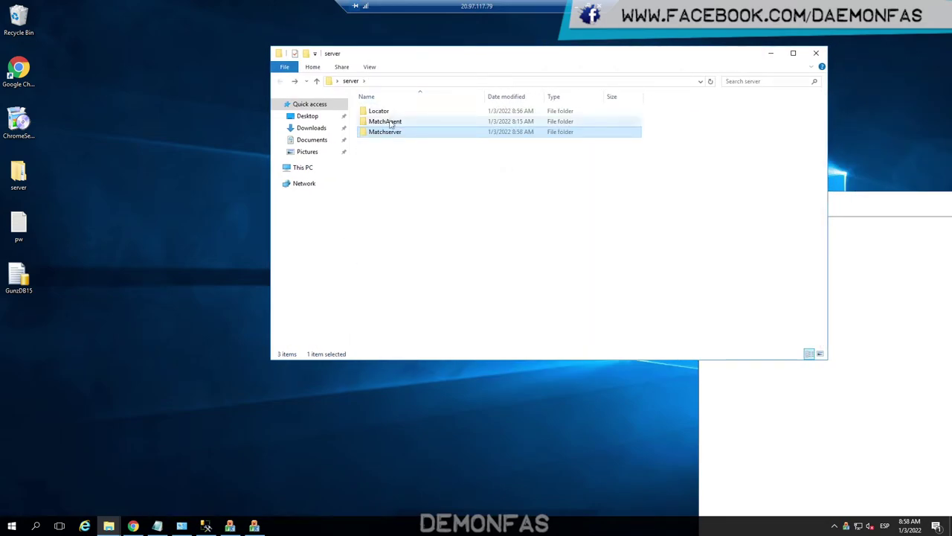
double_click(389, 122)
- Edit AgentConfig in Notepad, replacing ADDRESS ip 85.150.1.232 with 20.97.117.79
right_click(388, 112)
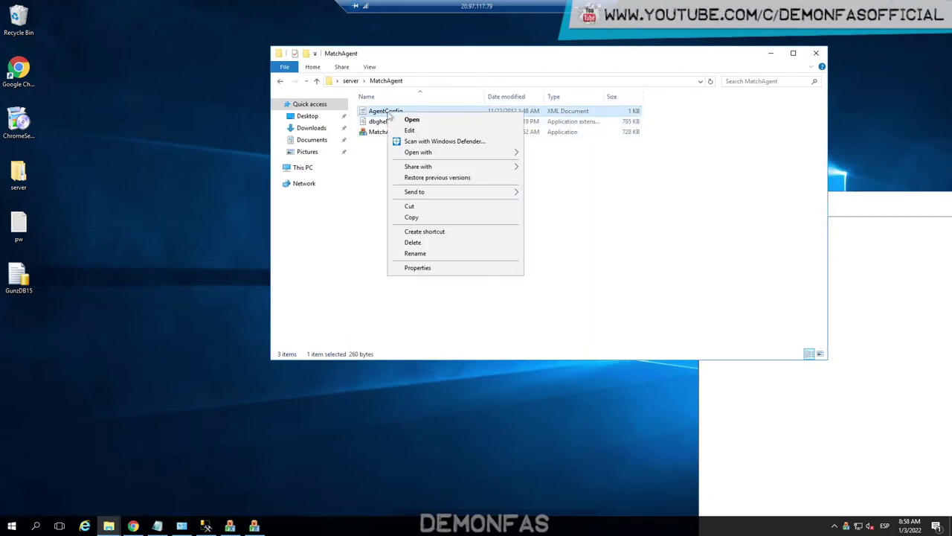
left_click(410, 131)
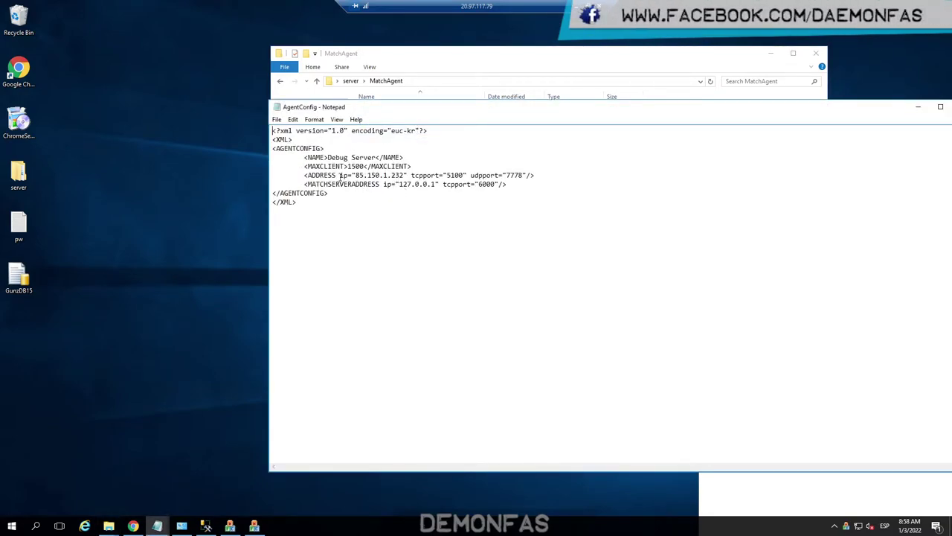
left_click_drag(305, 175, 534, 175)
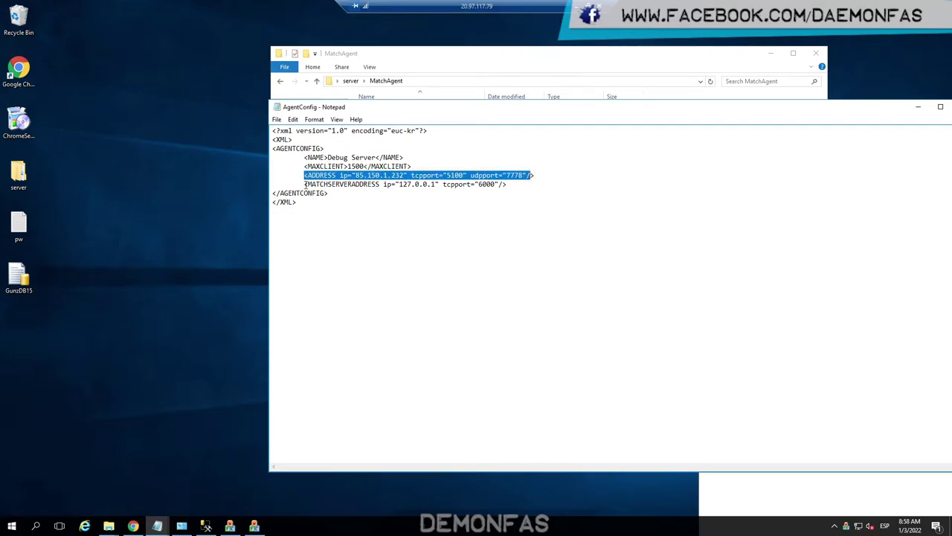
left_click_drag(305, 183, 527, 182)
left_click(546, 182)
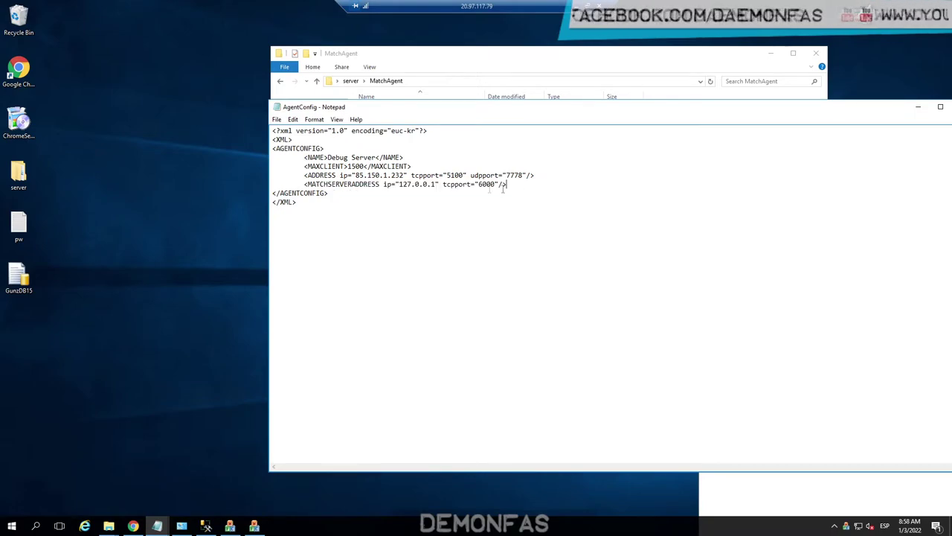
left_click_drag(306, 184, 437, 179)
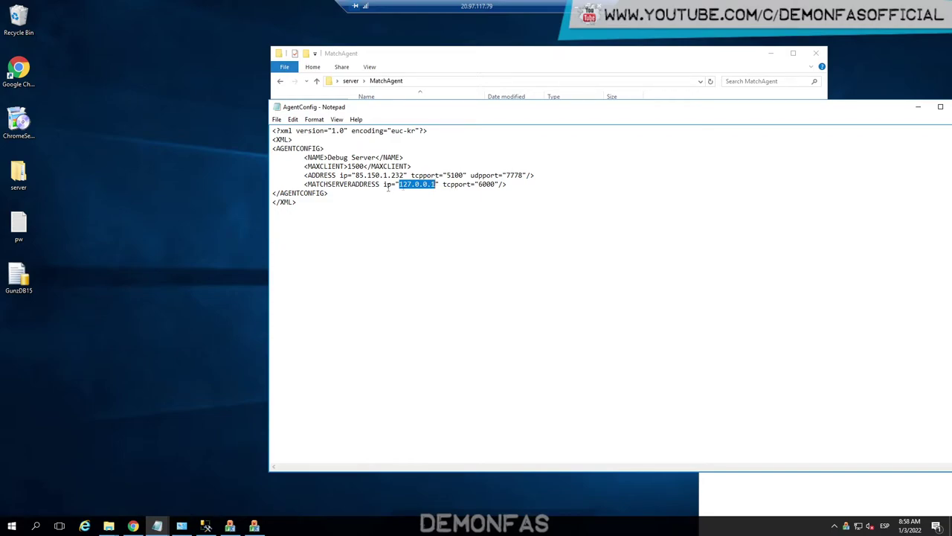
left_click_drag(405, 176, 356, 176)
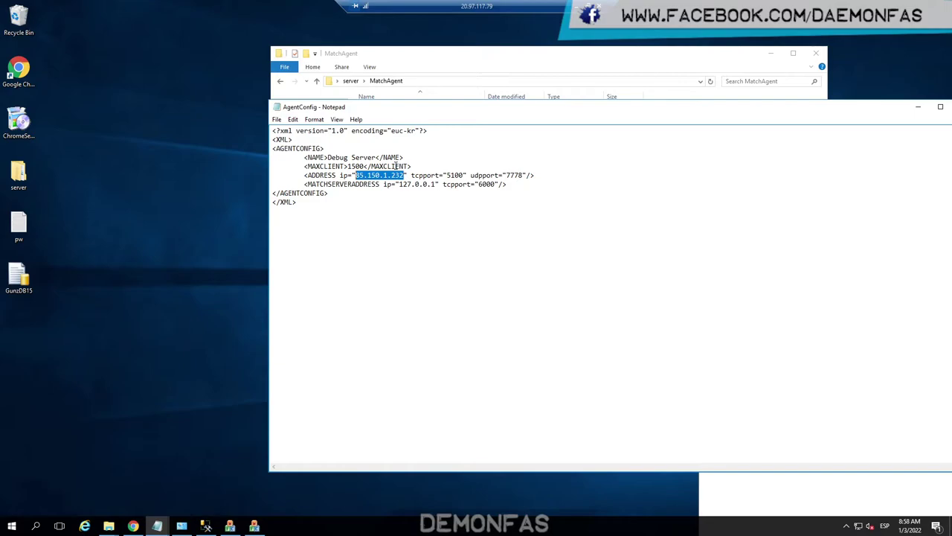
left_click_drag(399, 184, 438, 188)
left_click(402, 185)
key("Right")
key("Right")
key("Right")
key("Right")
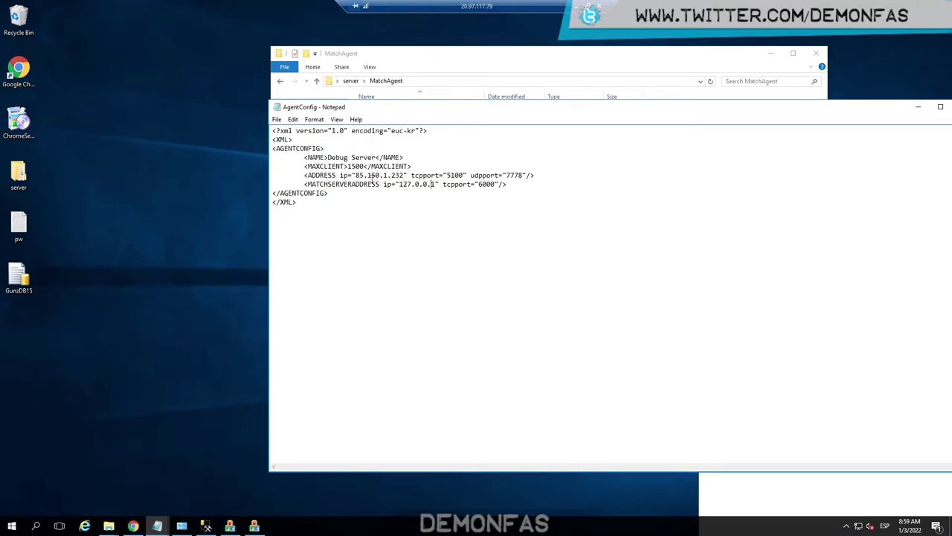
left_click_drag(357, 176, 405, 176)
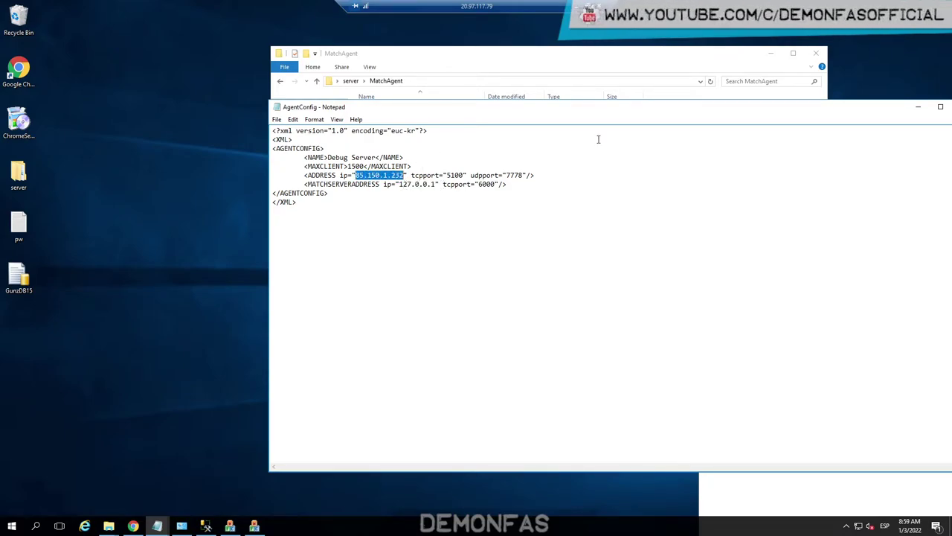
type("20.")
type("97")
type(".117.")
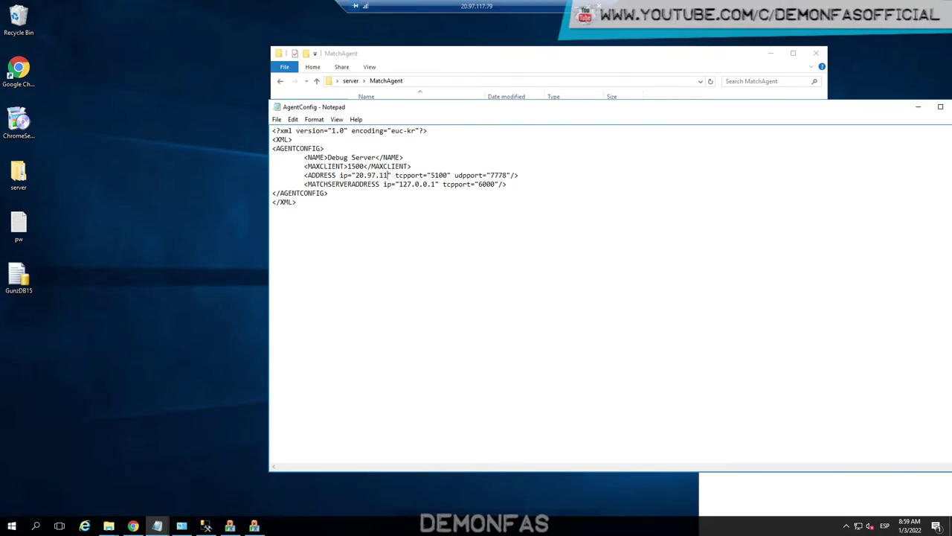
type("79")
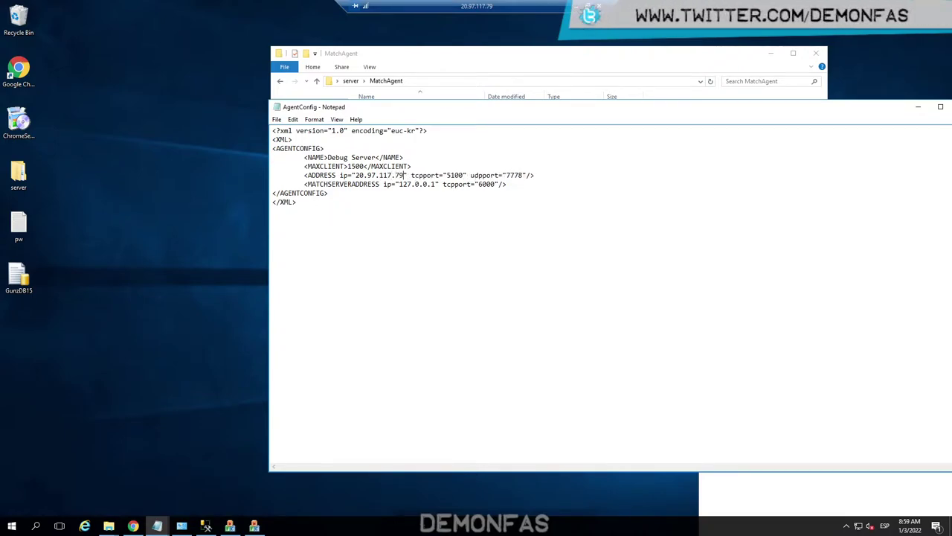
- Save AgentConfig and exit Notepad
left_click(277, 119)
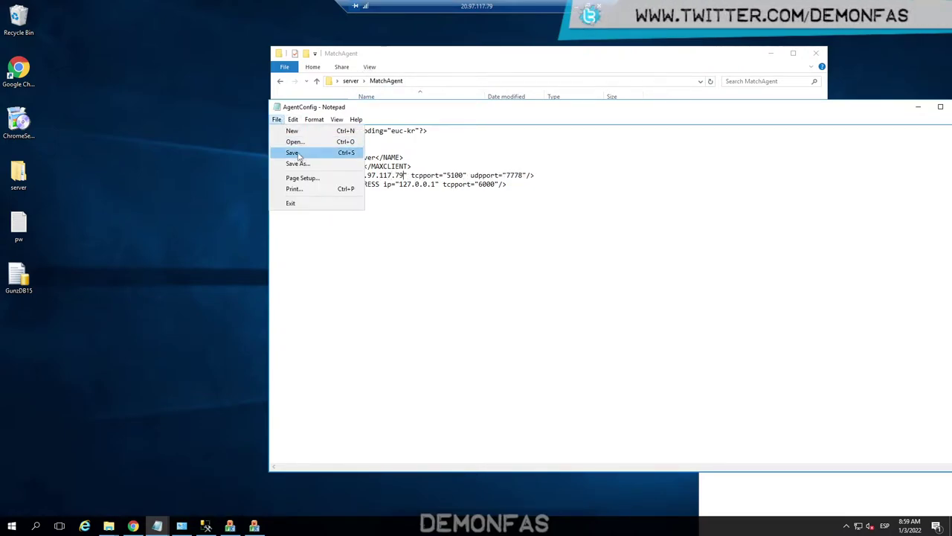
left_click(294, 153)
left_click(277, 119)
left_click(291, 181)
- Launch MatchAgent.exe, review the matchserver address in its log, and minimize it
double_click(378, 132)
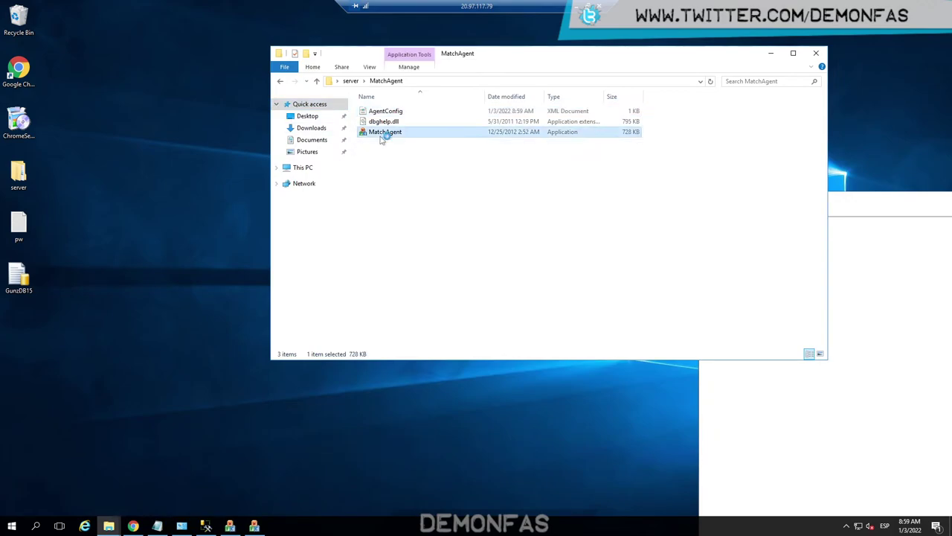
key("ctrl+a")
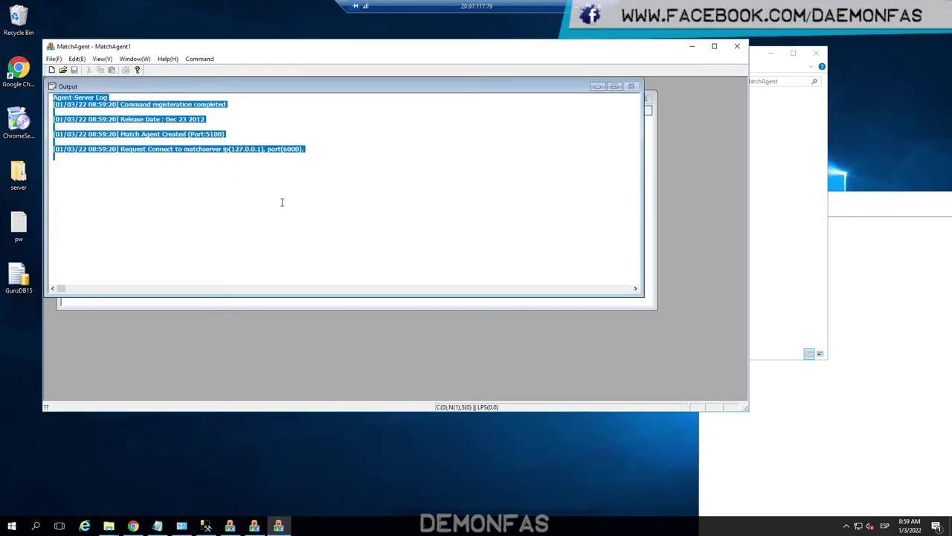
left_click_drag(232, 148, 261, 148)
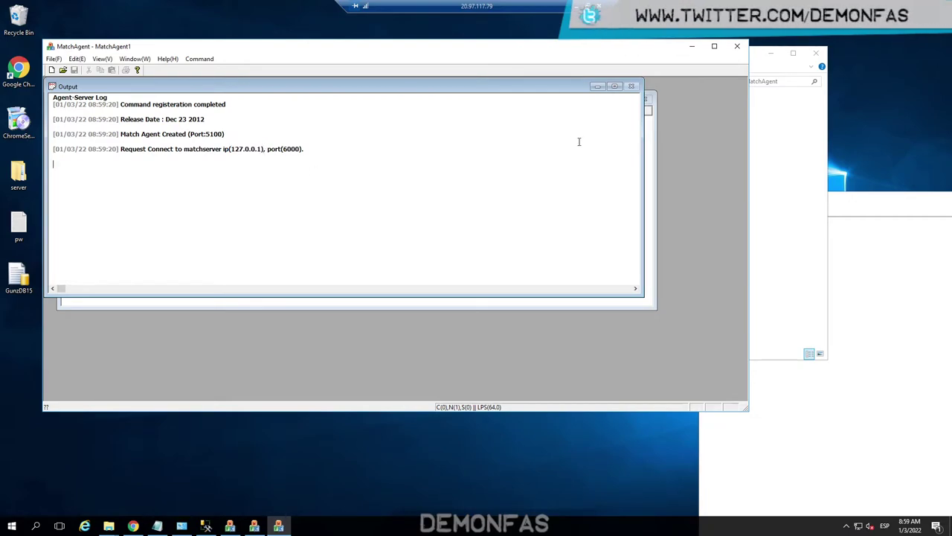
left_click(699, 49)
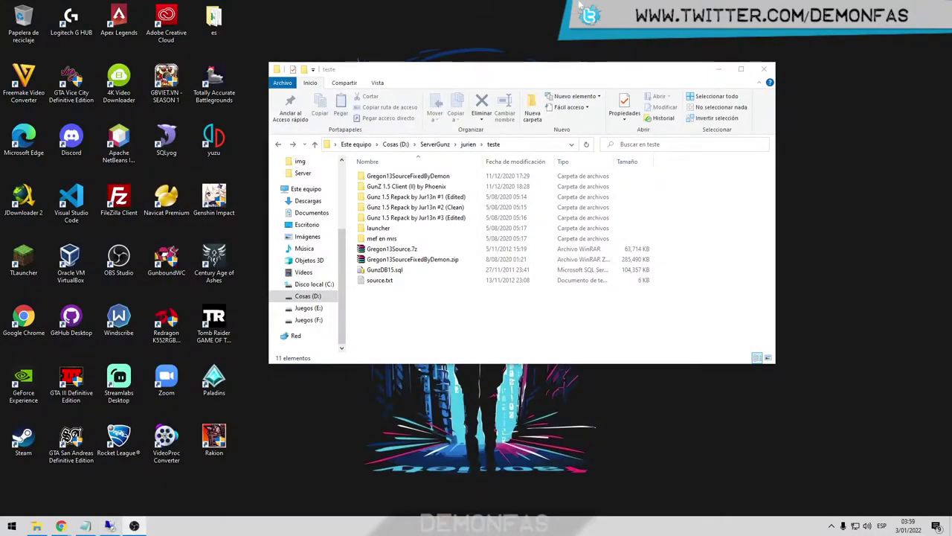
double_click(439, 217)
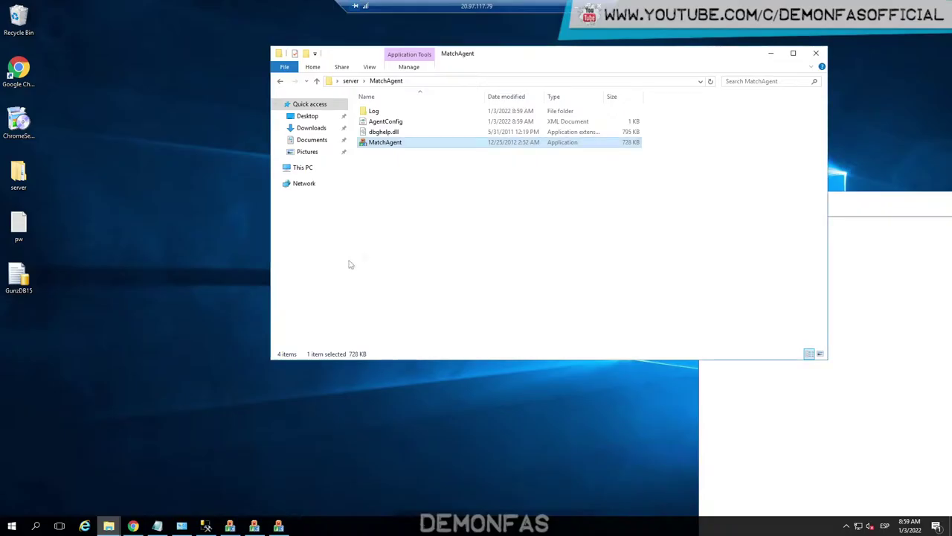
- Search 'firwa' to open Windows Firewall, then open its Advanced settings
left_click(771, 53)
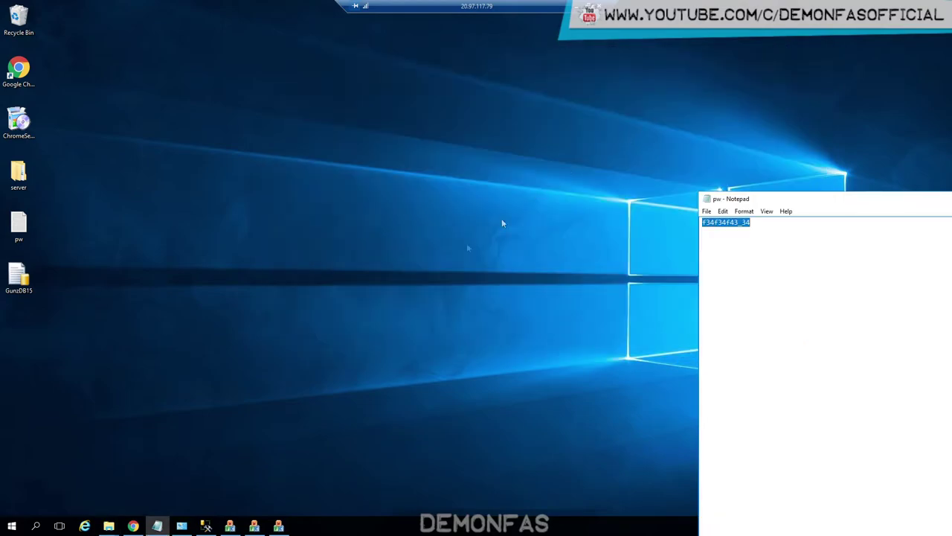
key("super")
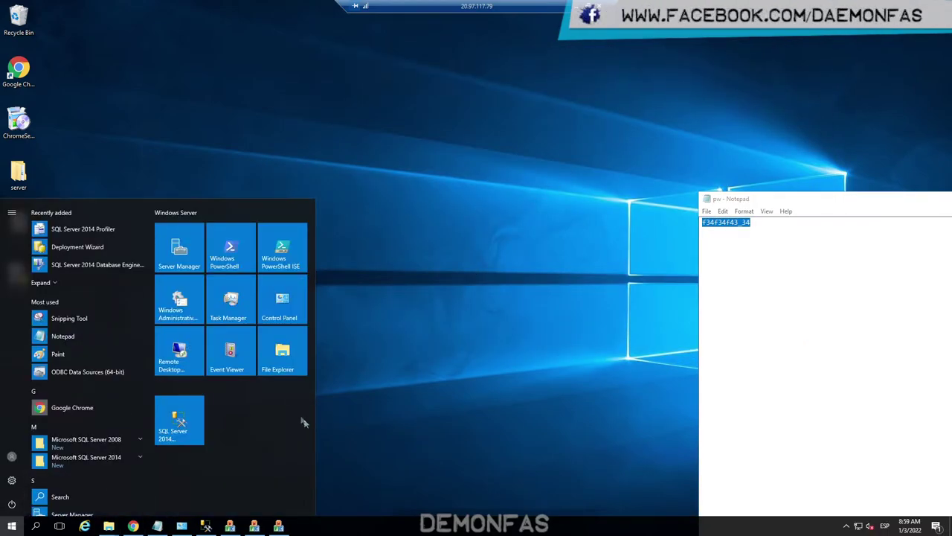
type("firwa")
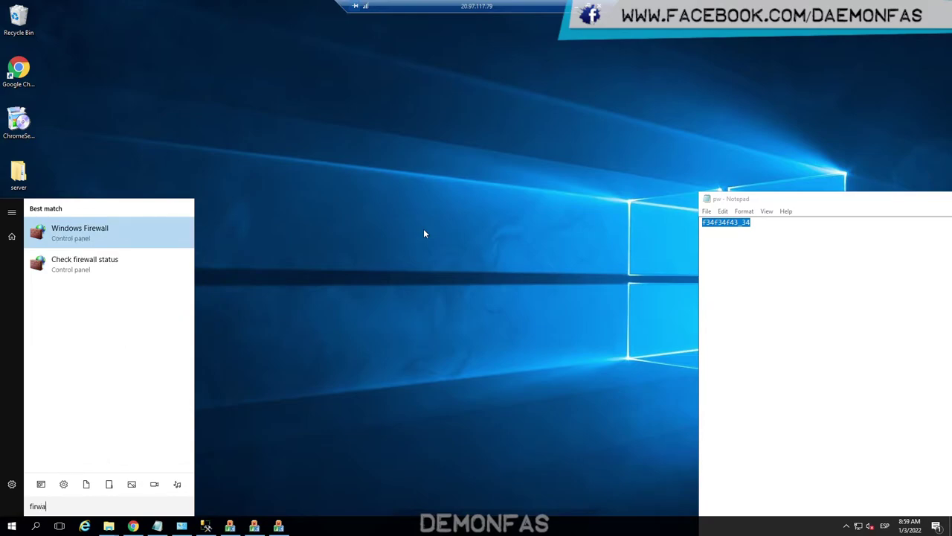
key("Return")
left_click_drag(302, 125, 430, 92)
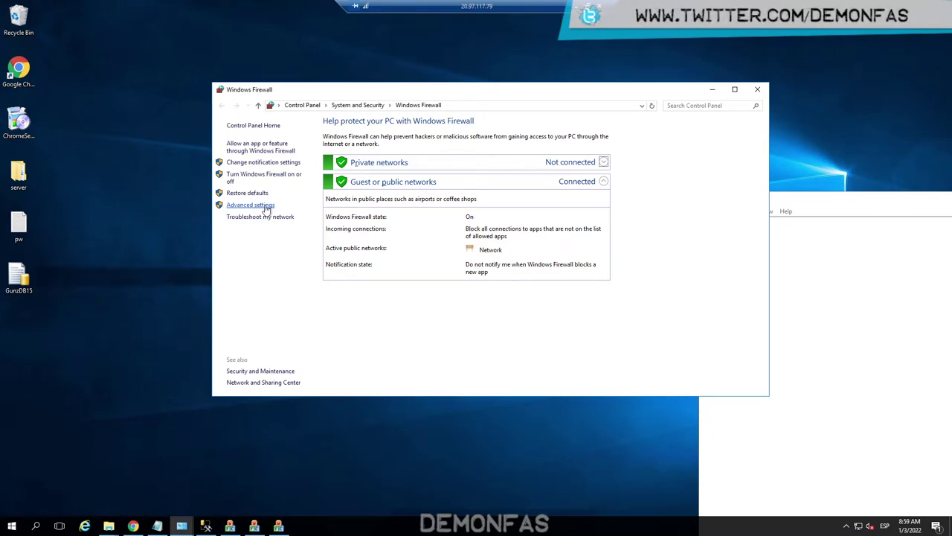
left_click(265, 206)
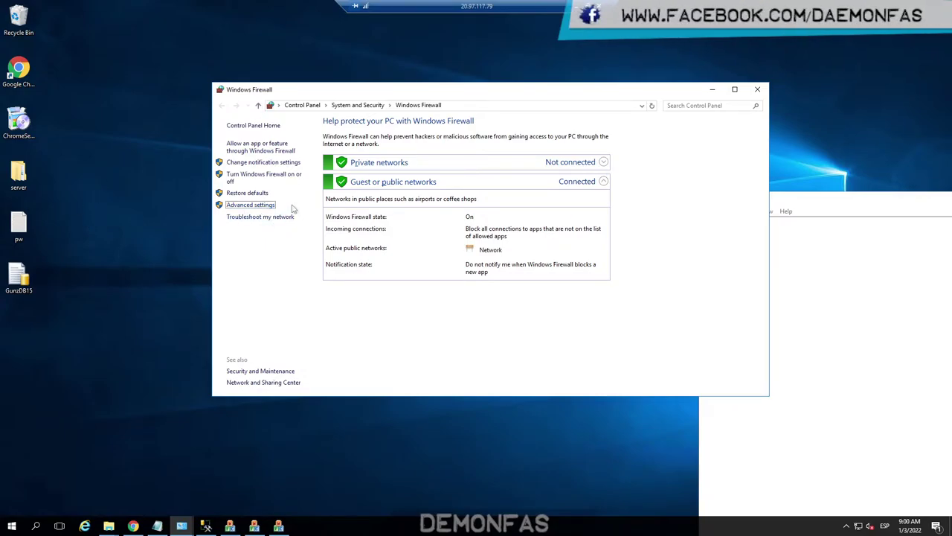
left_click_drag(188, 20, 616, 47)
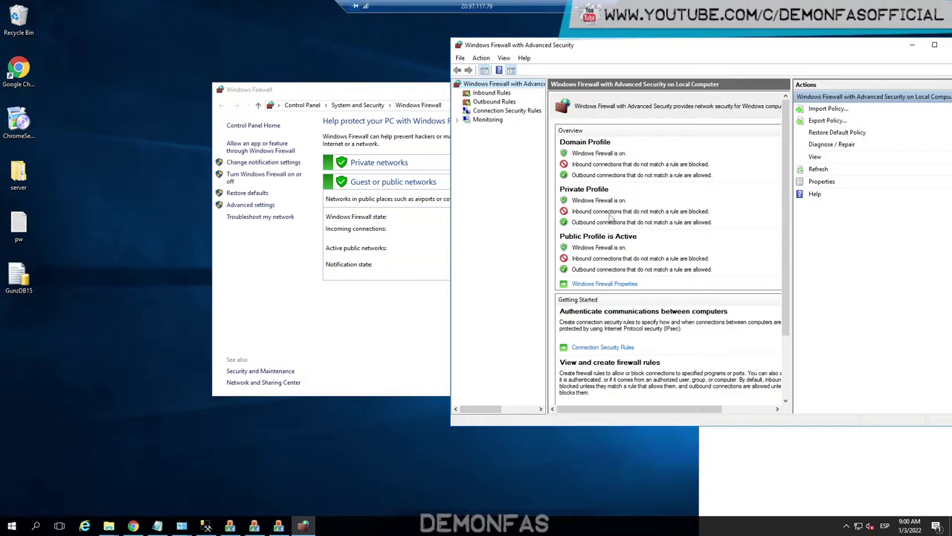
- Start a new Port-type inbound rule and advance to Protocol and Ports
left_click(488, 95)
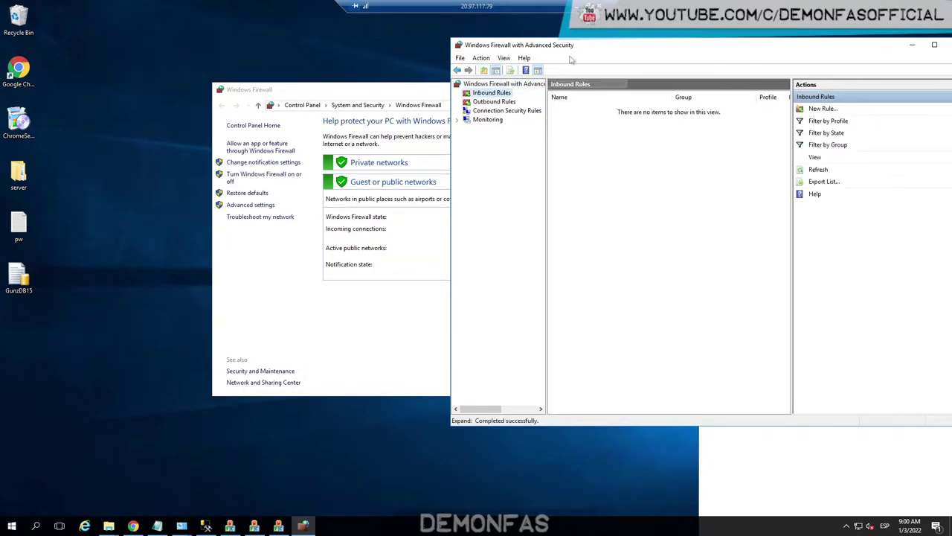
left_click_drag(591, 49, 415, 39)
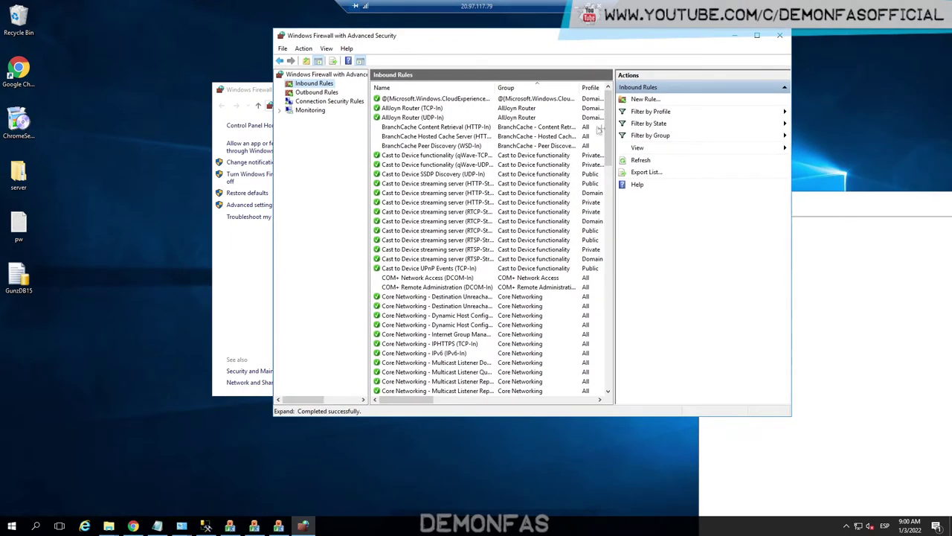
left_click(645, 99)
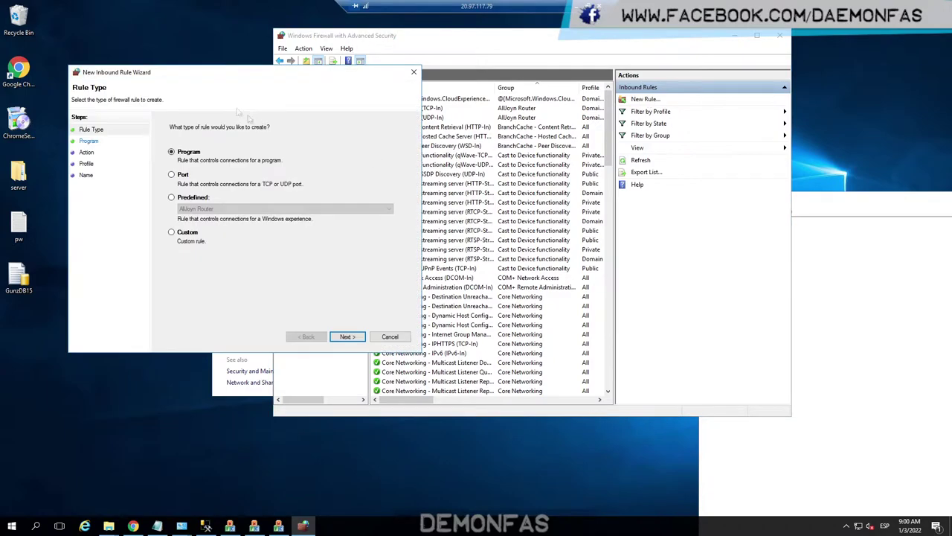
left_click_drag(203, 73, 574, 85)
left_click(542, 188)
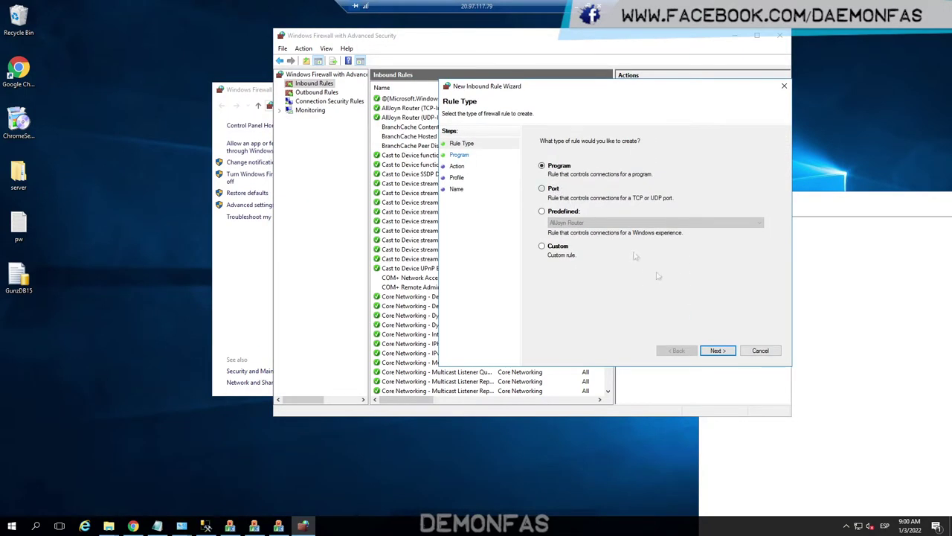
left_click(717, 350)
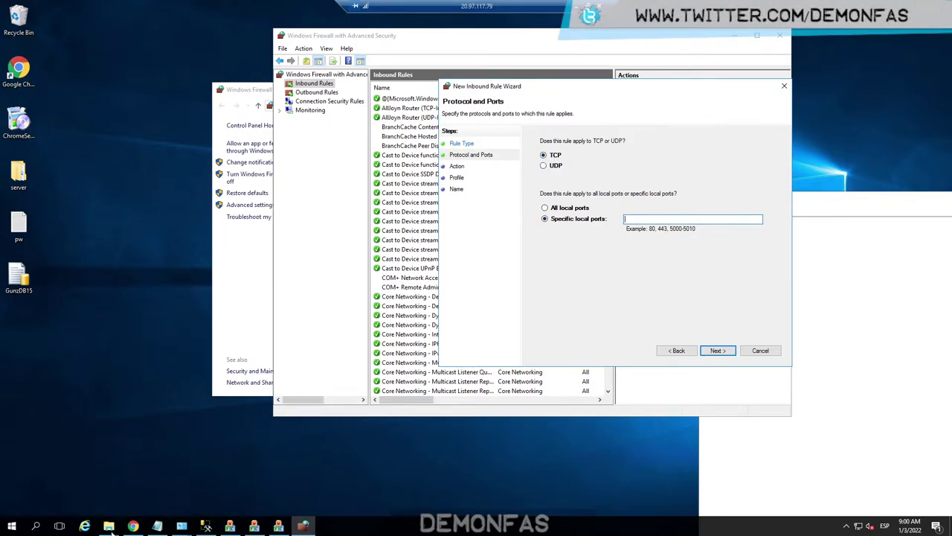
- Bring the MatchAgent folder window forward from the taskbar
left_click(109, 528)
left_click(156, 494)
left_click_drag(437, 61, 253, 51)
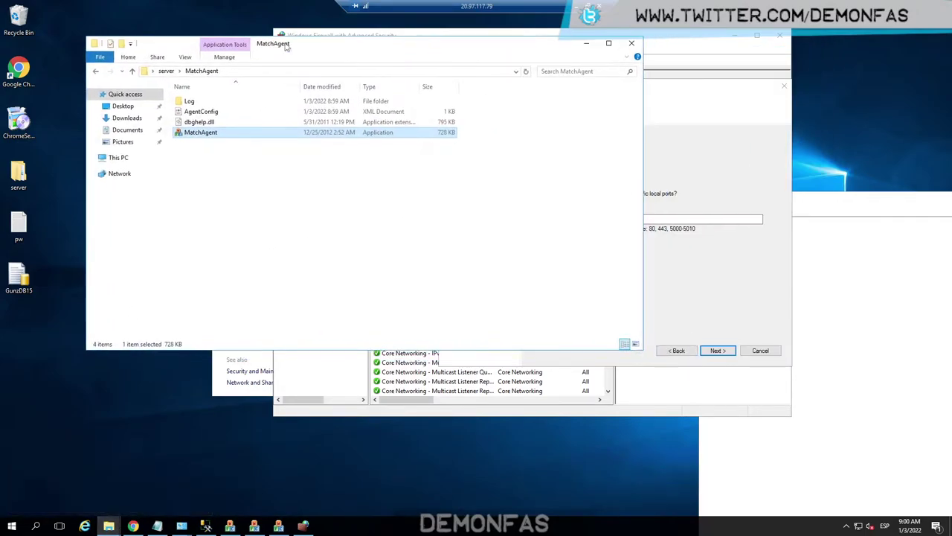
- Reopen AgentConfig in Notepad for editing
right_click(206, 112)
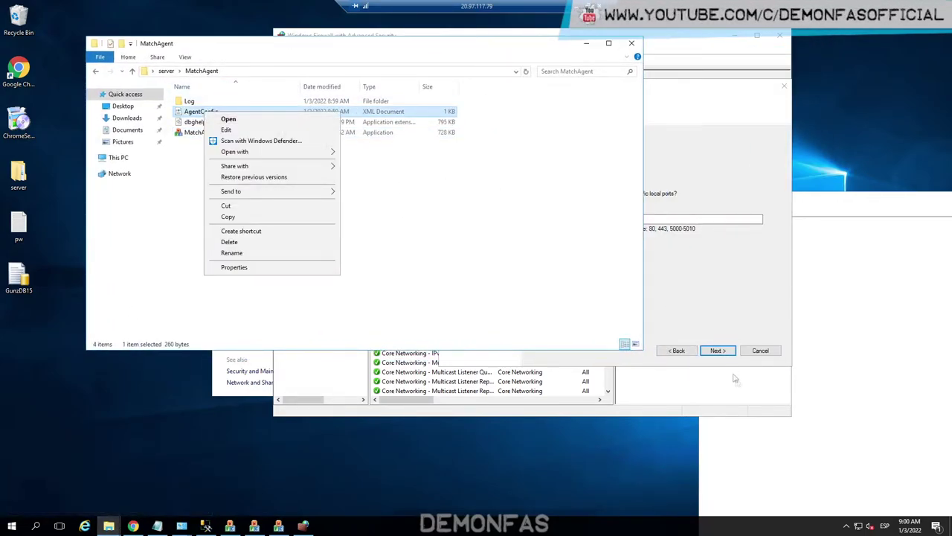
key("alt+Tab")
left_click(235, 112)
right_click(198, 113)
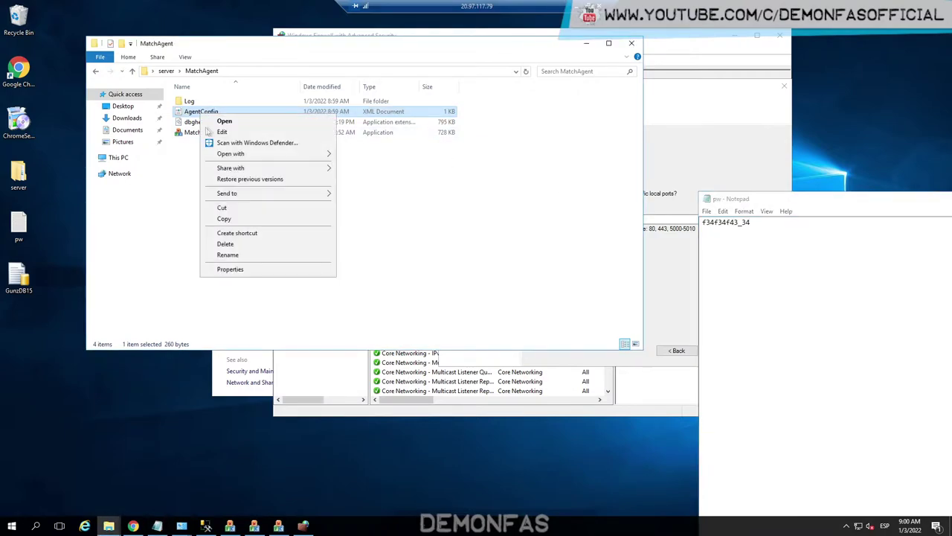
left_click(223, 134)
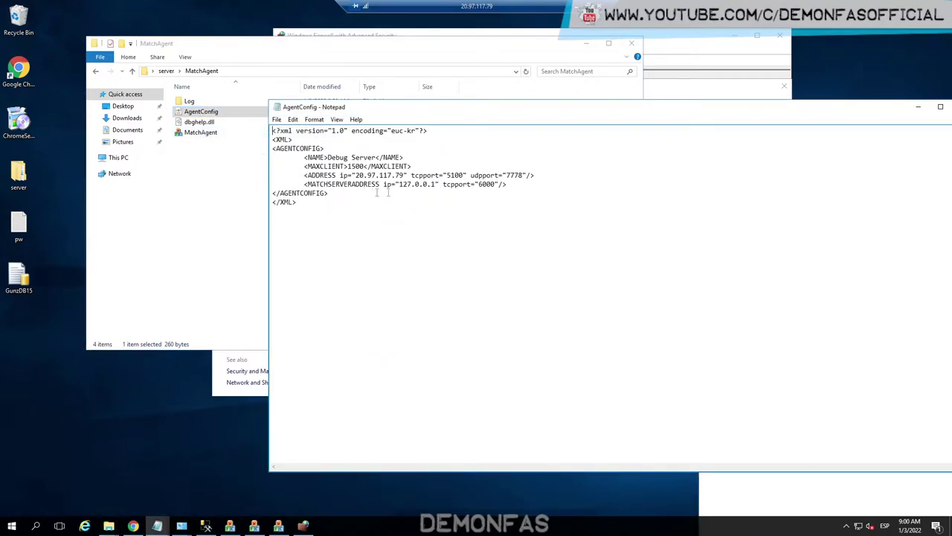
- Check the TCP 5100, UDP 7778 and matchserver 6000 ports, then return to the server folder
left_click_drag(436, 177, 446, 176)
left_click(417, 176)
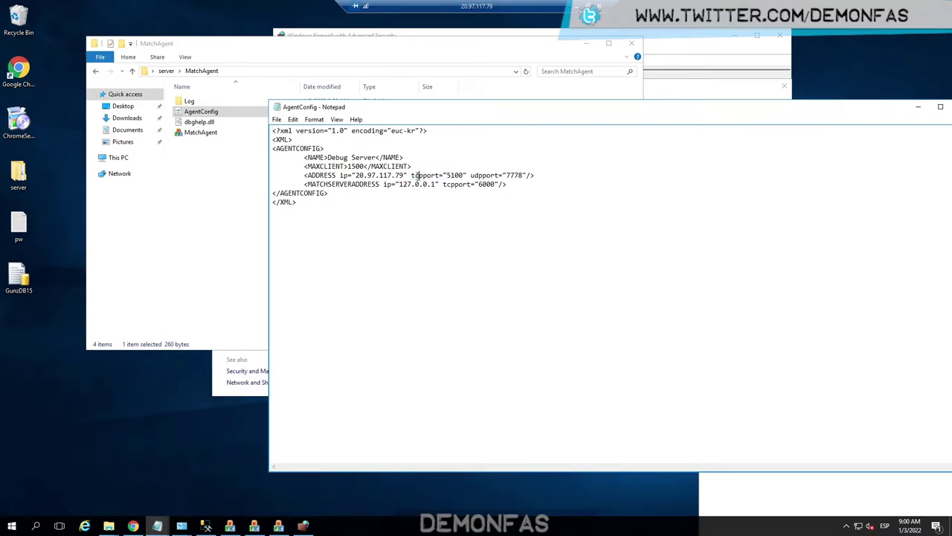
left_click_drag(471, 176, 506, 176)
key("End")
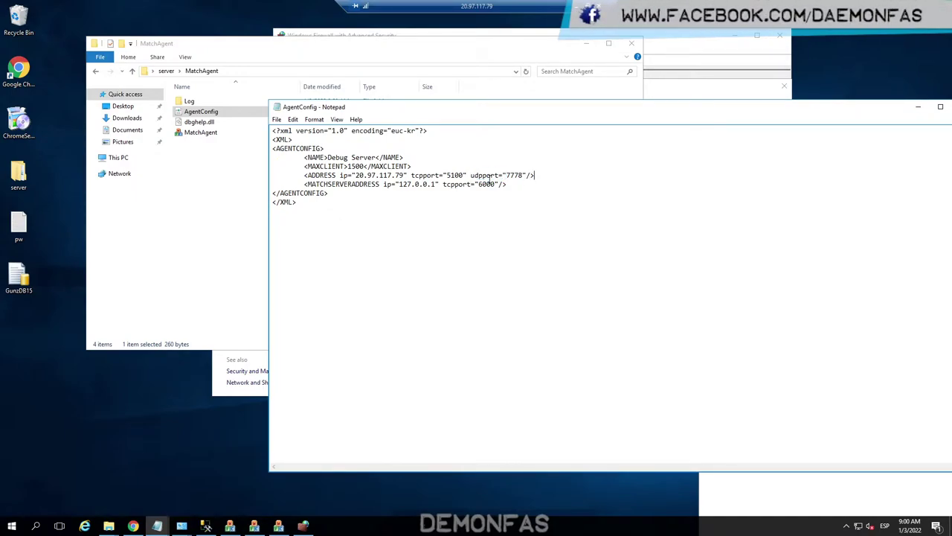
left_click_drag(427, 175, 465, 173)
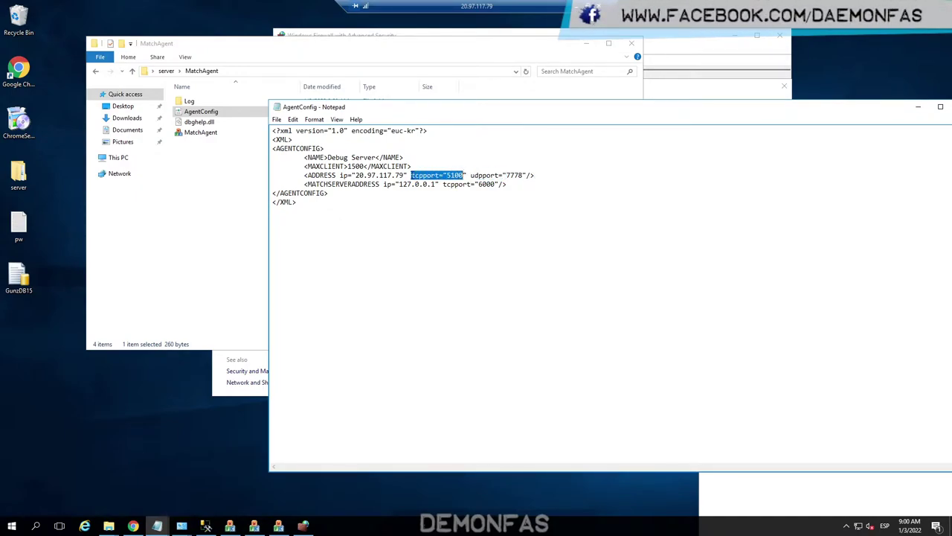
left_click(411, 175)
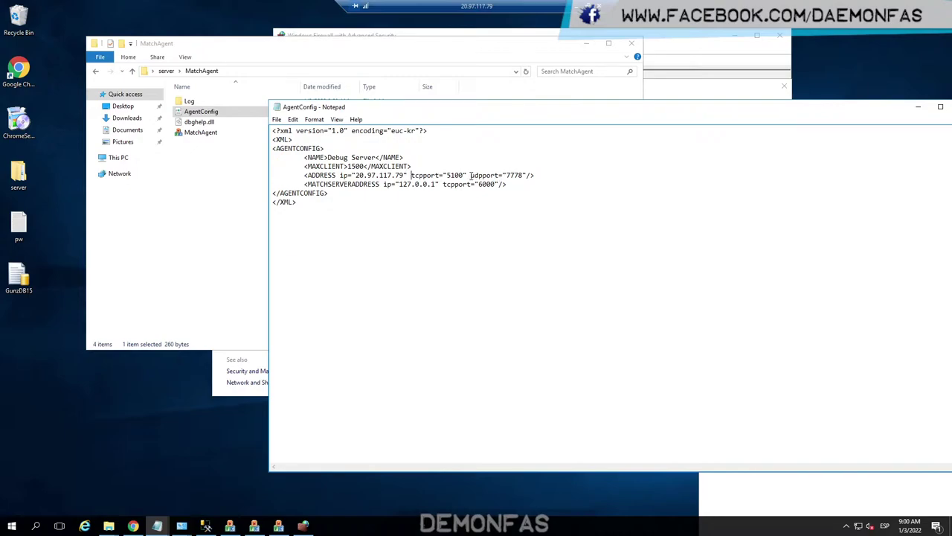
left_click_drag(470, 175, 437, 184)
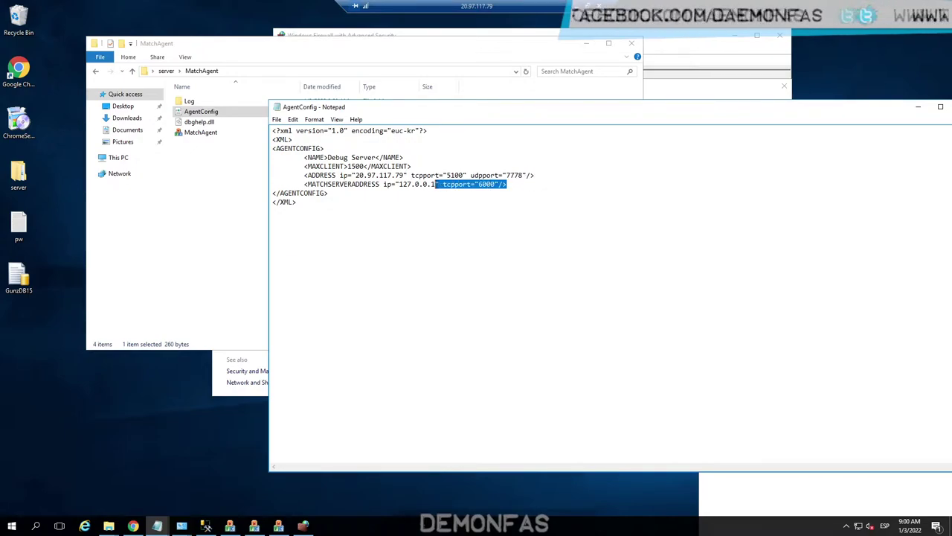
left_click(217, 155)
key("BackSpace")
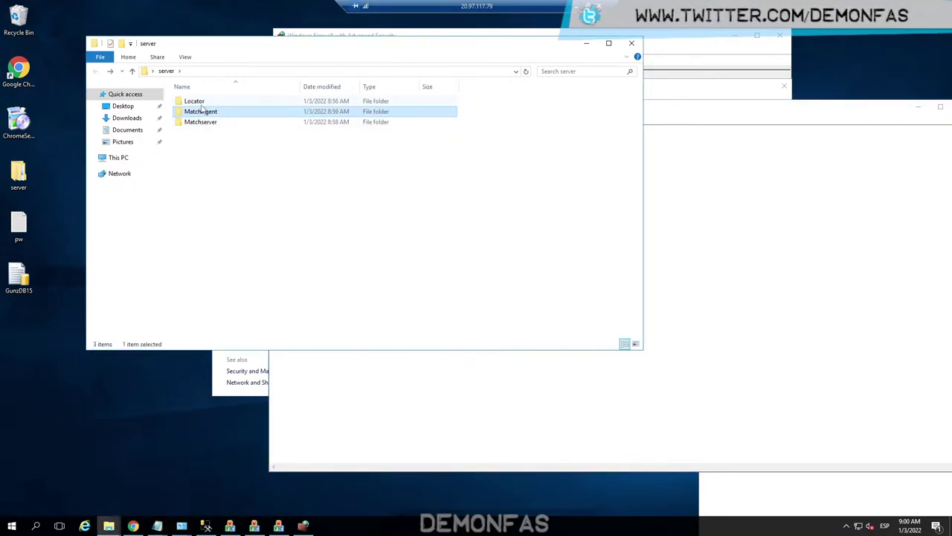
- Open the Locator folder's config file and confirm its network PORT is 8900
double_click(194, 101)
double_click(194, 132)
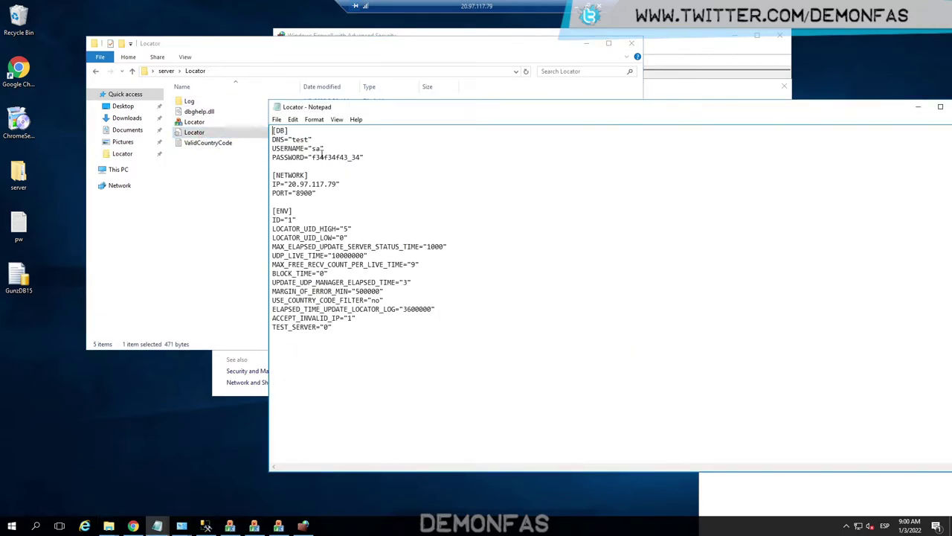
left_click_drag(320, 140, 249, 195)
left_click(359, 184)
left_click(337, 198)
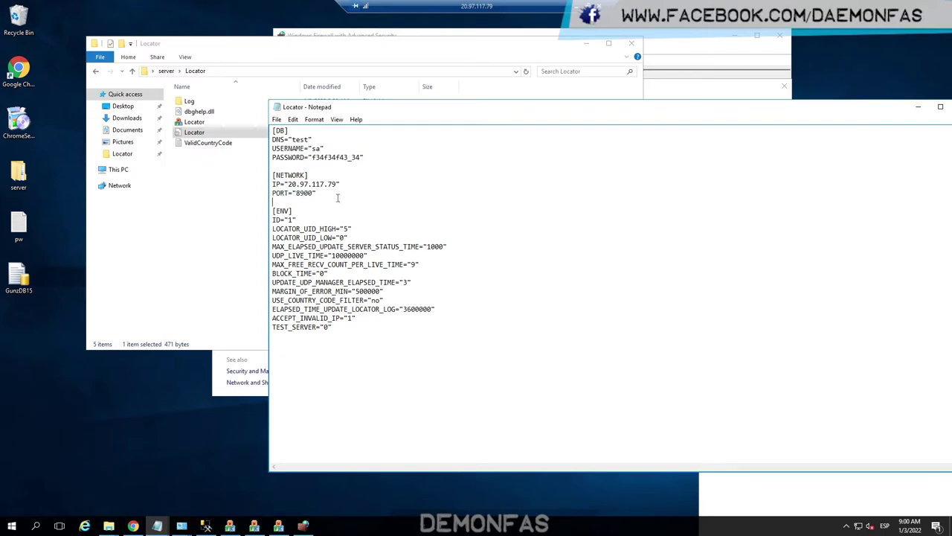
left_click_drag(314, 194, 298, 194)
left_click(316, 194)
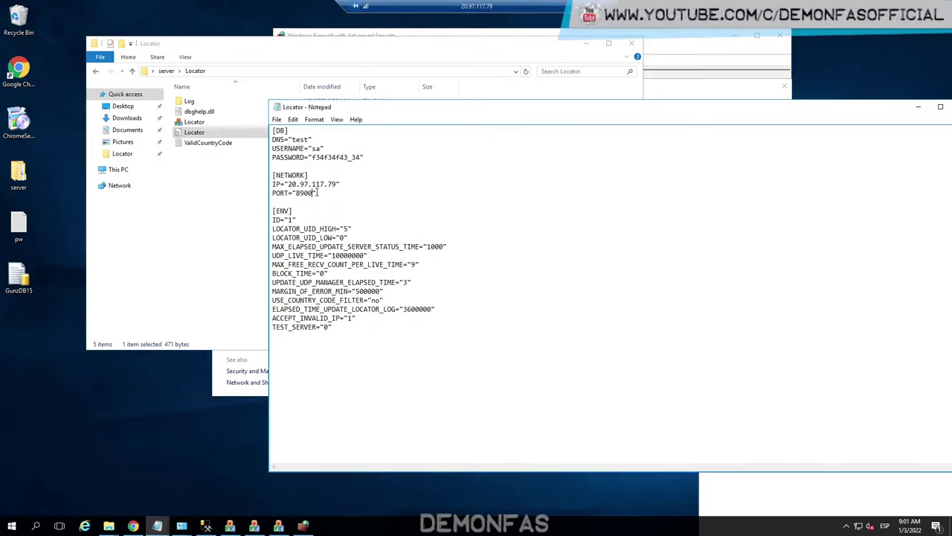
double_click(304, 194)
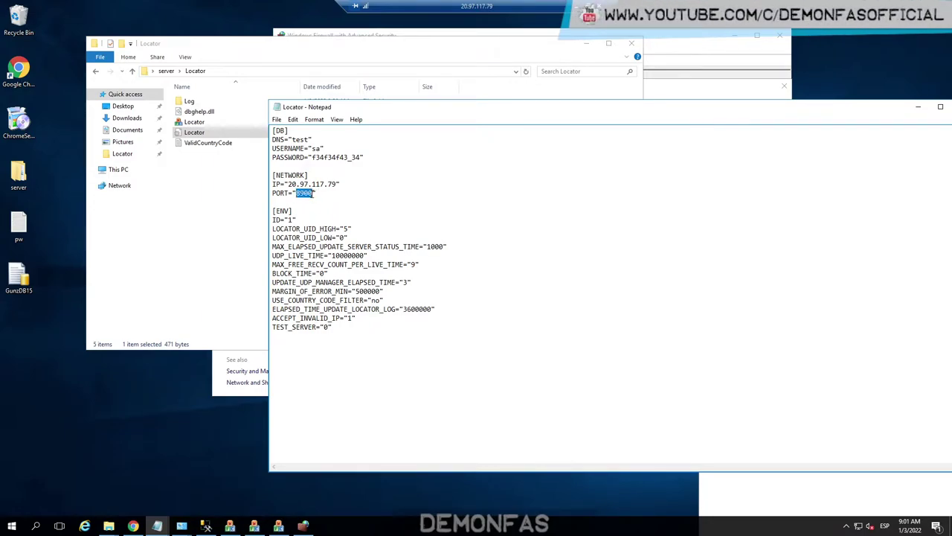
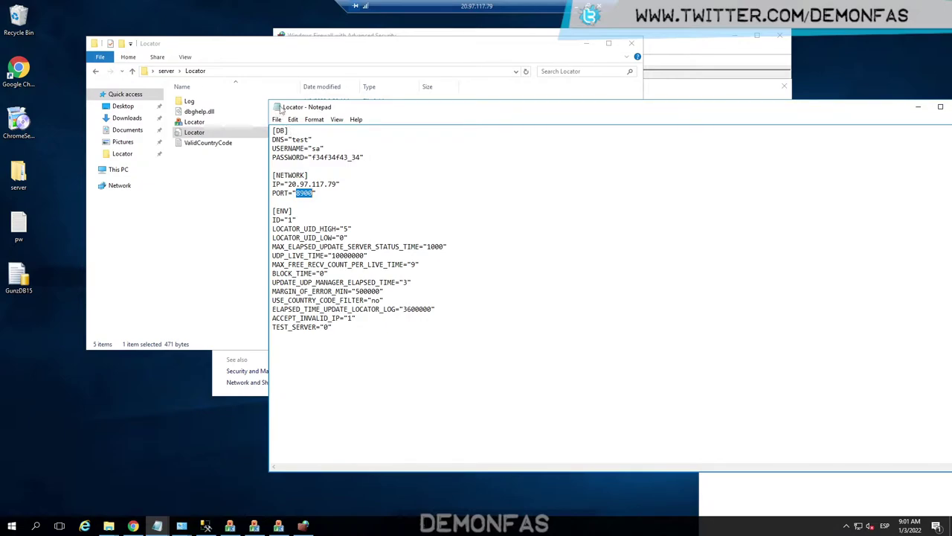
- Check ports 8900 and 5100 in the Locator and AgentConfig files, then close both files
left_click_drag(317, 193, 272, 192)
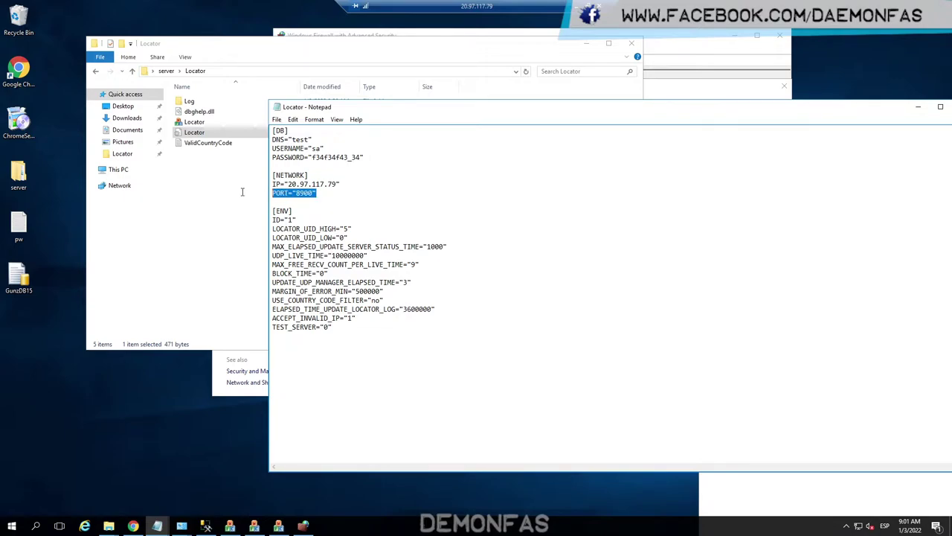
double_click(276, 109)
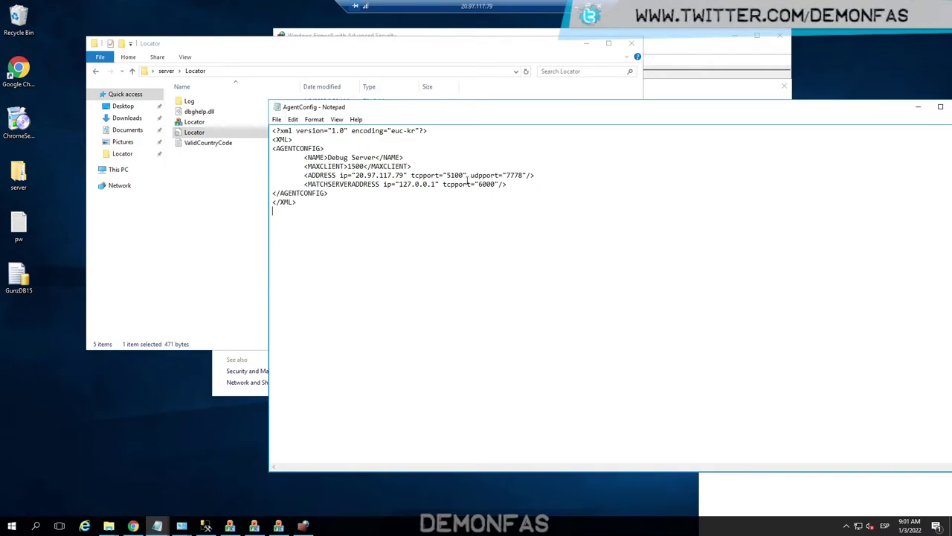
double_click(455, 175)
double_click(277, 108)
left_click(303, 525)
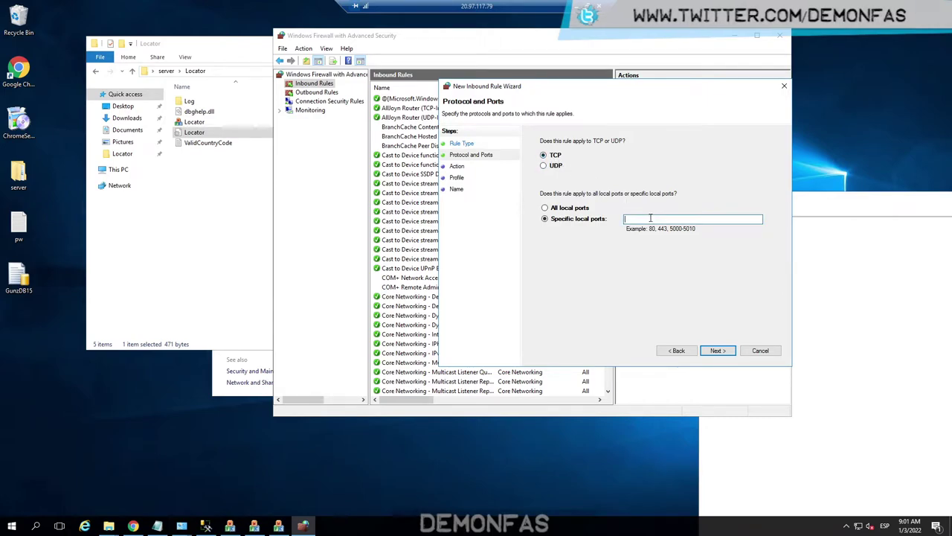
- Enter local port 5100, allow the connection, keep all profiles, and name the rule TCP_5100
type("5100")
left_click(718, 350)
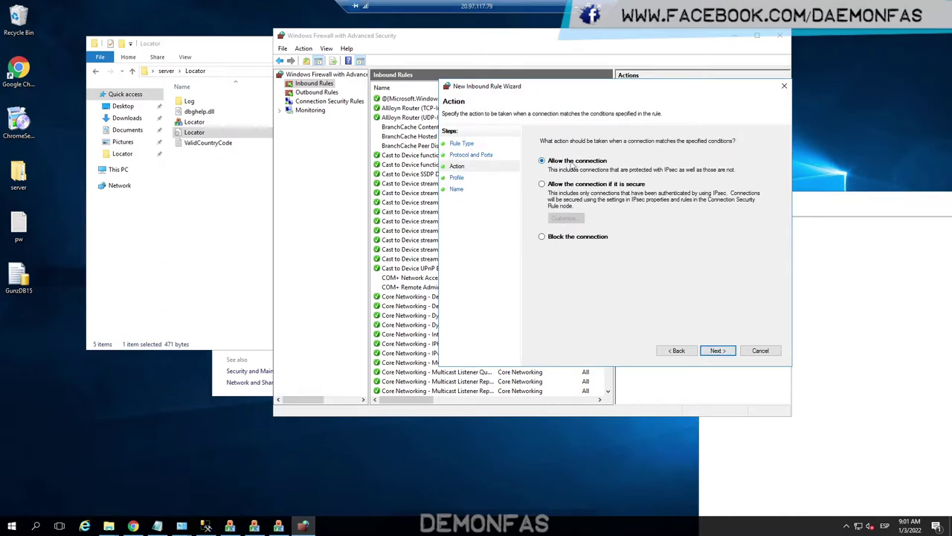
left_click(725, 354)
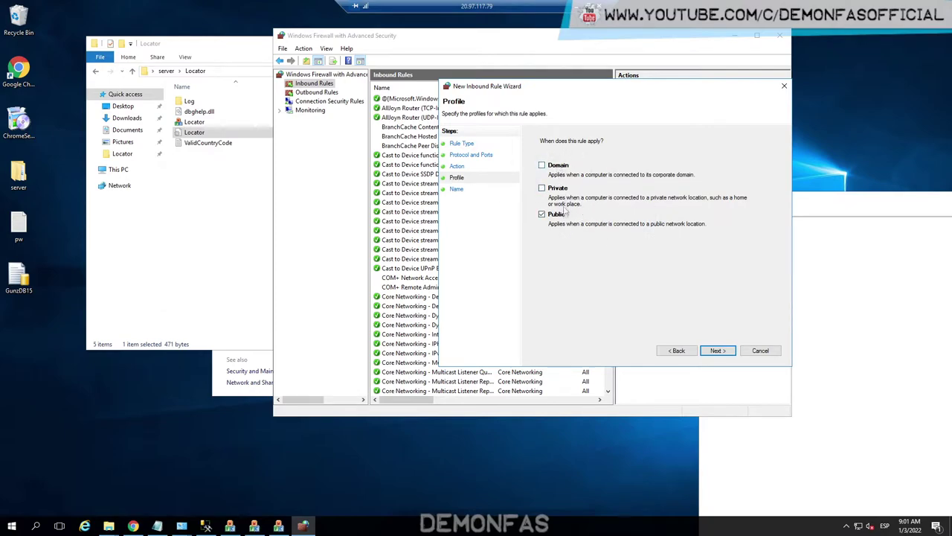
left_click(715, 351)
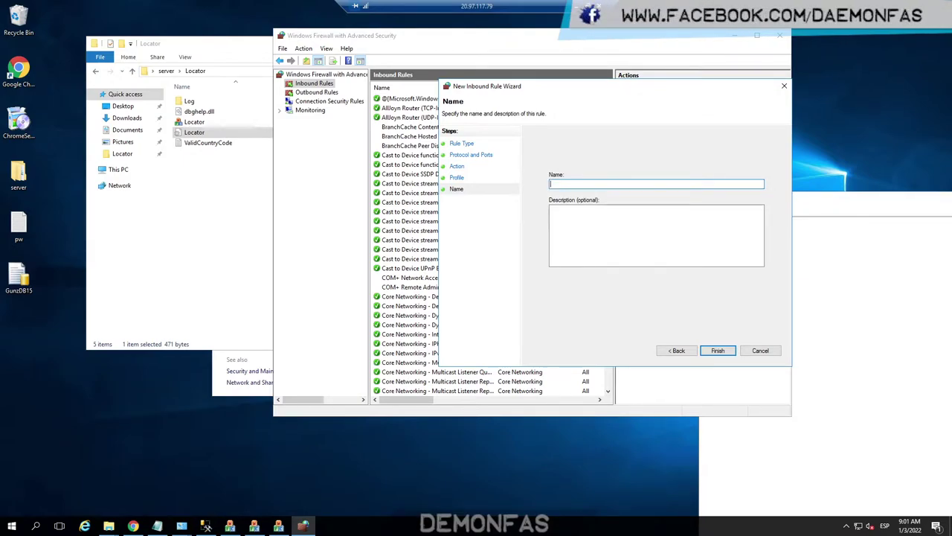
type("TCP_5100")
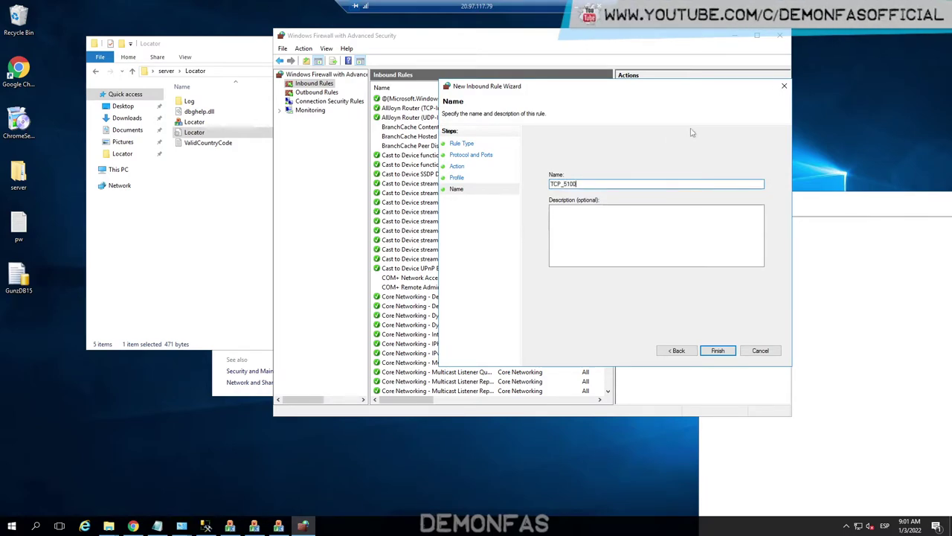
left_click_drag(578, 185, 568, 185)
left_click(580, 184)
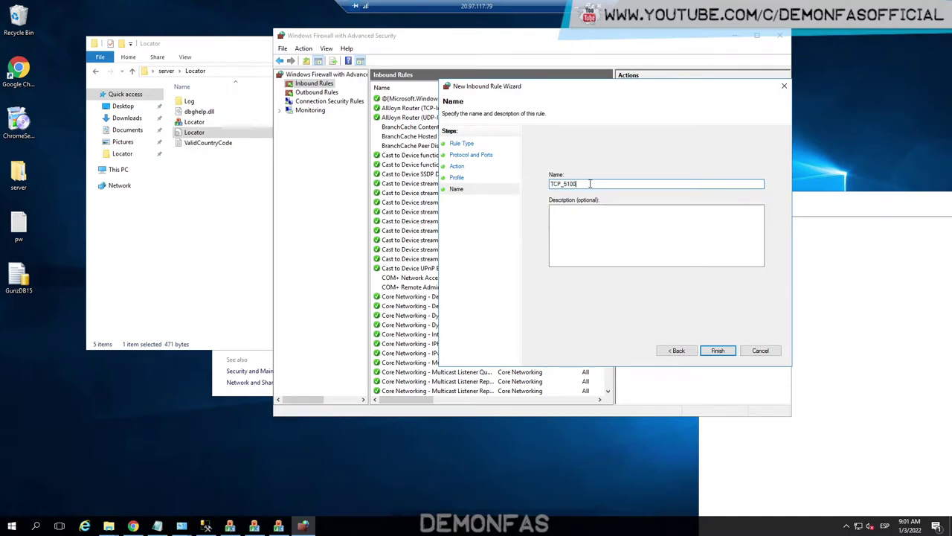
left_click(717, 350)
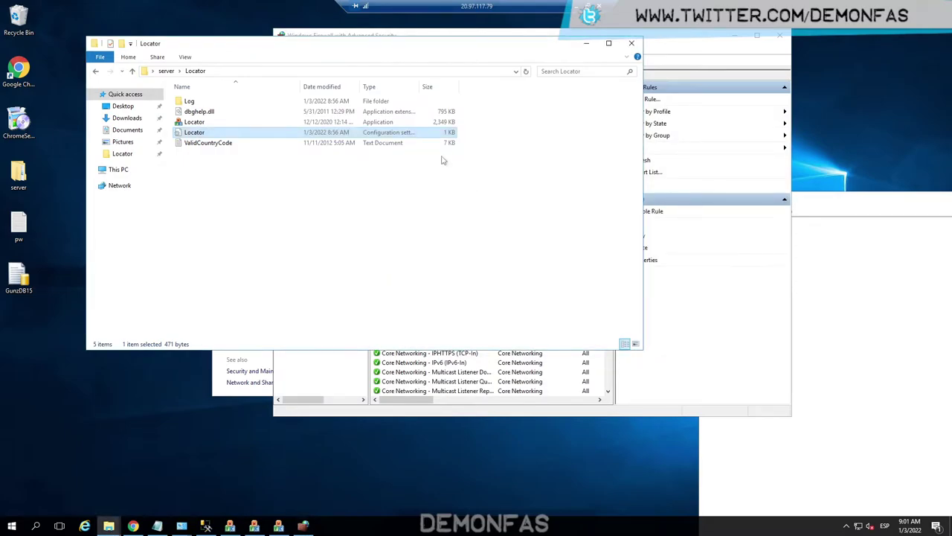
- Start a new port-based inbound rule from the firewall console
left_click(697, 347)
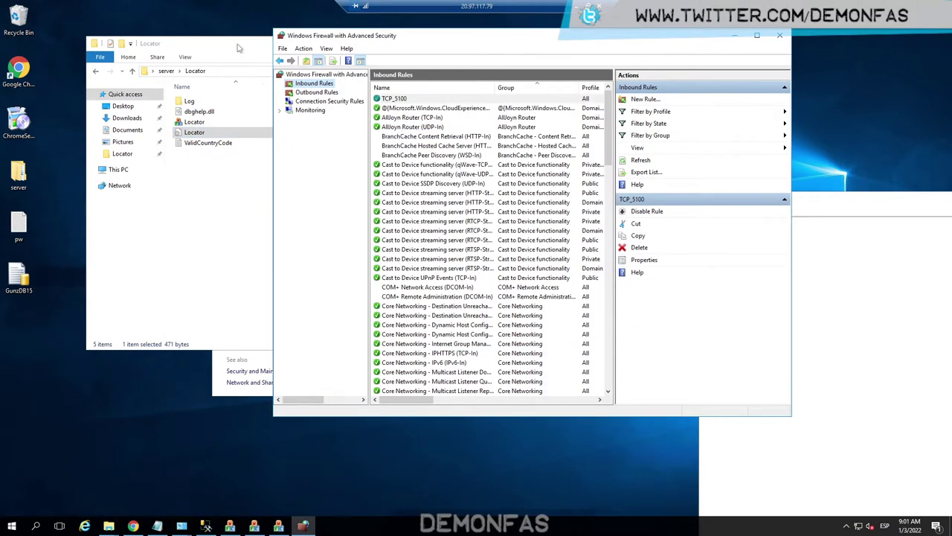
left_click(240, 46)
left_click(458, 35)
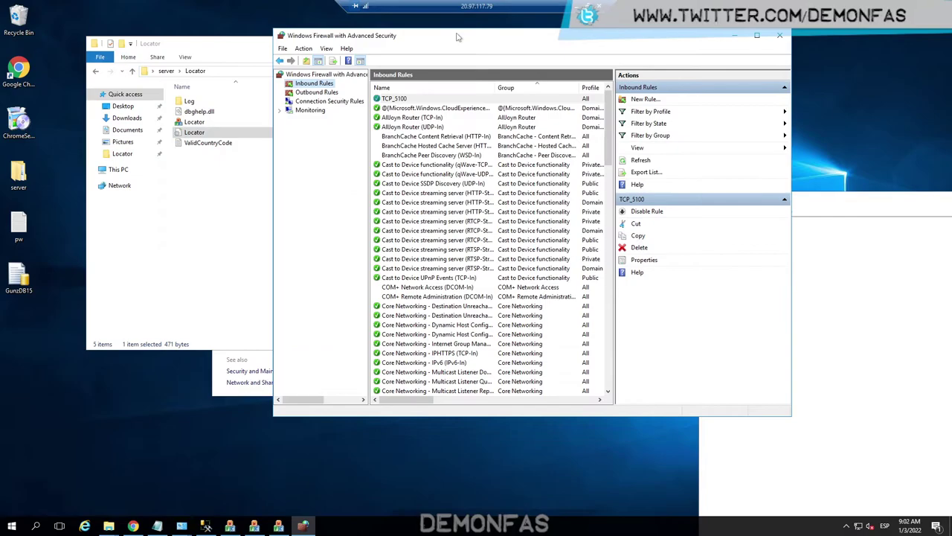
left_click(392, 99)
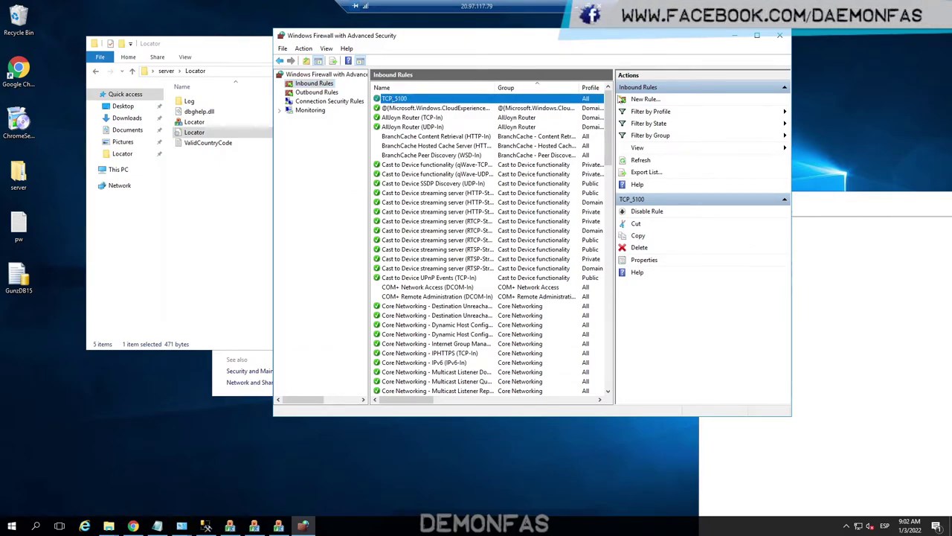
left_click(644, 100)
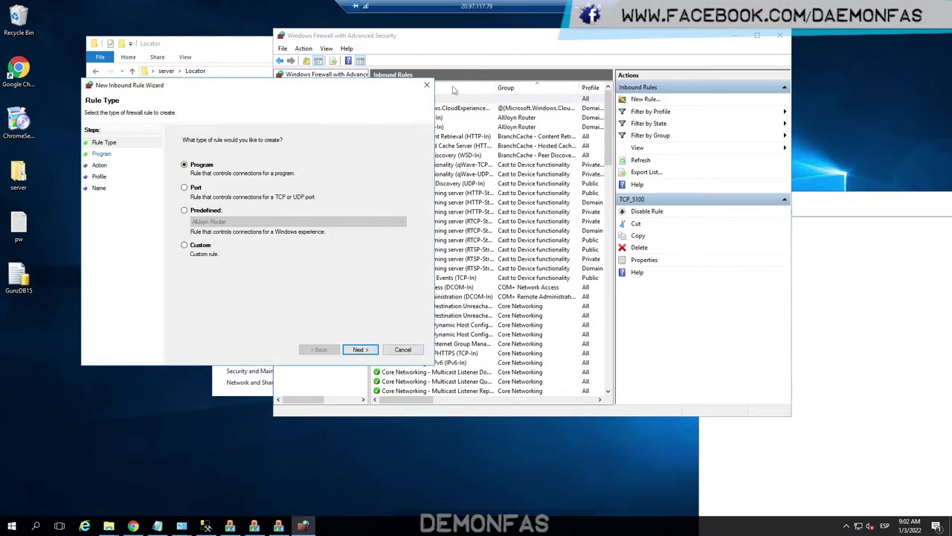
left_click(460, 188)
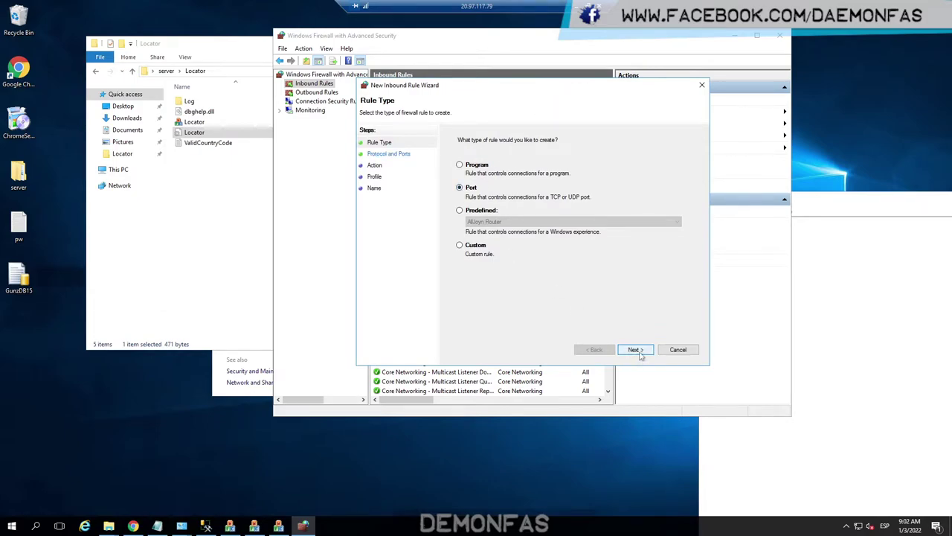
left_click(636, 350)
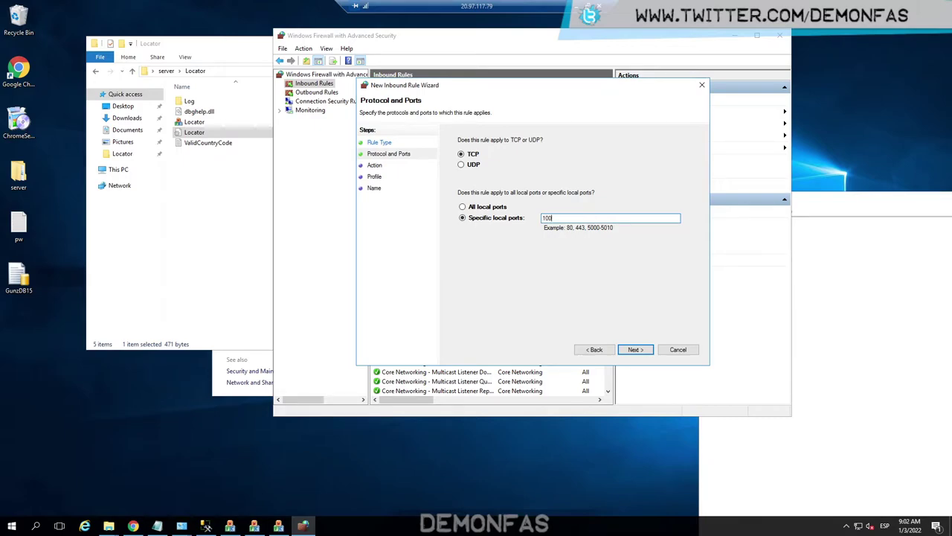
- Allow TCP ports 1000-10000 and name the rule TCP_1000-10000
type("0-10000")
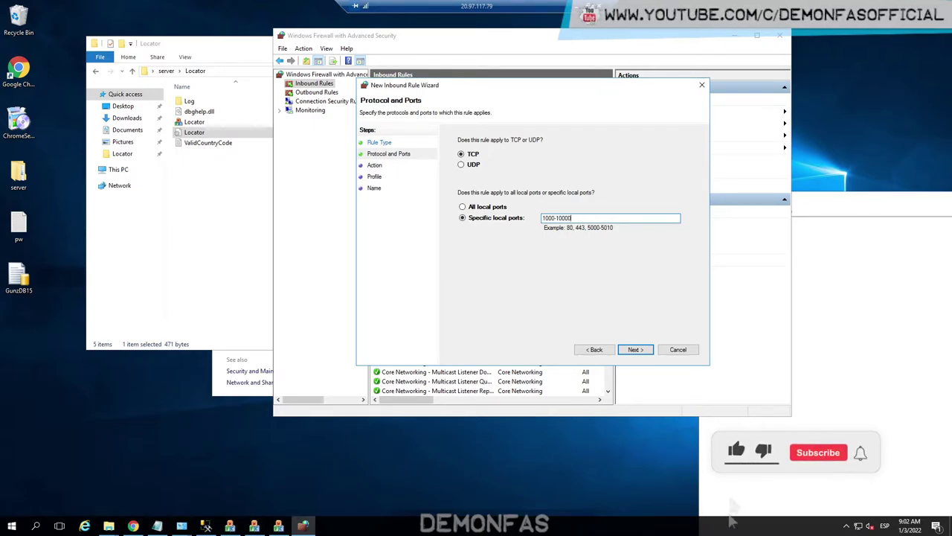
double_click(612, 218)
key("ctrl+c")
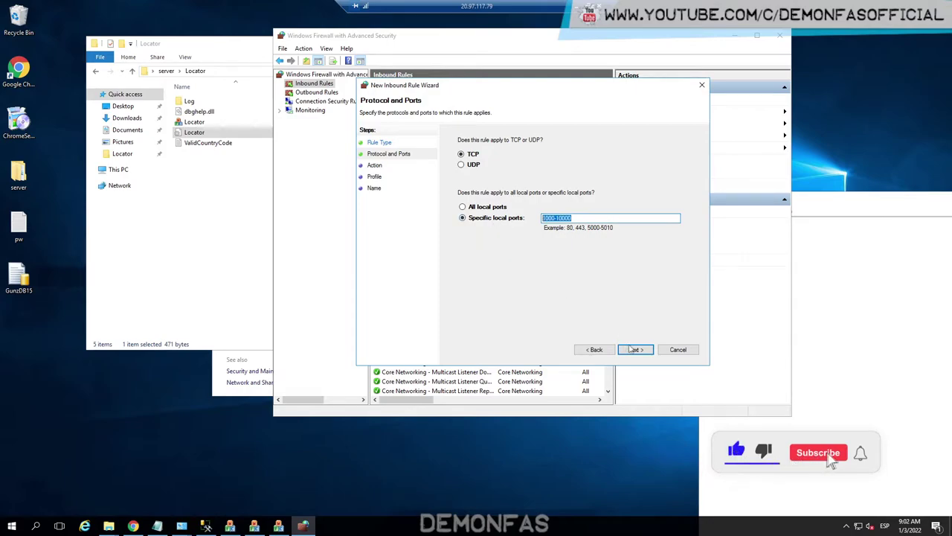
left_click(631, 349)
left_click(632, 349)
left_click(634, 350)
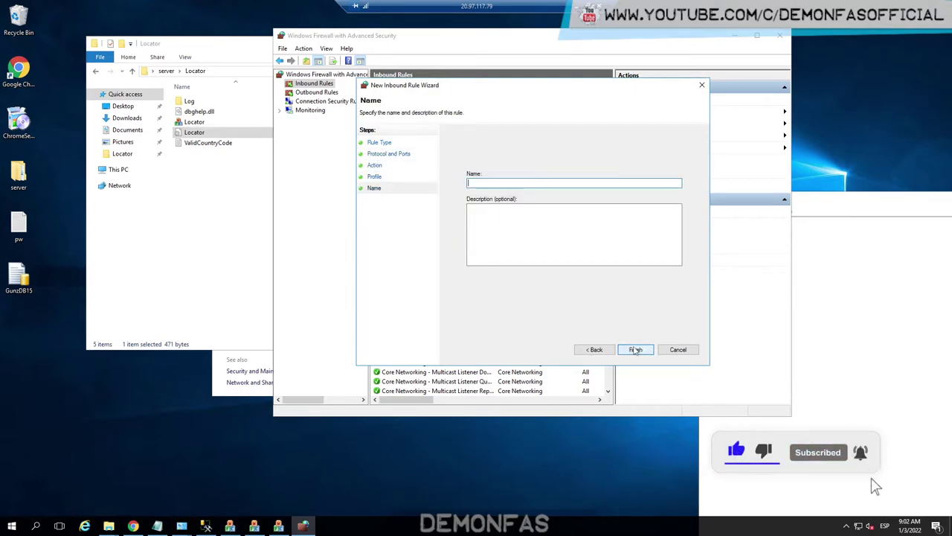
type("TCX")
type("_")
key("ctrl+v")
left_click_drag(478, 84, 343, 96)
left_click(501, 359)
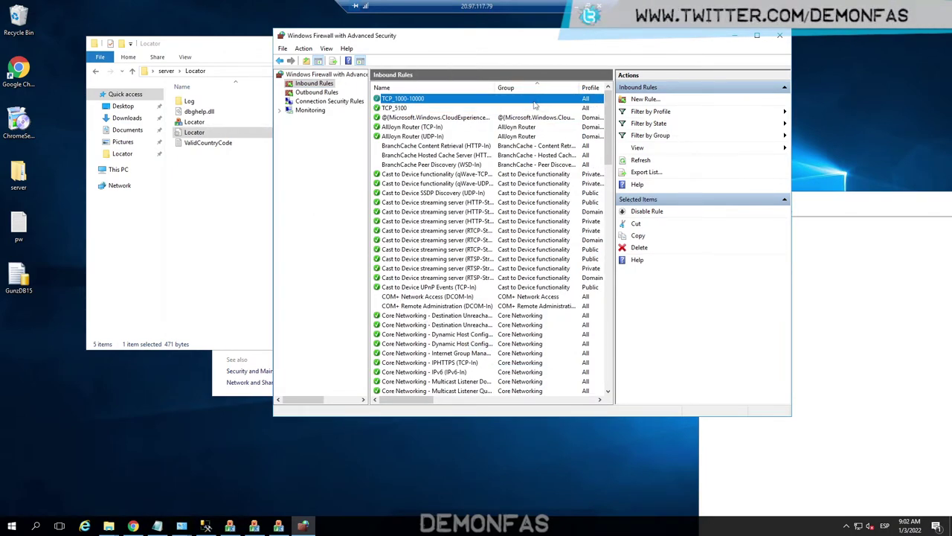
left_click(647, 99)
- Create port rule UDP_1000-10000 allowing UDP ports 1000-10000, then close the firewall console
left_click(223, 209)
left_click(373, 363)
left_click(199, 177)
left_click(296, 232)
type("1000-10000")
left_click(372, 362)
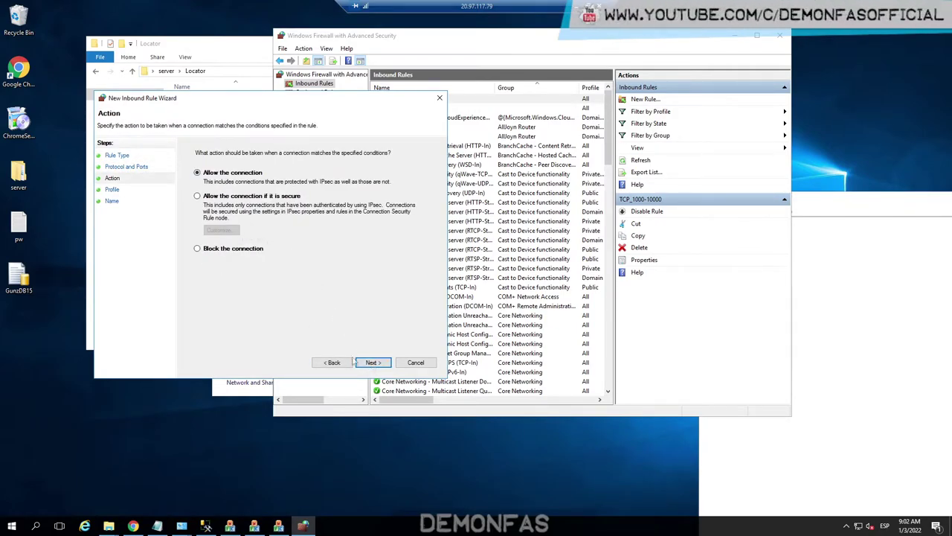
left_click(372, 362)
left_click(372, 362)
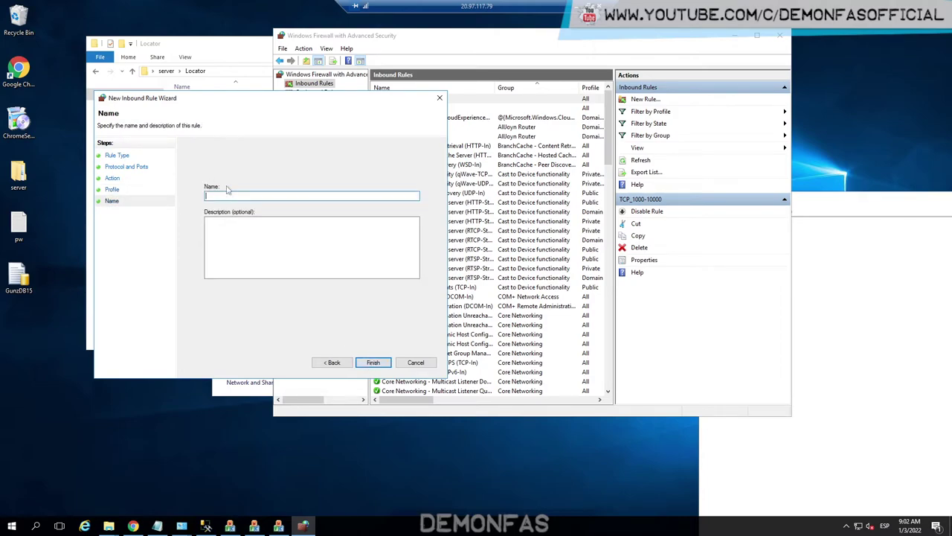
type("UDP_1000-10000")
left_click(374, 363)
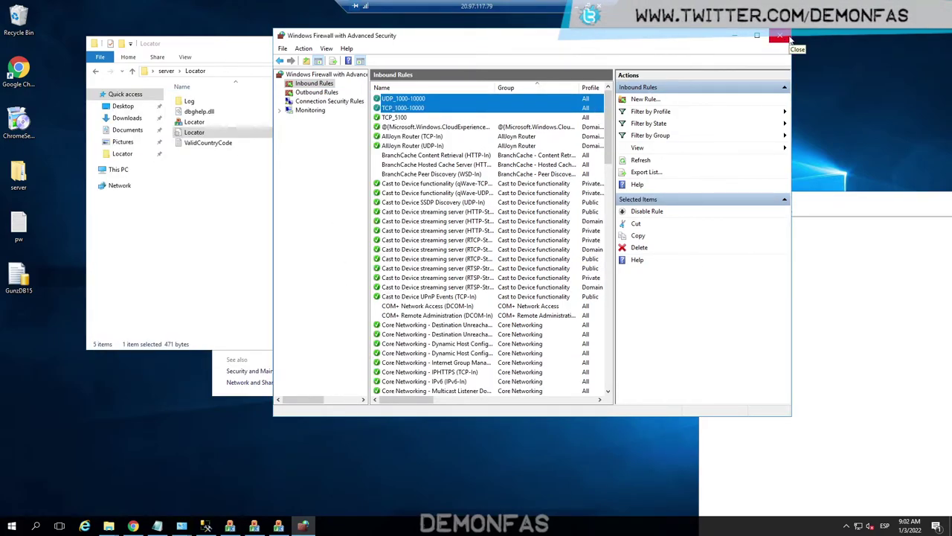
left_click(790, 39)
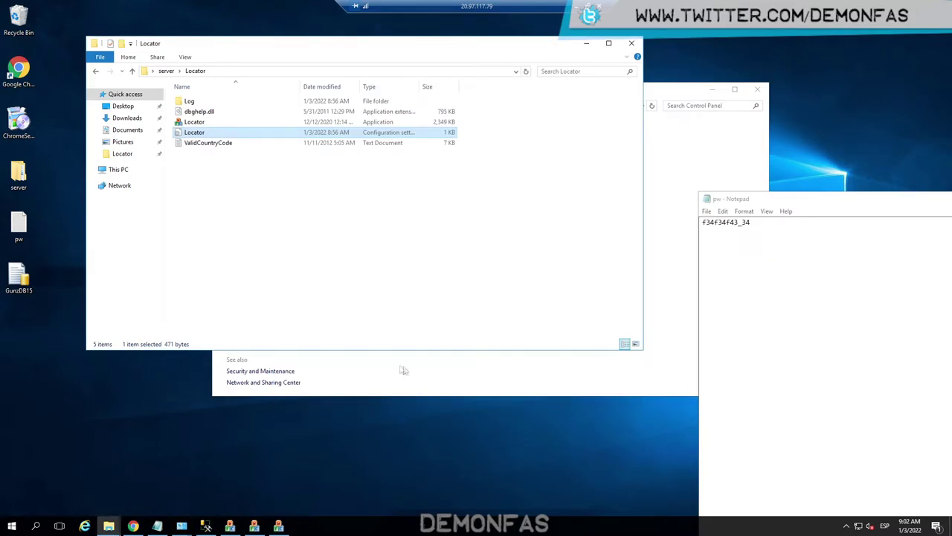
- Turn Windows Firewall off for private and public networks
left_click(415, 372)
left_click_drag(381, 90, 453, 88)
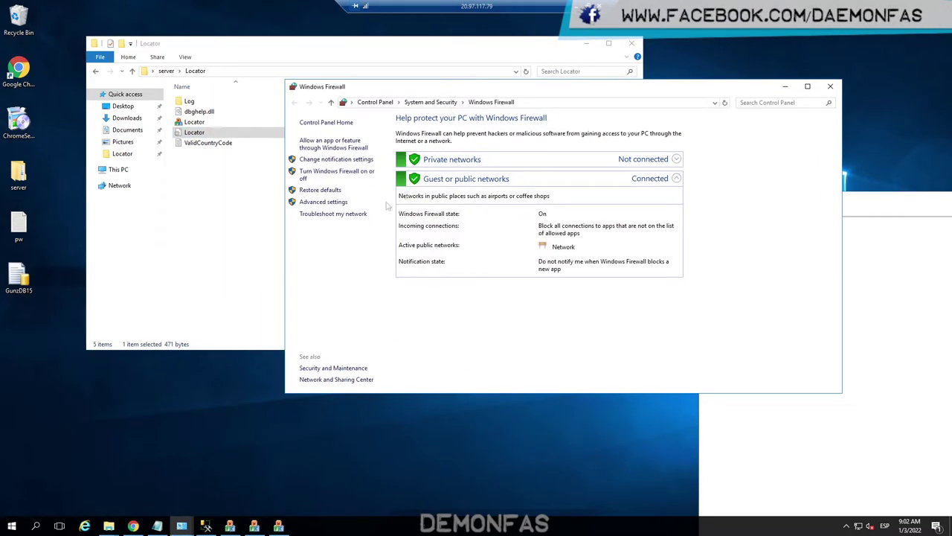
left_click(335, 176)
left_click(483, 195)
left_click(483, 253)
left_click(648, 381)
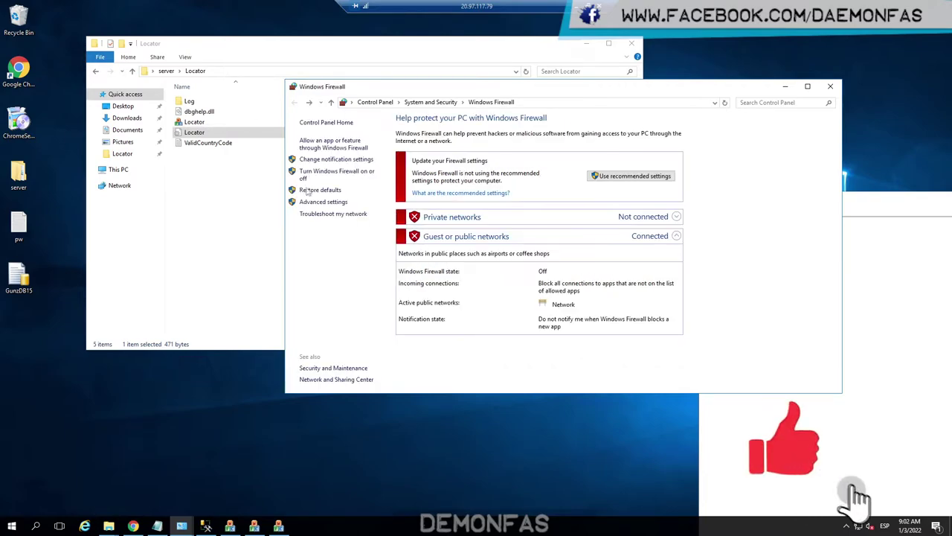
- Turn Windows Firewall back on for both networks and close its window
left_click(322, 177)
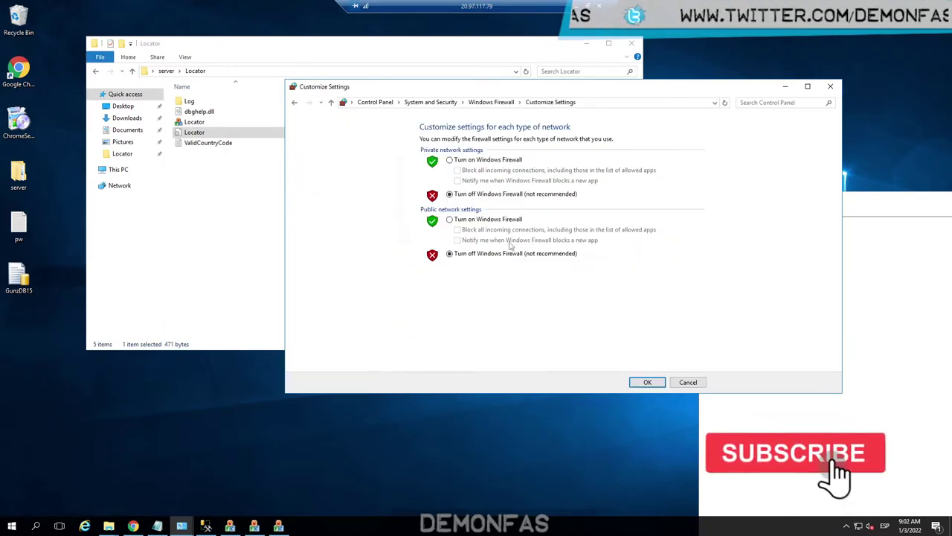
left_click(467, 159)
left_click(480, 219)
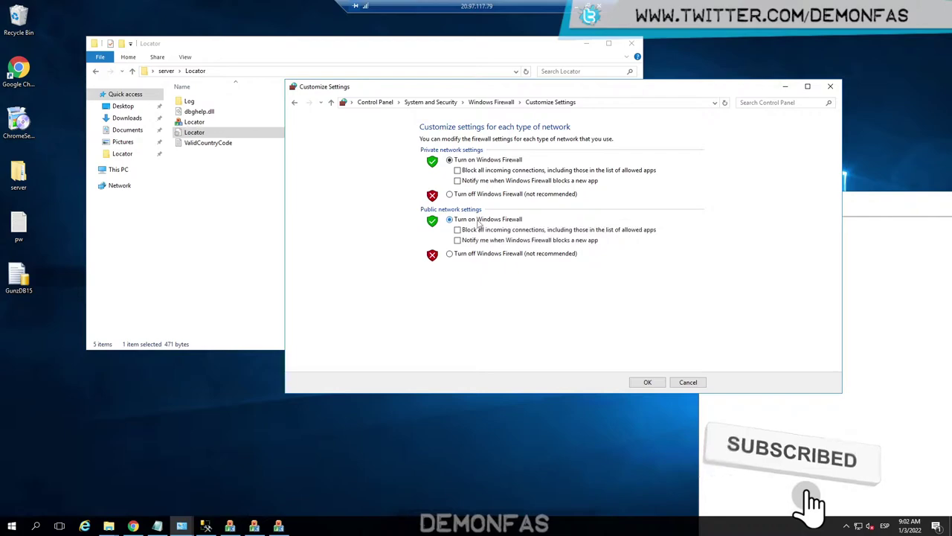
left_click(647, 381)
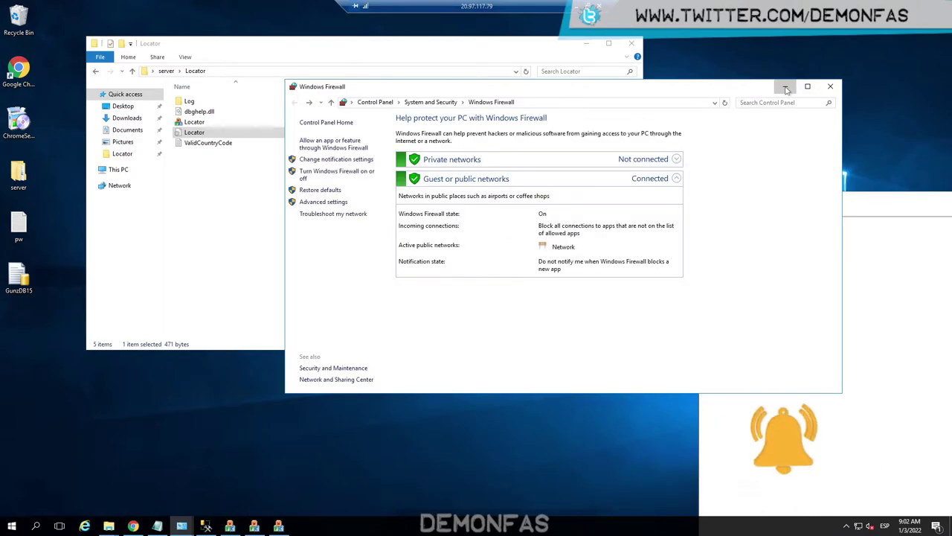
left_click(828, 86)
left_click(586, 43)
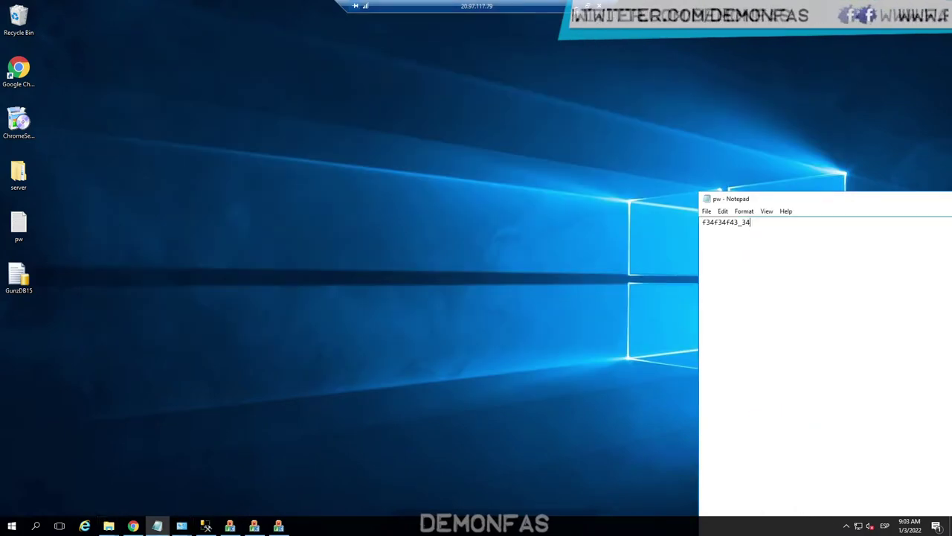
- Switch to the local PC, open the Azure portal tab in Chrome, then the Gunz 1.5 Repack folder
left_click_drag(759, 201, 483, 92)
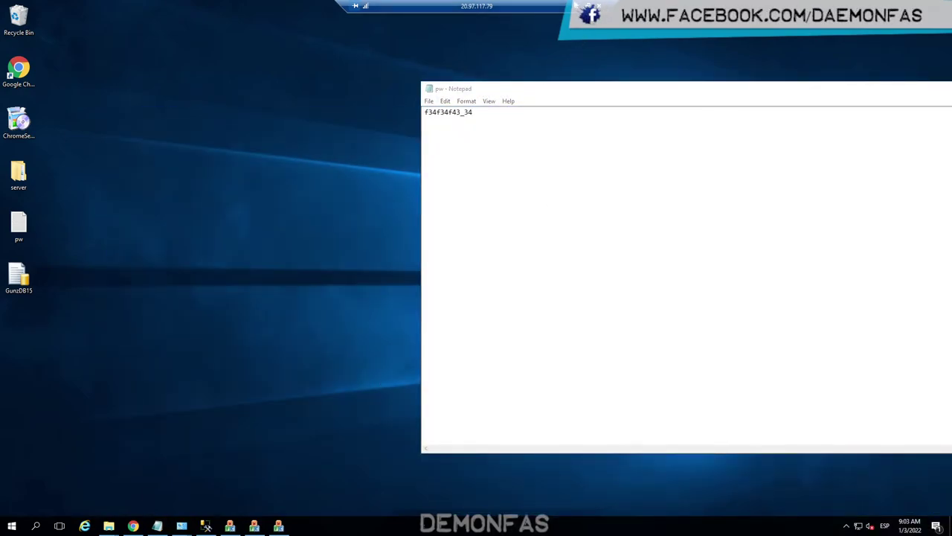
left_click(578, 6)
mouse_move(61, 524)
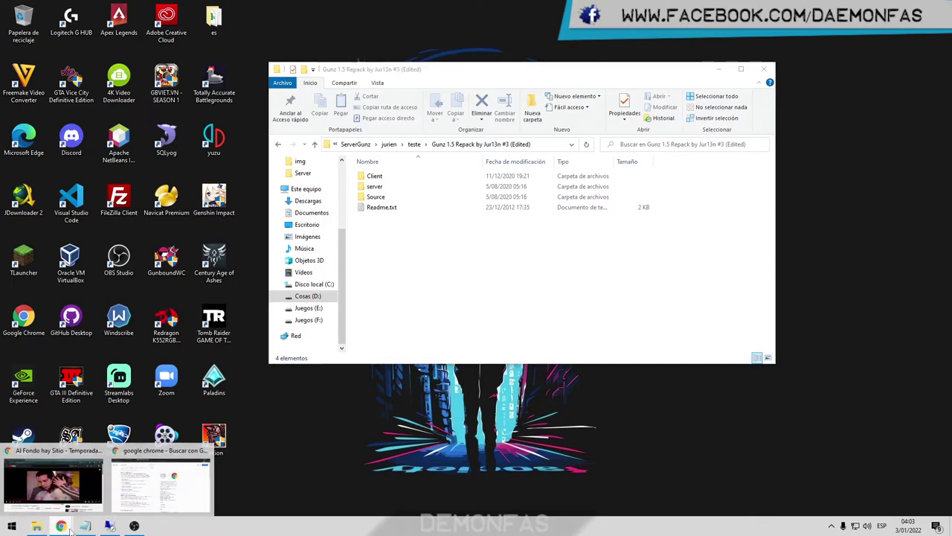
left_click(184, 484)
left_click(73, 7)
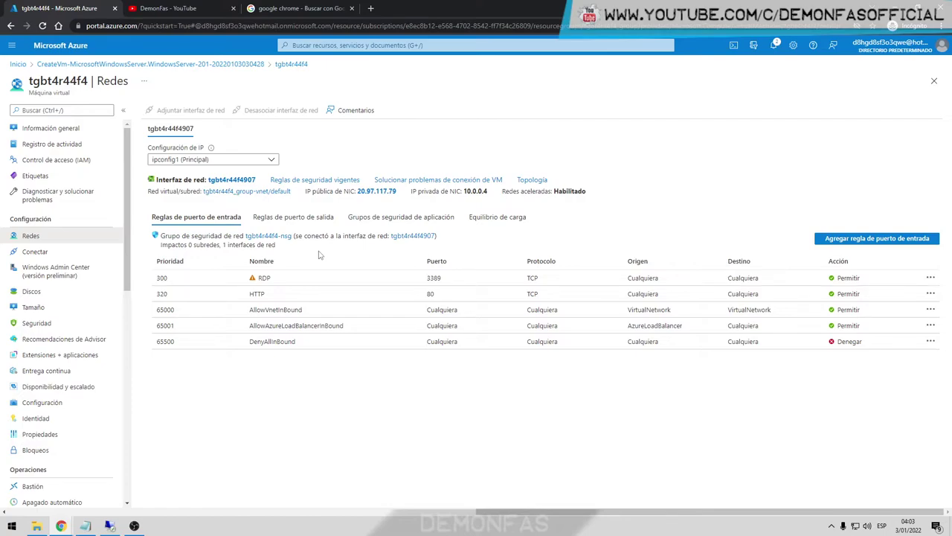
left_click(37, 526)
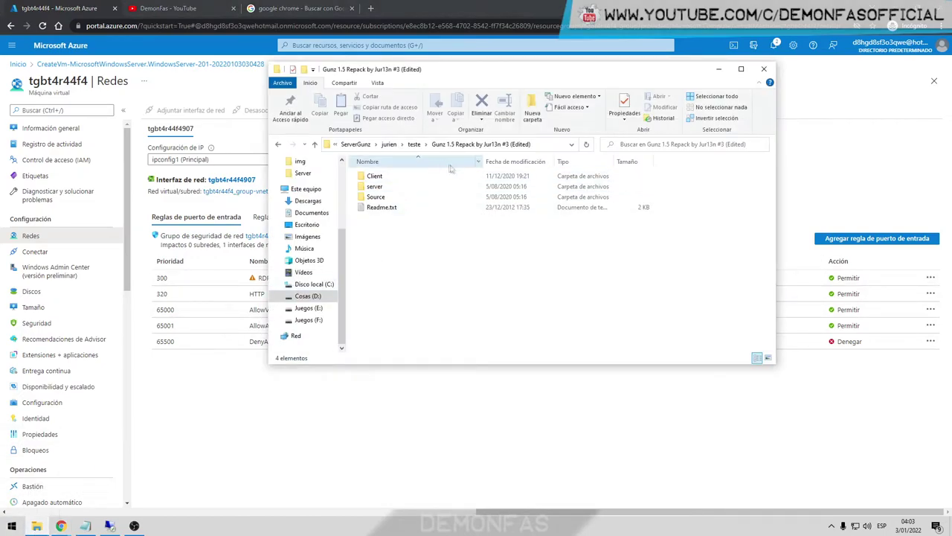
- Launch MRSDecompiler Pro from the Client folder and decompile system.mrs
double_click(374, 176)
scroll(395, 287, "down", 5)
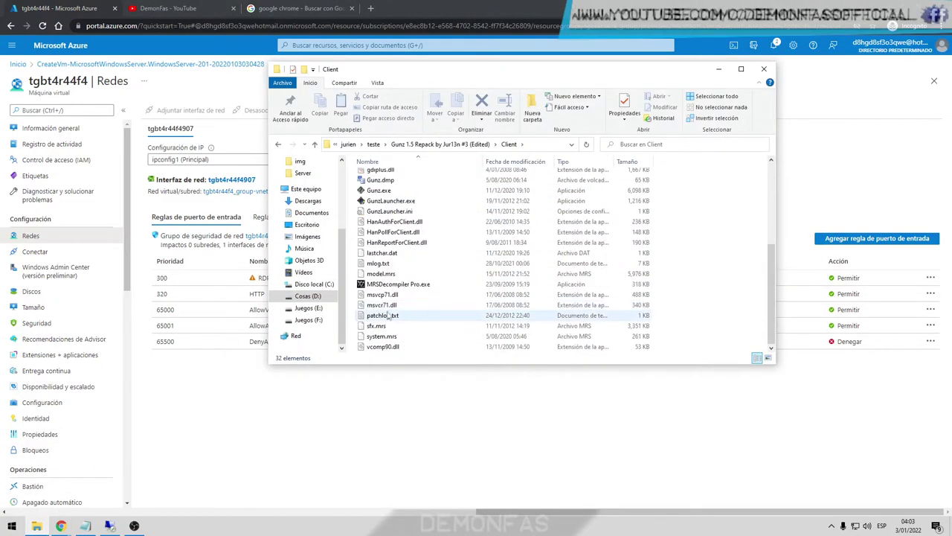
scroll(406, 305, "up", 3)
scroll(406, 305, "down", 3)
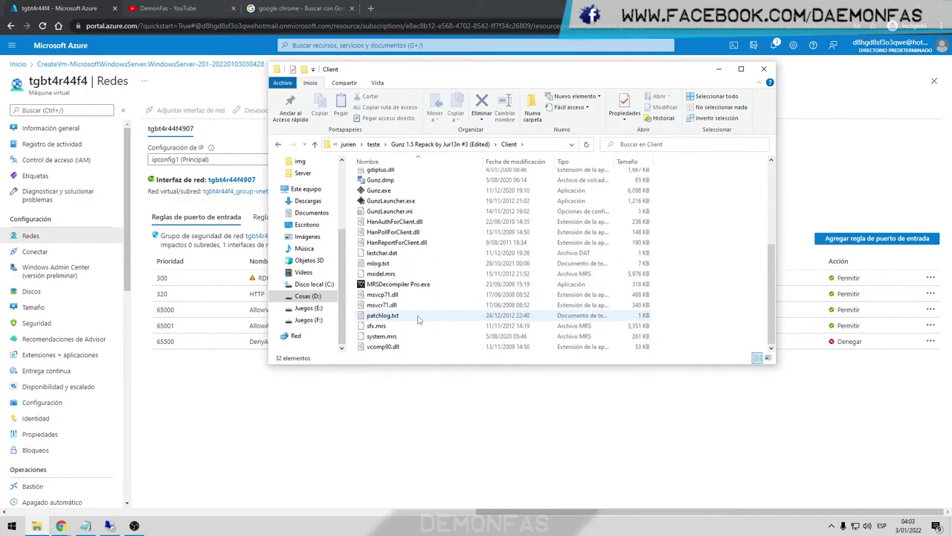
left_click(394, 286)
double_click(394, 285)
left_click(126, 154)
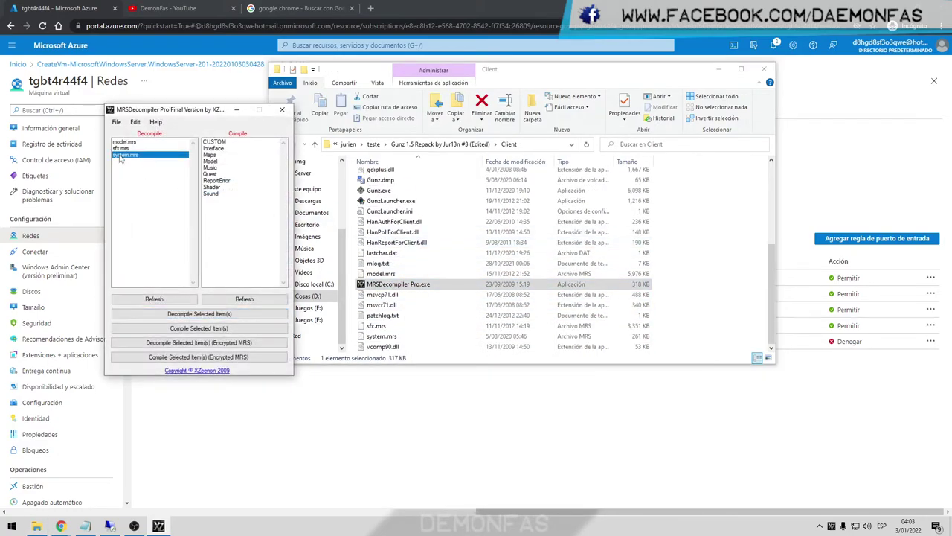
left_click(184, 314)
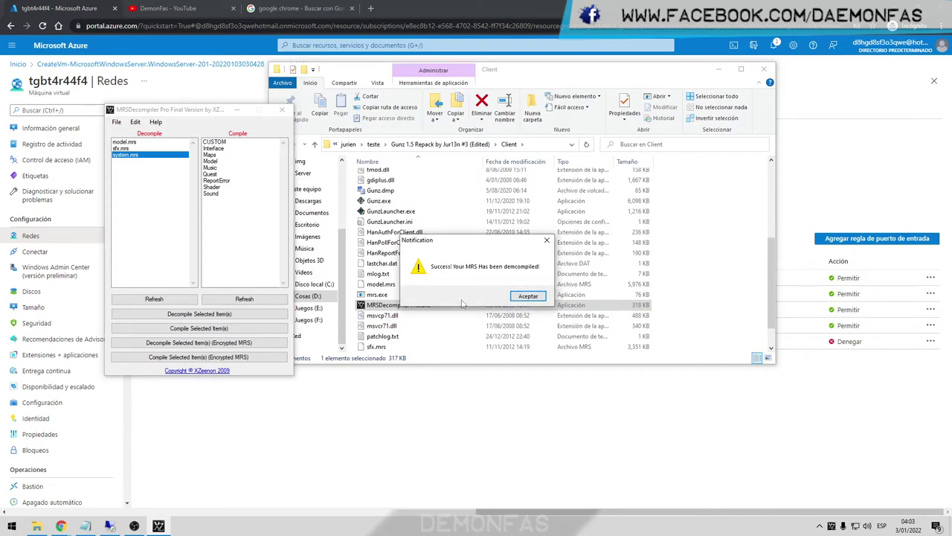
left_click(528, 296)
- Open system.xml from the new system folder in Notepad
double_click(380, 274)
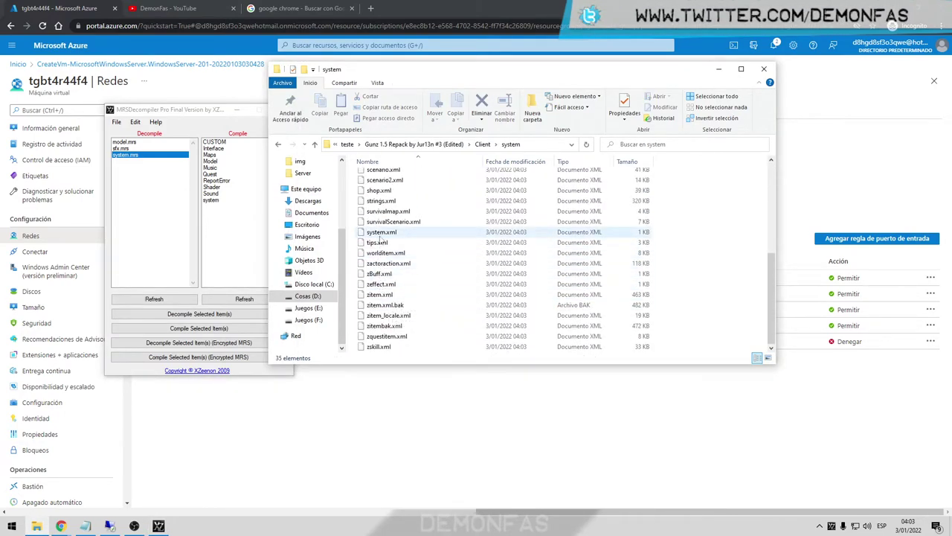
right_click(381, 232)
mouse_move(339, 288)
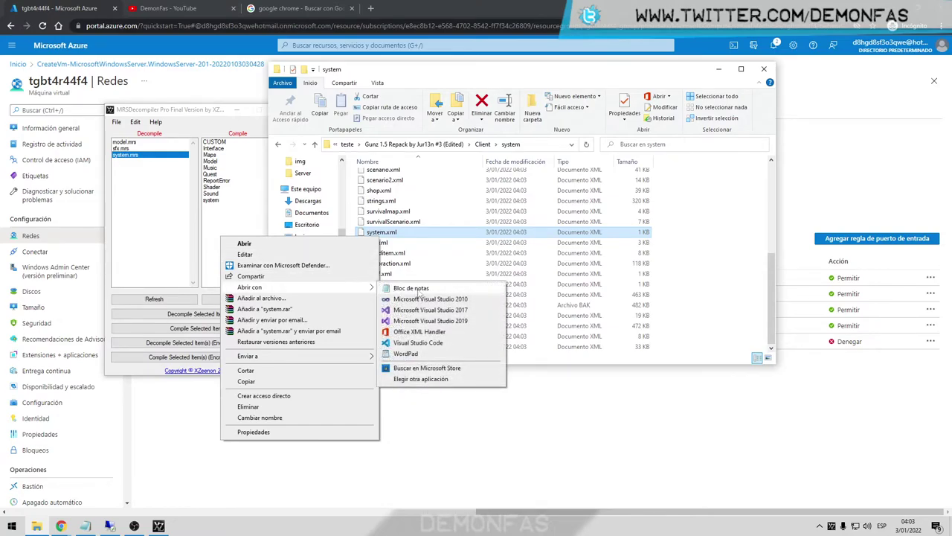
left_click(421, 289)
- Replace 127.0.0.1 with 20.97.117.79 in both LOCATOR entries and the TLOCATOR entry
scroll(383, 223, "down", 3)
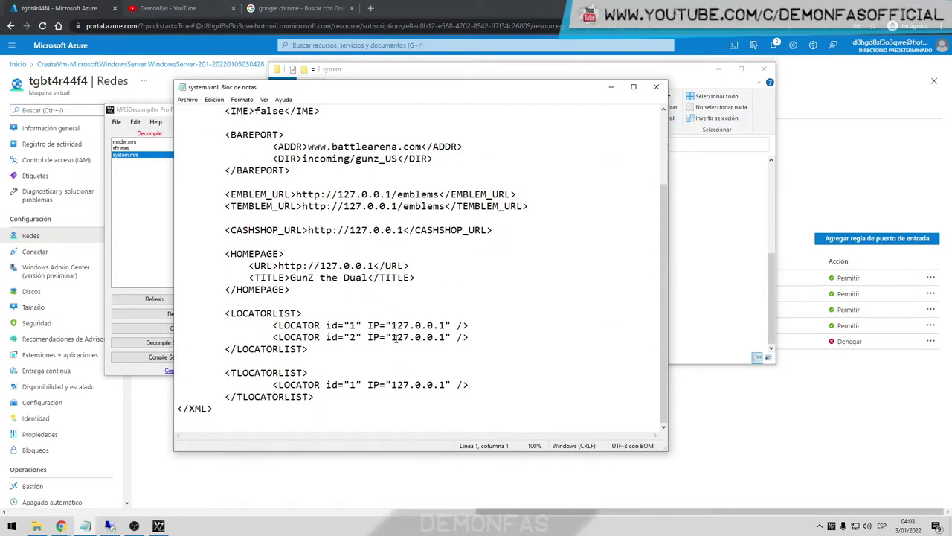
left_click_drag(392, 325, 444, 325)
left_click(427, 325)
left_click_drag(392, 325, 445, 326)
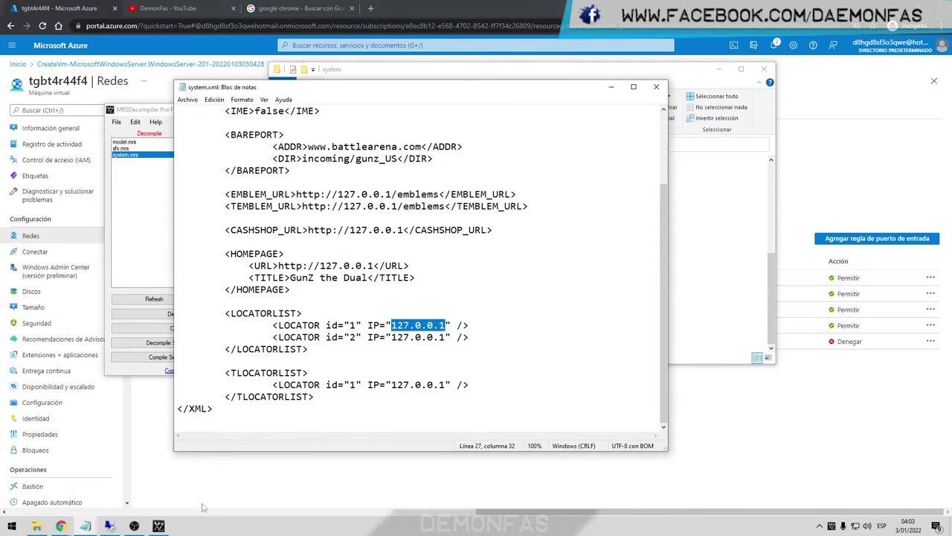
mouse_move(110, 526)
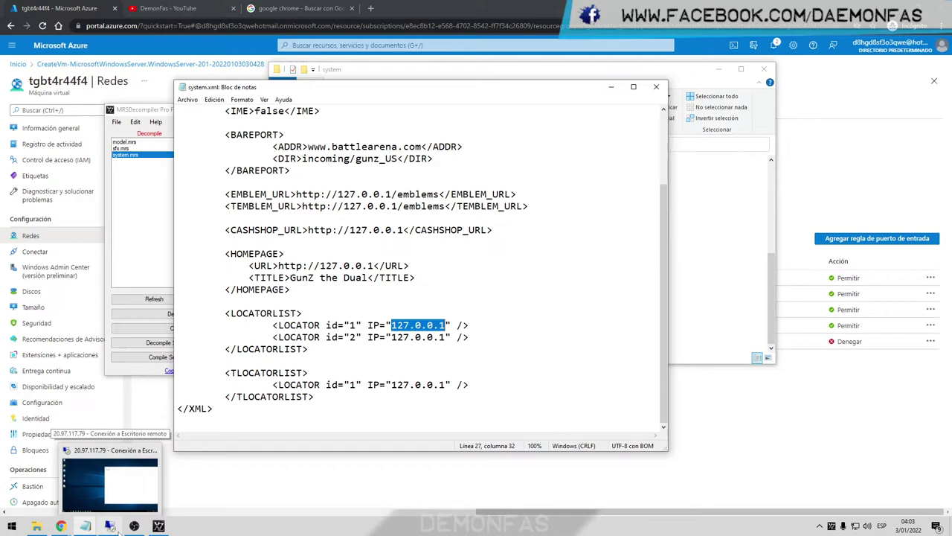
type("20.97.11")
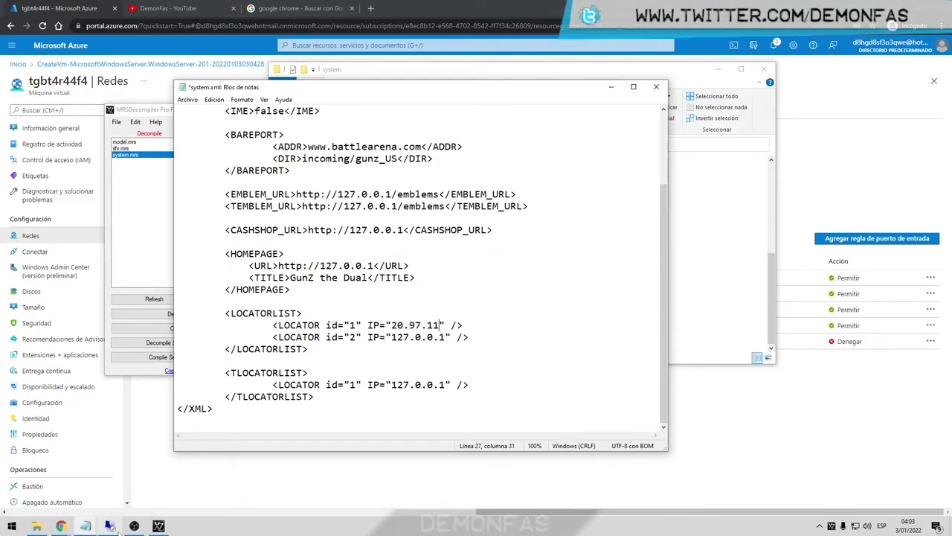
type("7.")
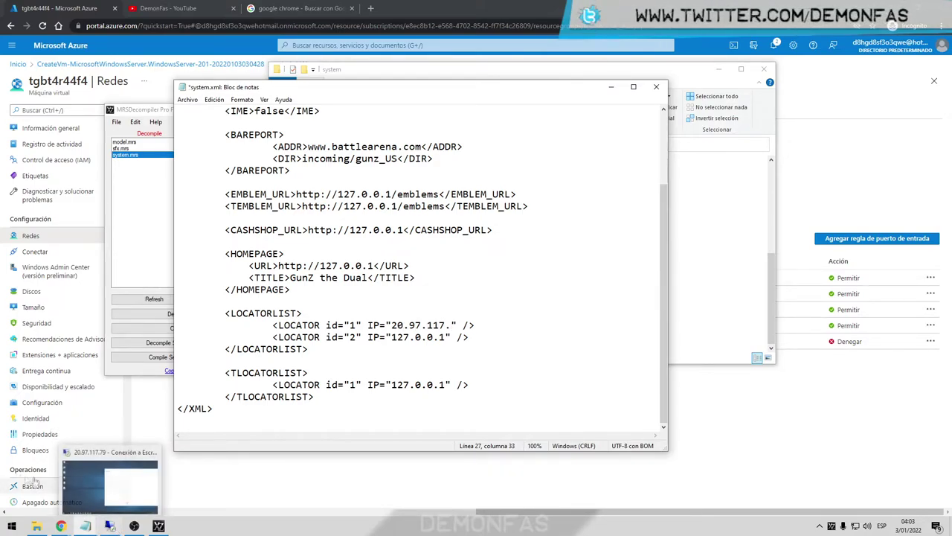
type("79")
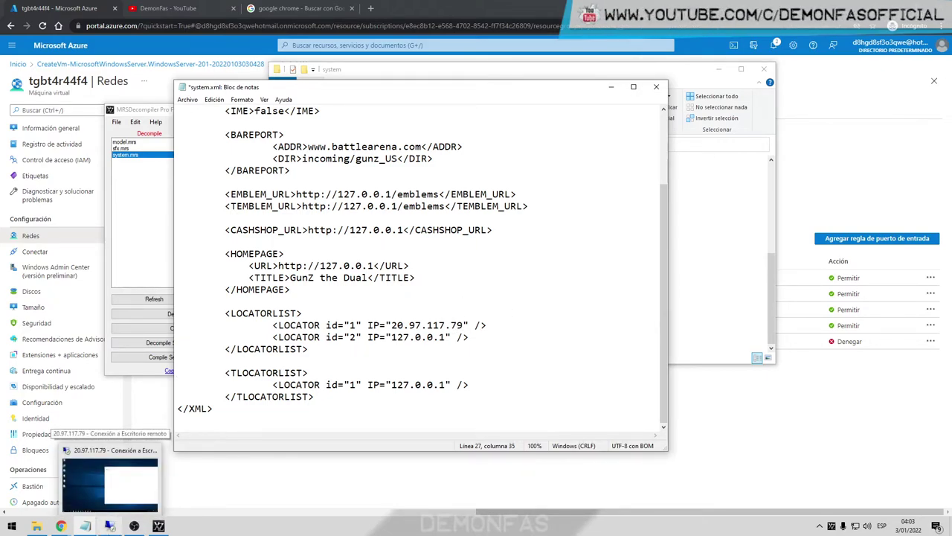
mouse_move(391, 325)
left_mouse_down()
mouse_move(464, 325)
mouse_move(391, 337)
left_mouse_up()
left_click(446, 337)
type("20.97.117.79")
left_click_drag(392, 385, 450, 385)
type("20.97.117.79")
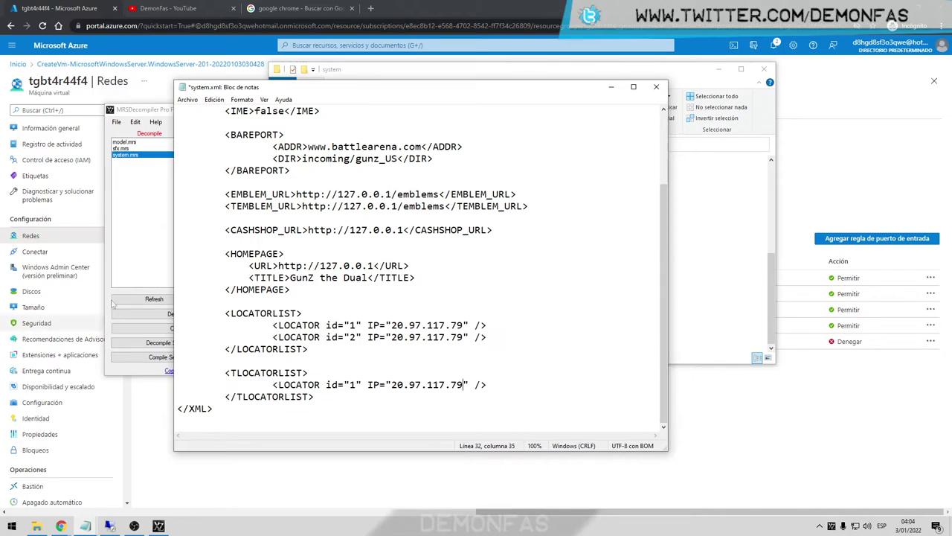
- Review the edited locator lines and URL entries, then close Notepad saving system.xml
left_click_drag(272, 325, 503, 395)
left_click(502, 396)
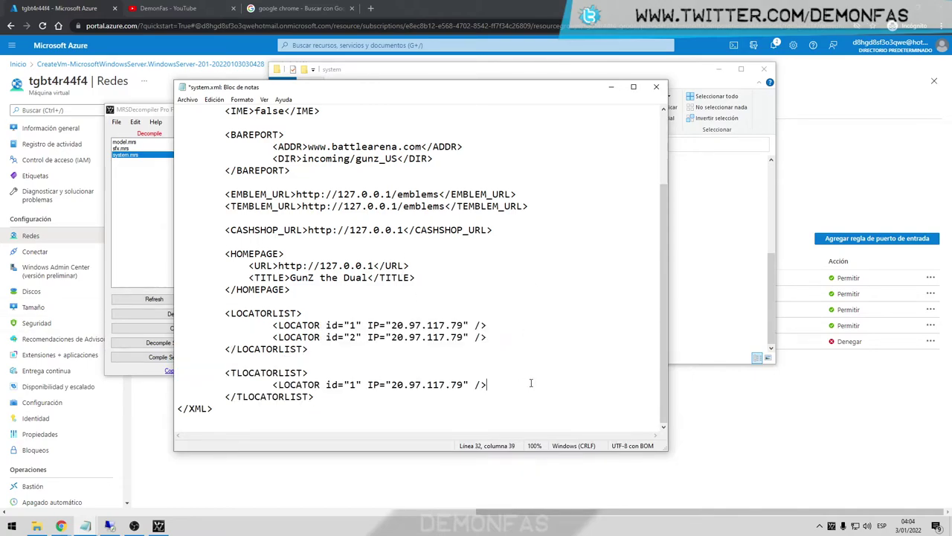
scroll(396, 374, "up", 3)
scroll(406, 276, "down", 3)
mouse_move(339, 194)
left_mouse_down()
mouse_move(398, 194)
mouse_move(348, 206)
left_mouse_up()
left_click_drag(493, 230, 349, 230)
left_click(407, 230)
left_click_drag(320, 265, 374, 265)
left_click(513, 311)
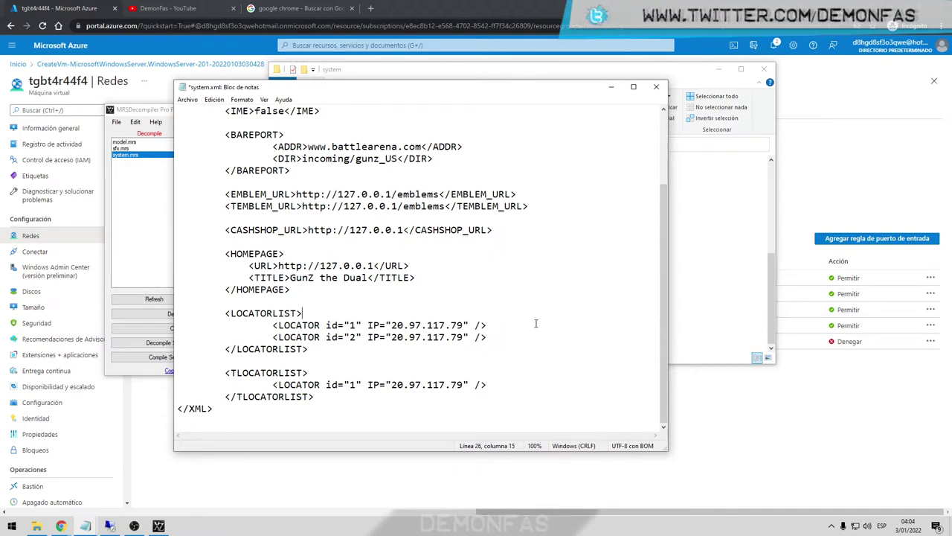
left_click(656, 86)
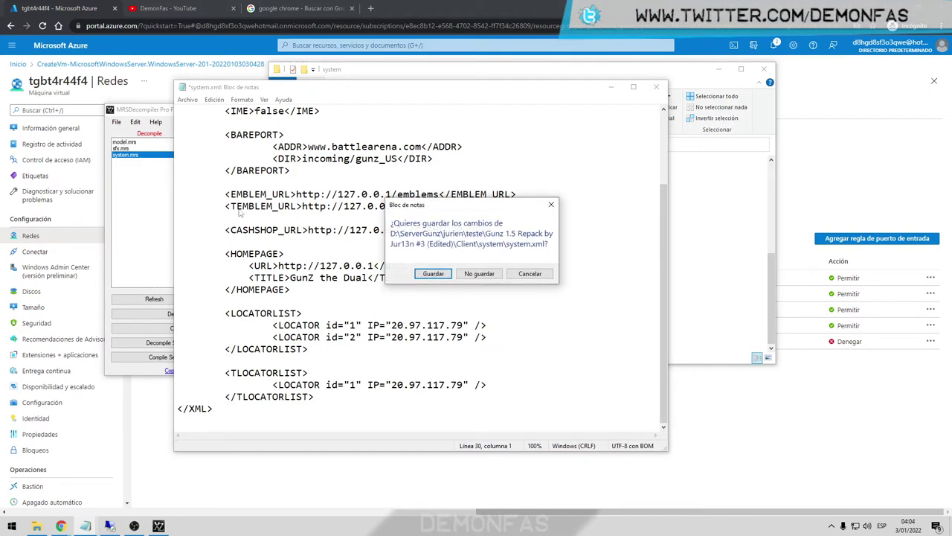
left_click(443, 275)
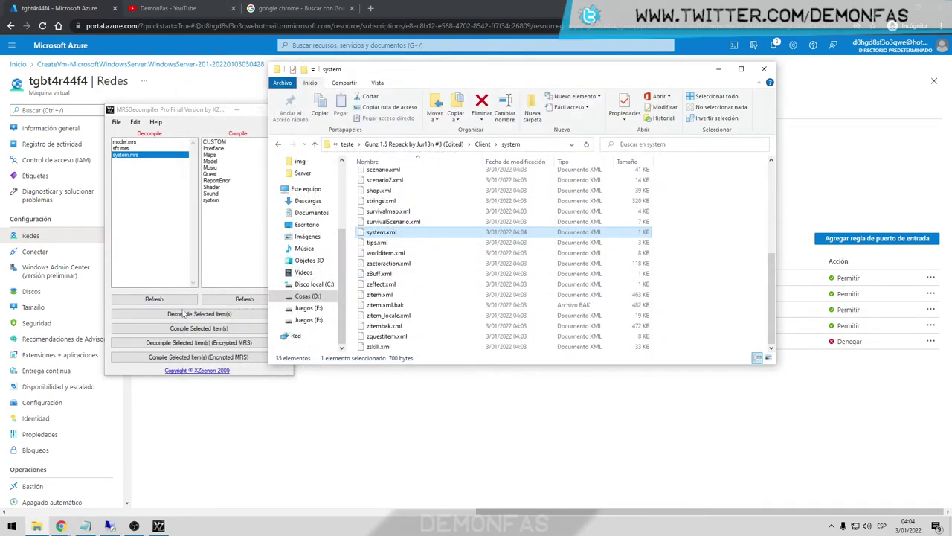
- Compile the edited system folder in MRSDecompiler Pro and check system.mrs in Client
left_click(198, 328)
left_click(517, 299)
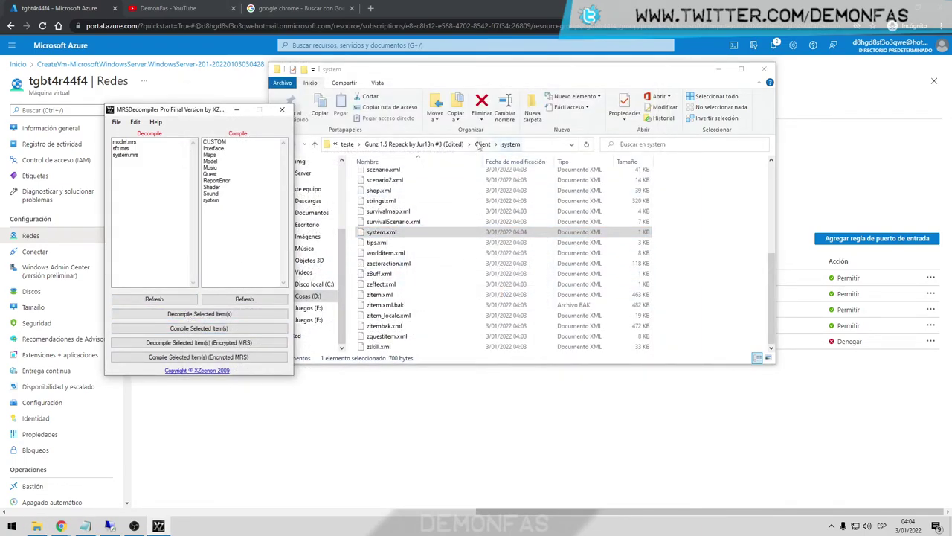
left_click(482, 144)
left_click(223, 109)
left_click(282, 110)
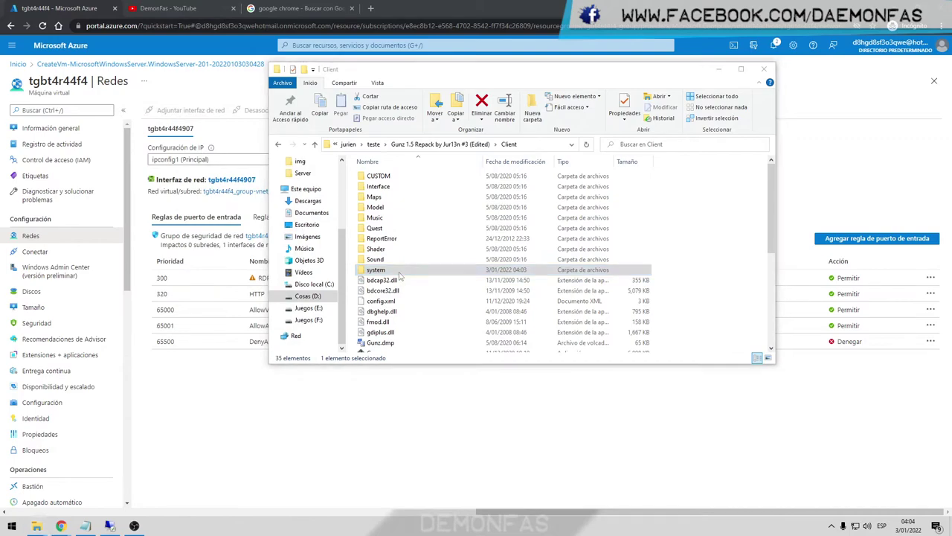
scroll(416, 297, "down", 5)
left_click(499, 336)
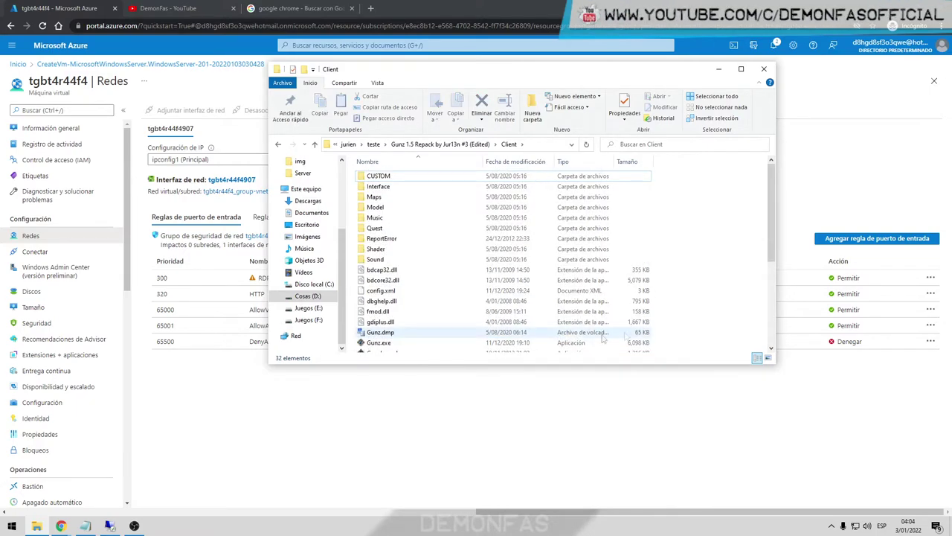
left_click(444, 340)
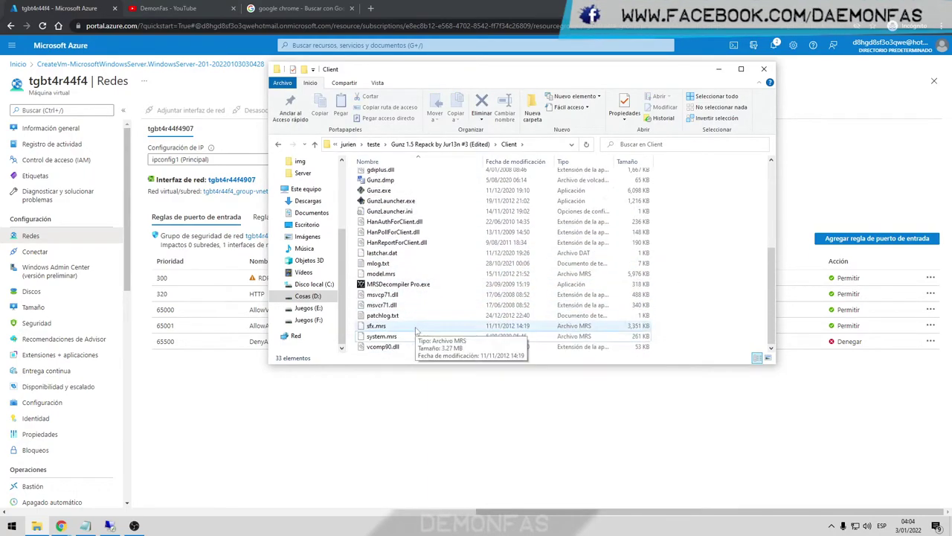
- Relaunch MRSDecompiler Pro, compile the system folder again, and select the new system.mrs
double_click(392, 295)
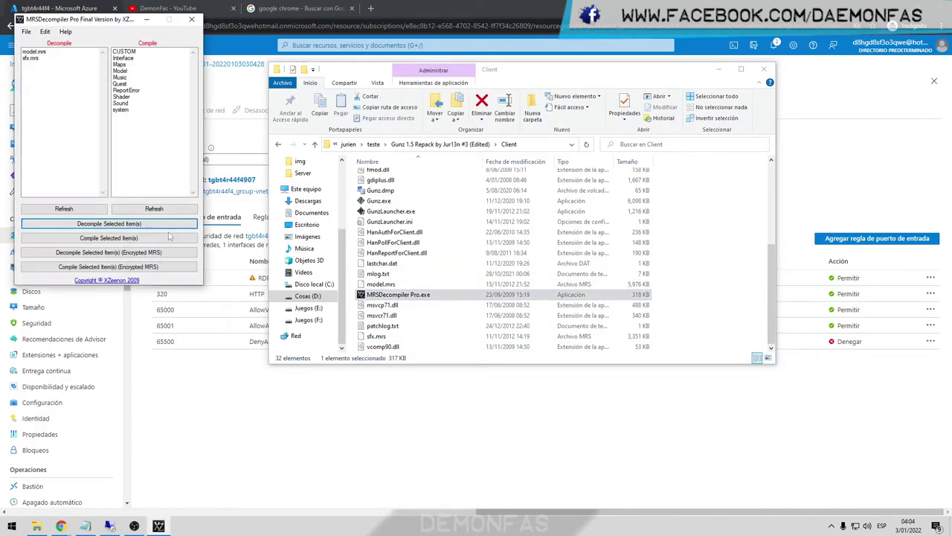
left_click(121, 110)
left_click(109, 237)
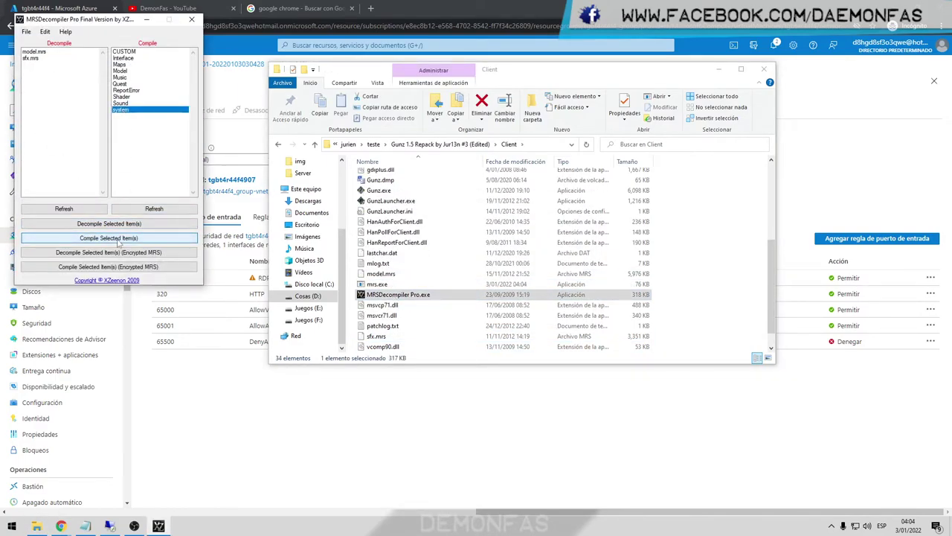
left_click(522, 295)
left_click(192, 20)
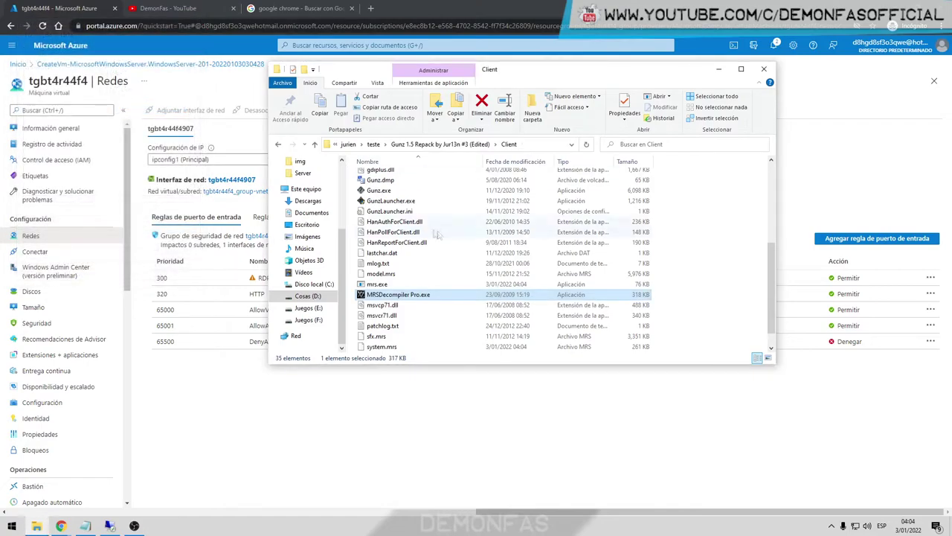
scroll(390, 290, "down", 3)
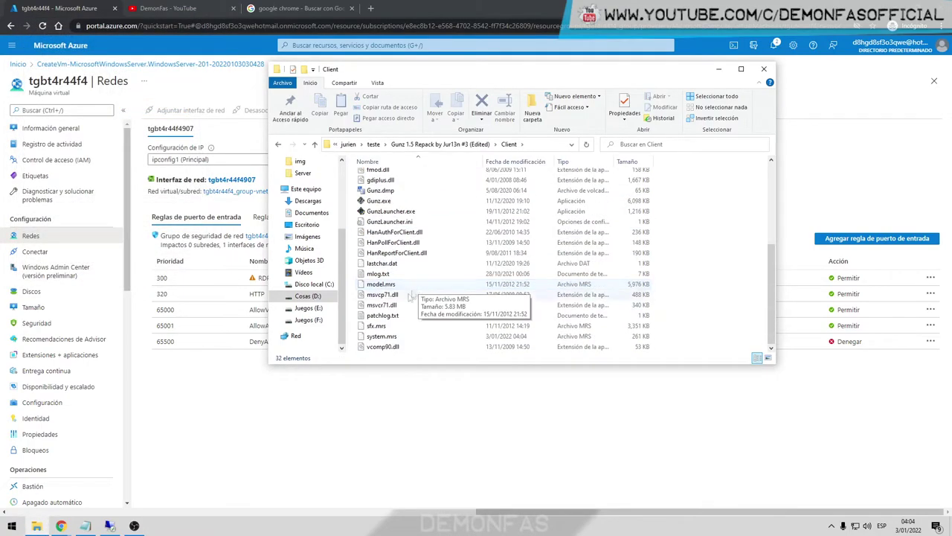
left_click(389, 338)
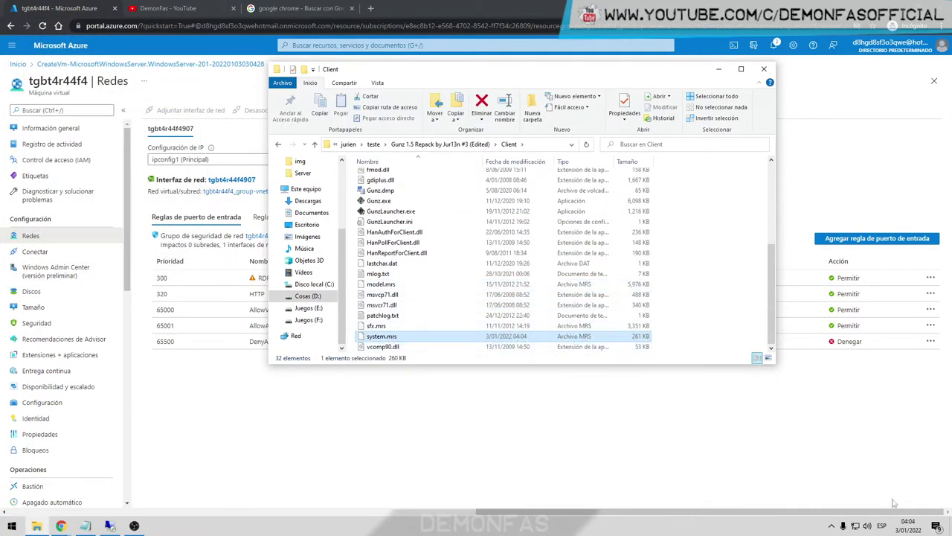
scroll(387, 208, "up", 3)
right_click(389, 237)
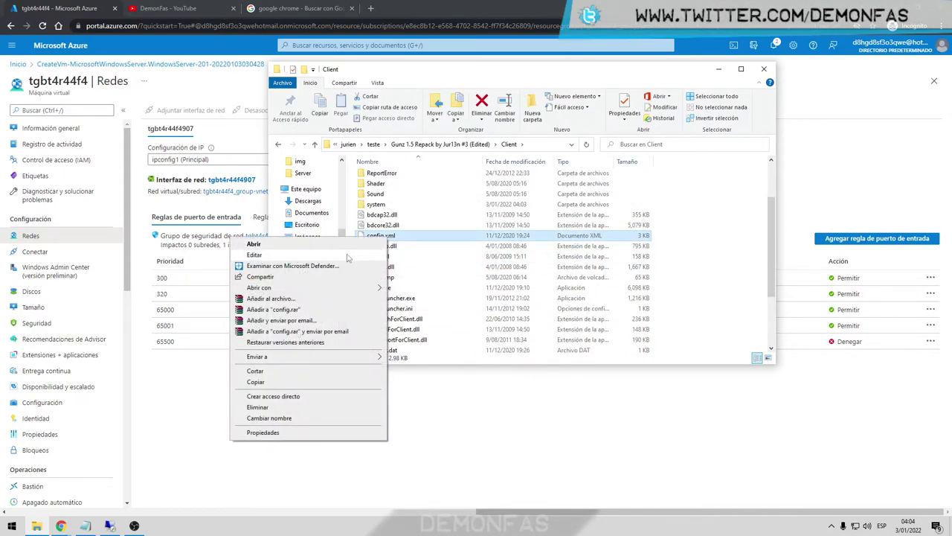
left_click(350, 255)
scroll(462, 300, "down", 3)
scroll(462, 300, "down", 1)
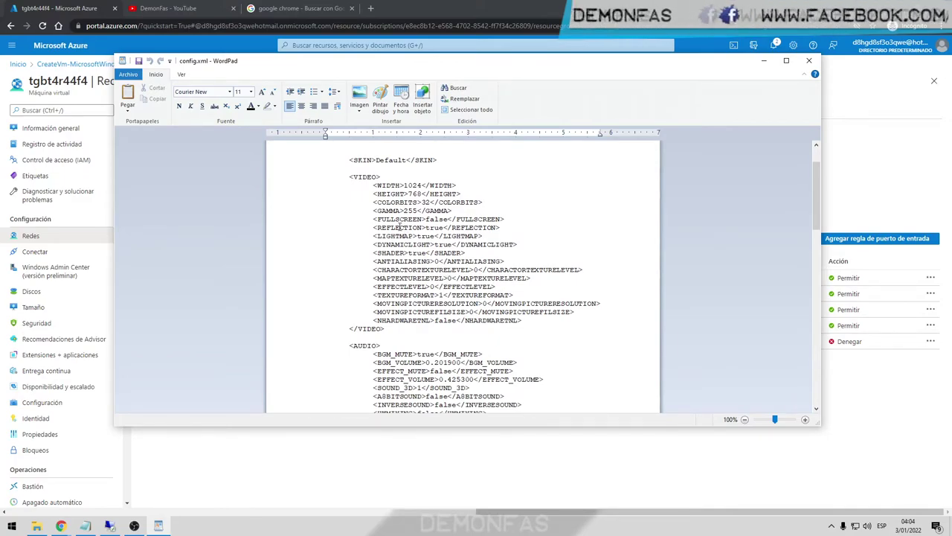
left_click_drag(425, 219, 500, 220)
left_click(810, 63)
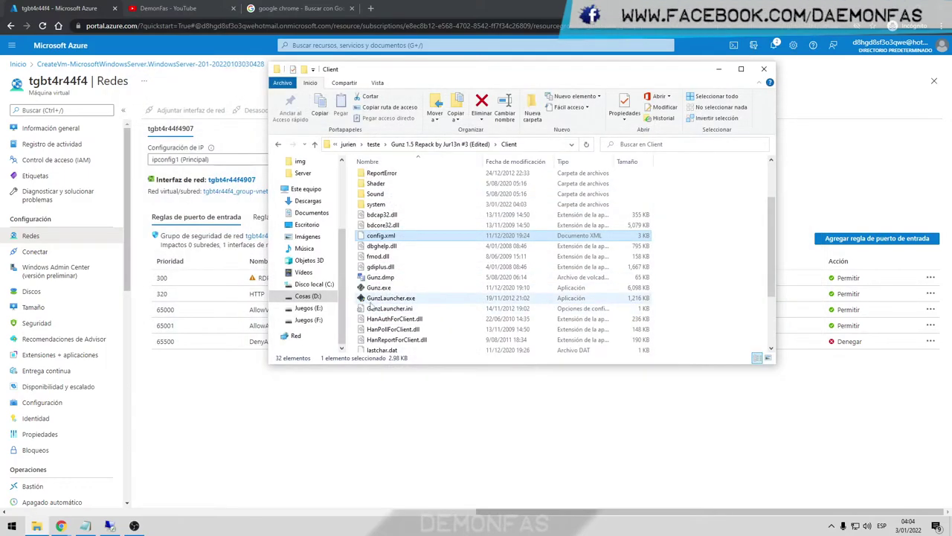
left_click(381, 288)
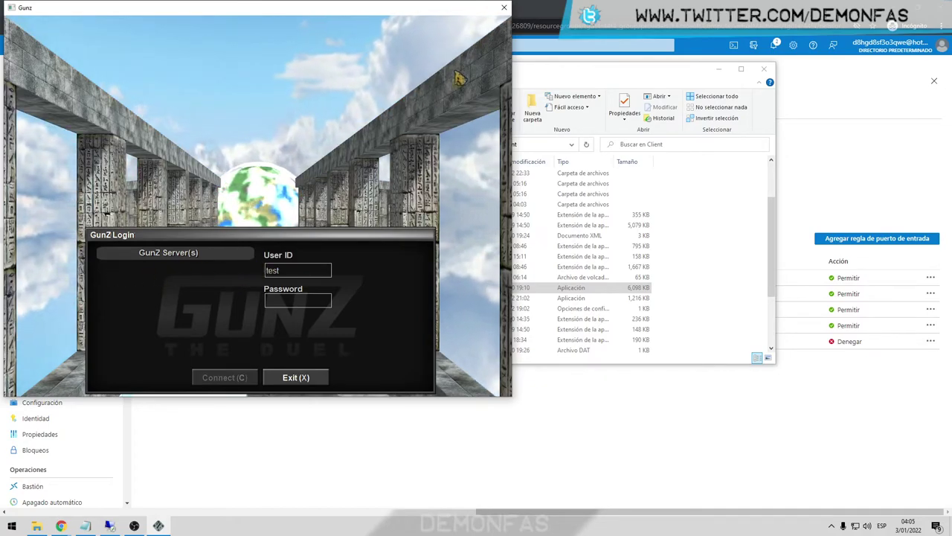
left_click(503, 9)
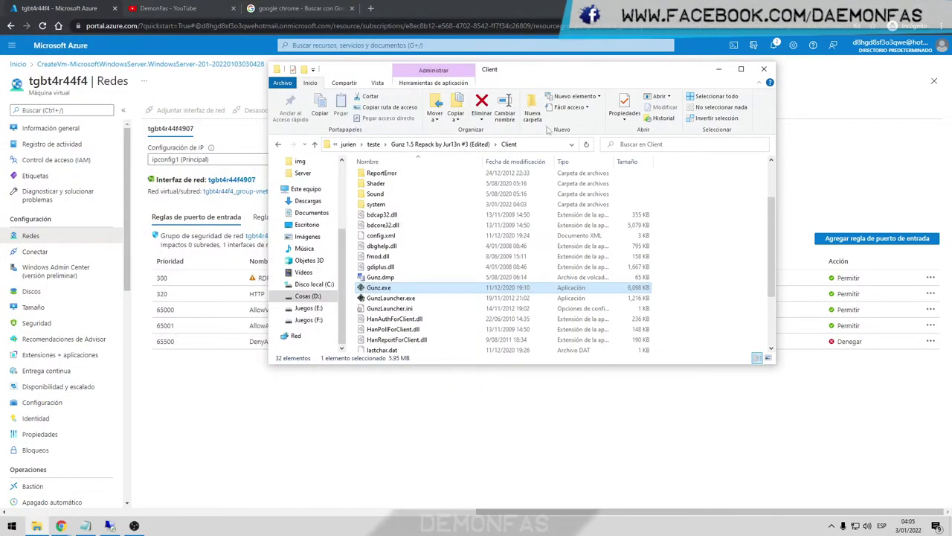
left_click(523, 5)
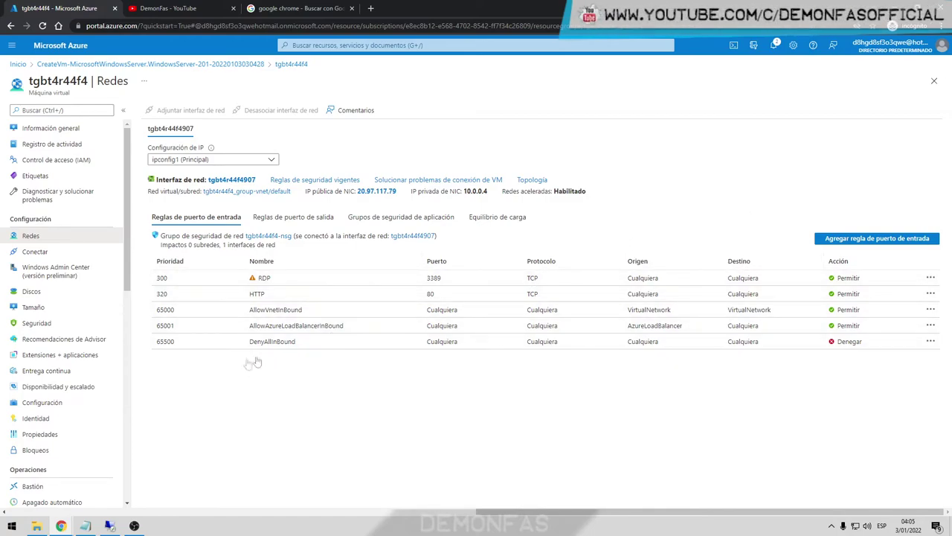
- Open the add inbound port rule form from the VM's networking page
left_click(846, 240)
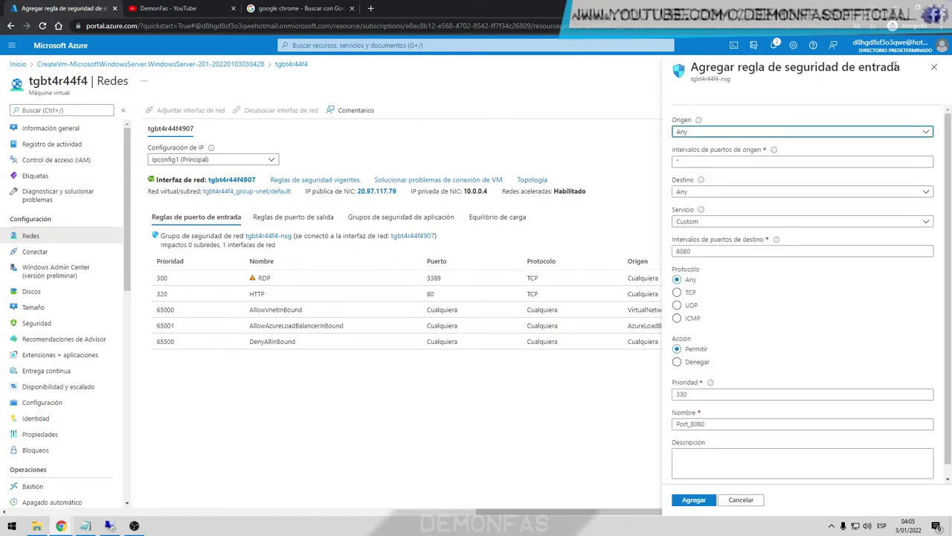
left_click(934, 66)
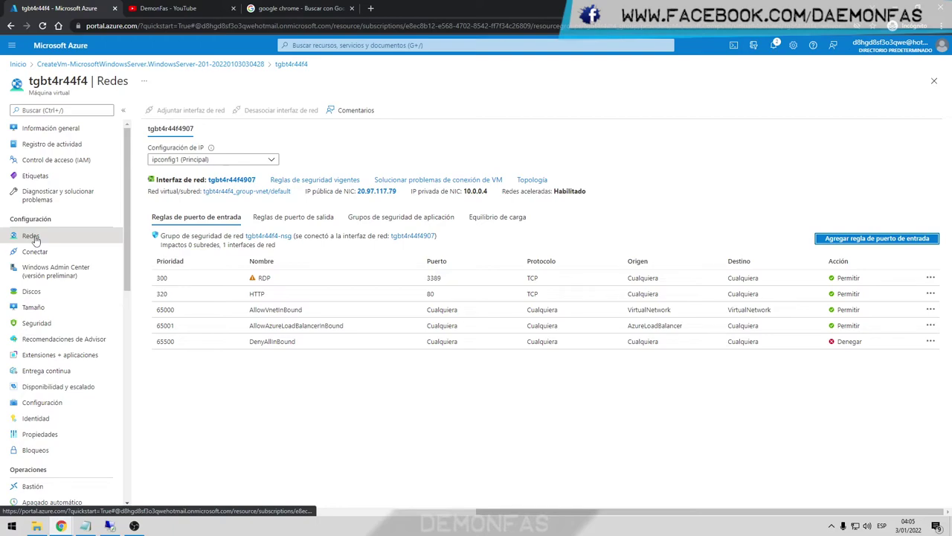
left_click(81, 235)
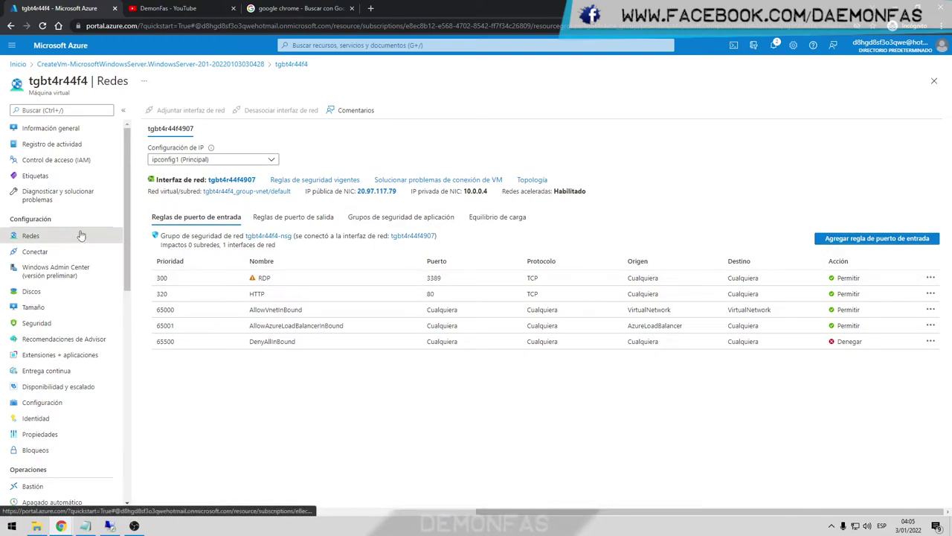
left_click(890, 238)
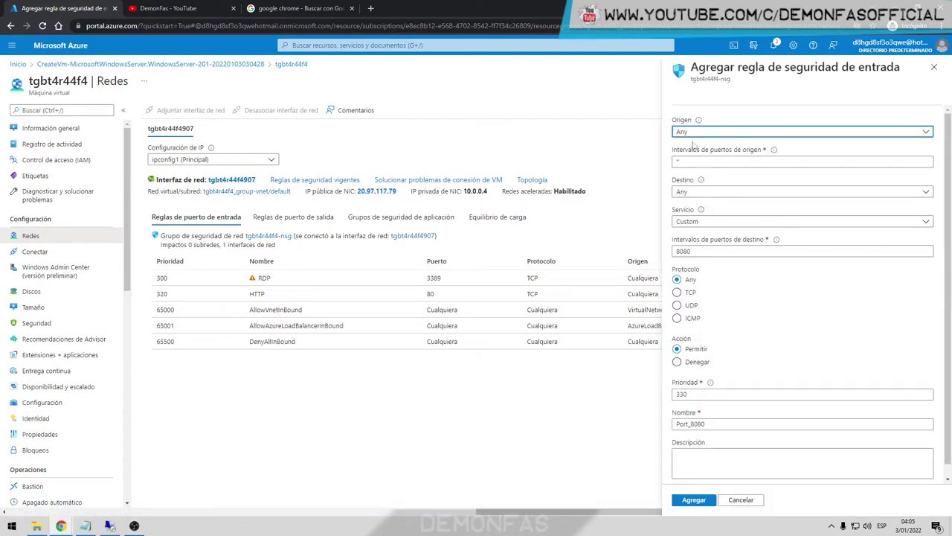
- Set destination port 5100, protocol TCP, priority 330, name TCP_5100, and add the rule
double_click(703, 251)
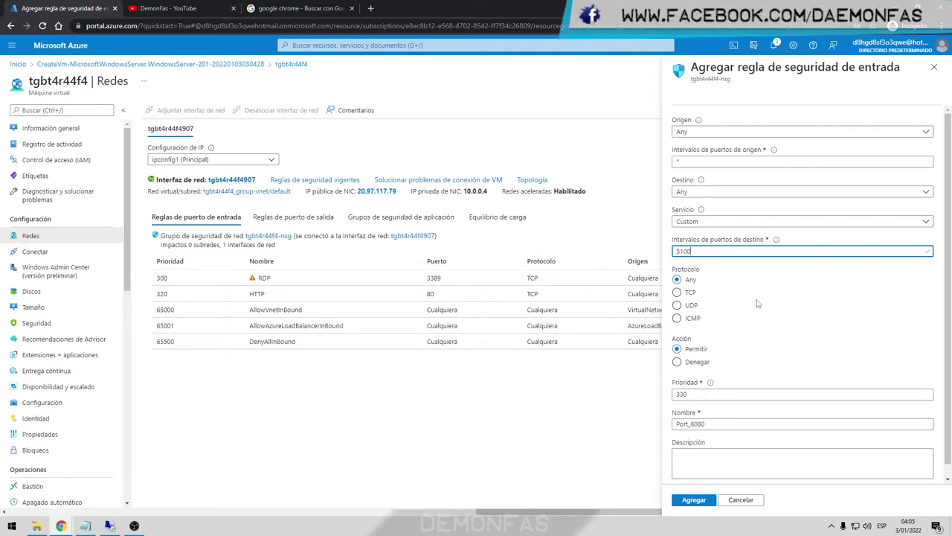
scroll(757, 303, "down", 1)
left_click(687, 283)
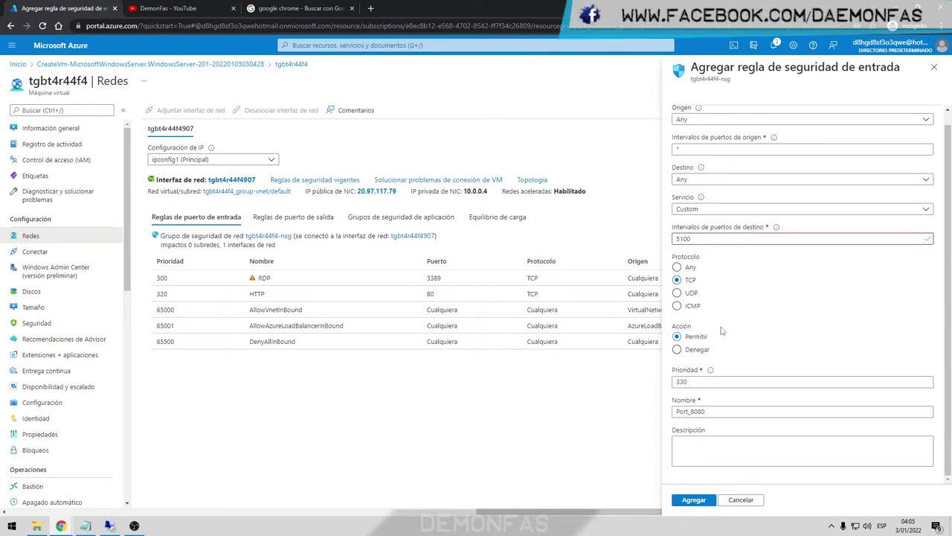
double_click(704, 383)
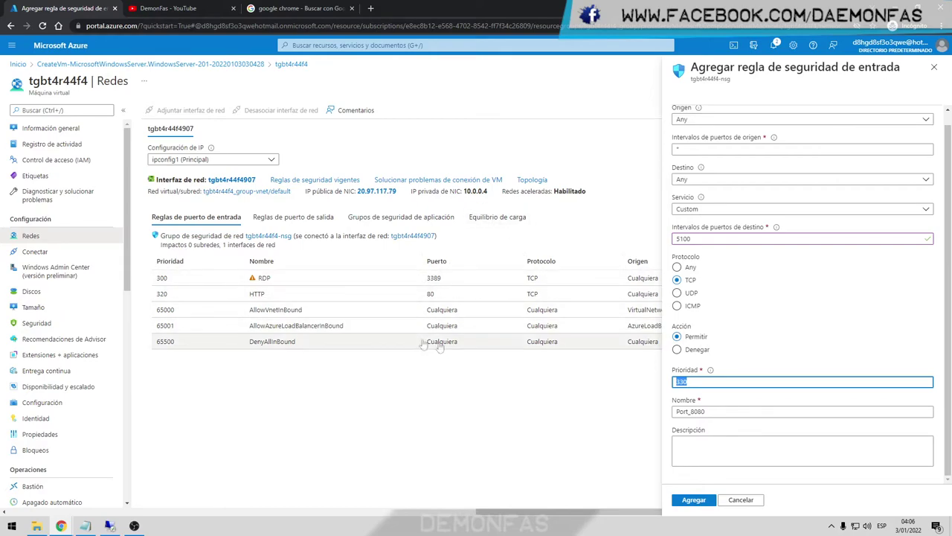
left_click(726, 411)
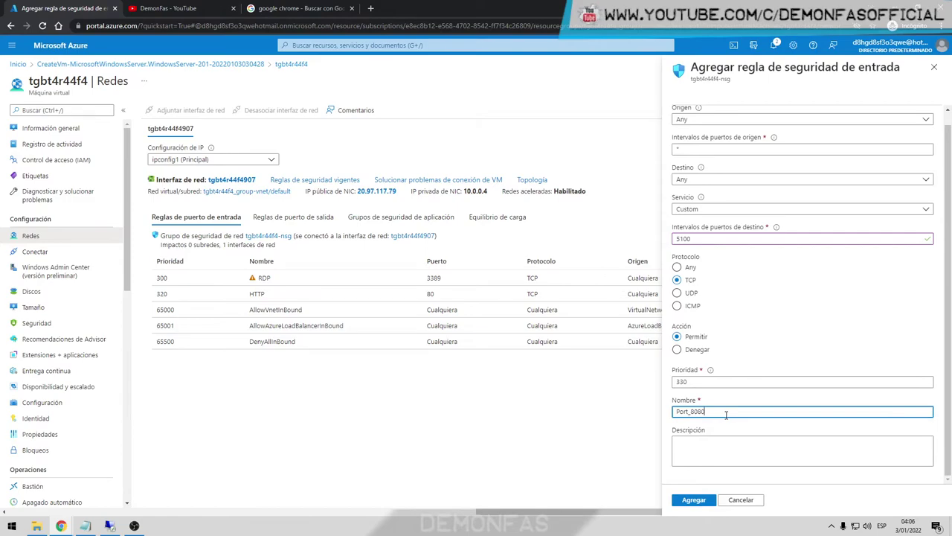
left_click_drag(741, 414, 628, 413)
type("TCP_5100")
left_click(714, 456)
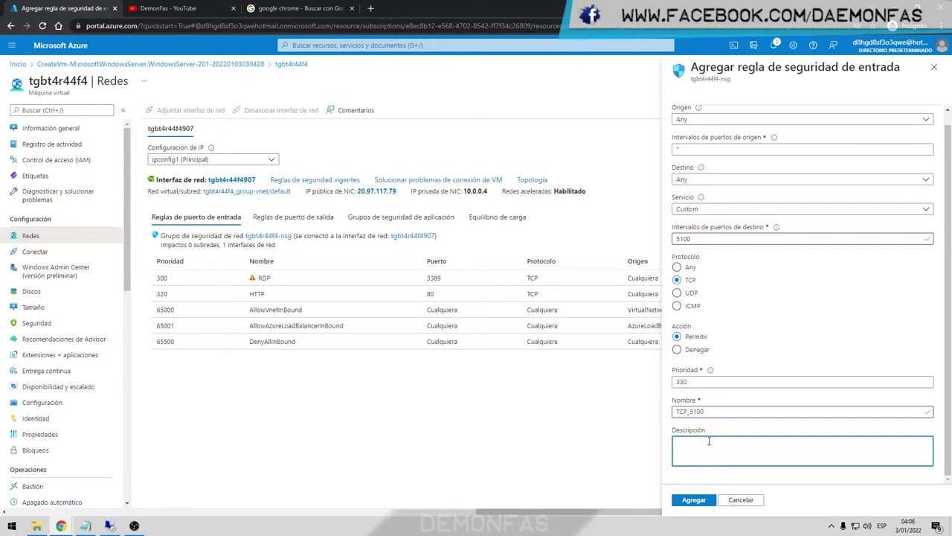
left_click(700, 503)
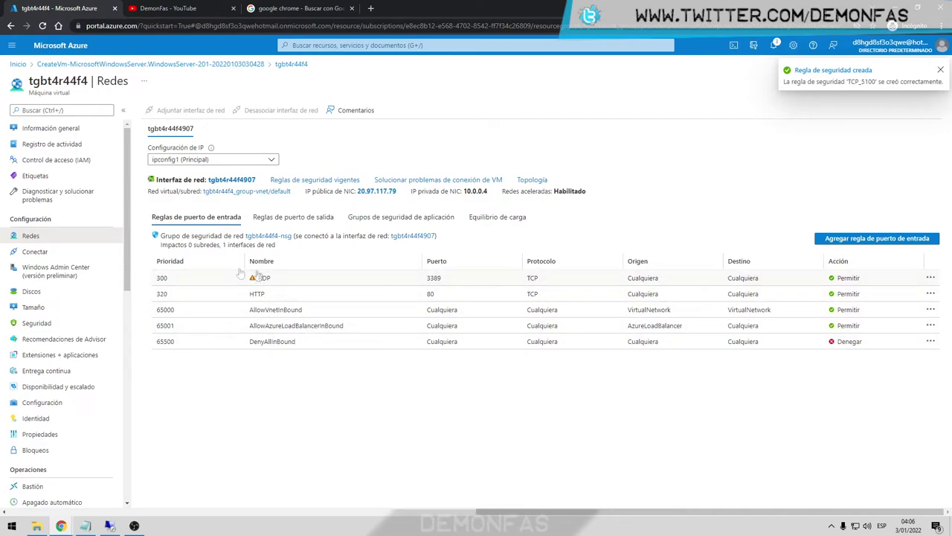
- Start a new inbound port rule for destination ports 1000-10000 using the TCP protocol
left_click(43, 256)
left_click(32, 238)
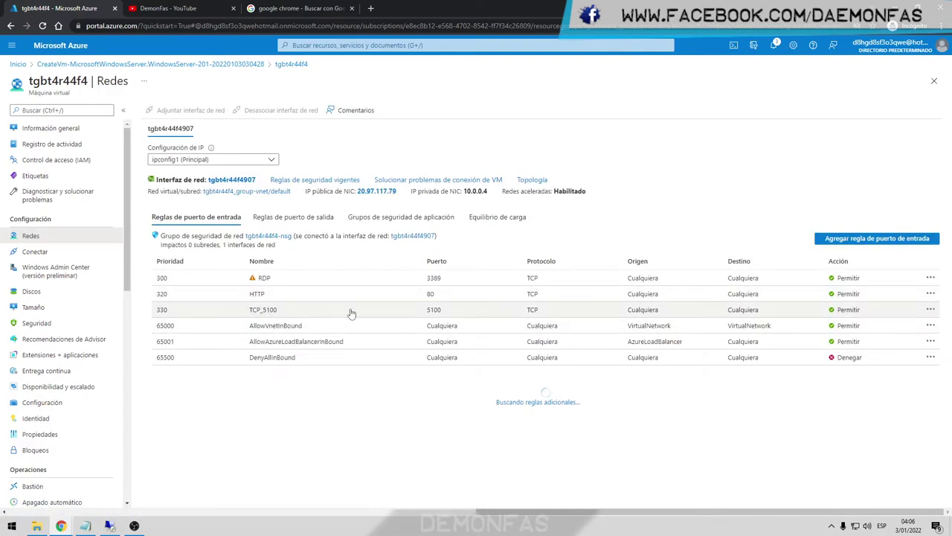
left_click(865, 240)
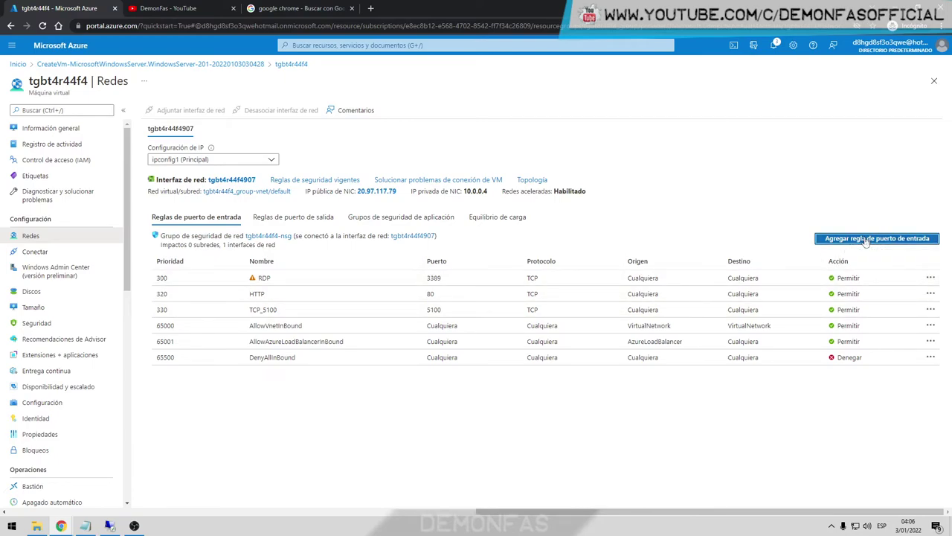
double_click(730, 253)
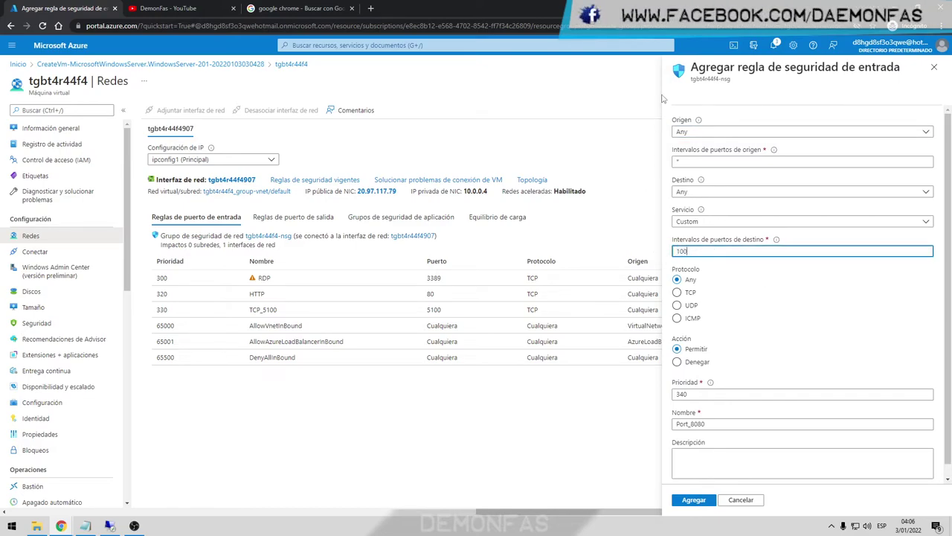
type("1000-10000")
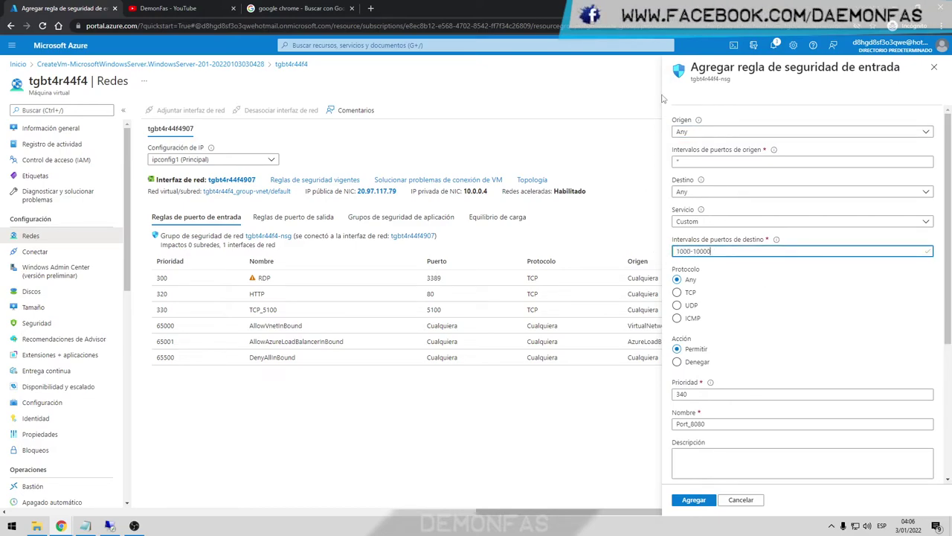
left_click_drag(722, 253, 583, 247)
left_click(728, 253)
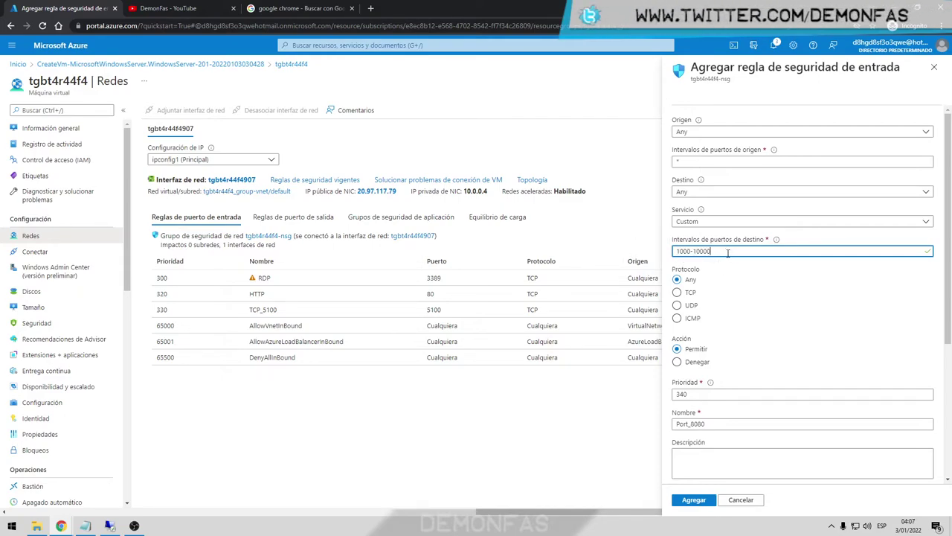
left_click(691, 293)
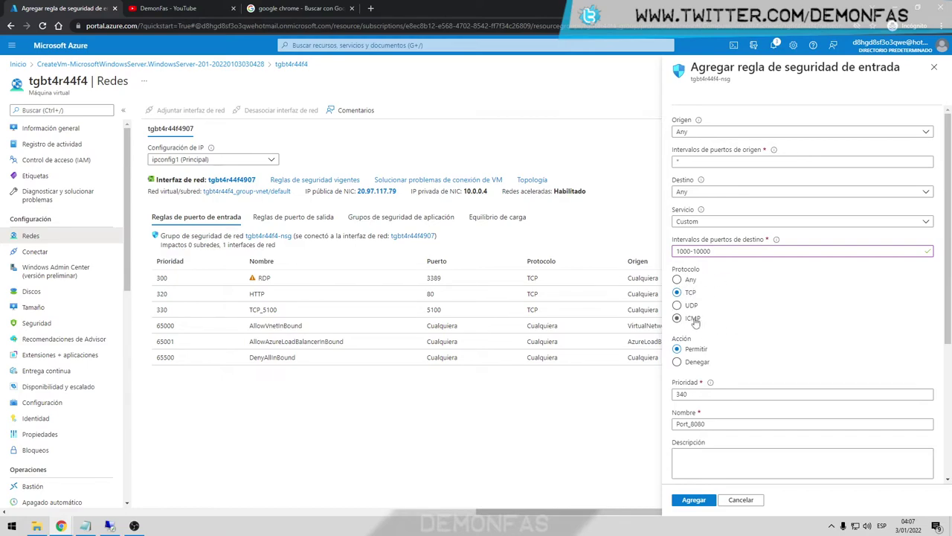
scroll(786, 340, "down", 1)
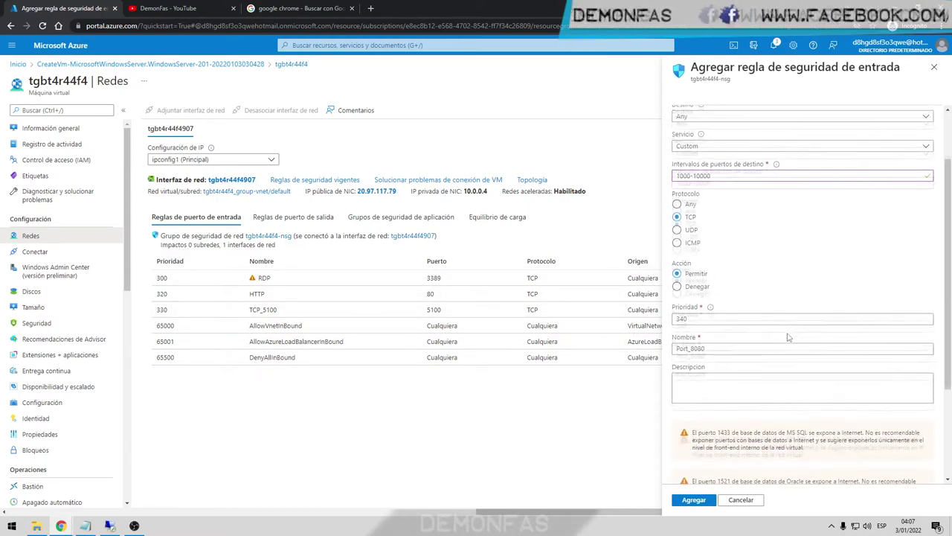
left_click(730, 201)
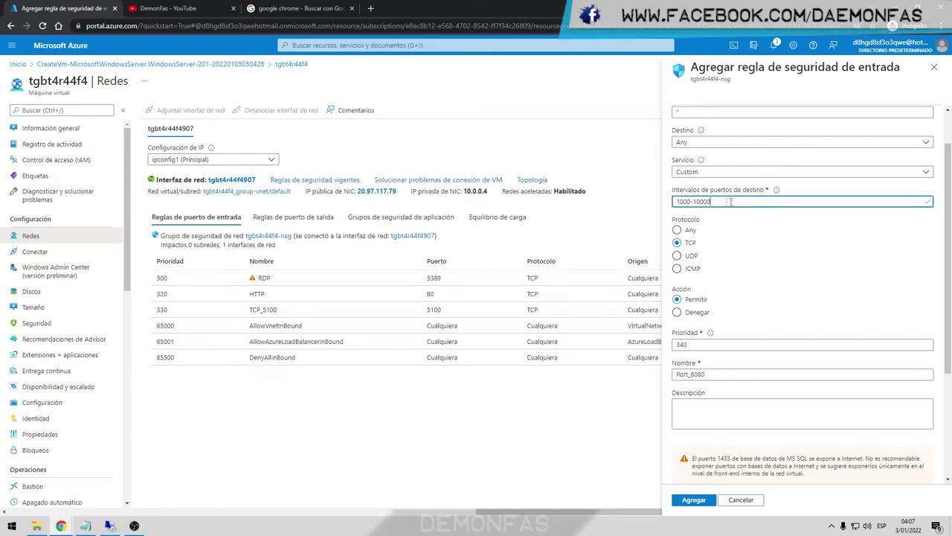
- Name the rule Port_1000-10000_TCP and add it at priority 340
scroll(816, 318, "up", 1)
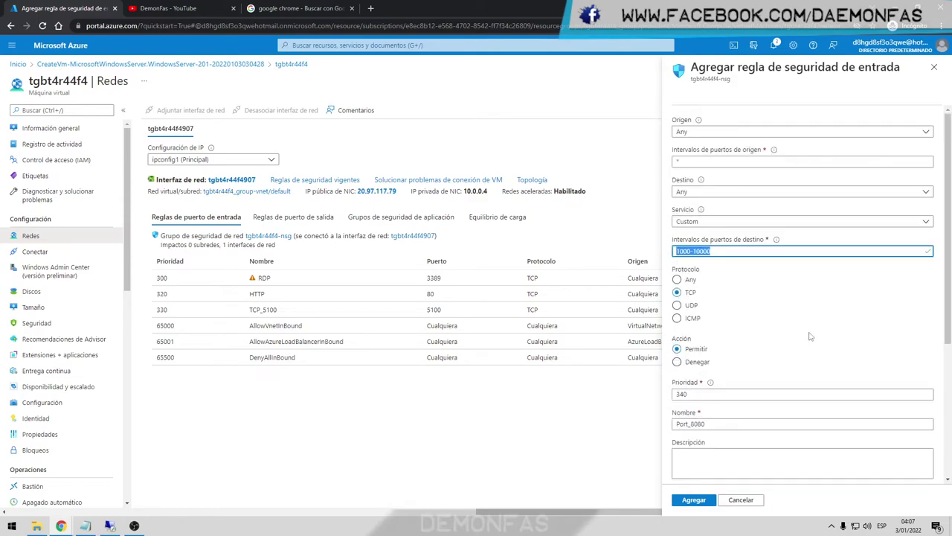
scroll(809, 336, "down", 2)
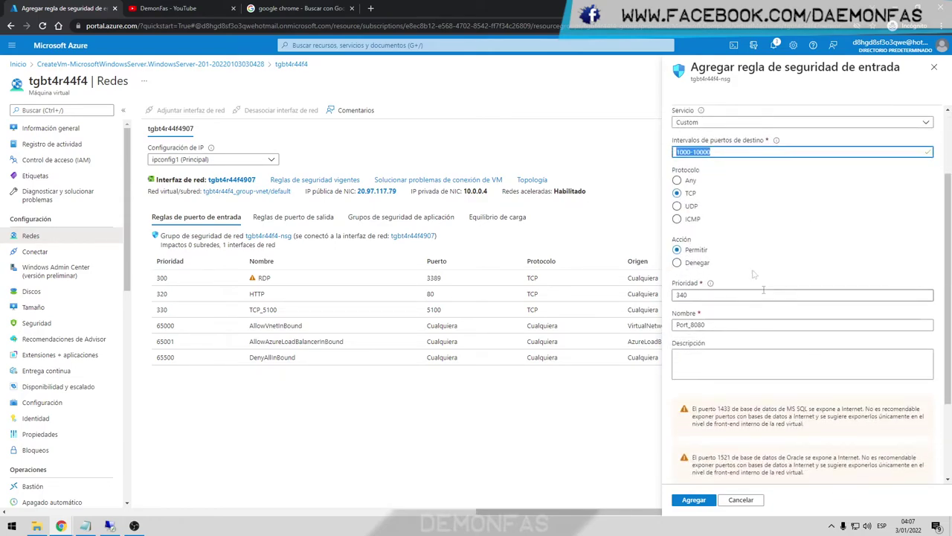
triple_click(740, 154)
key("ctrl+c")
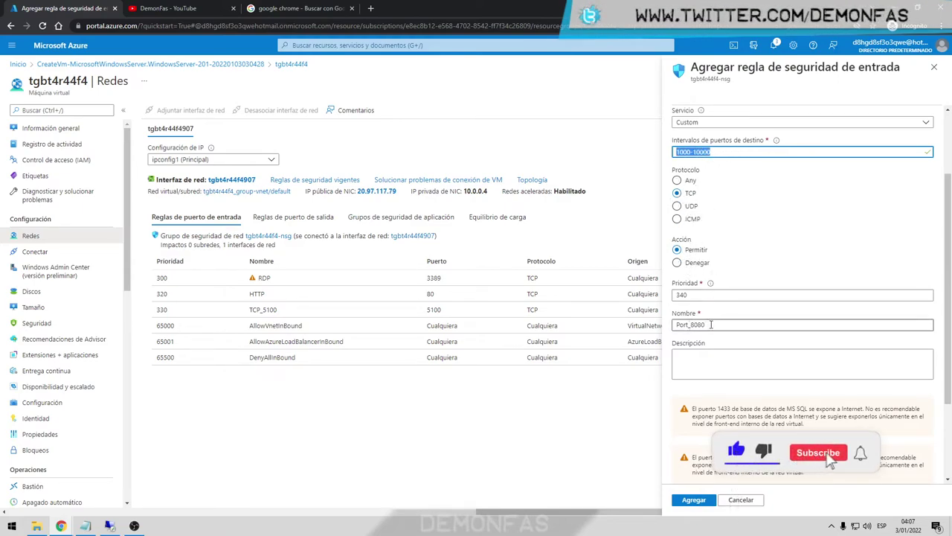
left_click_drag(706, 325, 690, 325)
key("ctrl+v")
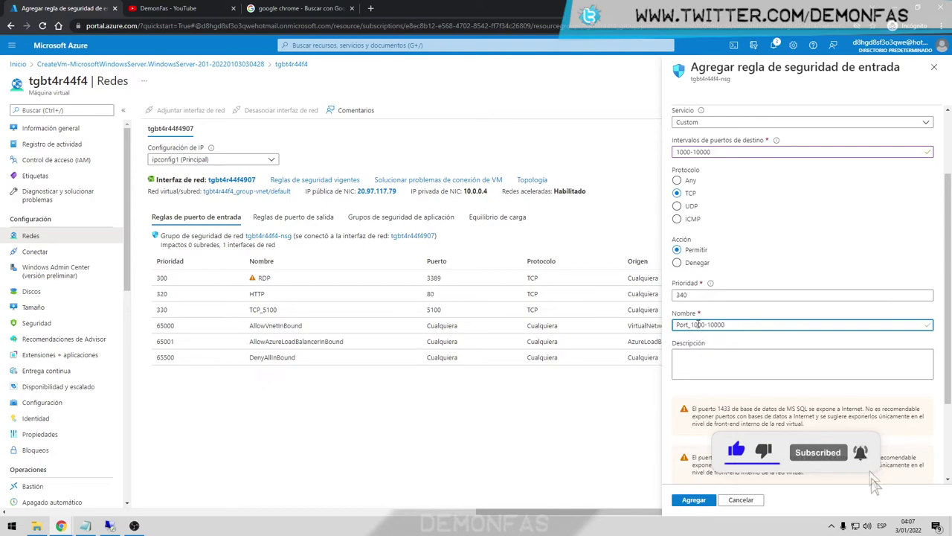
scroll(722, 408, "down", 3)
type("_")
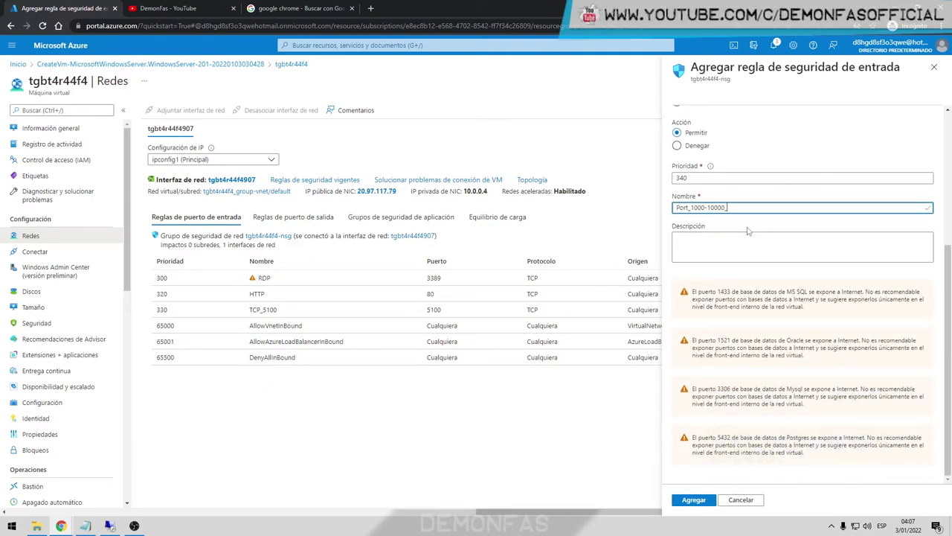
type("TCP")
left_click(693, 500)
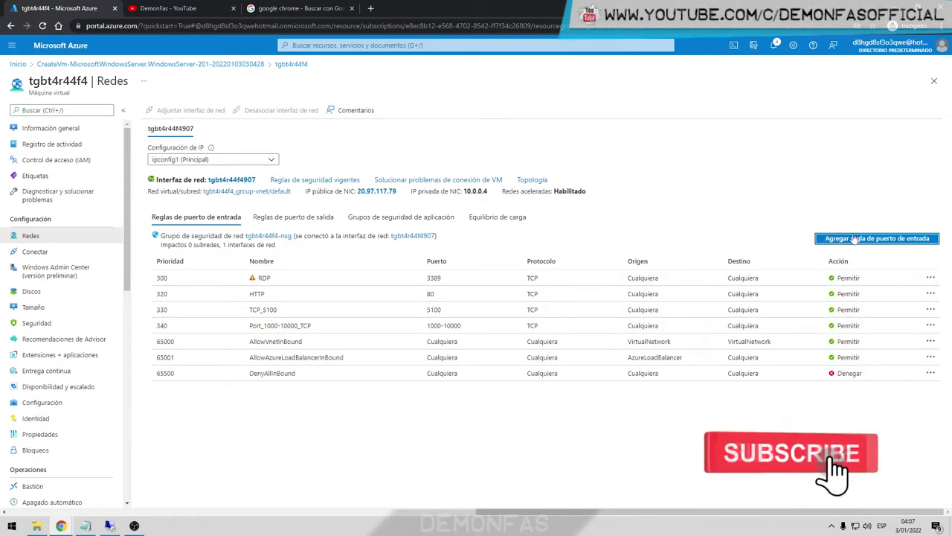
left_click(877, 238)
- Enter destination ports 1000-10000, choose UDP and name the rule Port_1000-10000_UDP
double_click(737, 250)
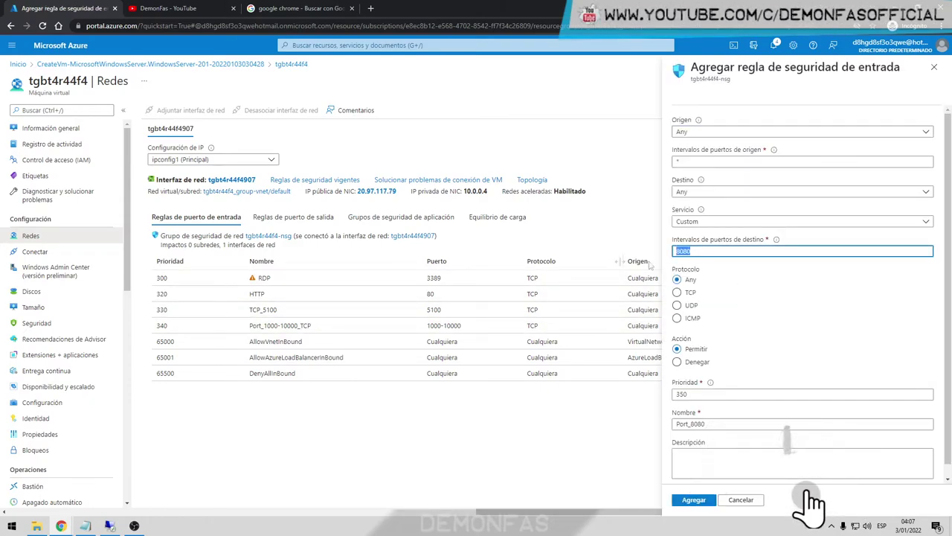
type("1000-10000")
left_click(690, 305)
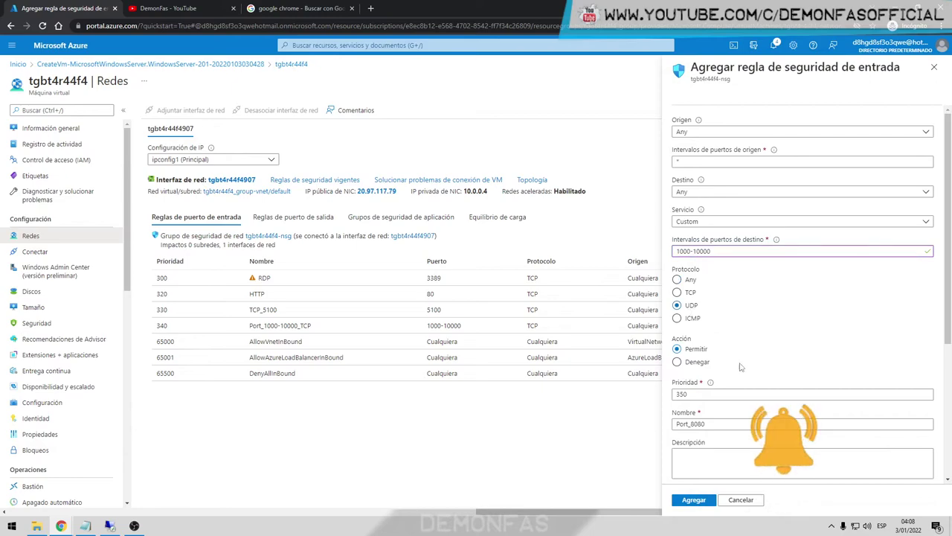
scroll(802, 312, "down", 2)
left_click_drag(705, 275, 694, 274)
type("1000-10000")
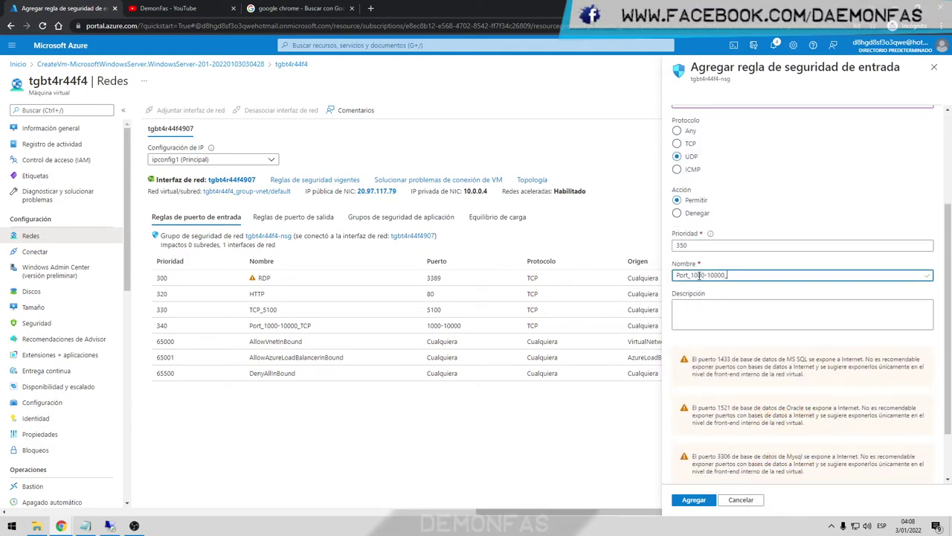
type("_UDP")
- Set the rule priority to 350 and create the UDP rule
left_click(686, 246)
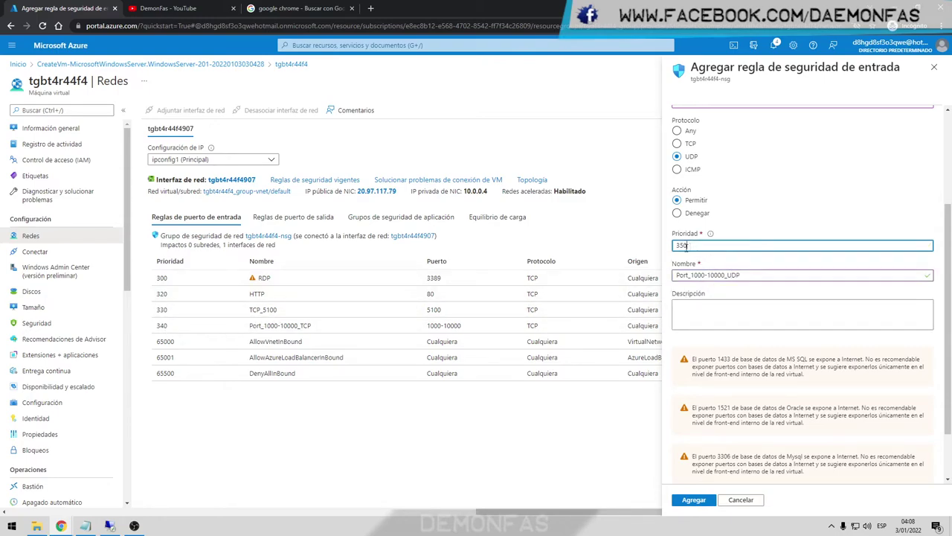
key("ctrl+a")
scroll(762, 384, "up", 2)
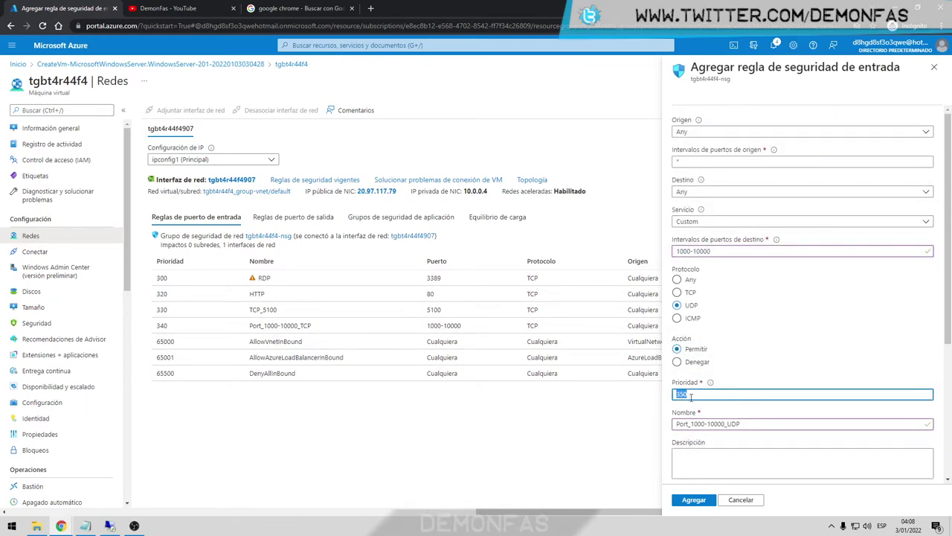
scroll(776, 301, "down", 3)
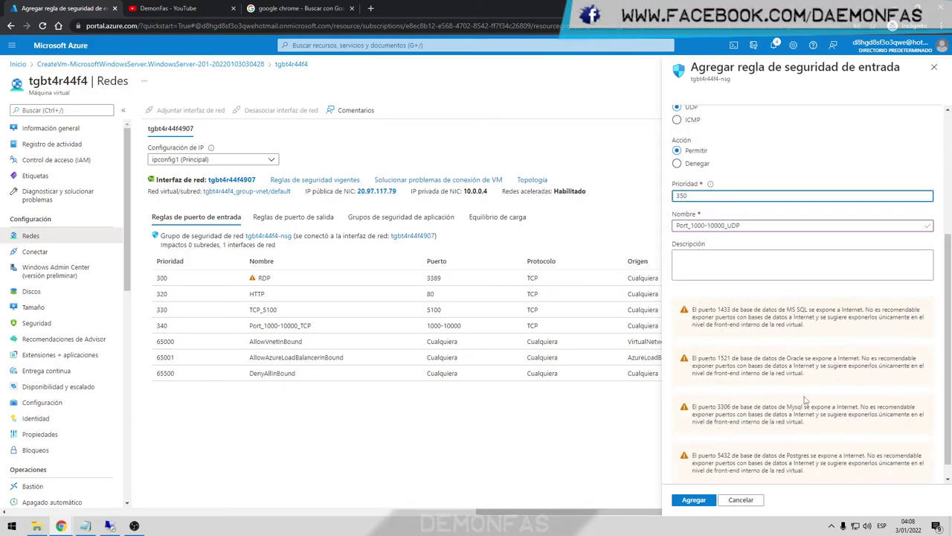
scroll(799, 396, "up", 3)
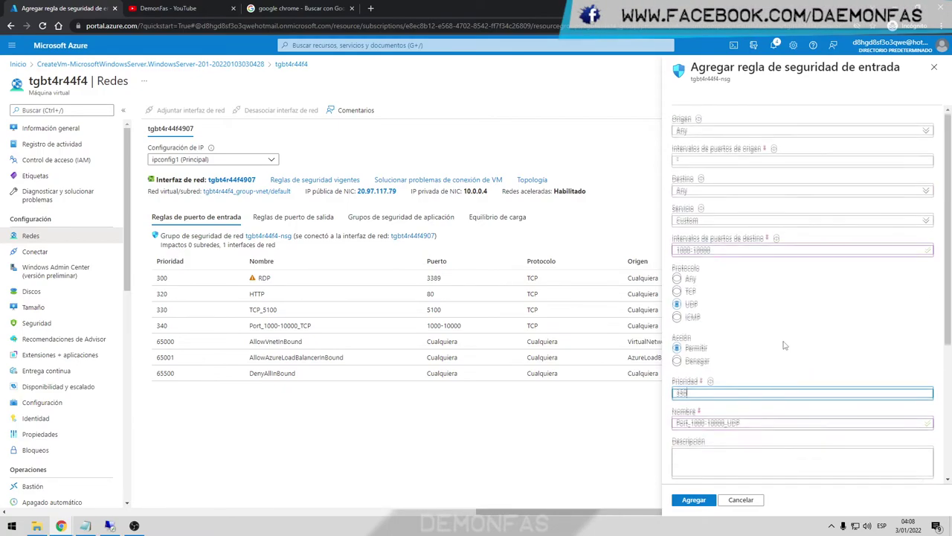
scroll(785, 345, "down", 2)
left_click(696, 503)
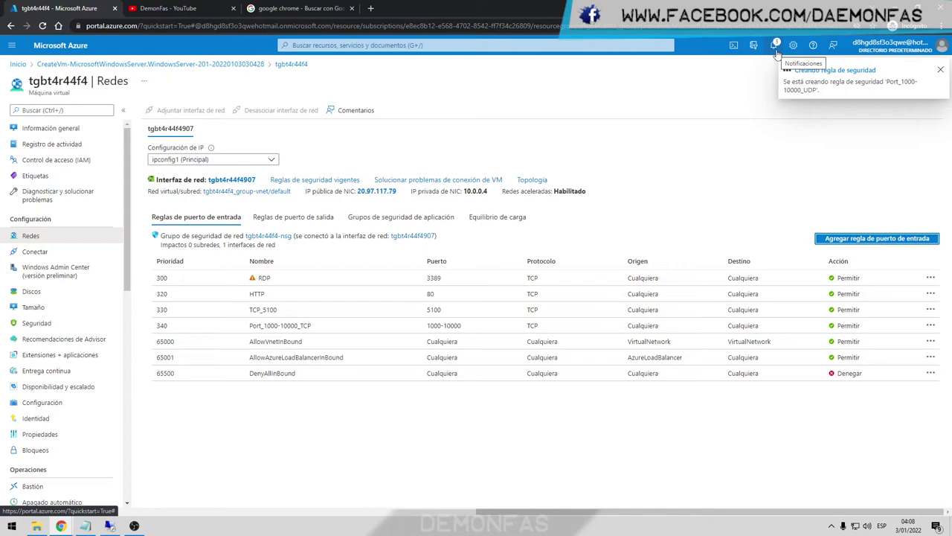
- Check the notifications, return to the VM's networking rules, then switch back to the remote session
left_click(775, 52)
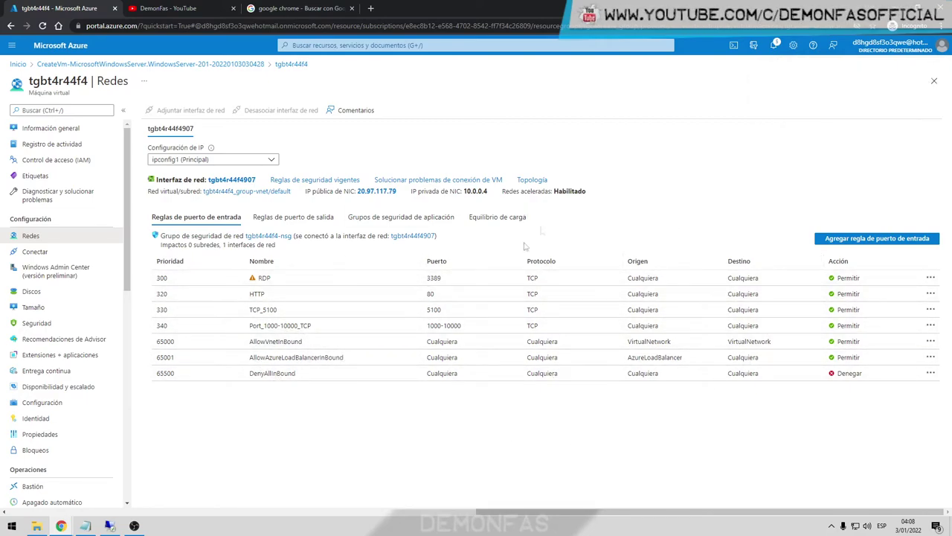
left_click(44, 249)
left_click(46, 237)
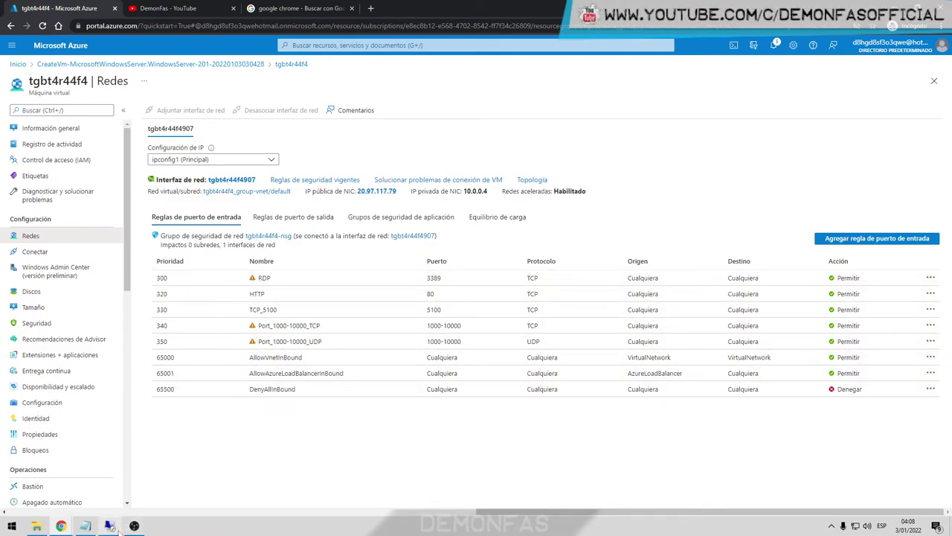
mouse_move(112, 528)
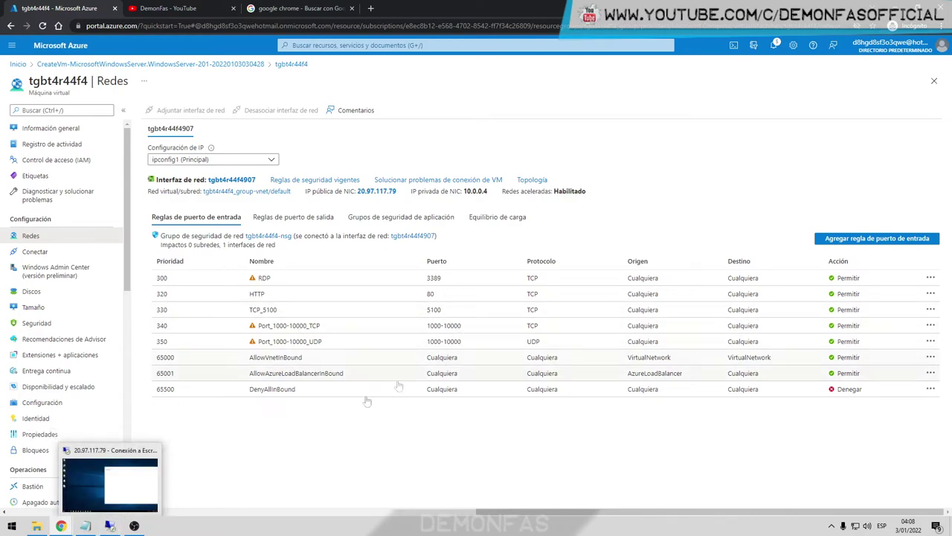
left_click(110, 526)
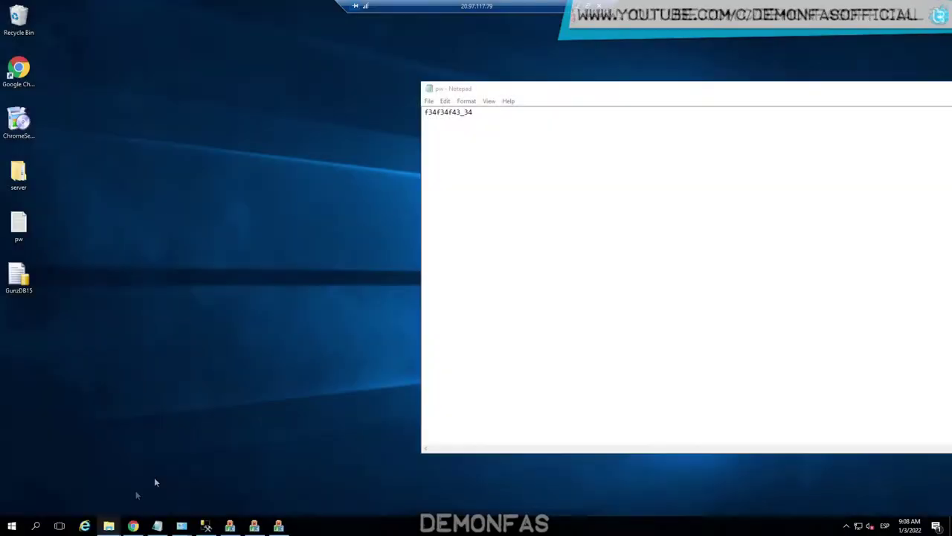
- Restore the server windows, then quit the GunZ client on the local desktop and confirm
left_click(230, 526)
left_click(255, 526)
left_click(278, 526)
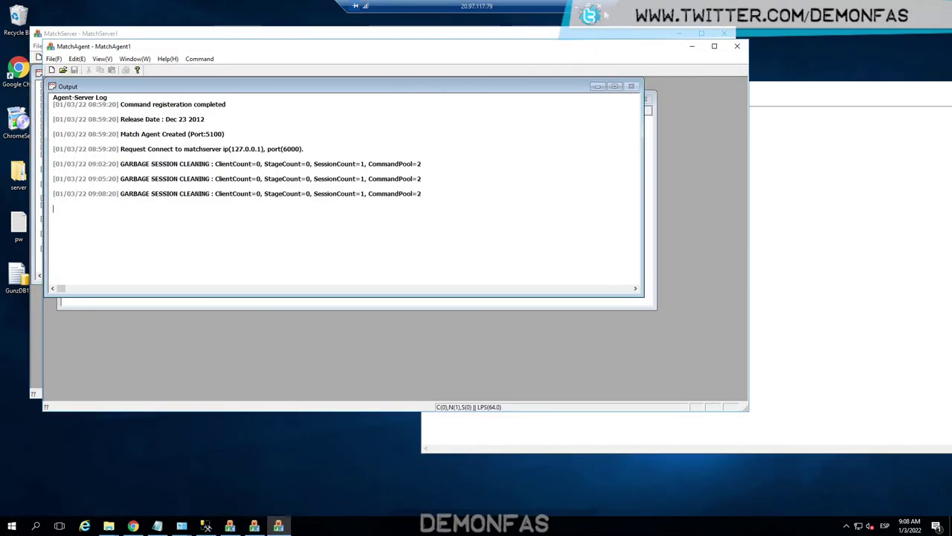
left_click(580, 6)
left_click(37, 526)
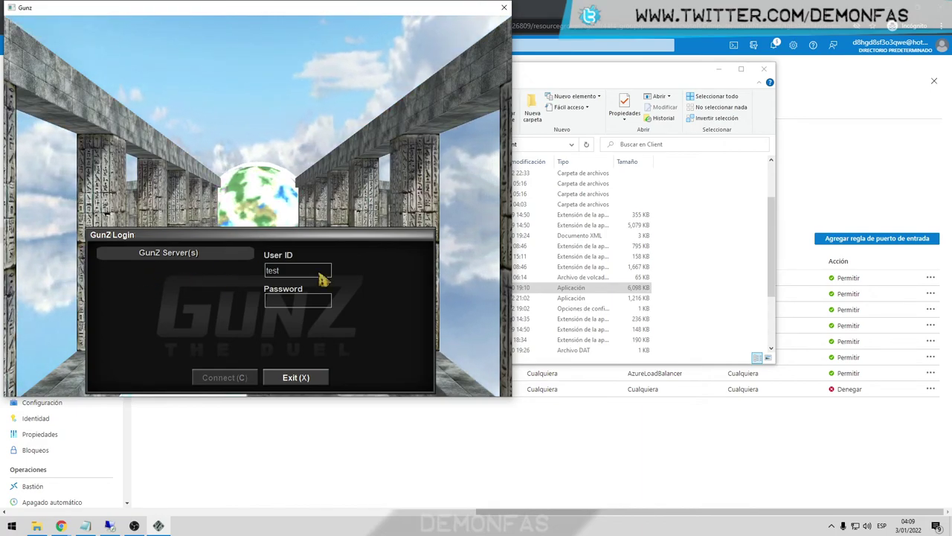
left_click(298, 380)
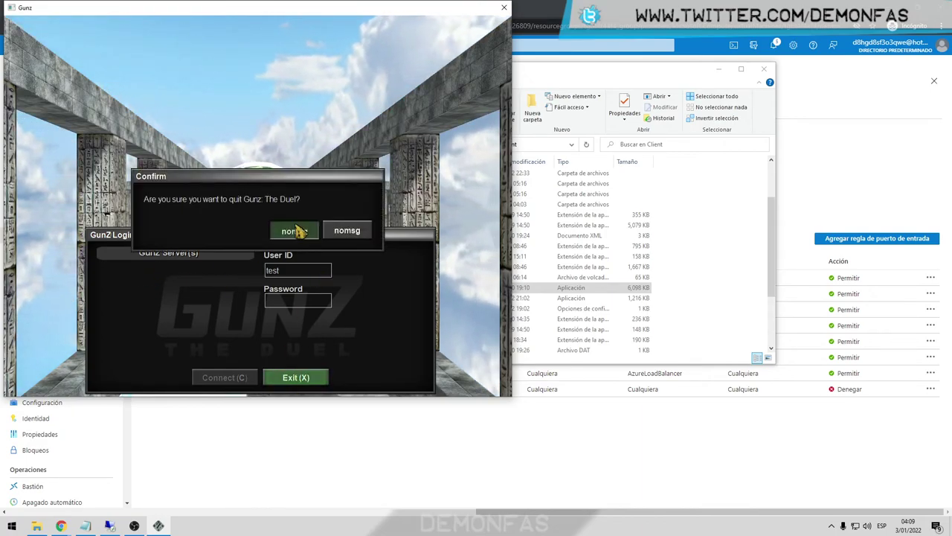
left_click(293, 230)
- On the VM, shut down MatchServer and close the Locator server
left_click(110, 526)
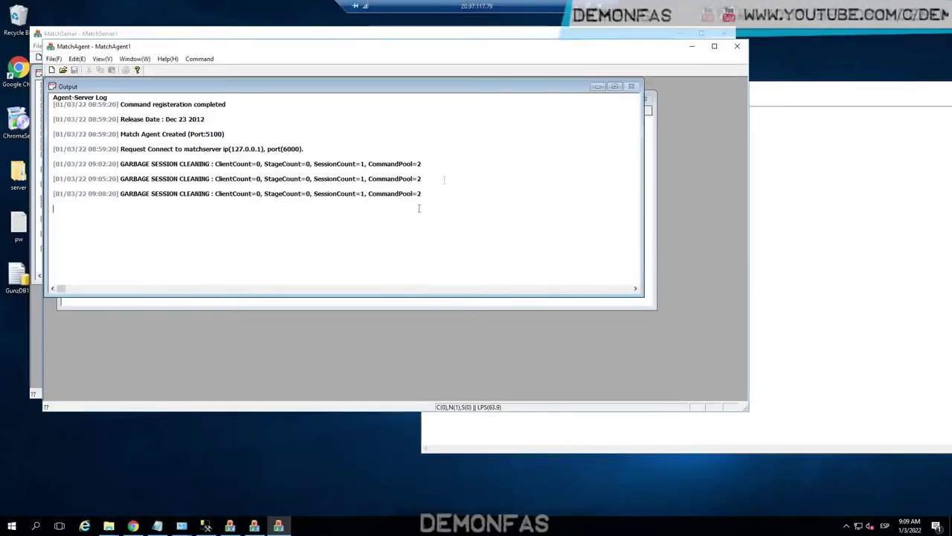
left_click(724, 33)
left_click(366, 241)
left_click(342, 107)
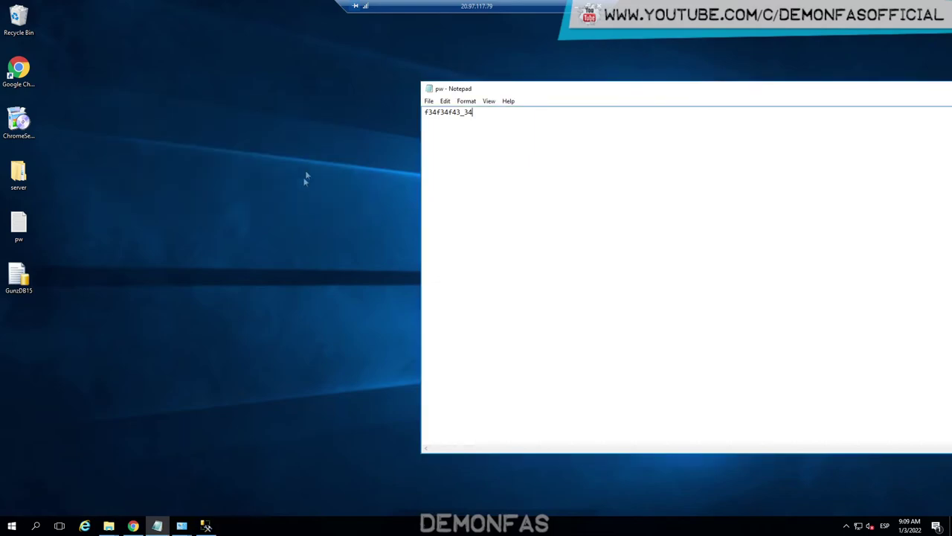
- Restart the Locator server and return to the server folder
left_click(152, 487)
double_click(245, 122)
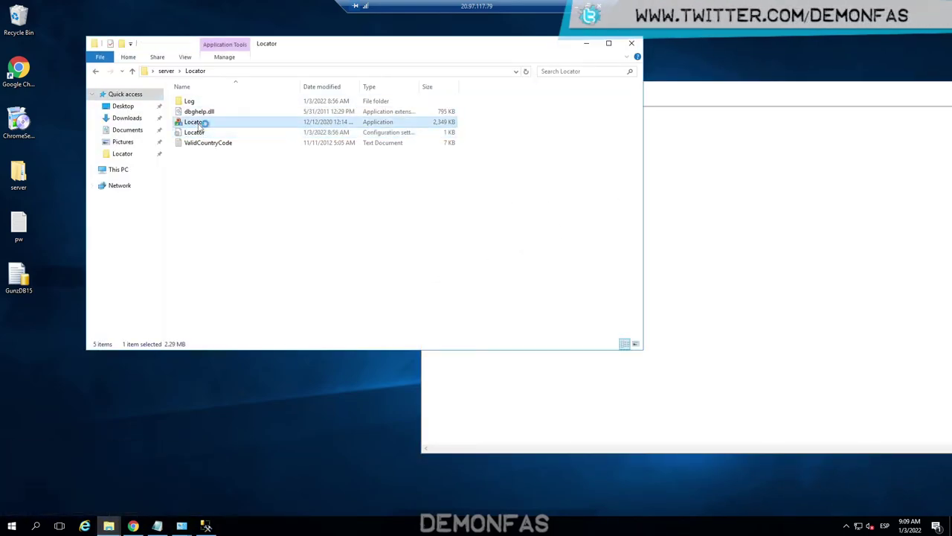
key("BackSpace")
left_click_drag(247, 43, 521, 67)
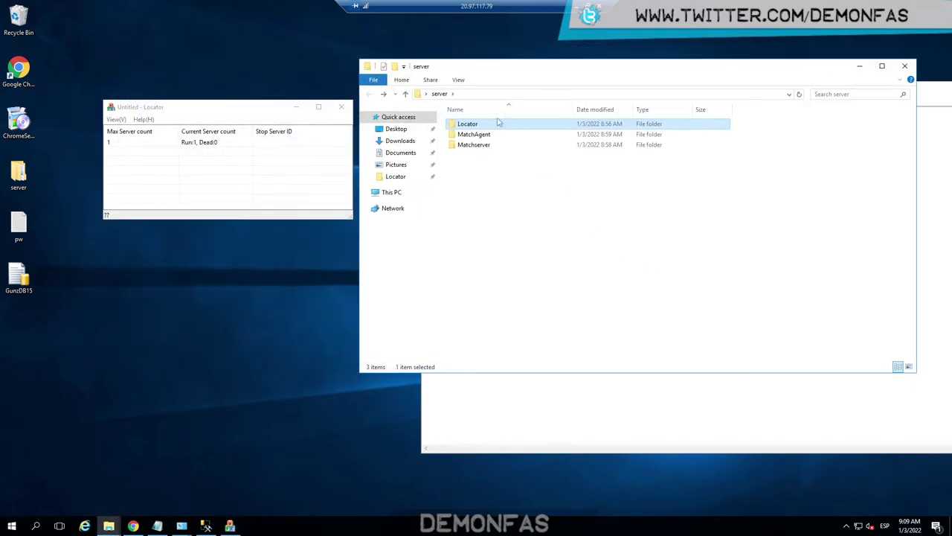
- Launch MatchServer from the Matchserver folder, then open the MatchAgent folder
double_click(476, 144)
scroll(480, 186, "down", 6)
double_click(481, 190)
key("BackSpace")
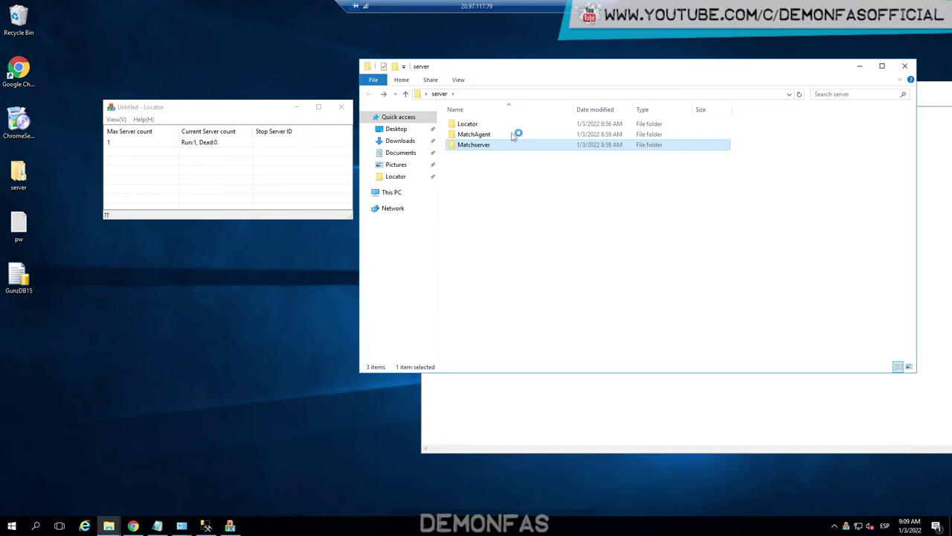
left_click(514, 134)
key("Return")
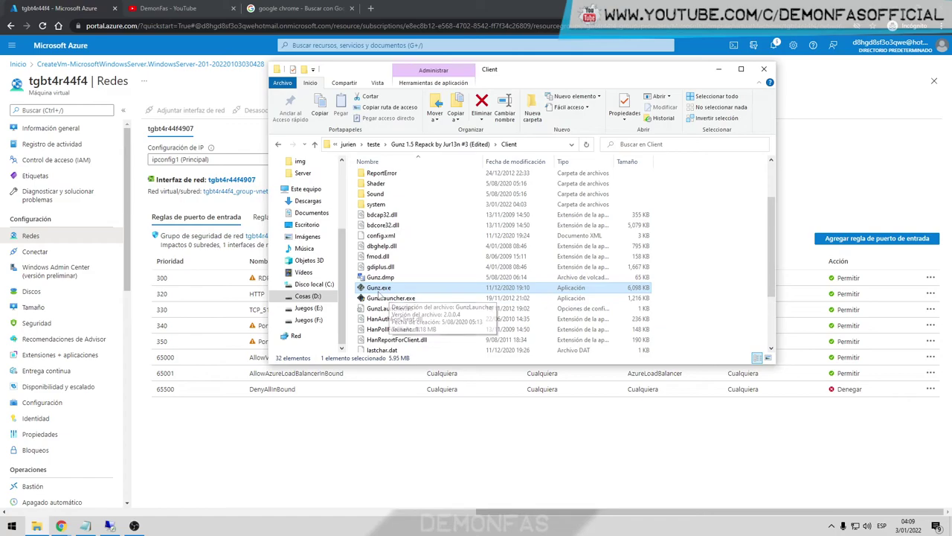
scroll(413, 294, "down", 3)
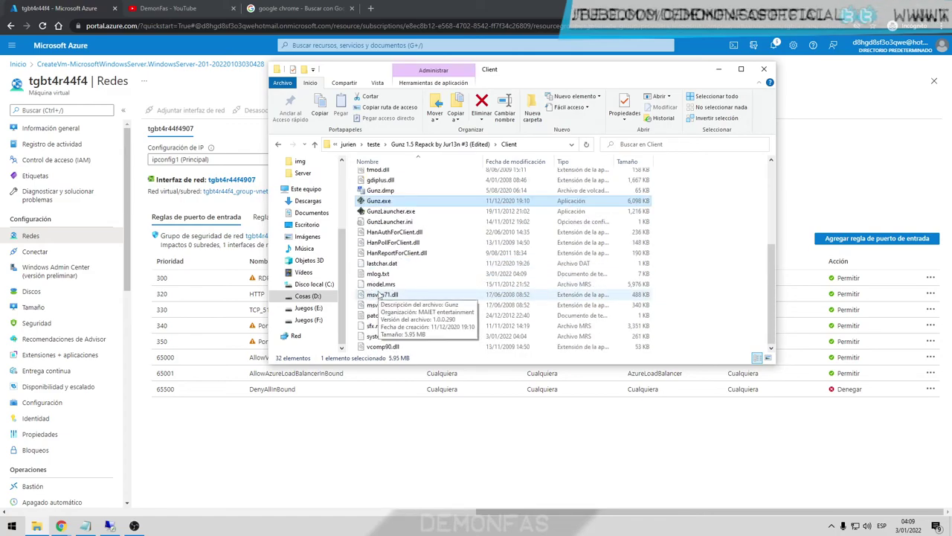
- Browse between the Client folder and its system folder to check the path
scroll(422, 306, "up", 5)
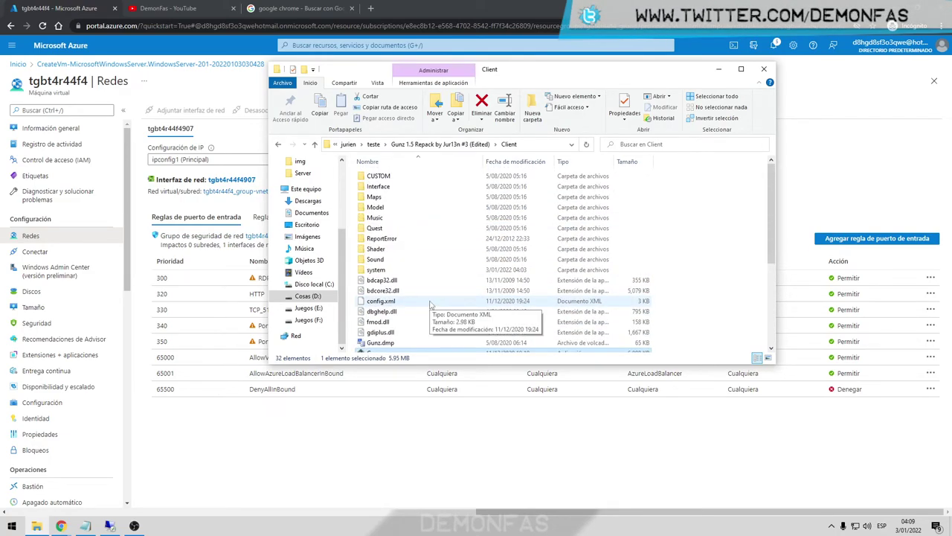
scroll(430, 303, "down", 5)
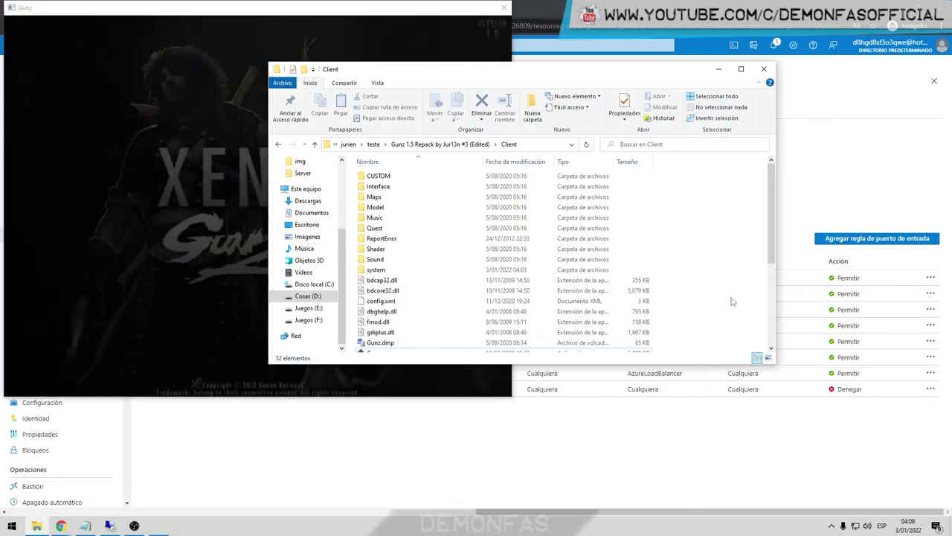
left_click_drag(499, 72, 543, 74)
key("alt+Left")
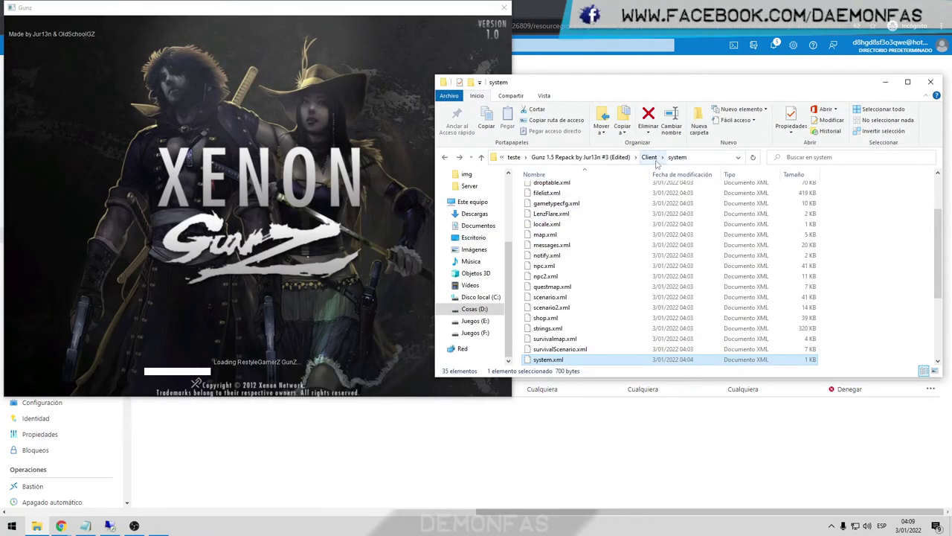
key("alt+Right")
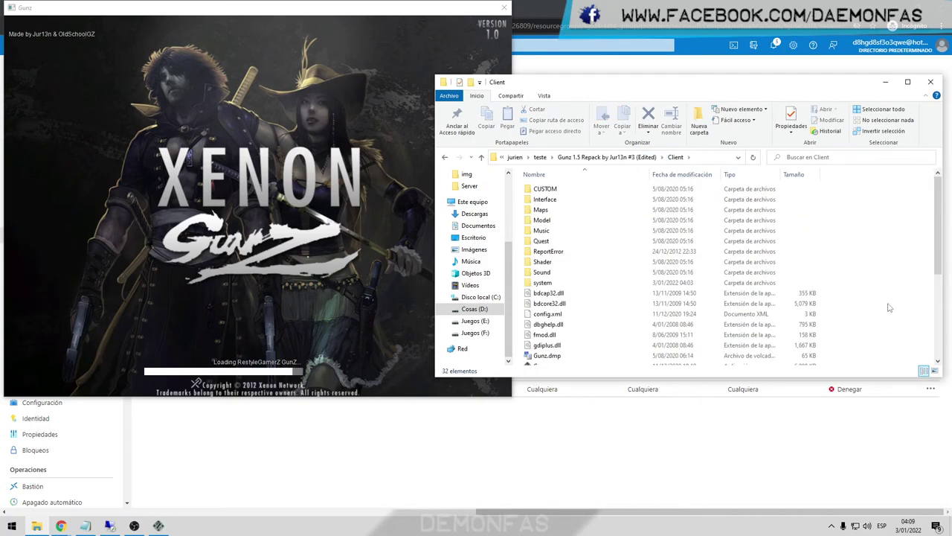
key("alt+Left")
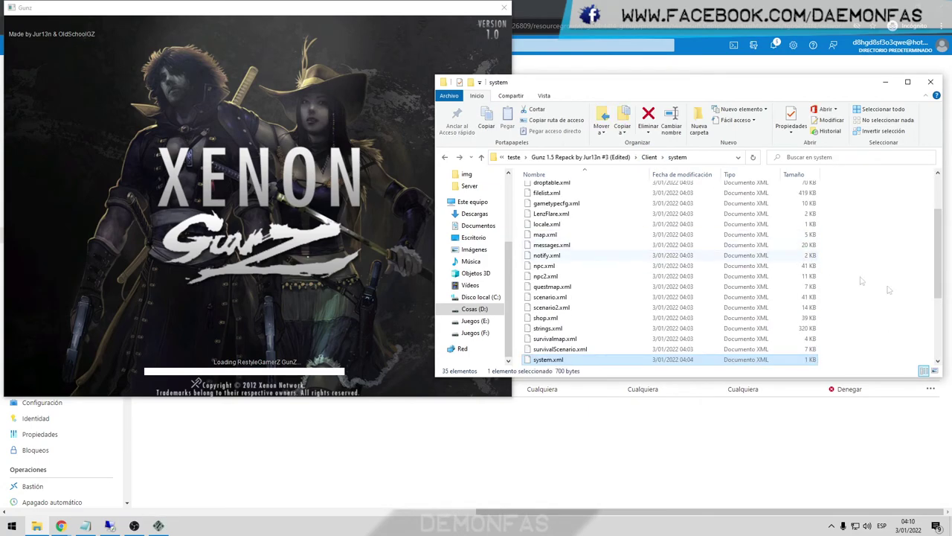
left_click(702, 157)
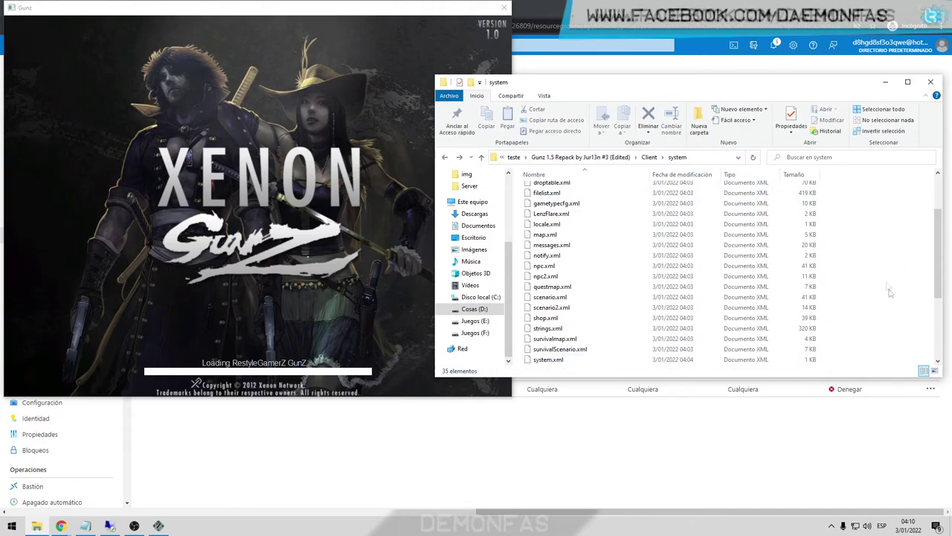
key("alt+Right")
scroll(618, 309, "down", 4)
scroll(619, 309, "up", 1)
scroll(619, 309, "down", 1)
- Close the running GunZ client
left_click(382, 315)
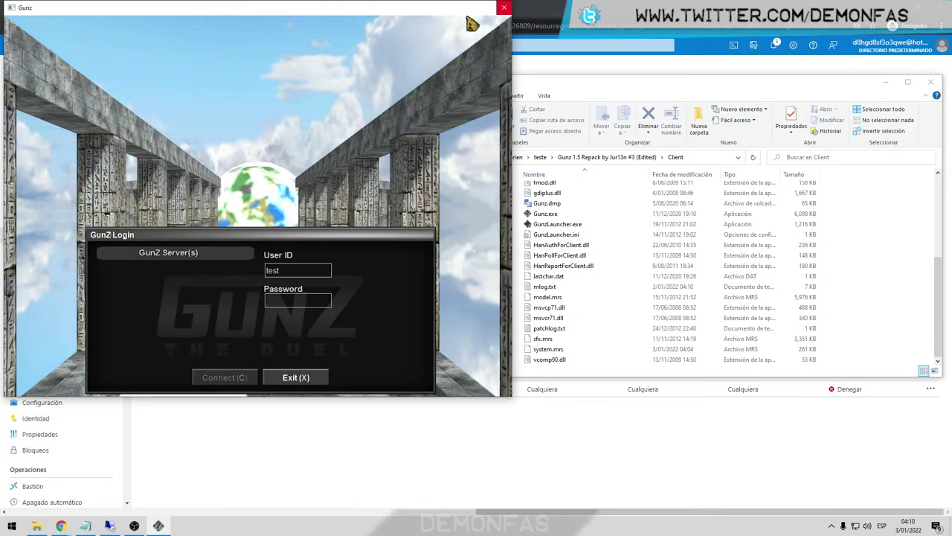
left_click(504, 7)
scroll(625, 283, "up", 2)
scroll(625, 283, "up", 2)
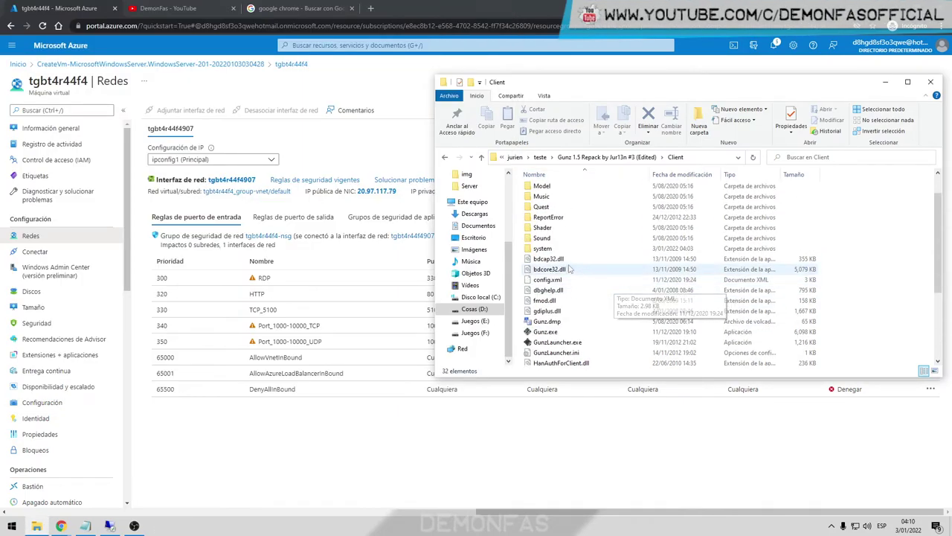
scroll(546, 297, "down", 4)
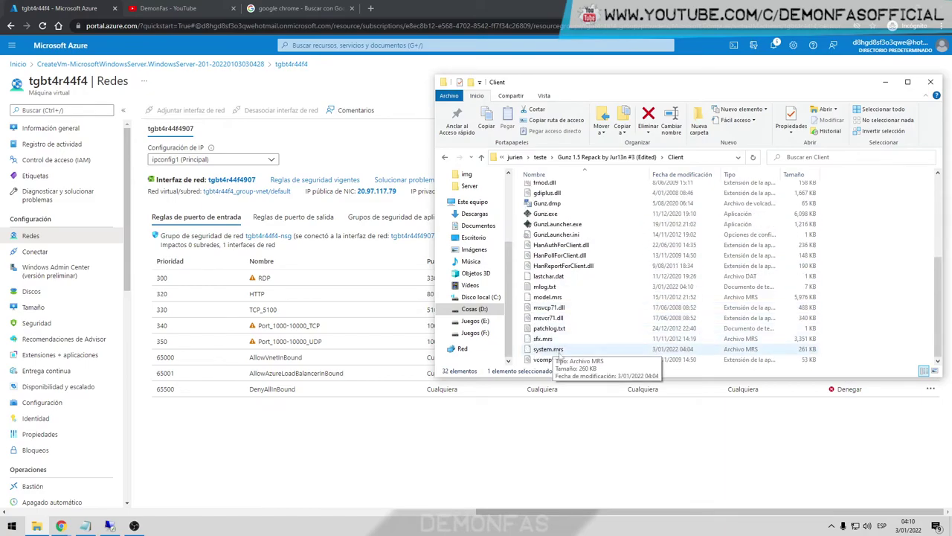
scroll(569, 350, "up", 4)
- Open system.xml in the editor to confirm locators point at 20.97.117.79, then close it
double_click(558, 277)
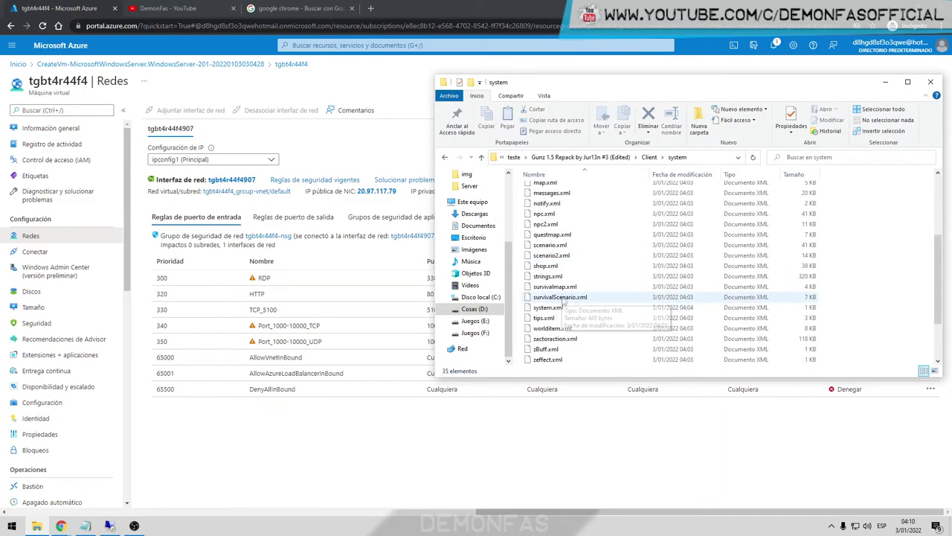
right_click(550, 244)
left_click(506, 268)
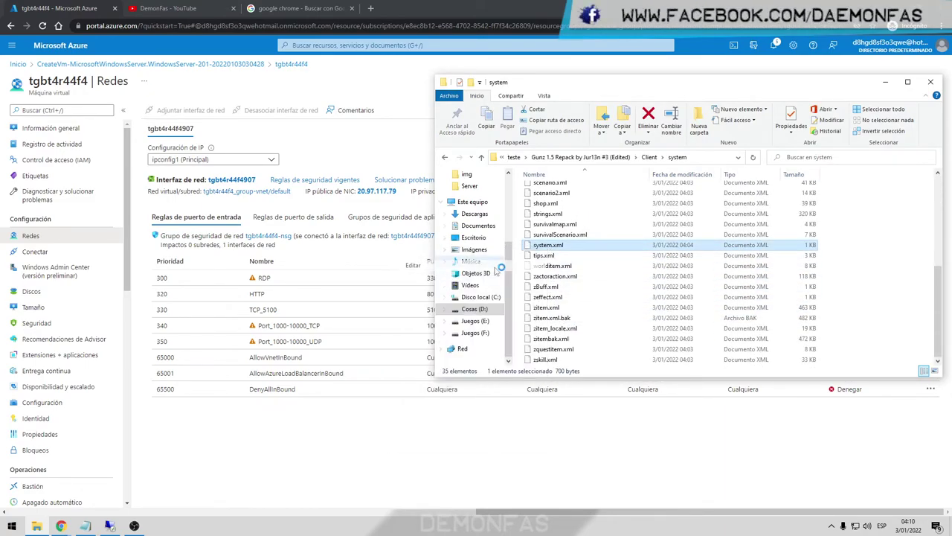
scroll(461, 339, "down", 1)
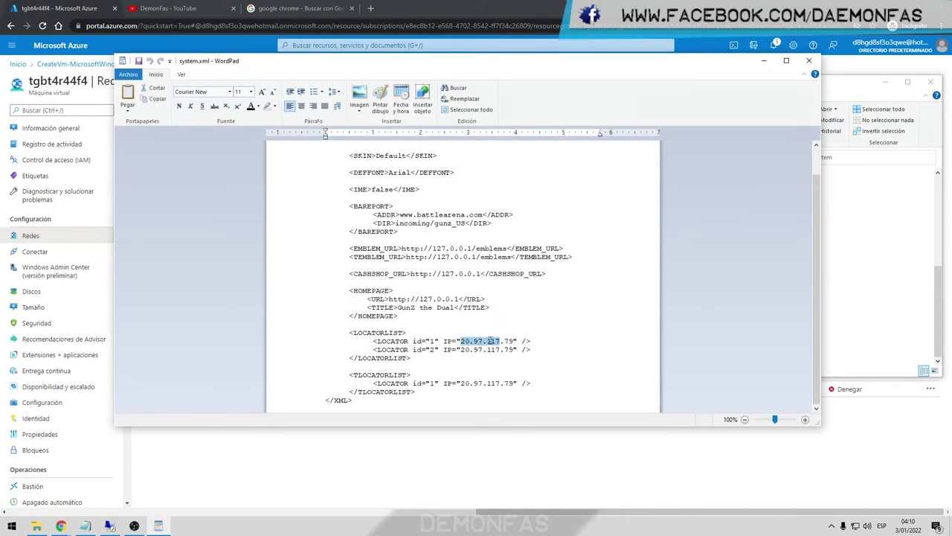
left_click(809, 60)
key("BackSpace")
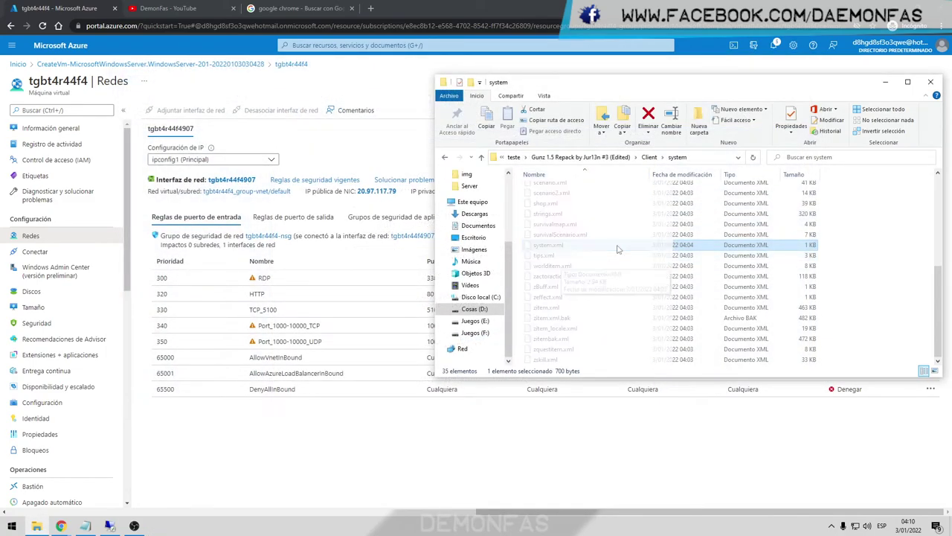
- Relaunch Gunz.exe and select the Test server on the login screen
scroll(604, 322, "down", 2)
double_click(566, 297)
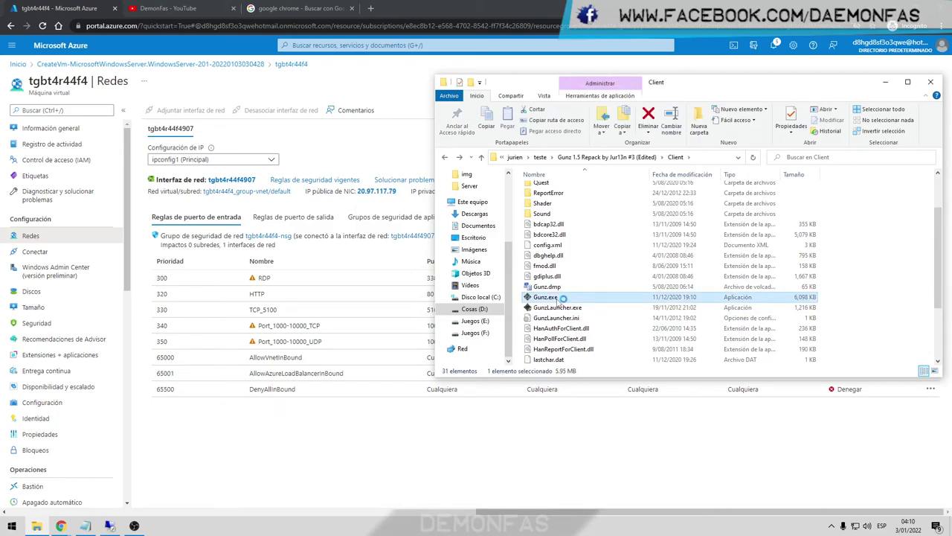
scroll(629, 327, "down", 3)
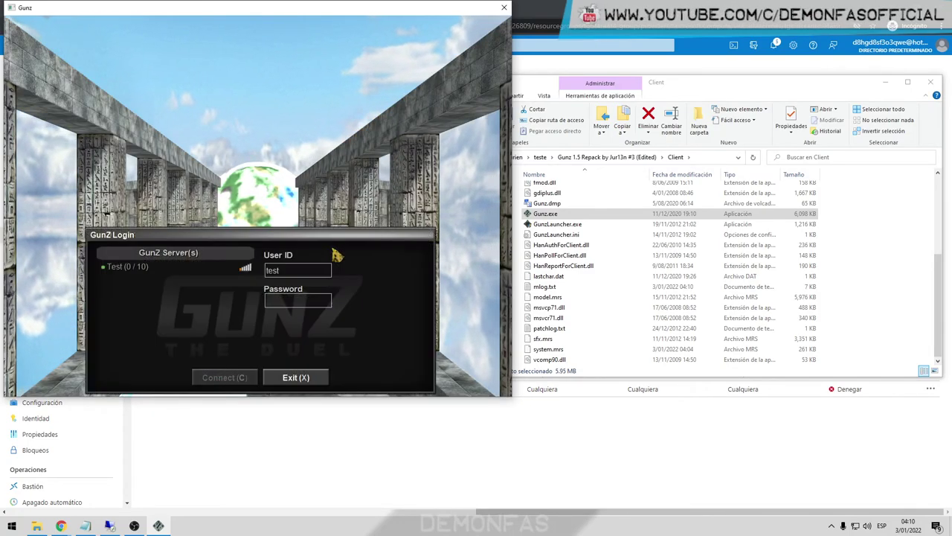
left_click(163, 270)
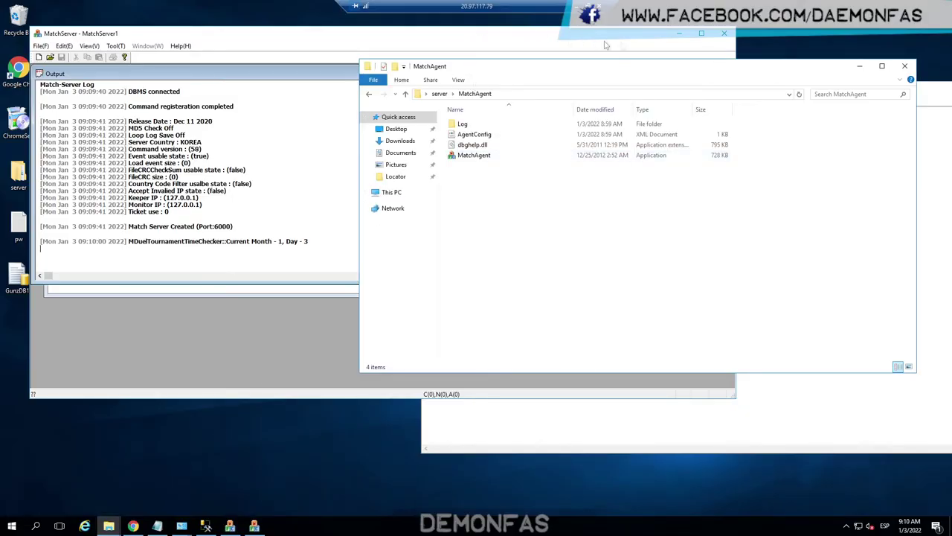
- Close the ServerStatus view and open dbo.Account with Edit Top 200 Rows
left_click(679, 36)
left_click(206, 527)
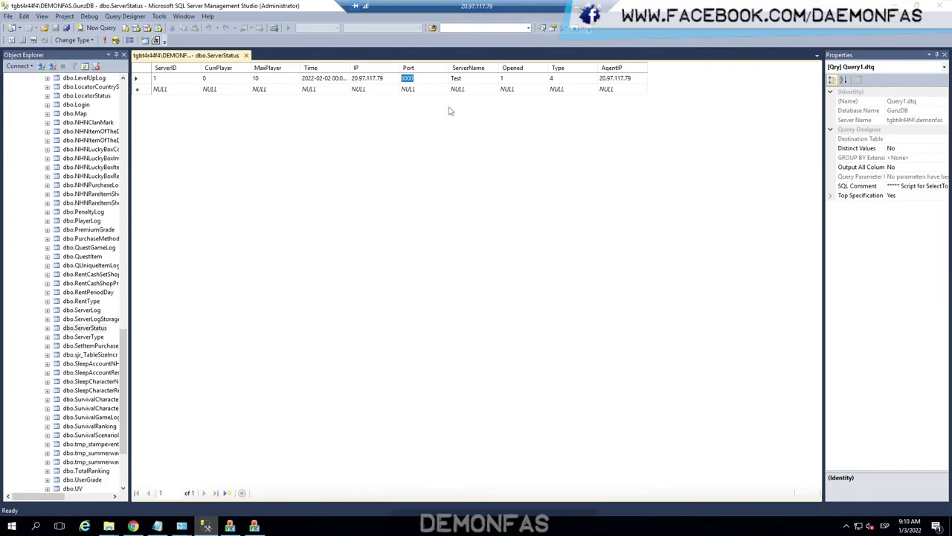
left_click_drag(665, 6, 521, 86)
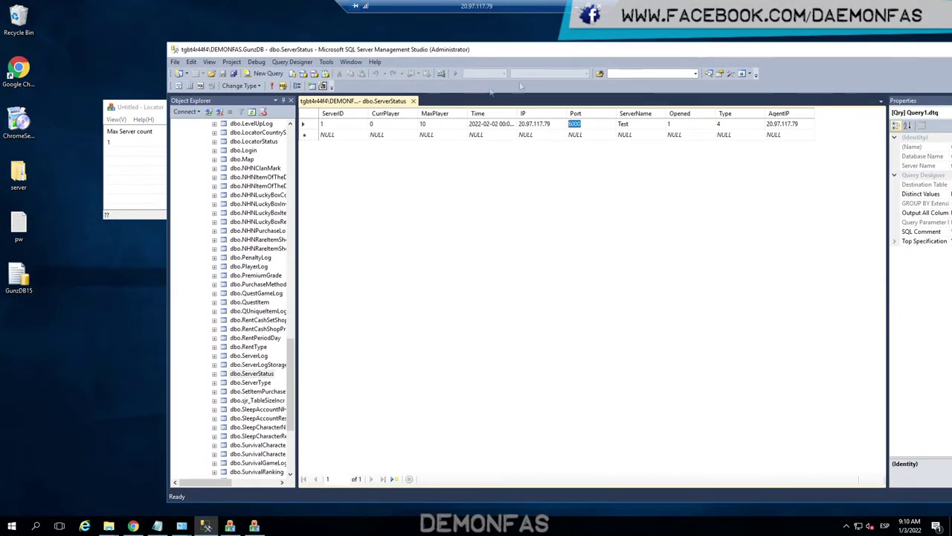
left_click(412, 101)
left_click_drag(291, 376, 300, 119)
right_click(256, 193)
left_click(298, 232)
- Fill the new row with UserID test, grade IDs 255, RegDate 2022-01-02 and a name
left_click(381, 124)
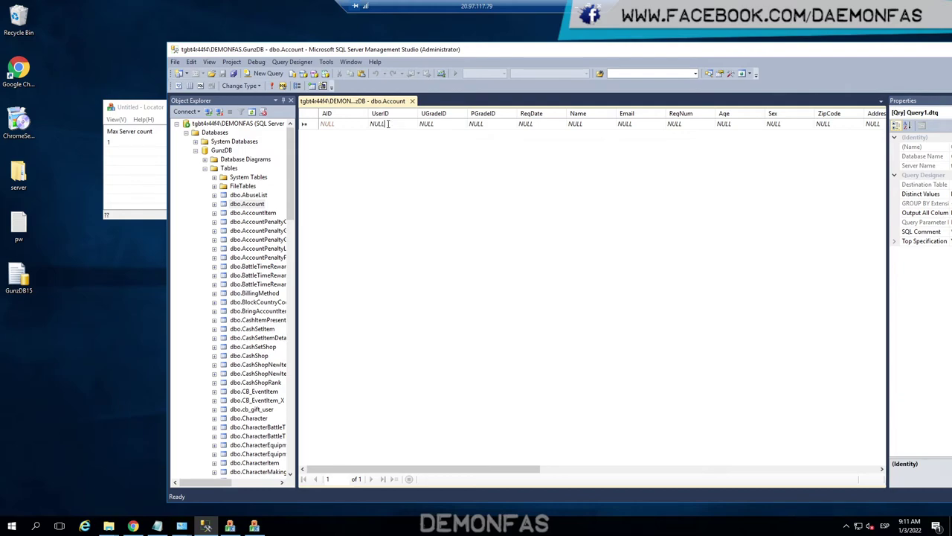
type("test")
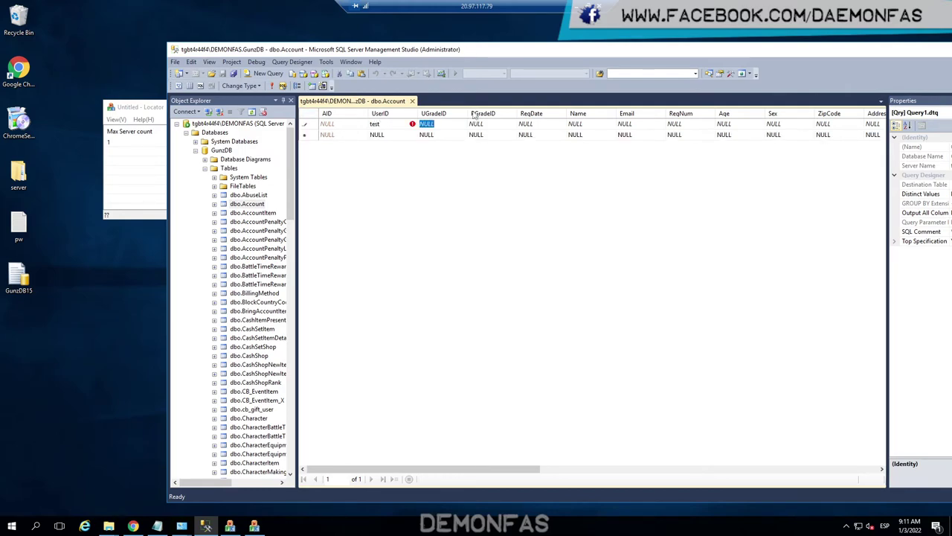
type("254")
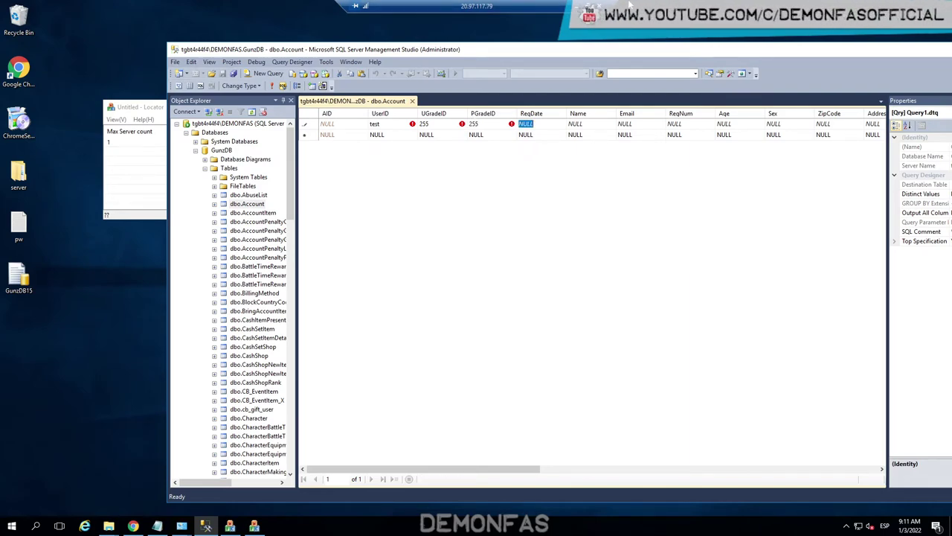
type("1-2")
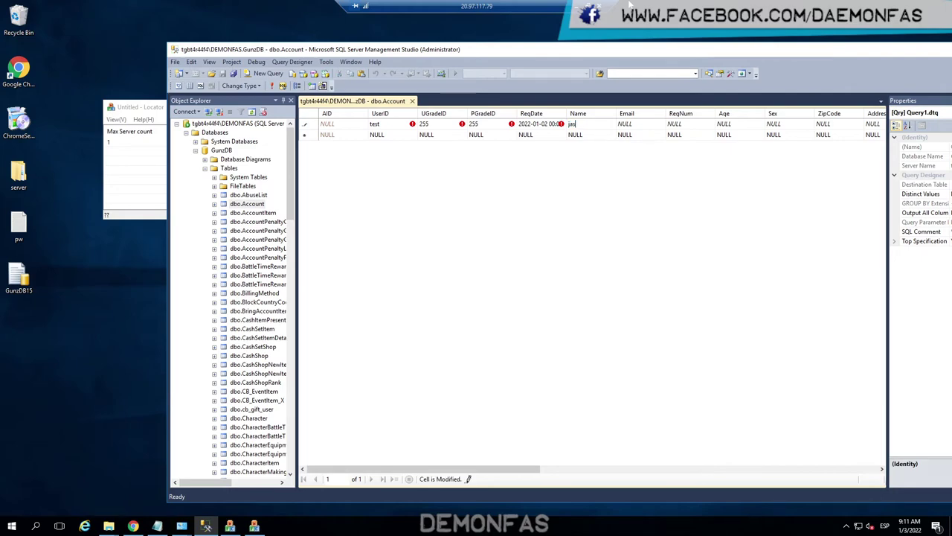
type("demonfas")
key("Tab")
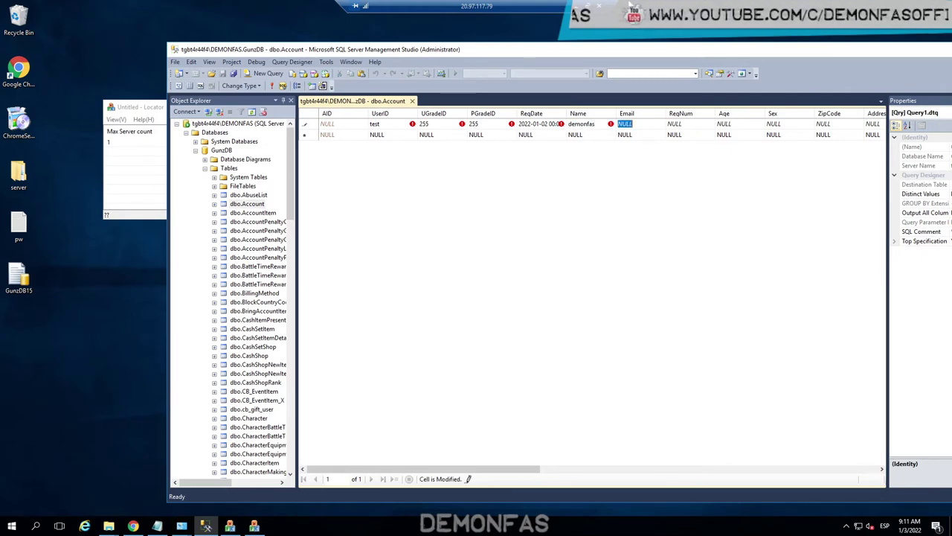